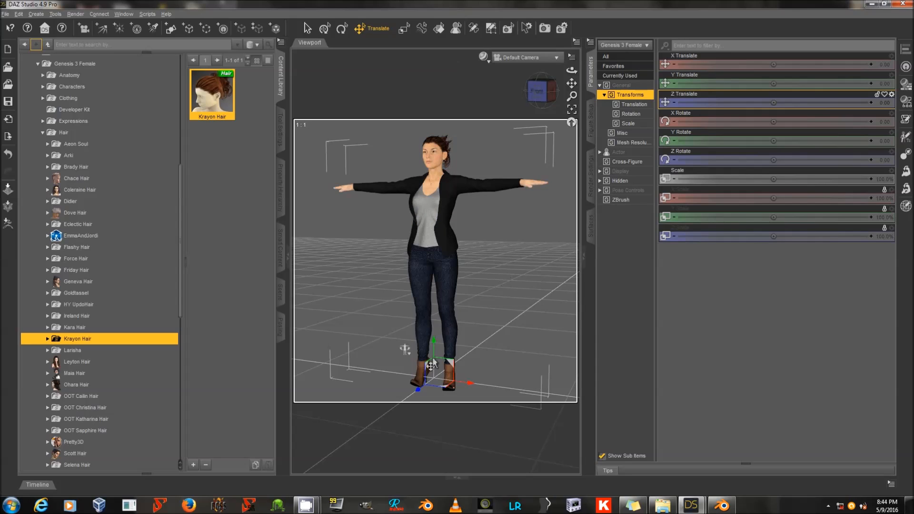
Step: Select the BO Boots on the figure's feet and delete them from the scene
{"action": "right_click", "coordinate": [423, 372]}
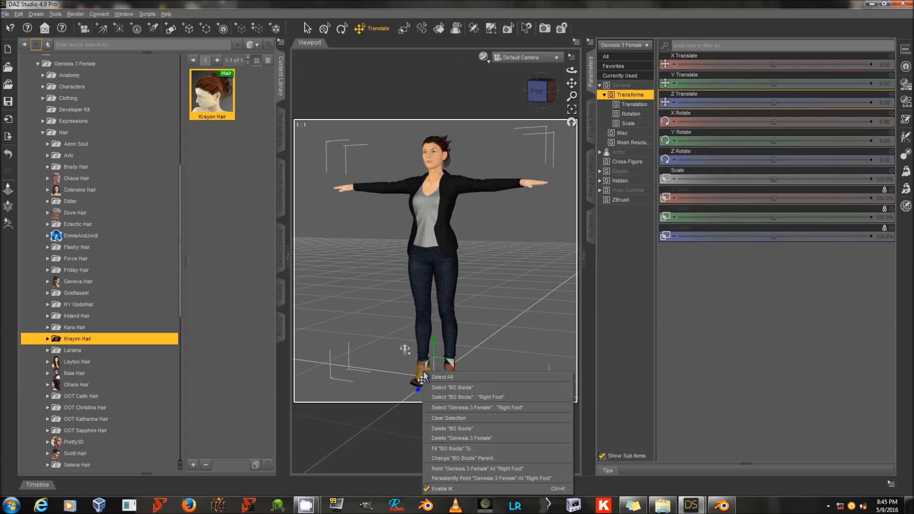
{"action": "left_click", "coordinate": [450, 387]}
{"action": "key", "text": "Delete"}
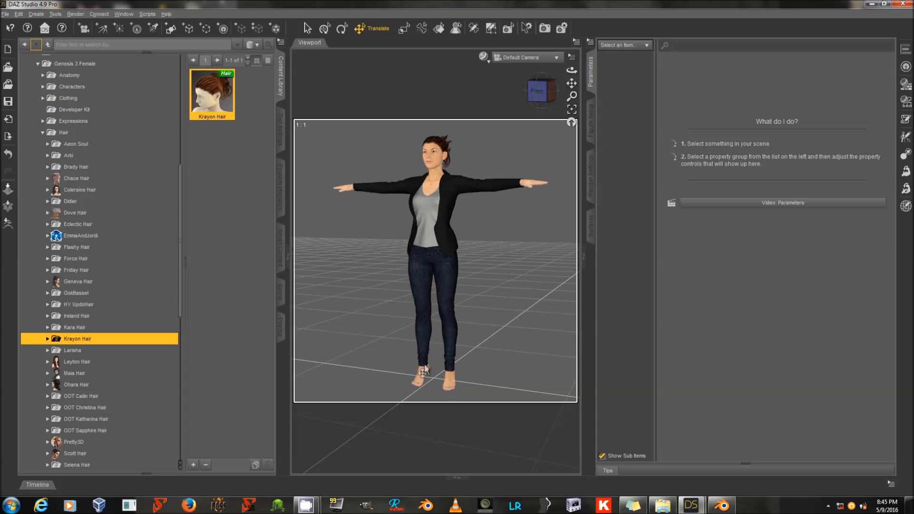
Step: Select the Genesis 3 Female figure and collapse its Hair folder in the content library
{"action": "right_click", "coordinate": [429, 174]}
{"action": "left_click", "coordinate": [476, 187]}
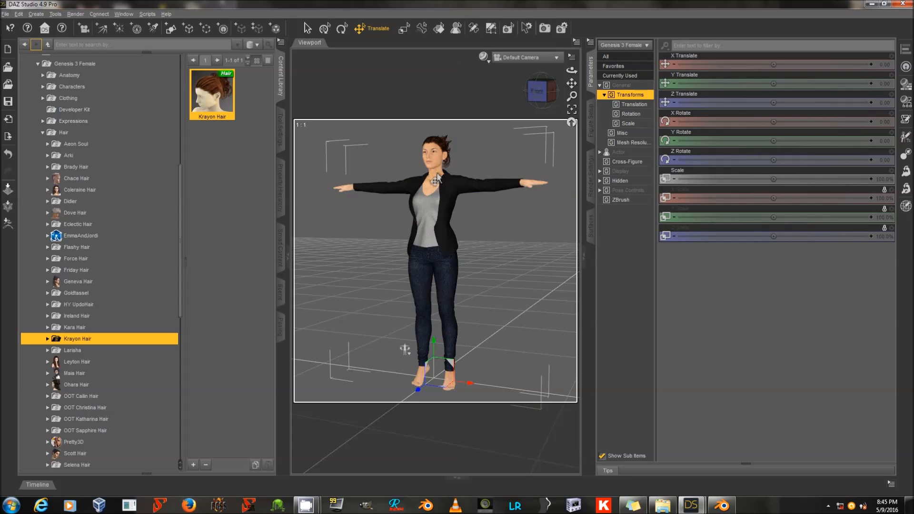
{"action": "right_click", "coordinate": [436, 164]}
{"action": "left_click", "coordinate": [107, 135]}
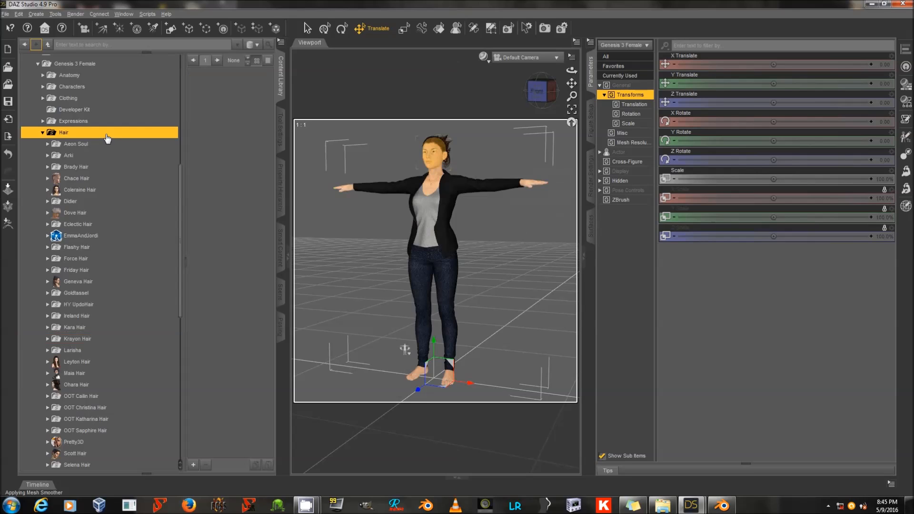
{"action": "double_click", "coordinate": [107, 135]}
{"action": "scroll", "coordinate": [121, 145], "scroll_direction": "up", "scroll_amount": 2}
{"action": "scroll", "coordinate": [125, 142], "scroll_direction": "up", "scroll_amount": 1}
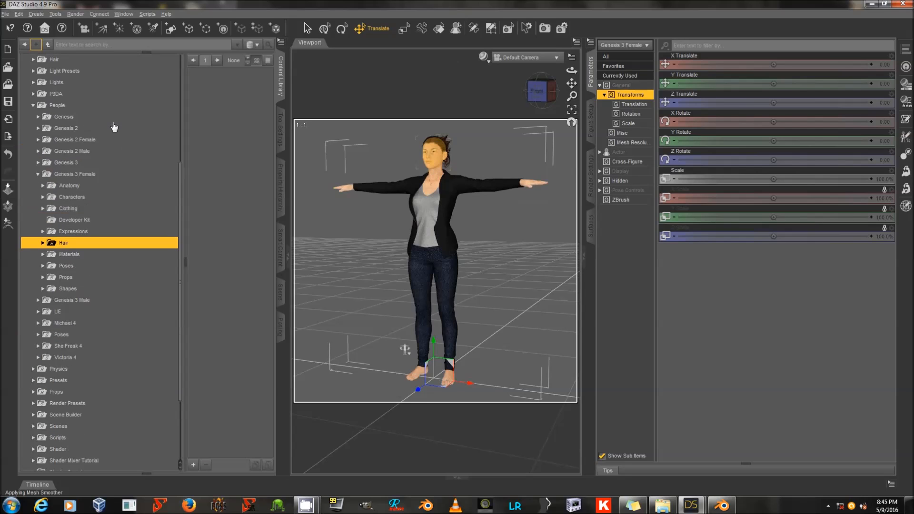
Step: Open the BadGuy2 content folder under People, Genesis, Clothing, smay
{"action": "double_click", "coordinate": [116, 122]}
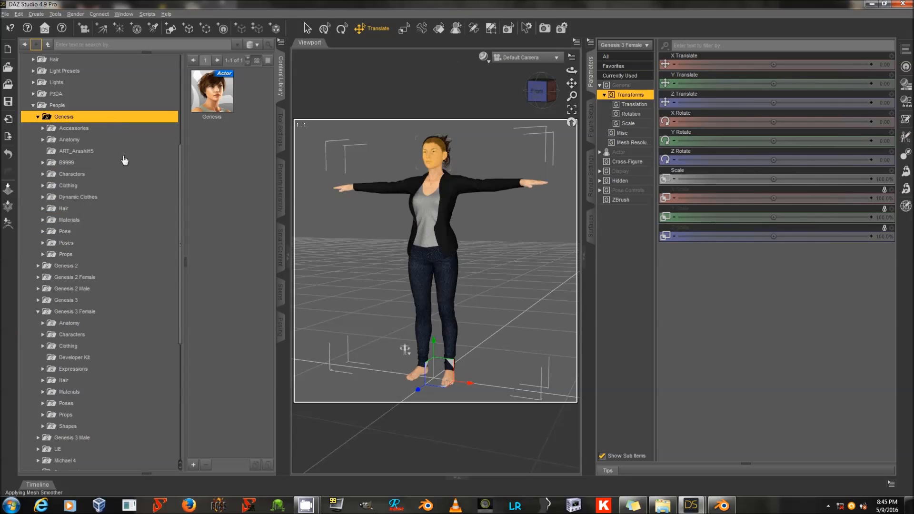
{"action": "left_click", "coordinate": [117, 186]}
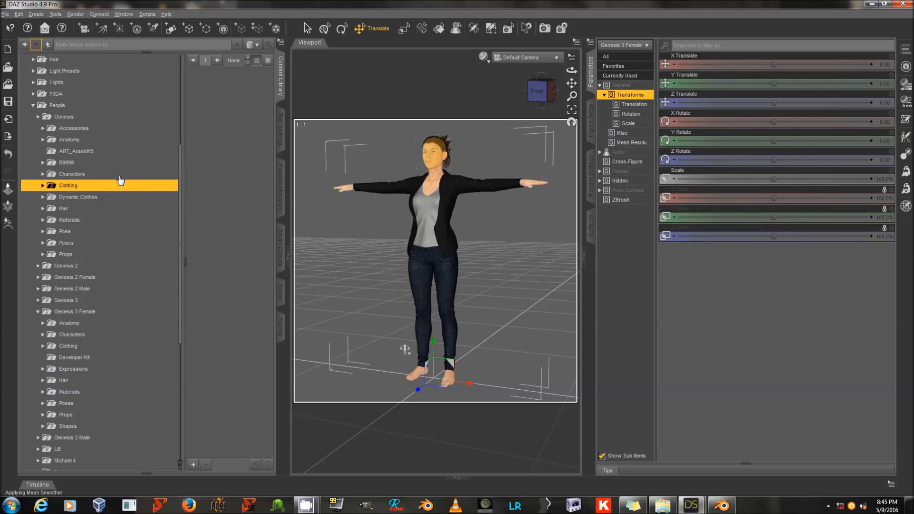
{"action": "scroll", "coordinate": [123, 182], "scroll_direction": "down", "scroll_amount": 18}
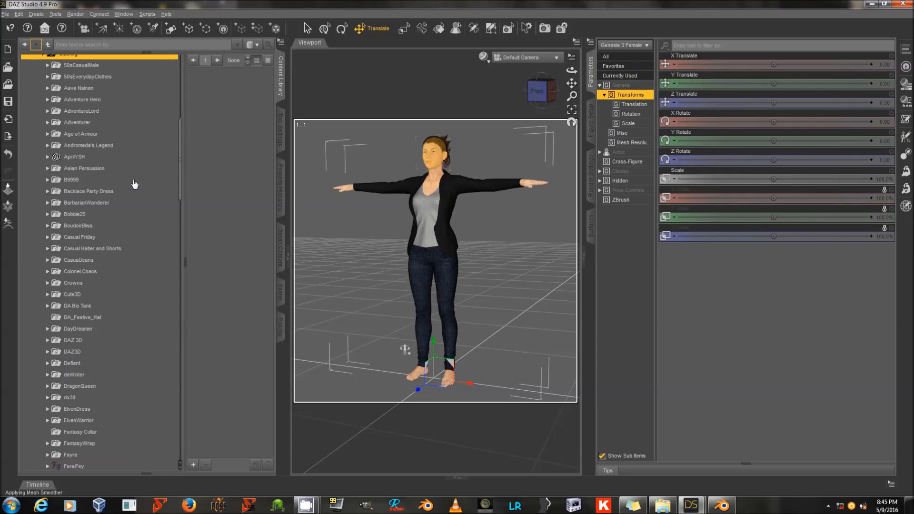
{"action": "scroll", "coordinate": [124, 178], "scroll_direction": "down", "scroll_amount": 15}
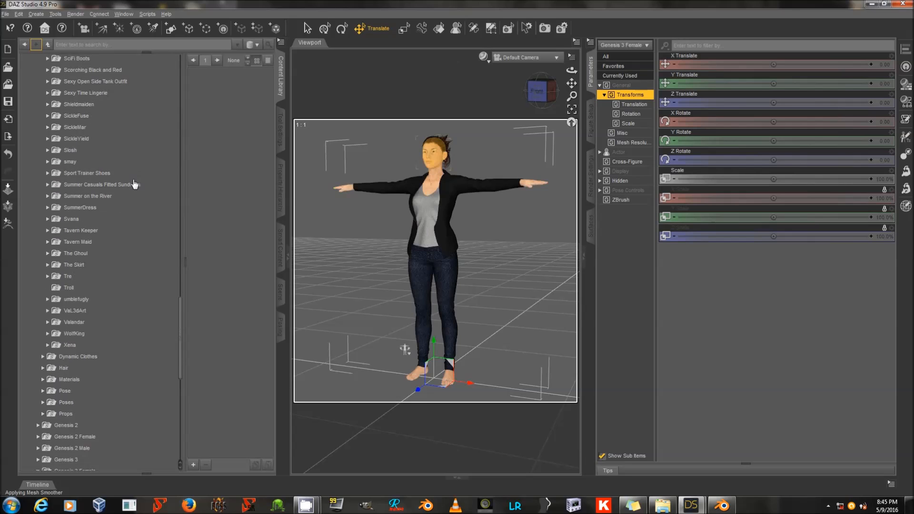
{"action": "left_click", "coordinate": [110, 164]}
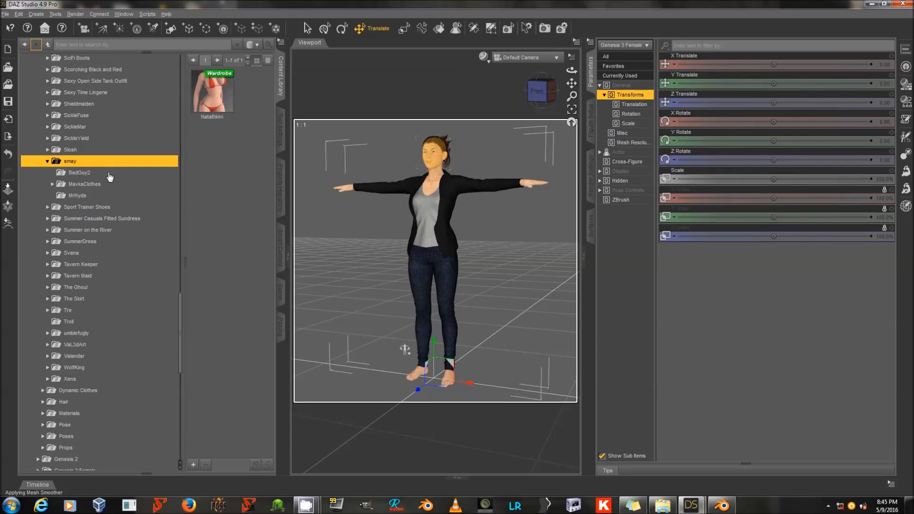
{"action": "left_click", "coordinate": [110, 174]}
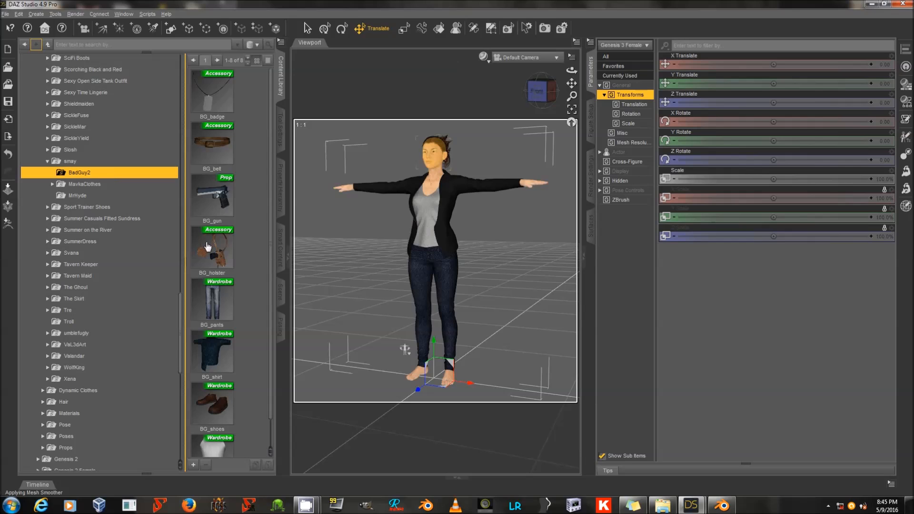
Step: Load BG_holster onto the figure and auto-fit it with Genesis as the original figure and None as the item type
{"action": "double_click", "coordinate": [223, 246]}
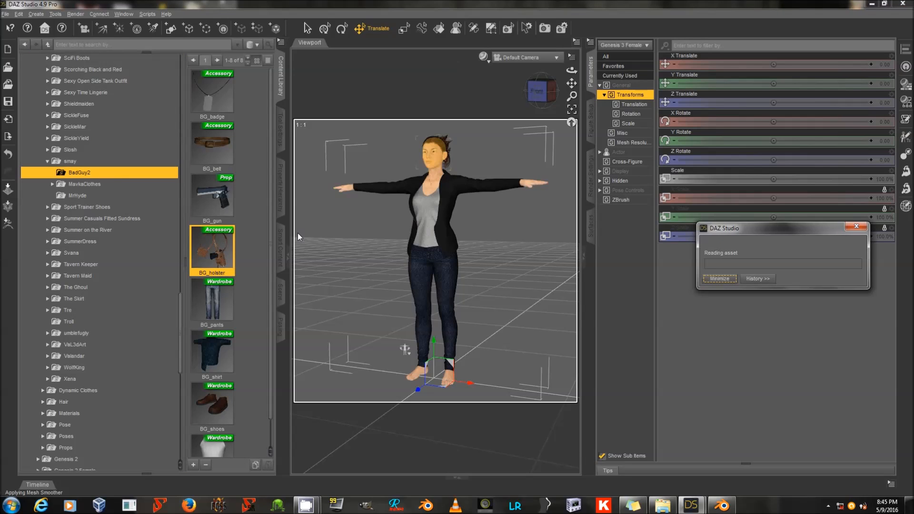
{"action": "left_click", "coordinate": [248, 236]}
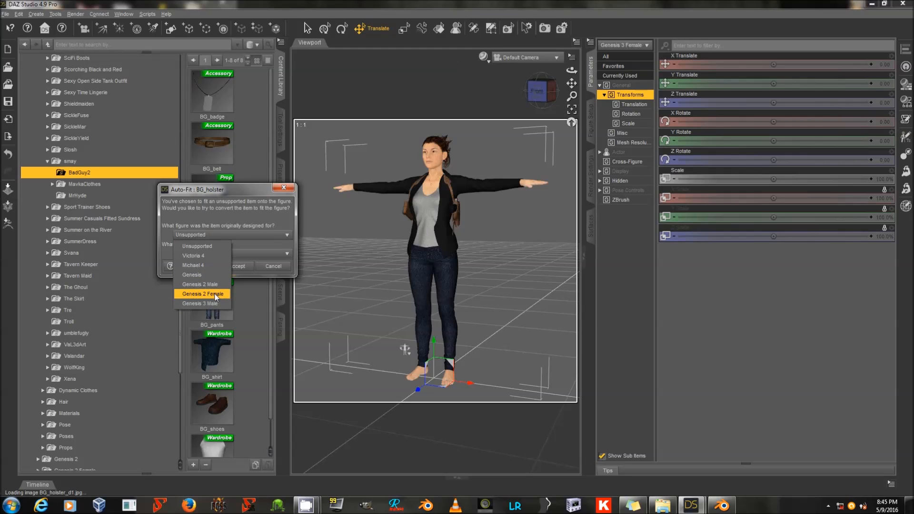
{"action": "left_click", "coordinate": [219, 275]}
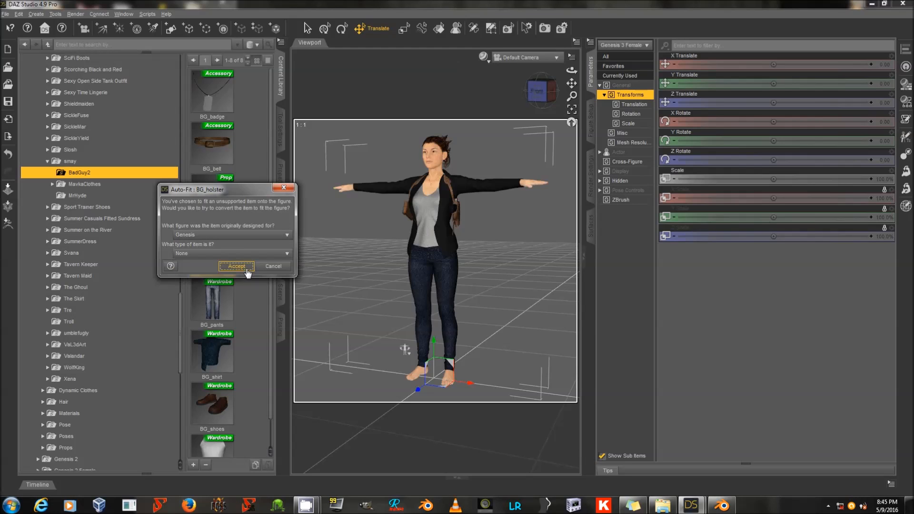
{"action": "left_click", "coordinate": [247, 269]}
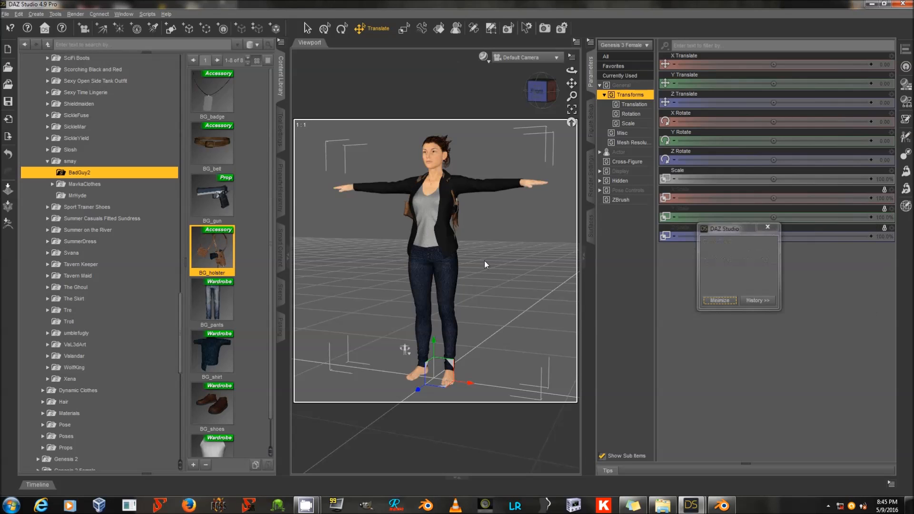
Step: Select the holster, try its "closely" morph, undo the change, and look through its Actor parameters
{"action": "mouse_move", "coordinate": [571, 70]}
{"action": "left_mouse_down"}
{"action": "mouse_move", "coordinate": [643, 70]}
{"action": "mouse_move", "coordinate": [572, 70]}
{"action": "mouse_move", "coordinate": [583, 71]}
{"action": "left_mouse_up"}
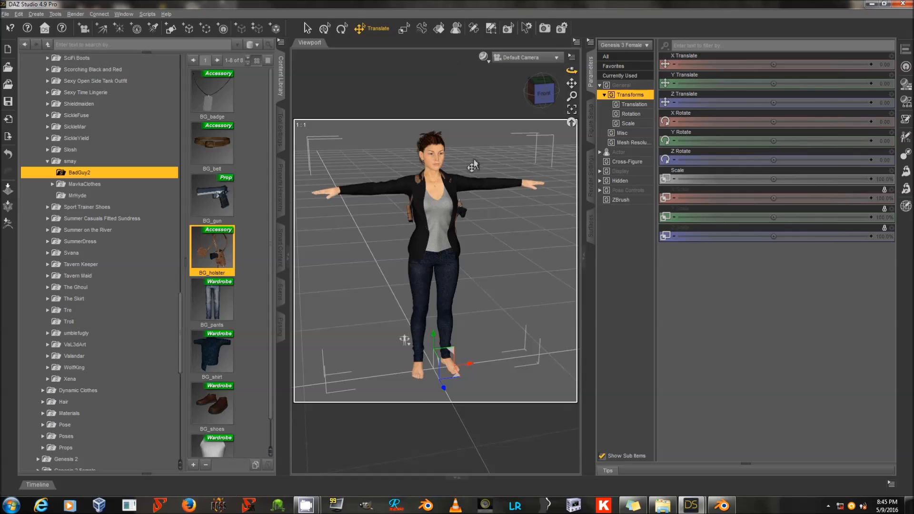
{"action": "right_click", "coordinate": [419, 185]}
{"action": "left_click", "coordinate": [441, 193]}
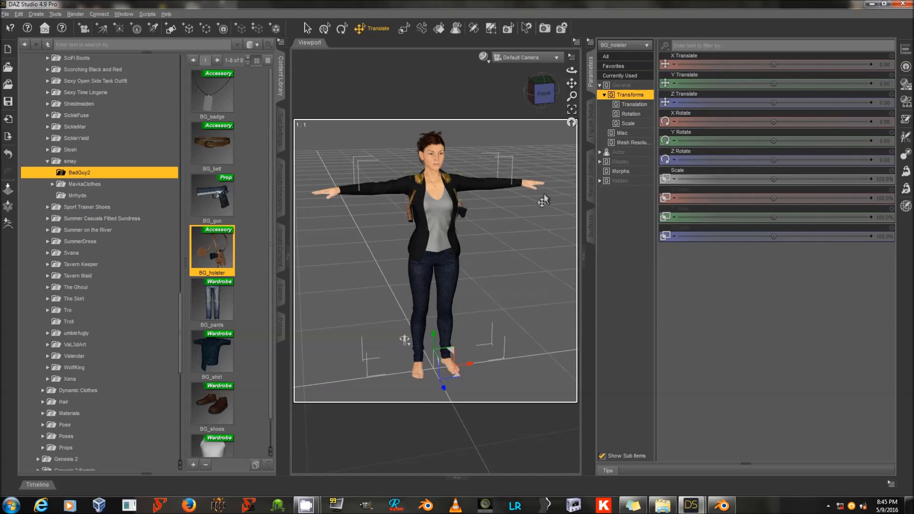
{"action": "left_click", "coordinate": [633, 171]}
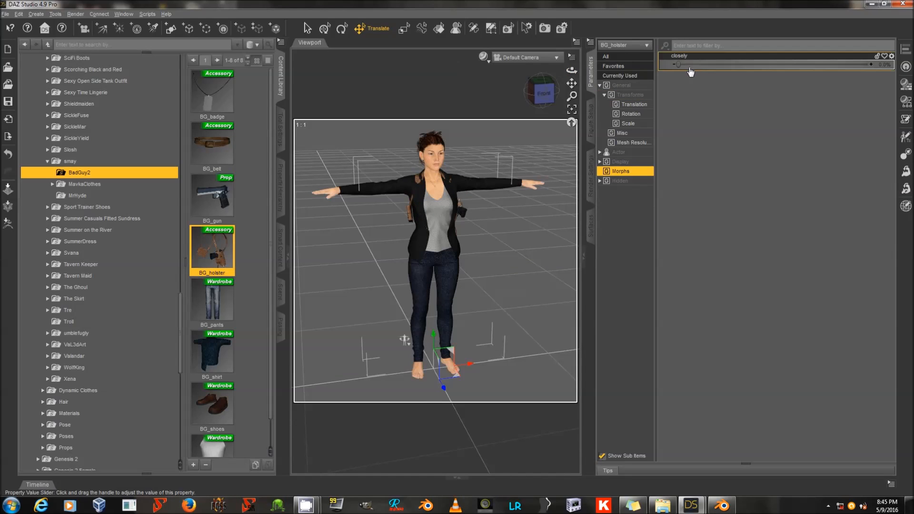
{"action": "key", "text": "ctrl+z"}
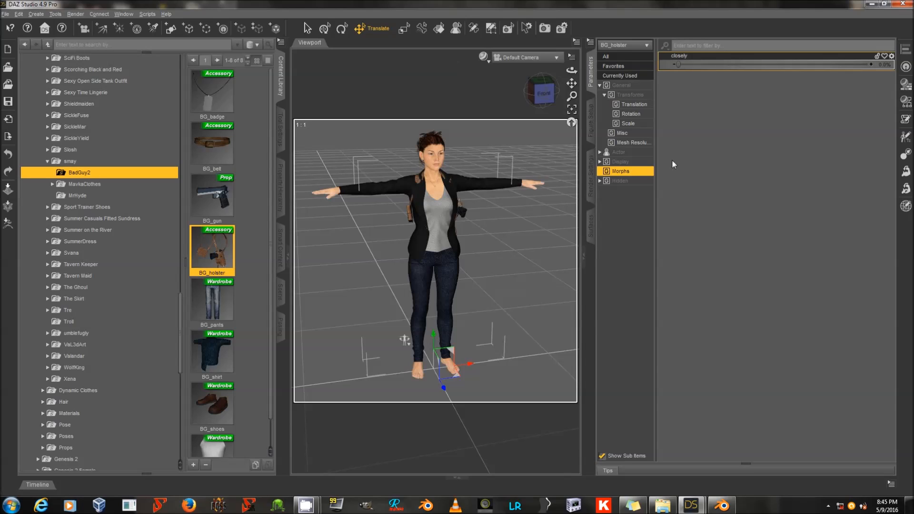
{"action": "left_click", "coordinate": [619, 152]}
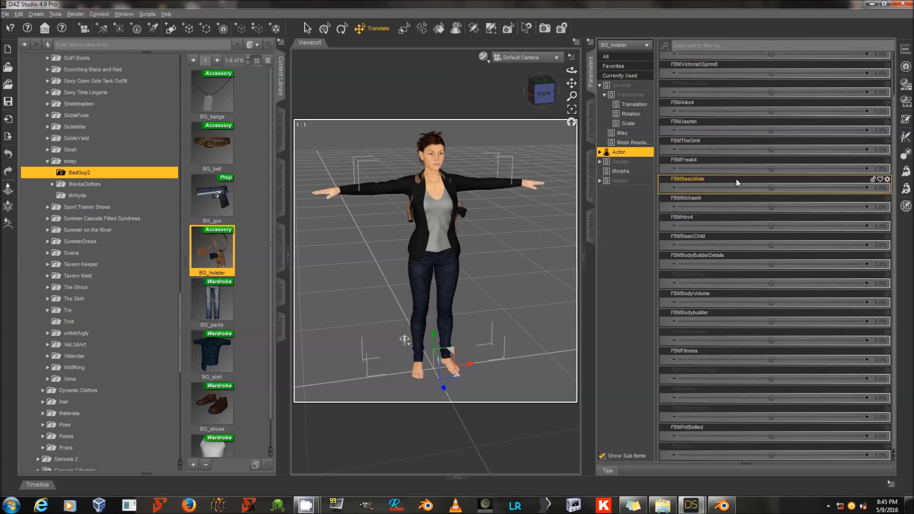
{"action": "left_click", "coordinate": [621, 171]}
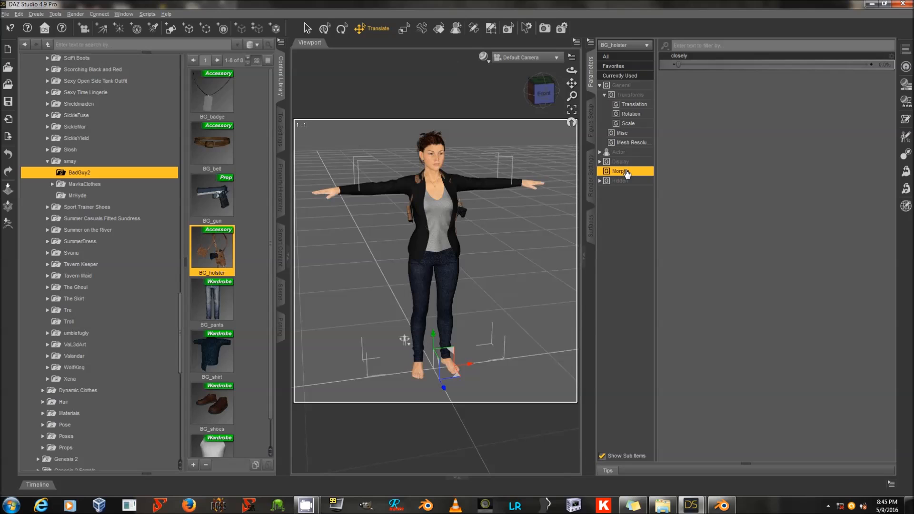
Step: Select the Genesis 3 Female figure and set its Olympia 7 people morph to 68.4%
{"action": "right_click", "coordinate": [434, 183]}
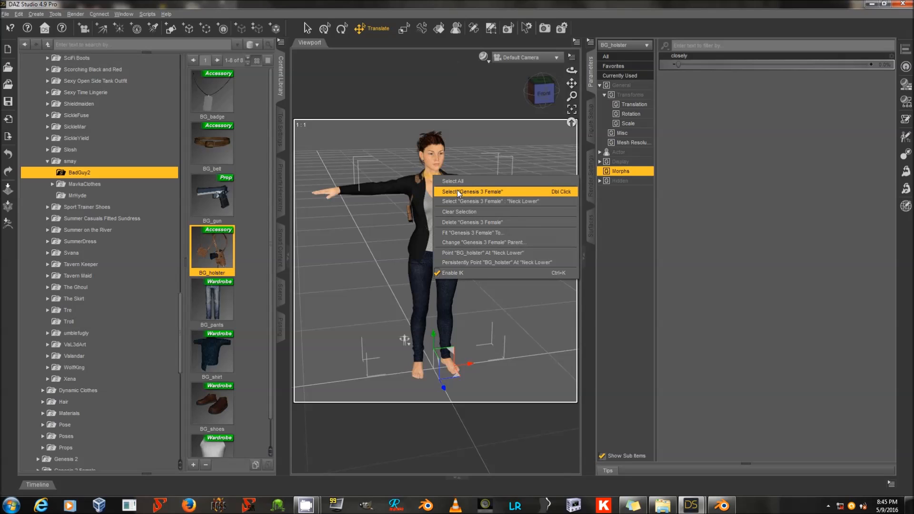
{"action": "left_click", "coordinate": [457, 190]}
{"action": "left_click", "coordinate": [634, 153]}
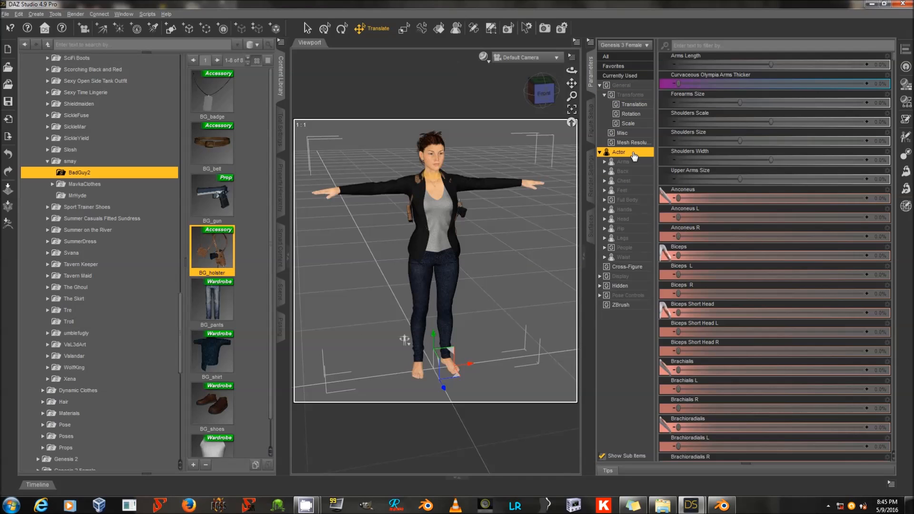
{"action": "left_click", "coordinate": [634, 248]}
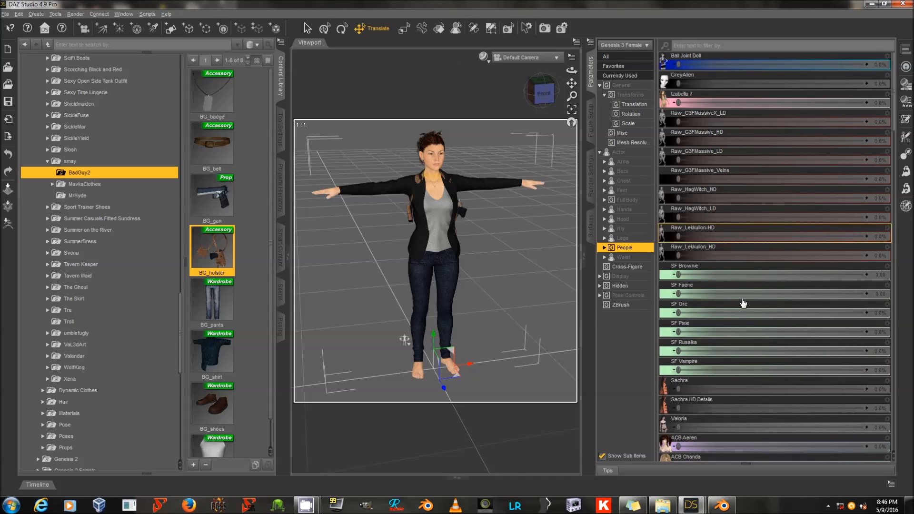
{"action": "scroll", "coordinate": [745, 294], "scroll_direction": "down", "scroll_amount": 2}
{"action": "scroll", "coordinate": [740, 298], "scroll_direction": "down", "scroll_amount": 15}
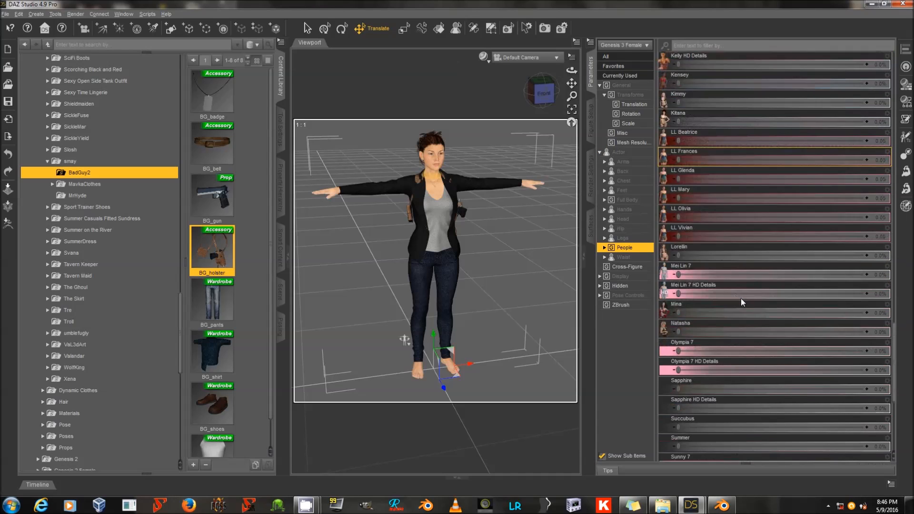
{"action": "scroll", "coordinate": [712, 213], "scroll_direction": "up", "scroll_amount": 3}
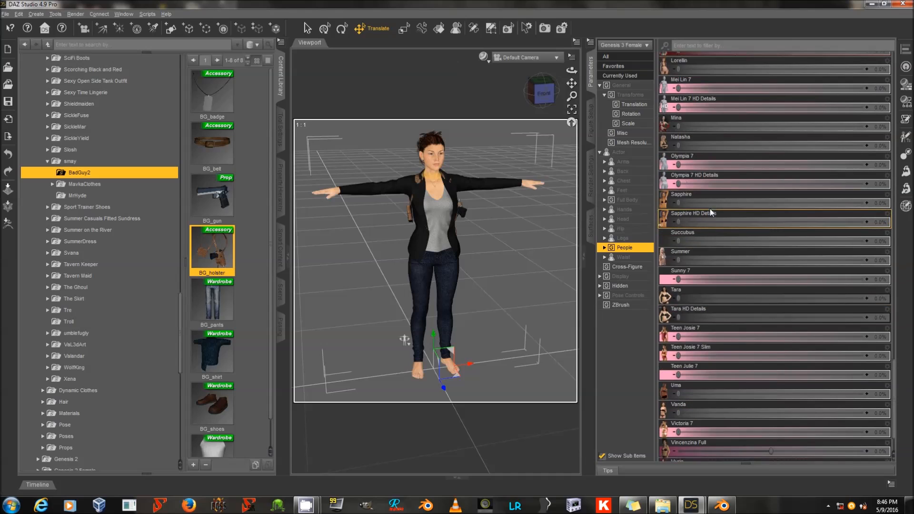
{"action": "left_click_drag", "start_coordinate": [736, 167], "coordinate": [805, 172]}
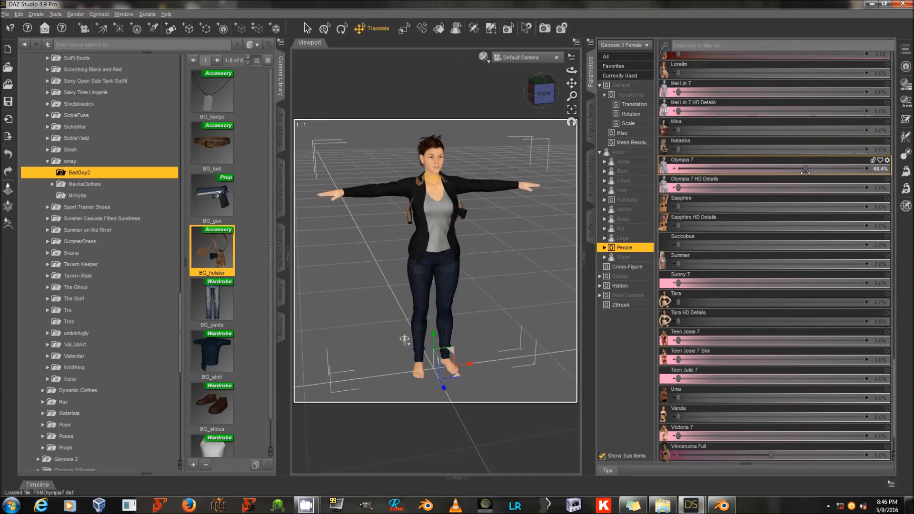
Step: Try the figure's Breasts Size chest morph at 100% and return it to 0%
{"action": "left_click", "coordinate": [624, 181]}
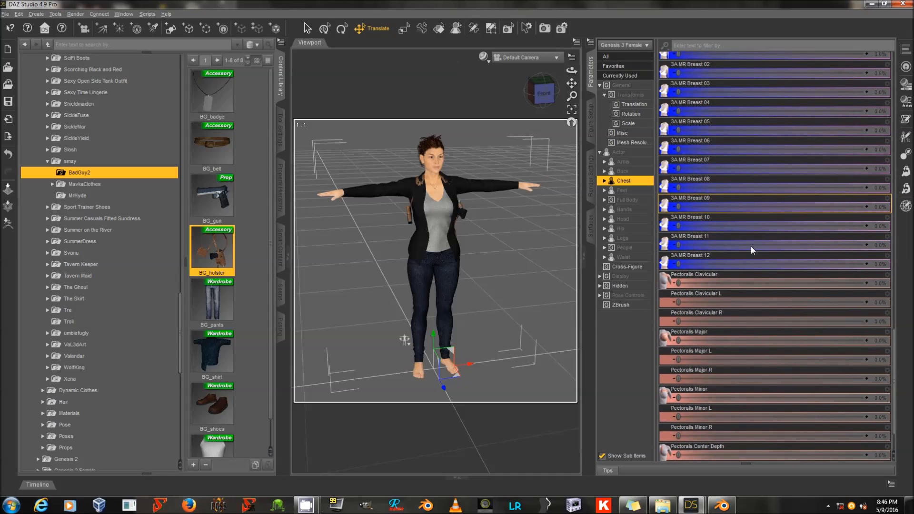
{"action": "scroll", "coordinate": [751, 247], "scroll_direction": "up", "scroll_amount": 10}
{"action": "scroll", "coordinate": [751, 247], "scroll_direction": "up", "scroll_amount": 2}
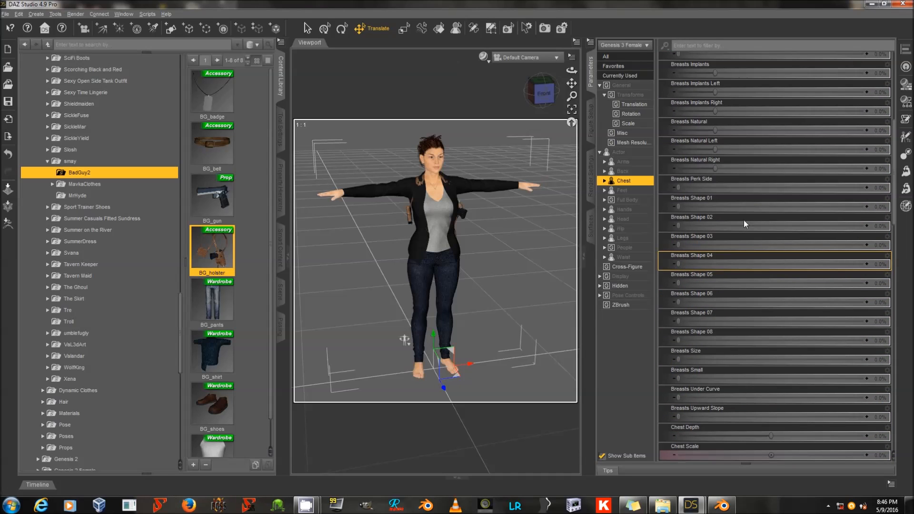
{"action": "left_click_drag", "start_coordinate": [691, 361], "coordinate": [905, 346]}
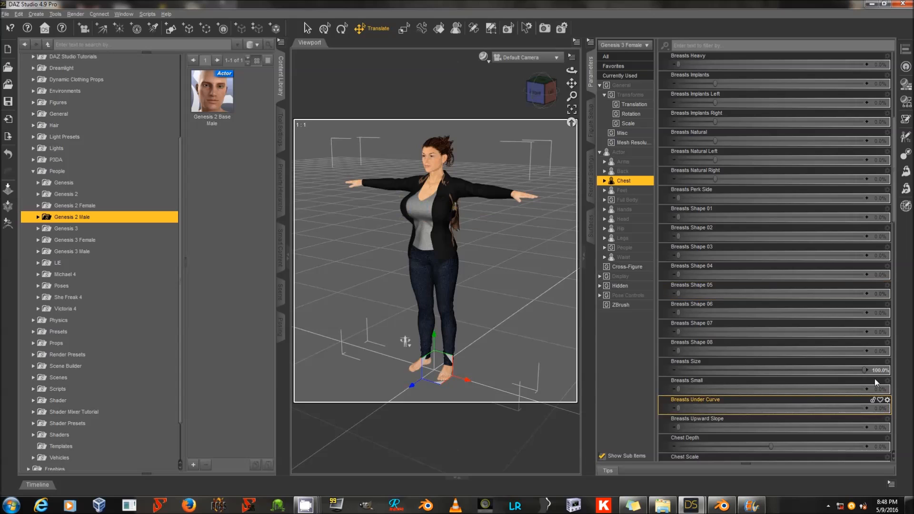
{"action": "left_click_drag", "start_coordinate": [862, 369], "coordinate": [672, 380]}
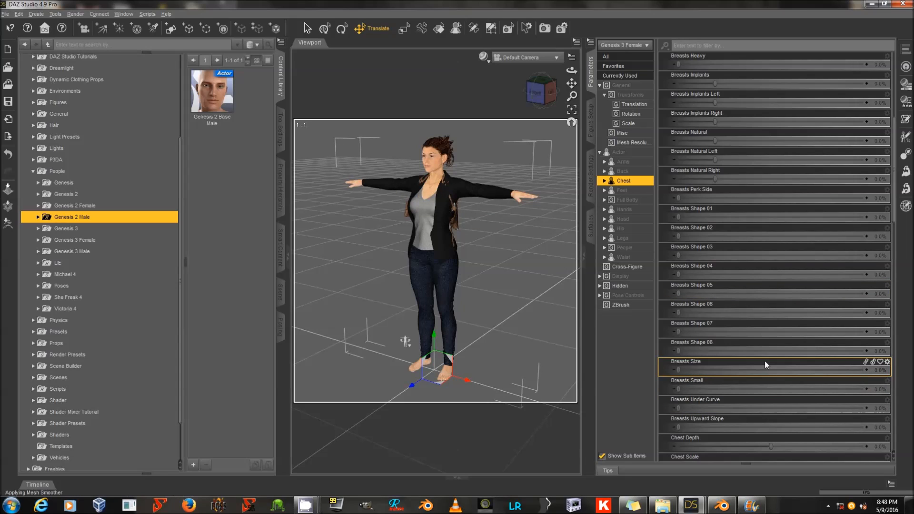
Step: Set the figure's Bethany Barbarian Big Breasts chest morph to 100%
{"action": "scroll", "coordinate": [772, 333], "scroll_direction": "up", "scroll_amount": 5}
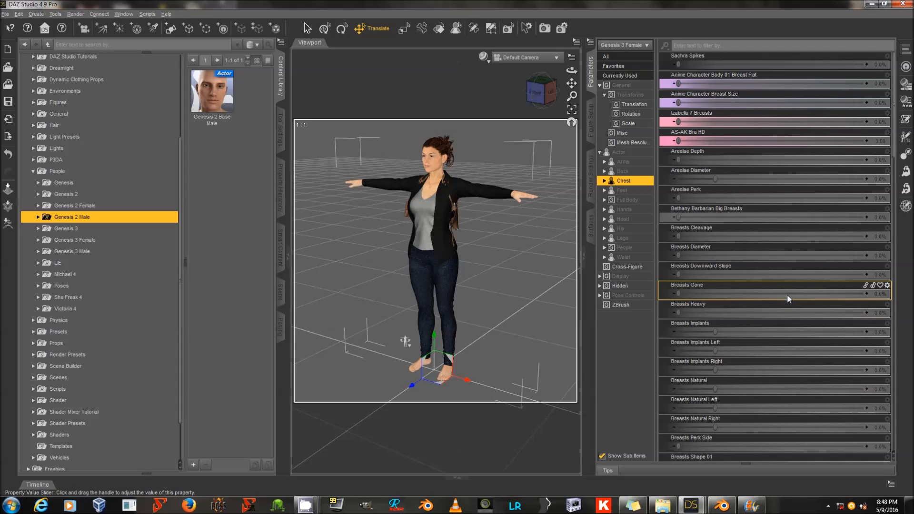
{"action": "scroll", "coordinate": [789, 299], "scroll_direction": "down", "scroll_amount": 4}
{"action": "scroll", "coordinate": [787, 295], "scroll_direction": "up", "scroll_amount": 3}
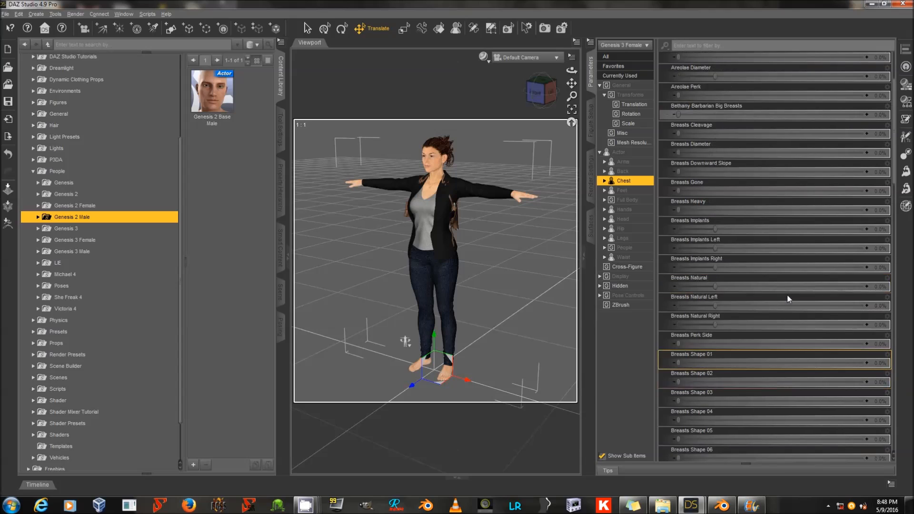
{"action": "left_click_drag", "start_coordinate": [705, 162], "coordinate": [895, 166]}
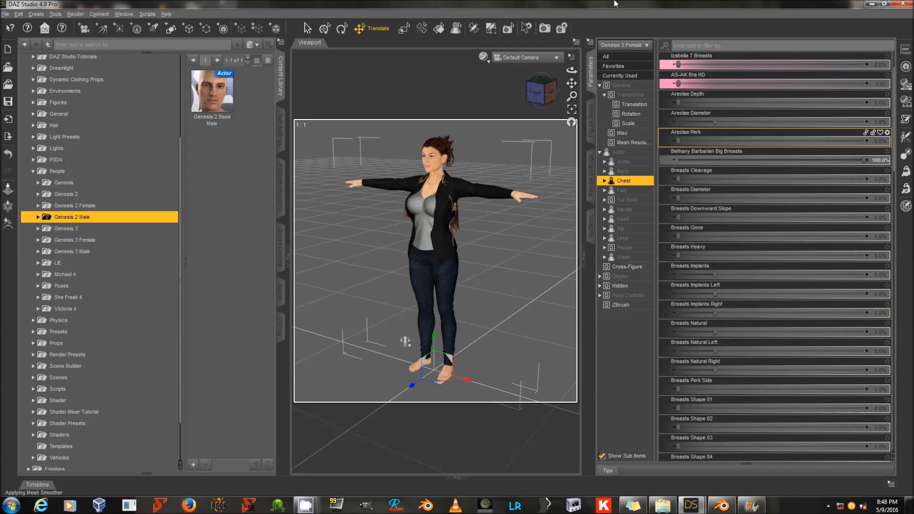
{"action": "left_click_drag", "start_coordinate": [571, 70], "coordinate": [505, 70]}
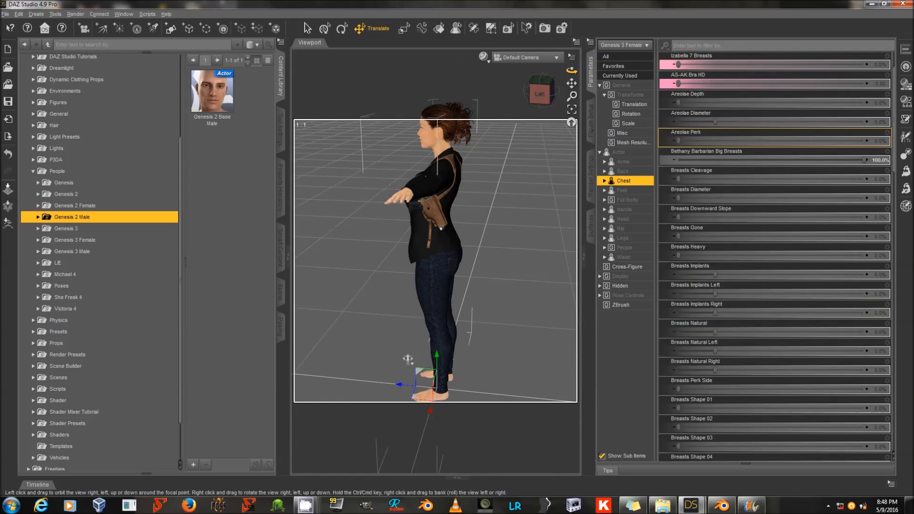
Step: Parent the Genesis 3 Female figure with its clothing and hair to a new group named Group 1, and hide that group
{"action": "mouse_move", "coordinate": [572, 70]}
{"action": "left_mouse_down"}
{"action": "mouse_move", "coordinate": [613, 70]}
{"action": "mouse_move", "coordinate": [560, 70]}
{"action": "left_mouse_up"}
{"action": "left_click", "coordinate": [281, 291]}
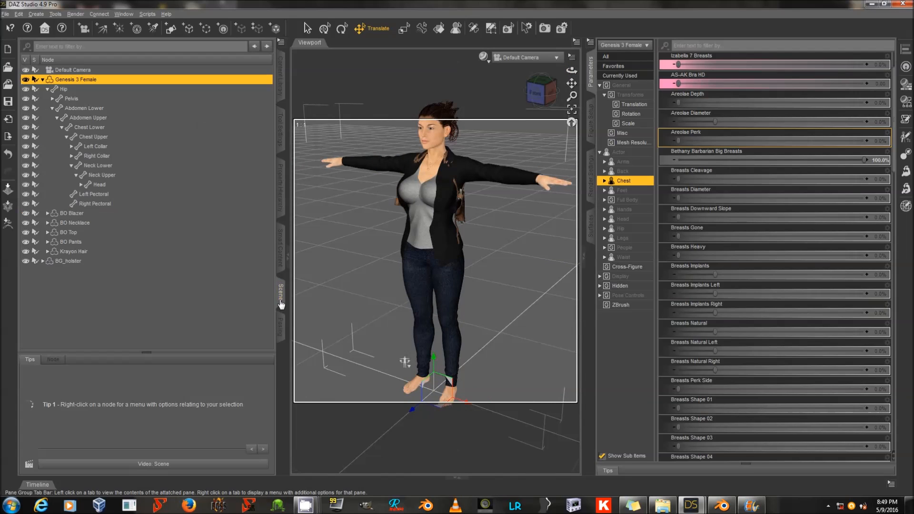
{"action": "double_click", "coordinate": [108, 78]}
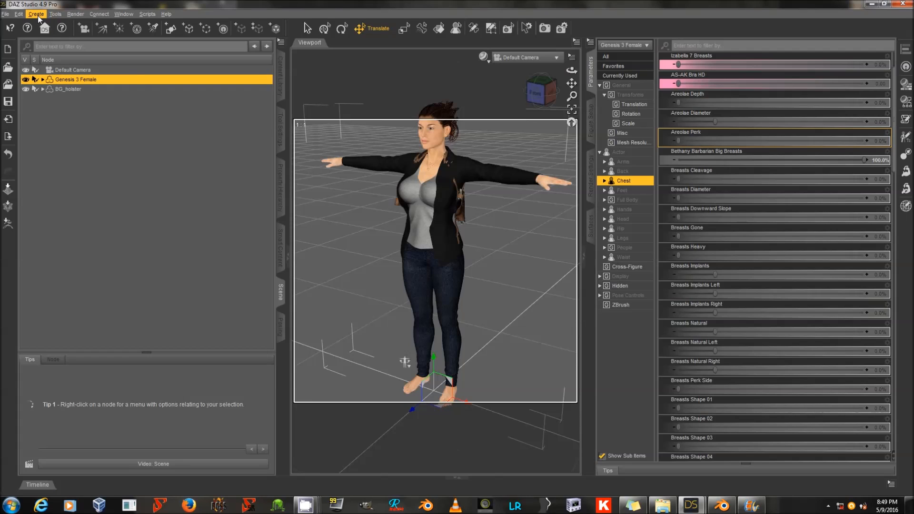
{"action": "double_click", "coordinate": [134, 80]}
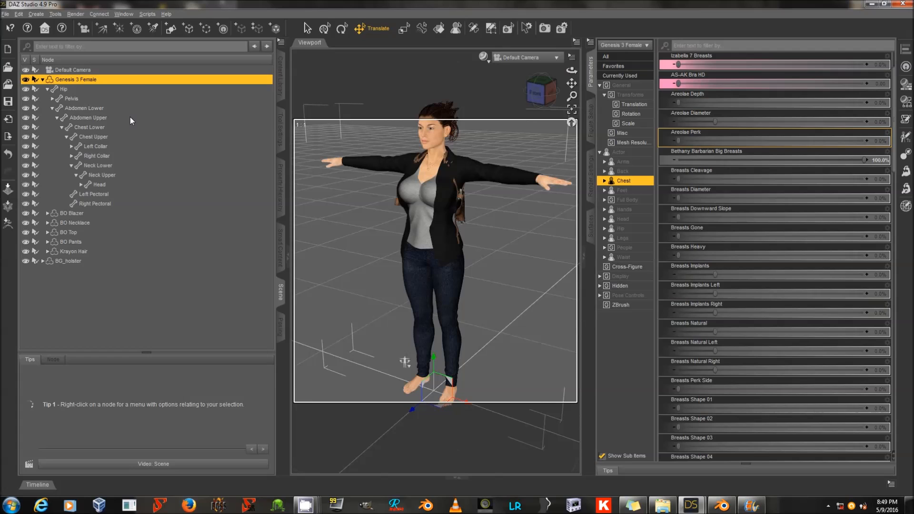
{"action": "left_click", "coordinate": [133, 74]}
{"action": "double_click", "coordinate": [127, 79]}
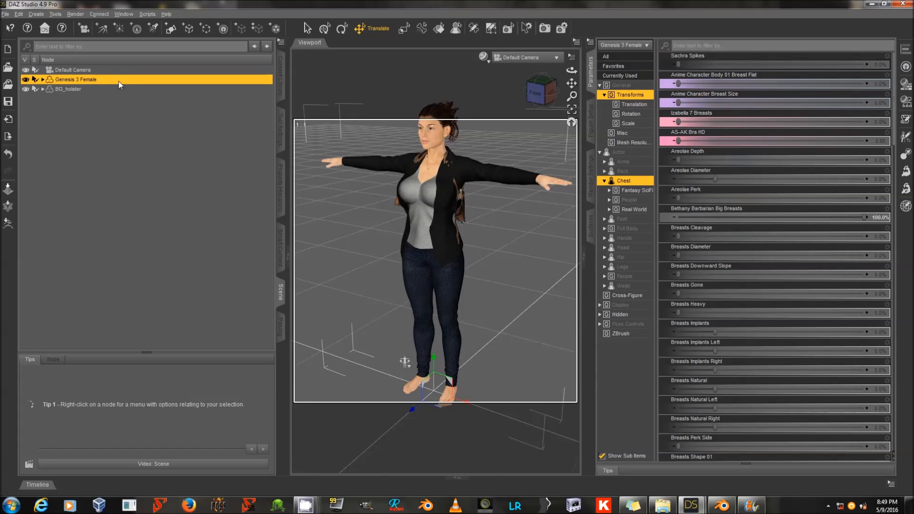
{"action": "double_click", "coordinate": [118, 79]}
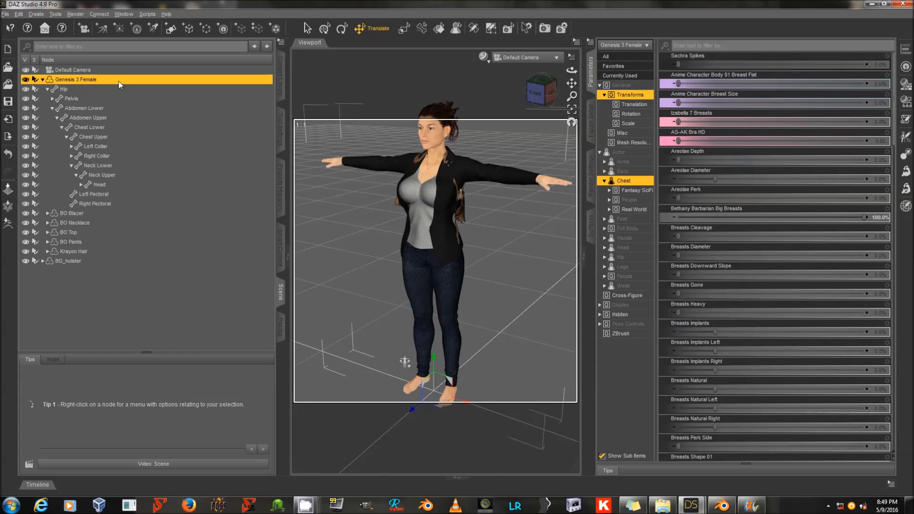
{"action": "left_click", "coordinate": [92, 251], "text": "shift"}
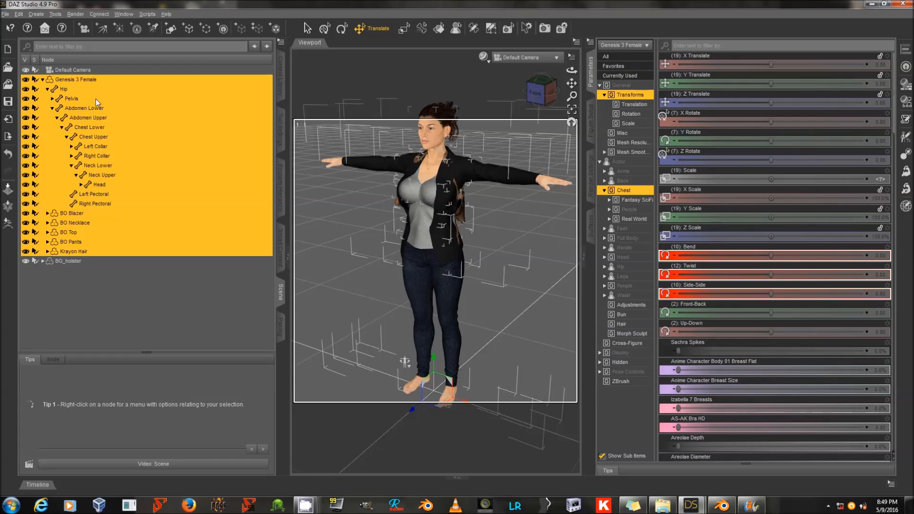
{"action": "left_click", "coordinate": [37, 14]}
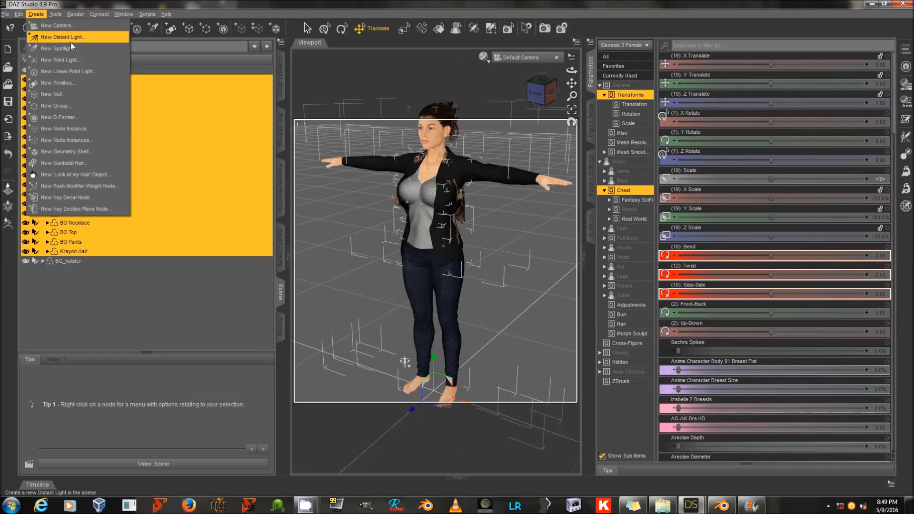
{"action": "left_click", "coordinate": [72, 105]}
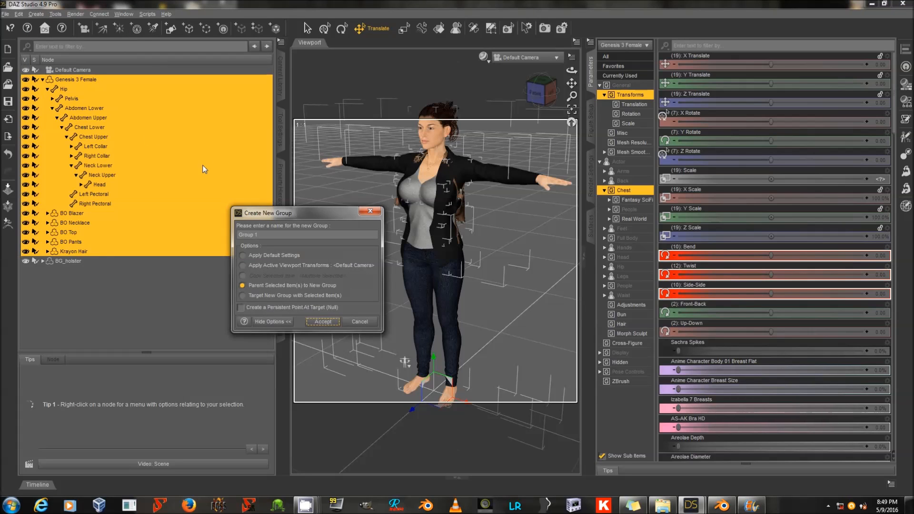
{"action": "left_click", "coordinate": [332, 324]}
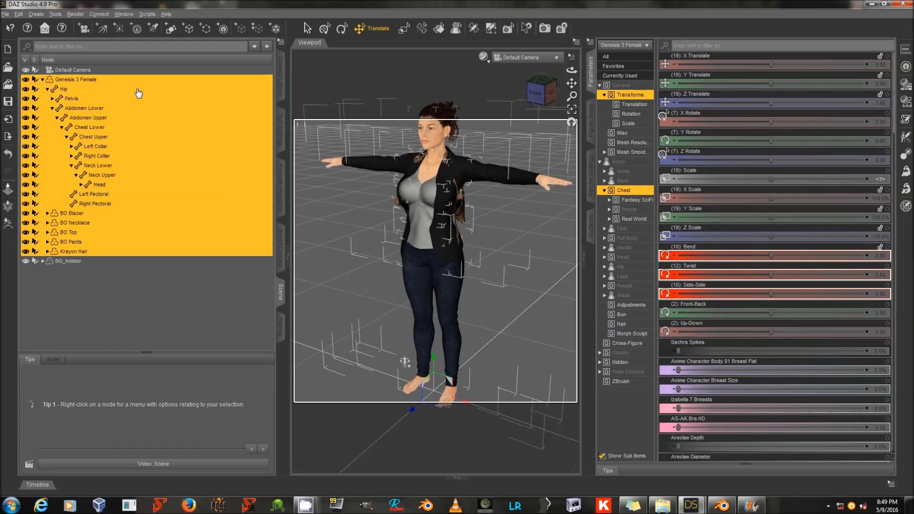
{"action": "left_click", "coordinate": [91, 123]}
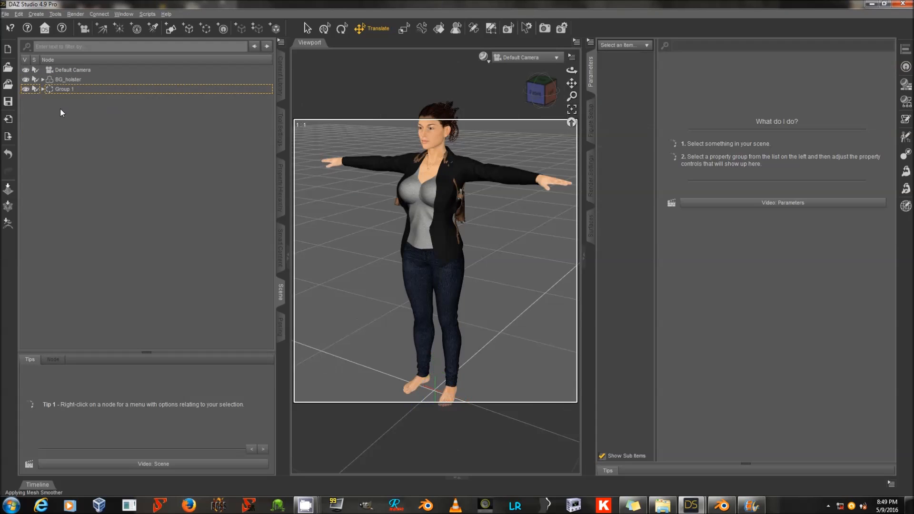
{"action": "left_click", "coordinate": [27, 90]}
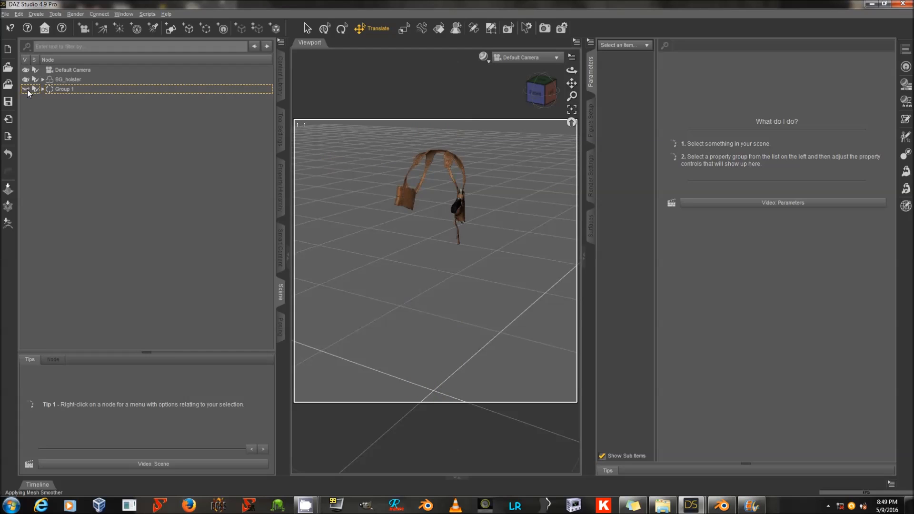
Step: Select BG_holster and set its mesh resolution's subdivision level to 0
{"action": "left_click", "coordinate": [120, 82]}
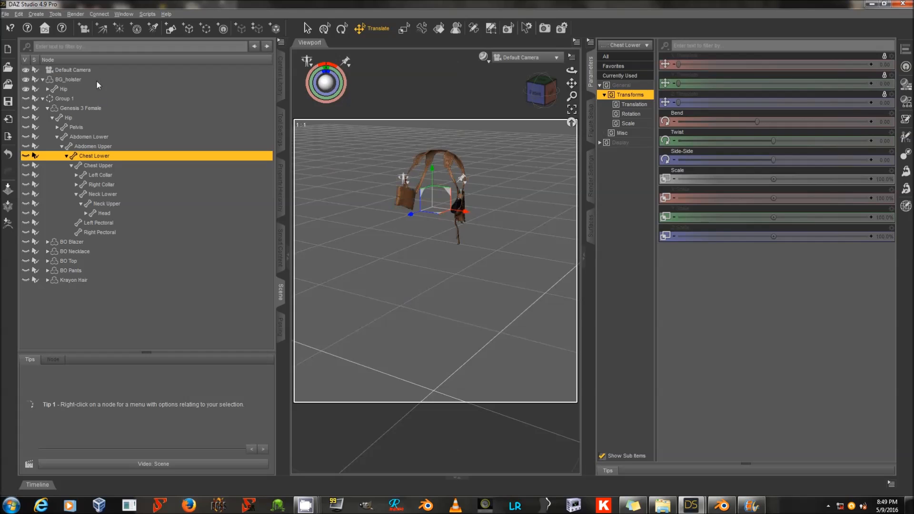
{"action": "double_click", "coordinate": [92, 89]}
{"action": "left_click", "coordinate": [97, 82]}
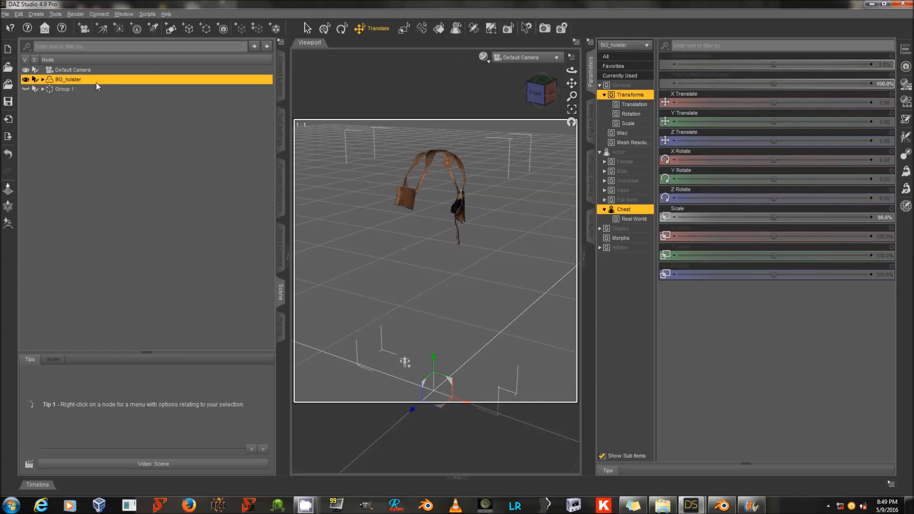
{"action": "left_click", "coordinate": [637, 142]}
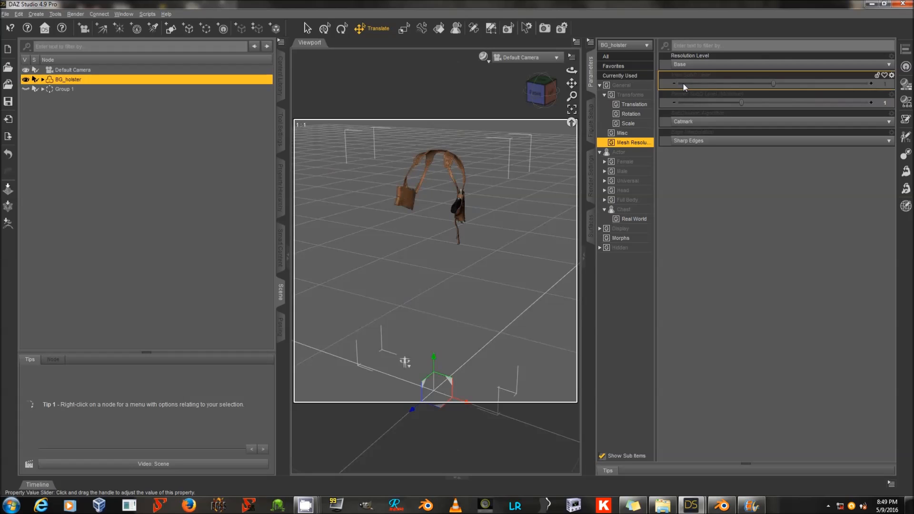
{"action": "key", "text": "alt+f"}
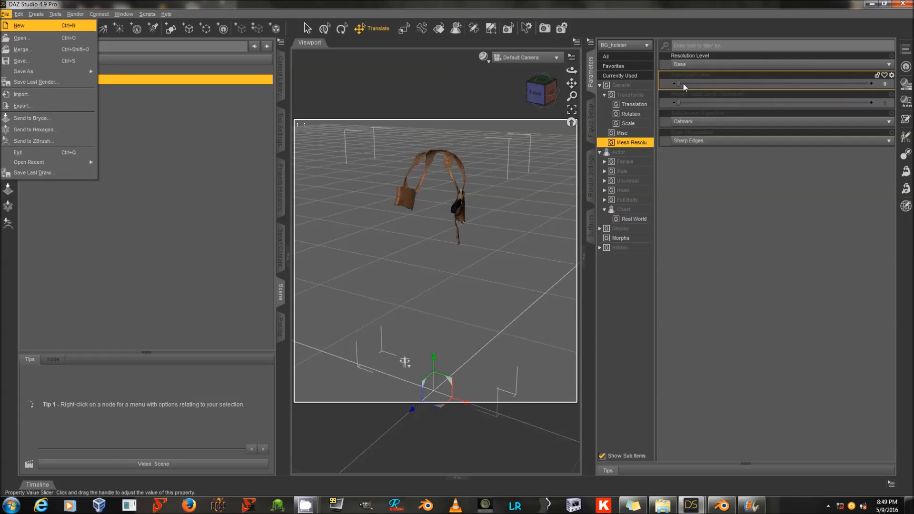
{"action": "left_click", "coordinate": [51, 106]}
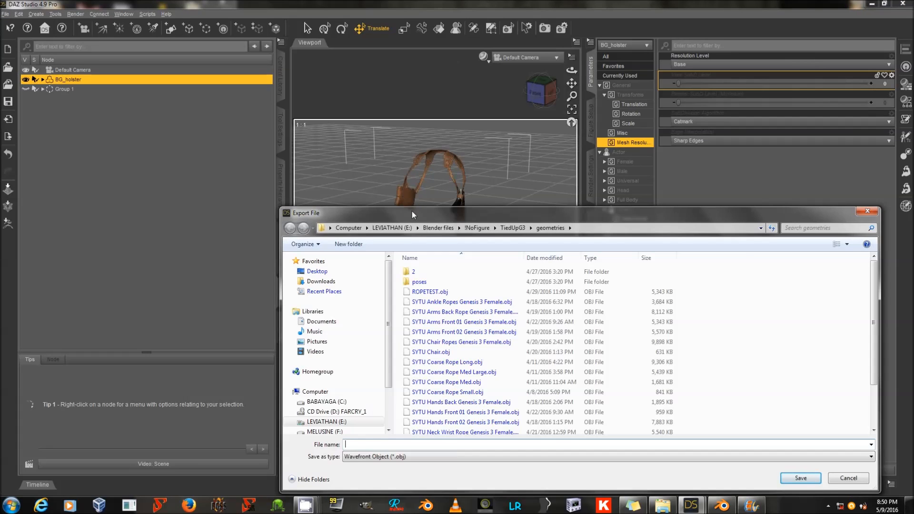
{"action": "left_click_drag", "start_coordinate": [412, 212], "coordinate": [310, 127]}
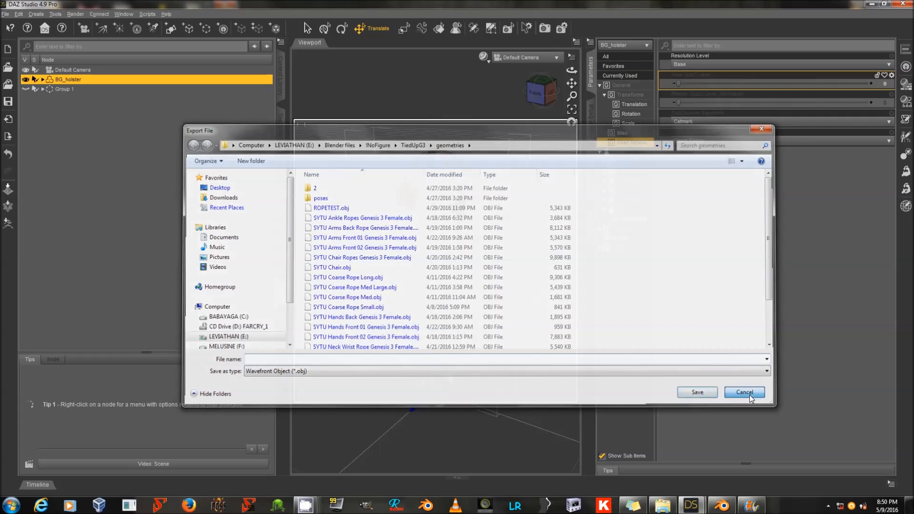
{"action": "left_click", "coordinate": [749, 394]}
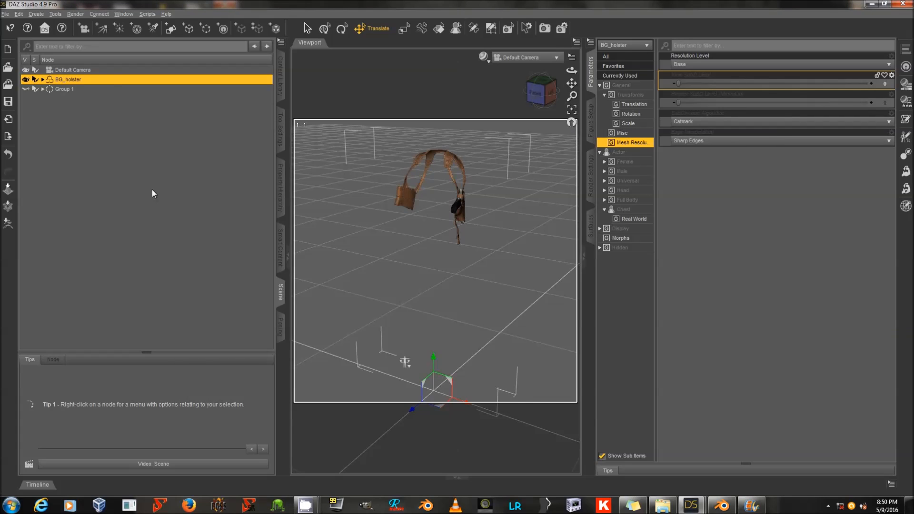
Step: Unfit the holster from the Genesis 3 Female figure by setting its Fit to target to None
{"action": "left_click", "coordinate": [635, 133]}
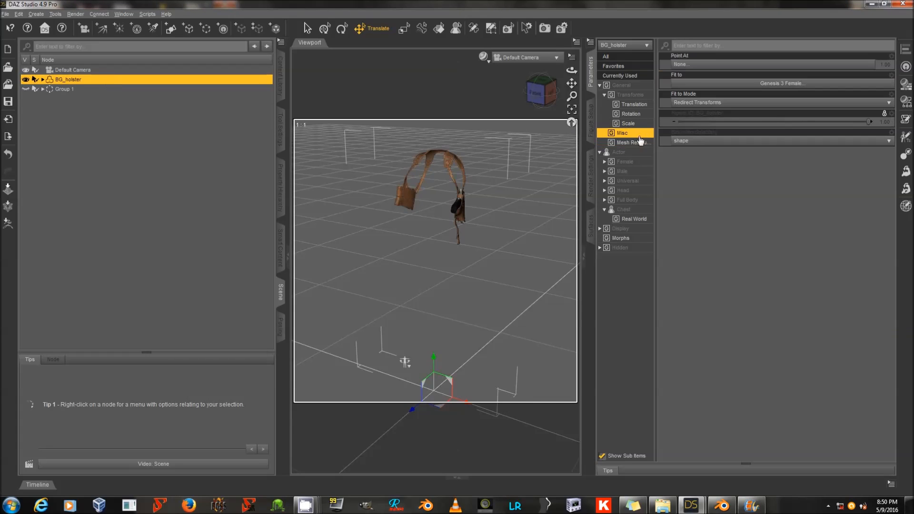
{"action": "left_click", "coordinate": [699, 84]}
{"action": "left_click", "coordinate": [300, 240]}
{"action": "left_click", "coordinate": [292, 307]}
{"action": "left_click", "coordinate": [294, 264]}
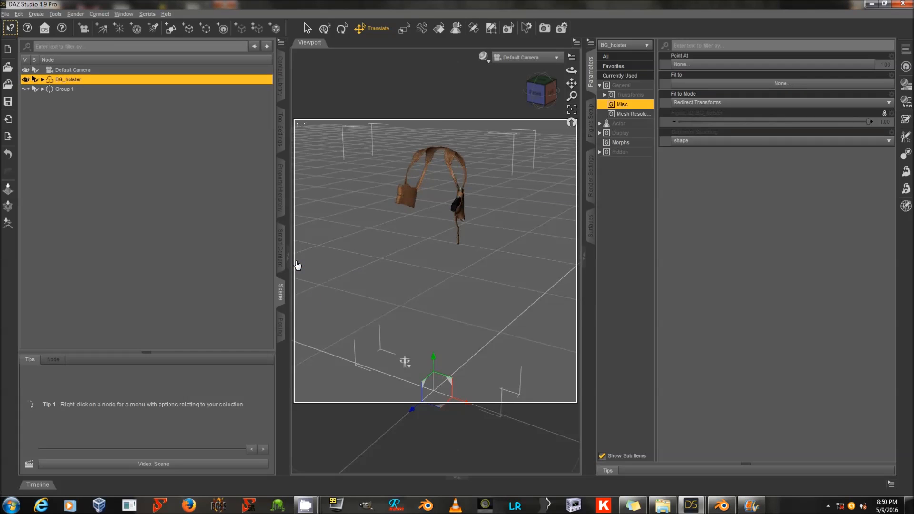
Step: Start a Wavefront OBJ export of the holster and create a folder named BGholstermorphs in Blender files\!!Genesis3Female\!NonC
{"action": "mouse_move", "coordinate": [572, 70]}
{"action": "left_mouse_down"}
{"action": "mouse_move", "coordinate": [548, 72]}
{"action": "mouse_move", "coordinate": [593, 70]}
{"action": "mouse_move", "coordinate": [578, 62]}
{"action": "mouse_move", "coordinate": [569, 72]}
{"action": "left_mouse_up"}
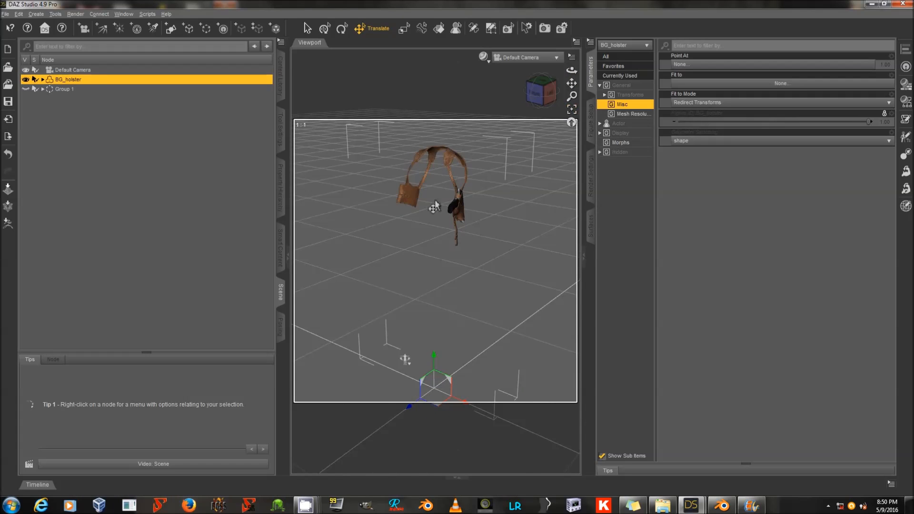
{"action": "key", "text": "alt+f"}
{"action": "left_click", "coordinate": [75, 106]}
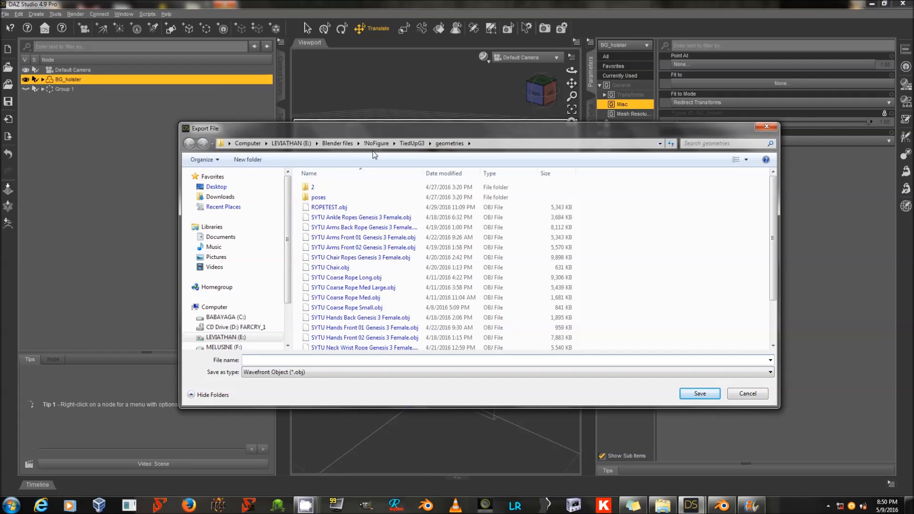
{"action": "left_click", "coordinate": [338, 143]}
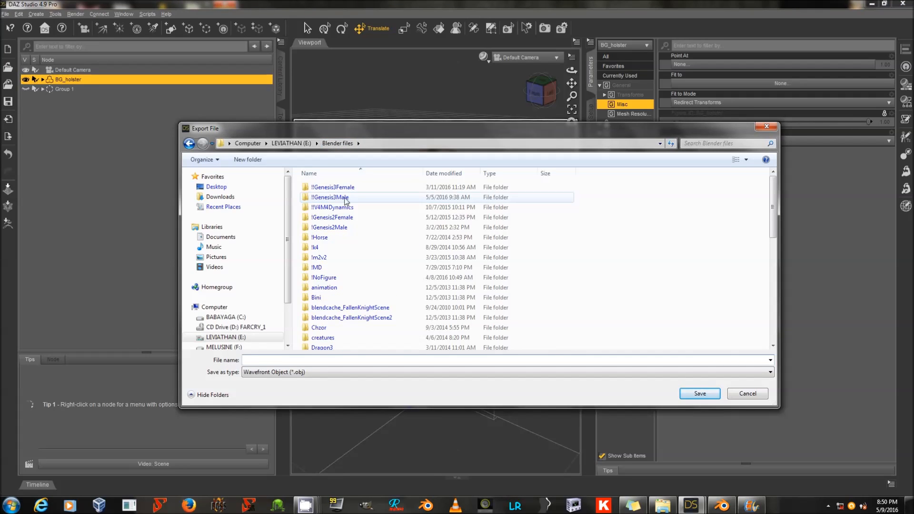
{"action": "double_click", "coordinate": [333, 187]}
{"action": "double_click", "coordinate": [339, 218]}
{"action": "right_click", "coordinate": [359, 218]}
{"action": "mouse_move", "coordinate": [347, 319]}
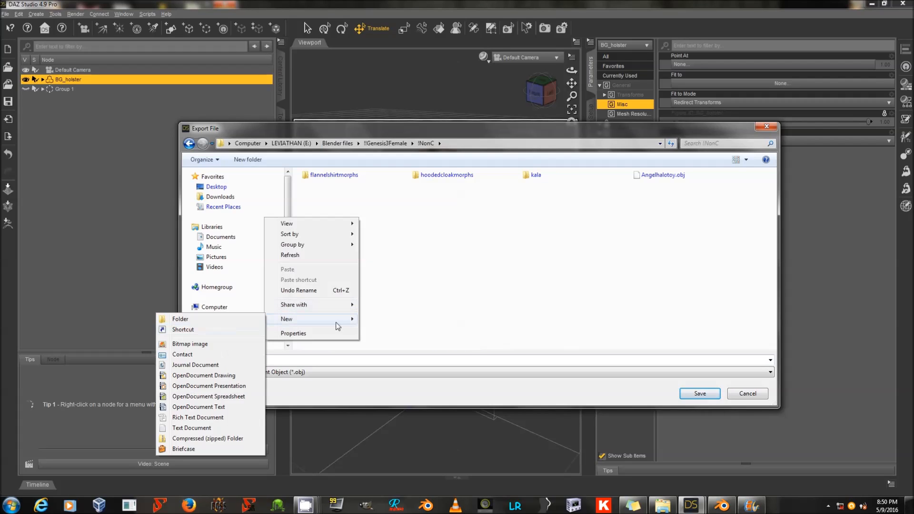
{"action": "left_click", "coordinate": [235, 320]}
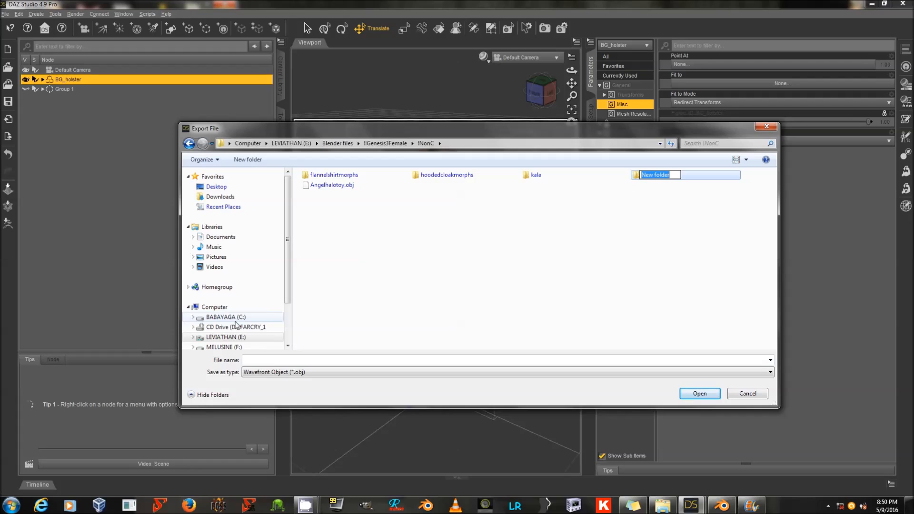
{"action": "type", "text": "BGholstermorphs"}
{"action": "key", "text": "Return"}
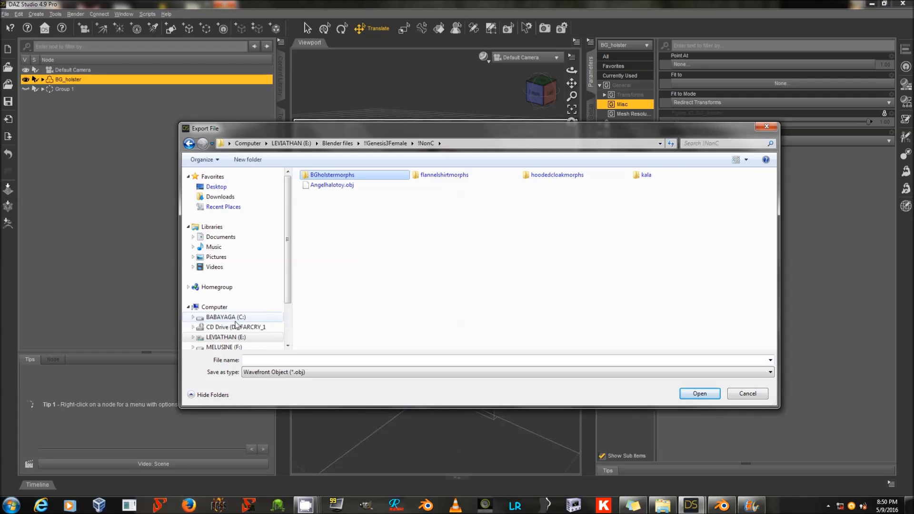
Step: Export the holster into the BGholstermorphs folder as !Base, using the DAZ Studio (1 unit = 1cm) OBJ preset
{"action": "double_click", "coordinate": [379, 174]}
{"action": "left_click", "coordinate": [358, 359]}
{"action": "type", "text": "!Base"}
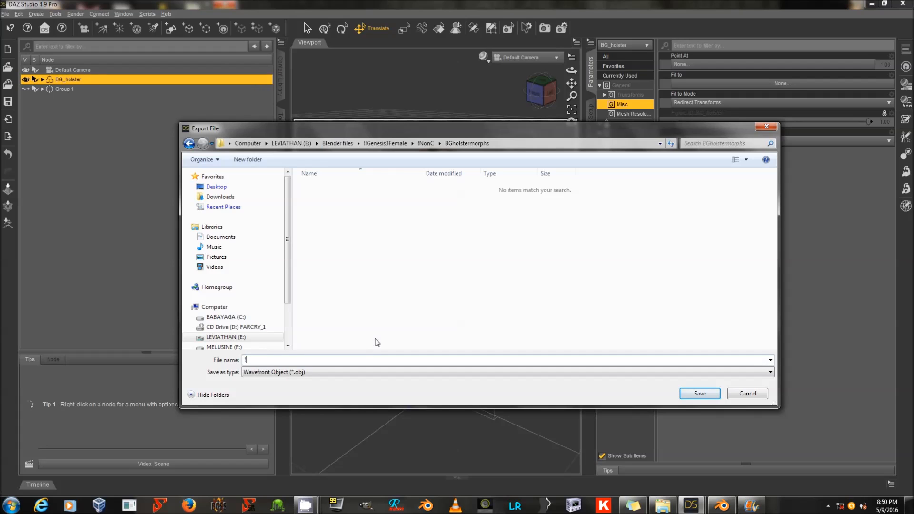
{"action": "left_click", "coordinate": [682, 392]}
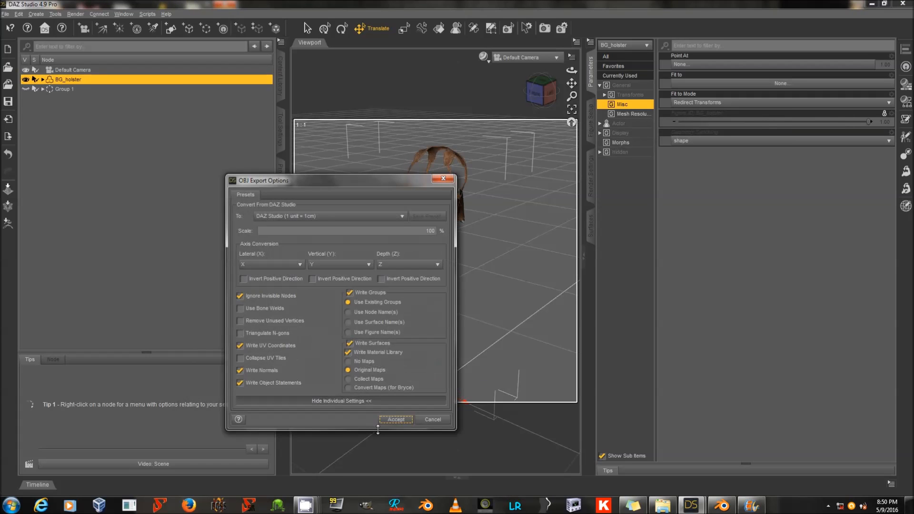
{"action": "left_click", "coordinate": [321, 217]}
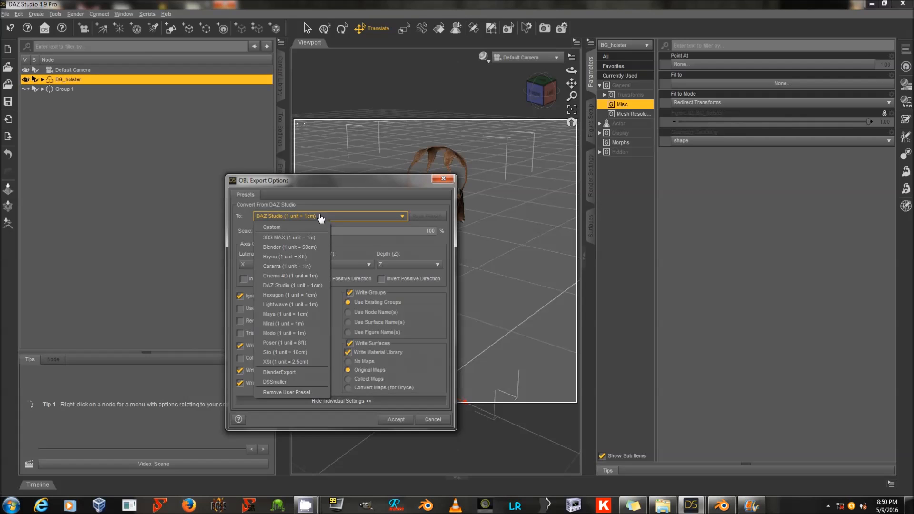
{"action": "left_click", "coordinate": [353, 208]}
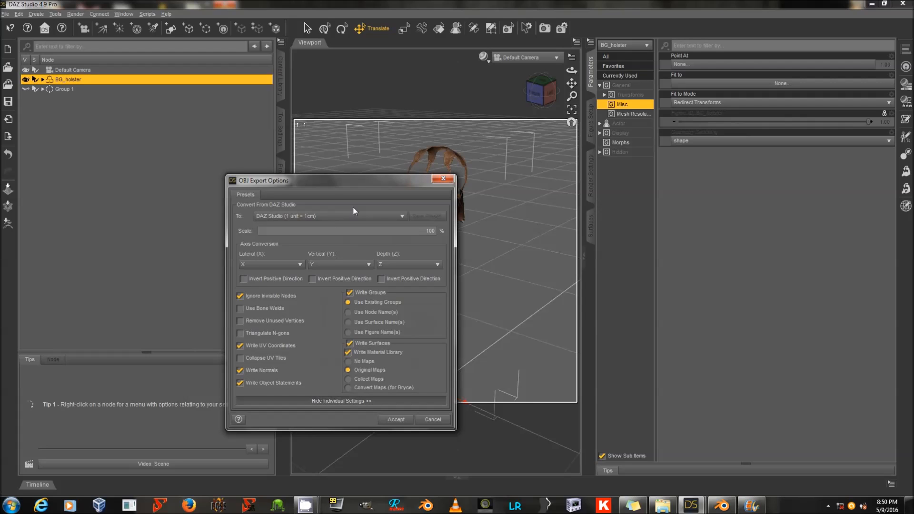
{"action": "left_click", "coordinate": [397, 419]}
Step: Switch to Blender, start an OBJ import and select !Base.obj in blender files\!!Genesis3Female\!NonC\BGholstermorphs
{"action": "left_click", "coordinate": [722, 506]}
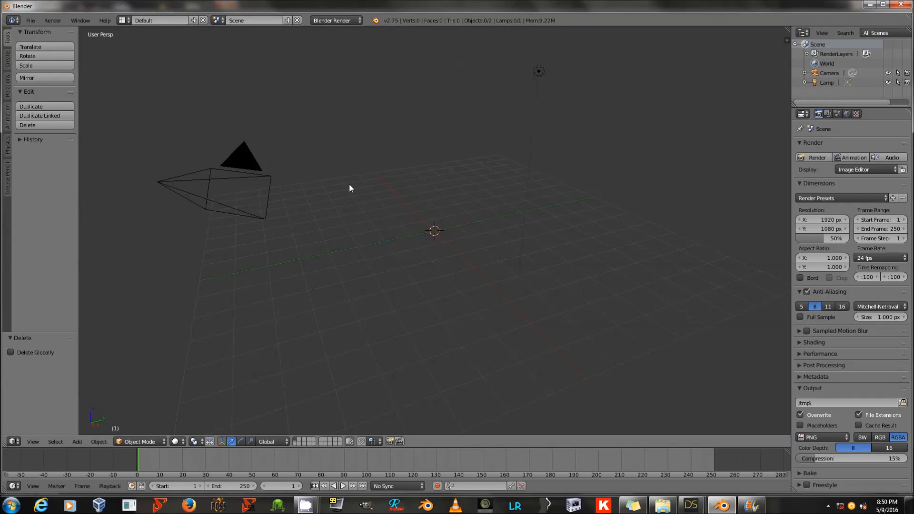
{"action": "left_click", "coordinate": [31, 20]}
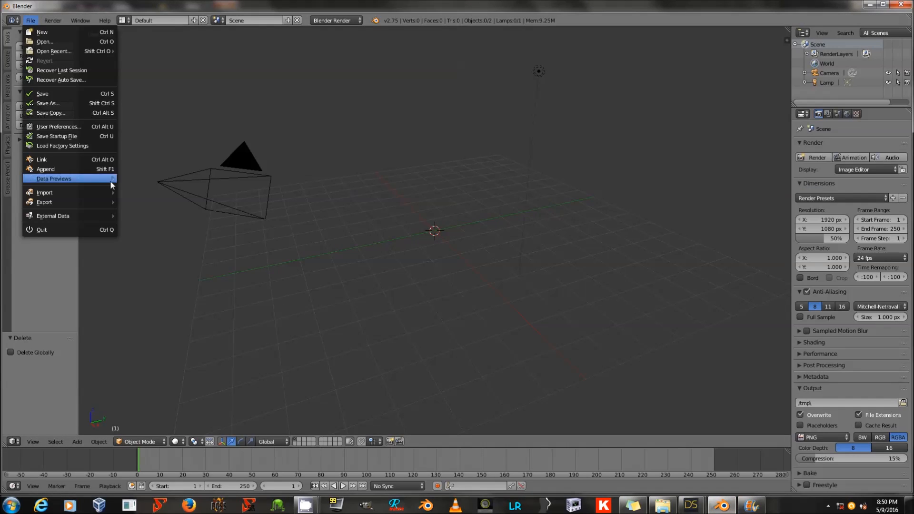
{"action": "mouse_move", "coordinate": [108, 194]}
{"action": "left_click", "coordinate": [166, 240]}
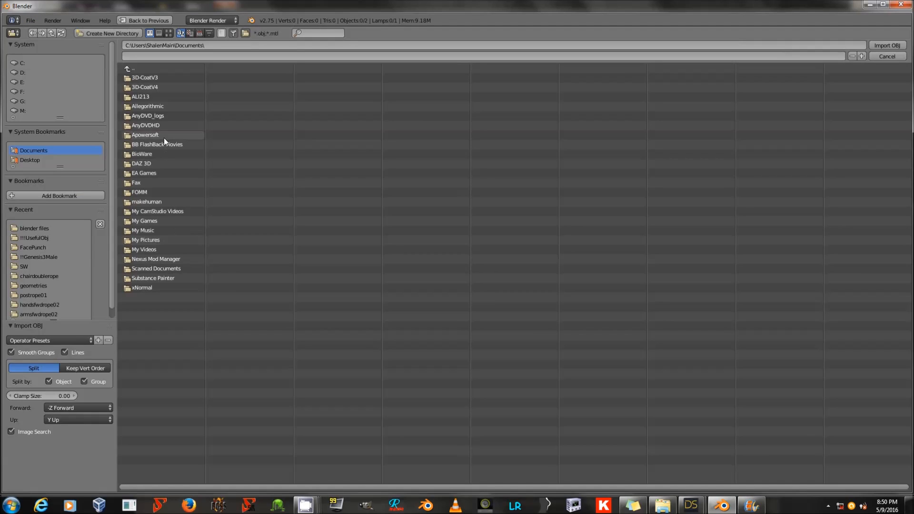
{"action": "left_click", "coordinate": [35, 229]}
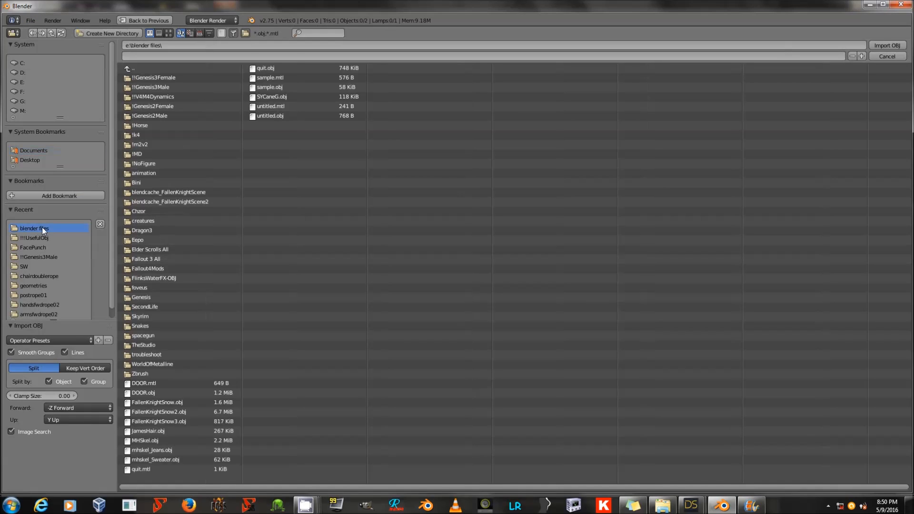
{"action": "left_click", "coordinate": [174, 77]}
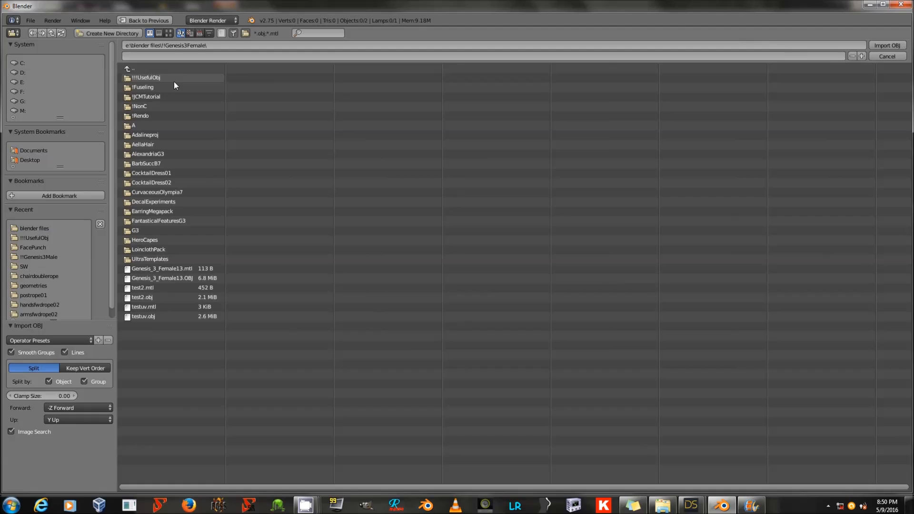
{"action": "left_click", "coordinate": [170, 106]}
{"action": "left_click", "coordinate": [174, 77]}
{"action": "left_click", "coordinate": [162, 88]}
Step: Apply the Daz operator preset with Keep Vert Order and import the !Base.obj holster
{"action": "left_click", "coordinate": [64, 339]}
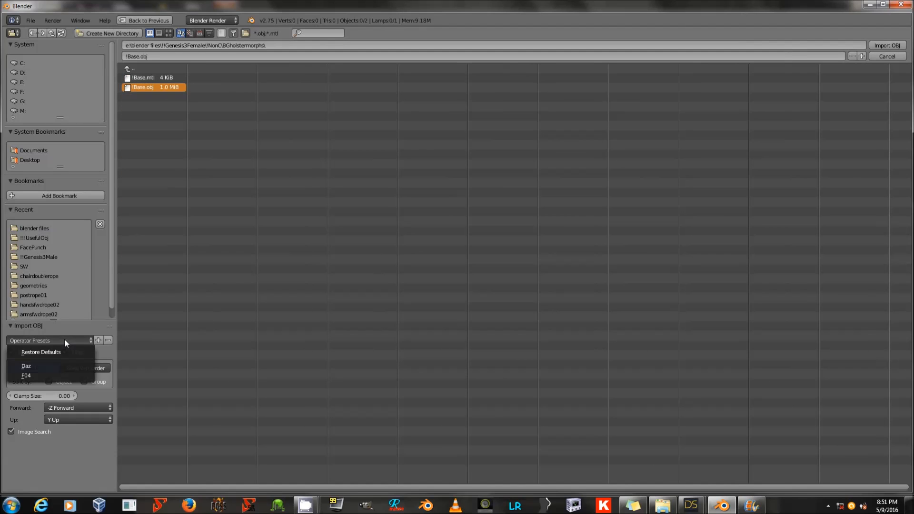
{"action": "left_click", "coordinate": [65, 366]}
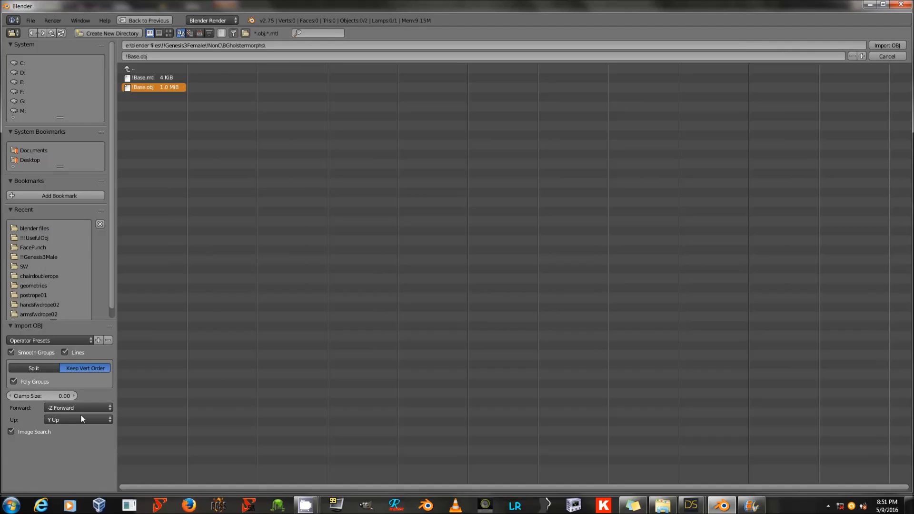
{"action": "left_click", "coordinate": [99, 341]}
{"action": "left_click", "coordinate": [896, 46]}
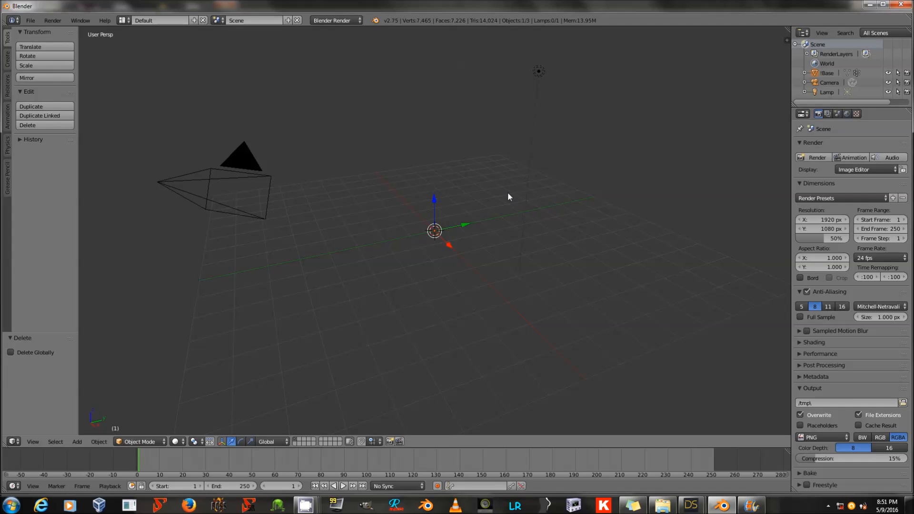
Step: Bring the imported holster into view in orthographic projection and select it
{"action": "key", "text": "KP_1"}
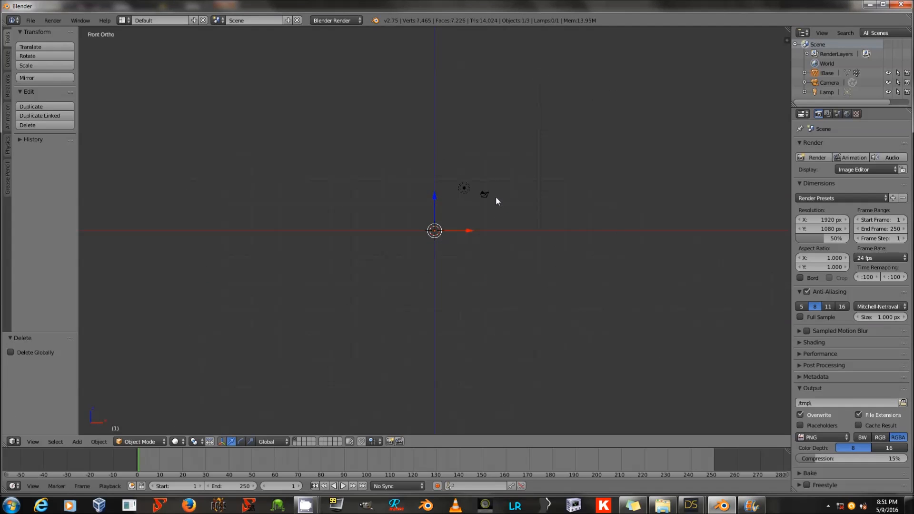
{"action": "scroll", "coordinate": [496, 197], "scroll_direction": "down", "scroll_amount": 12}
{"action": "scroll", "coordinate": [496, 198], "scroll_direction": "up", "scroll_amount": 6}
{"action": "middle_click_drag", "start_coordinate": [519, 205], "coordinate": [499, 229]}
{"action": "scroll", "coordinate": [496, 230], "scroll_direction": "up", "scroll_amount": 8}
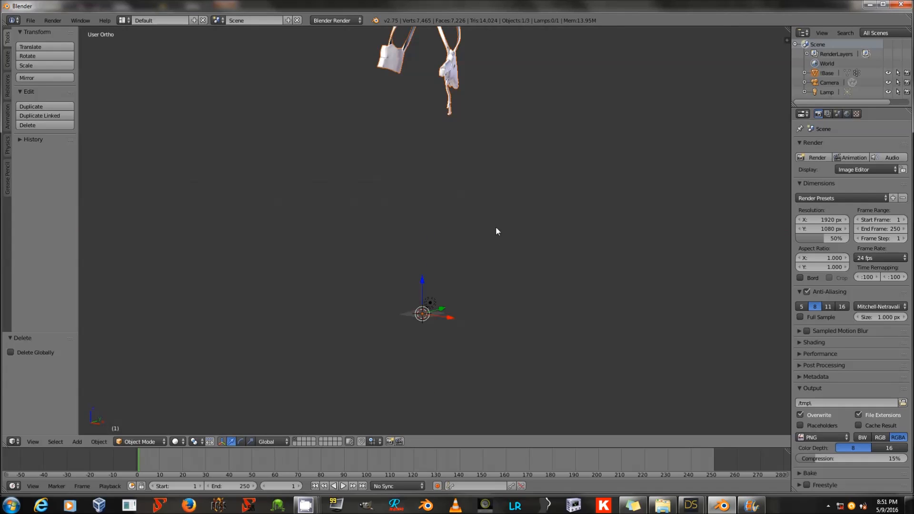
{"action": "right_click", "coordinate": [457, 141]}
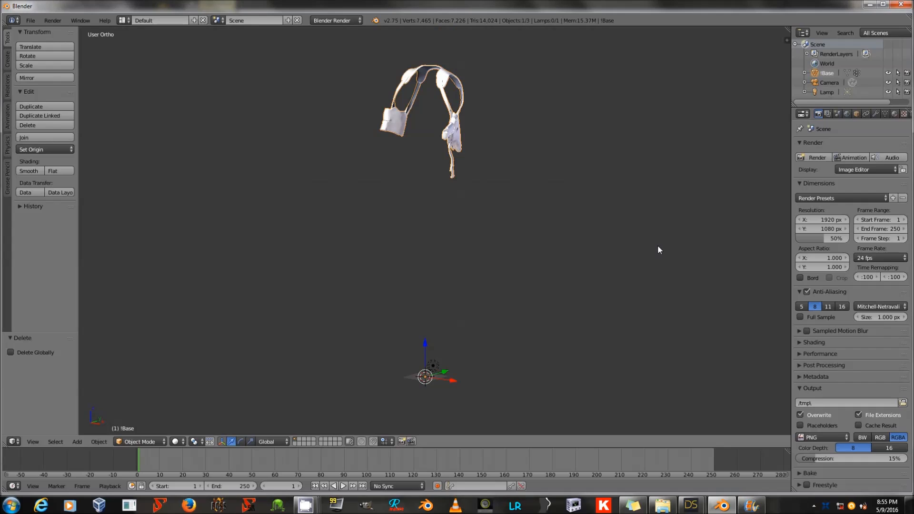
Step: Set the number of grid floor lines in the 3D view's display settings to 256
{"action": "key", "text": "n"}
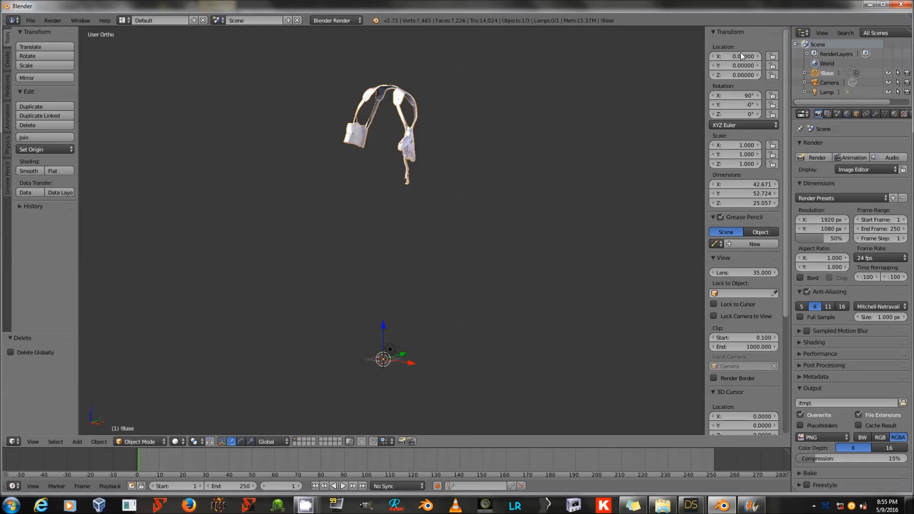
{"action": "scroll", "coordinate": [755, 271], "scroll_direction": "down", "scroll_amount": 8}
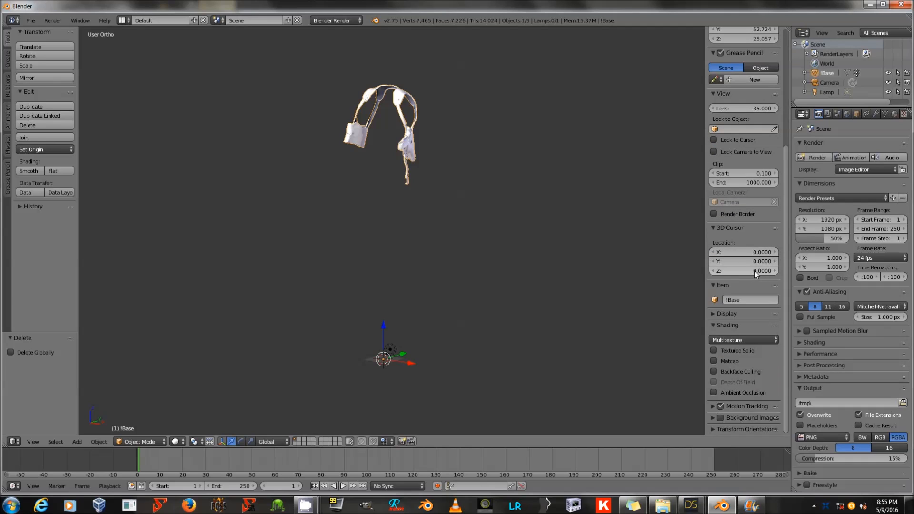
{"action": "left_click", "coordinate": [758, 313]}
{"action": "scroll", "coordinate": [759, 314], "scroll_direction": "down", "scroll_amount": 6}
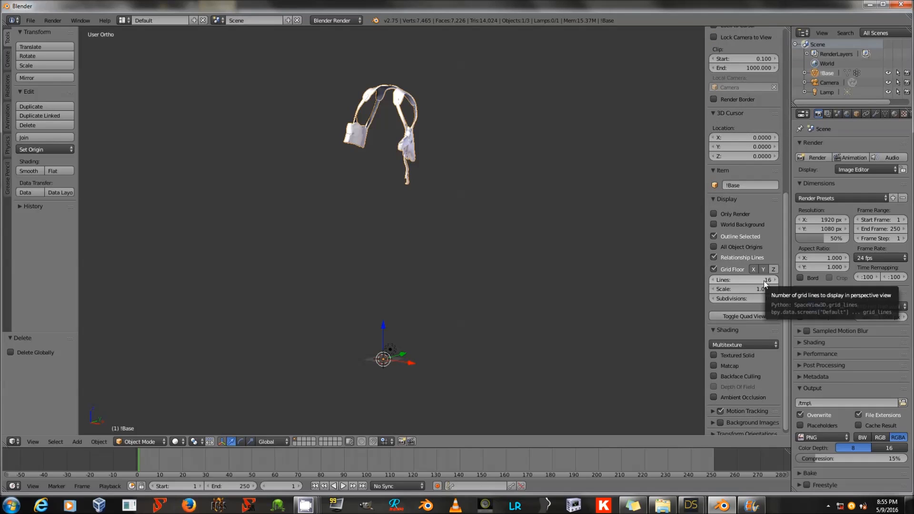
{"action": "left_click", "coordinate": [765, 279]}
{"action": "type", "text": "256"}
{"action": "key", "text": "Return"}
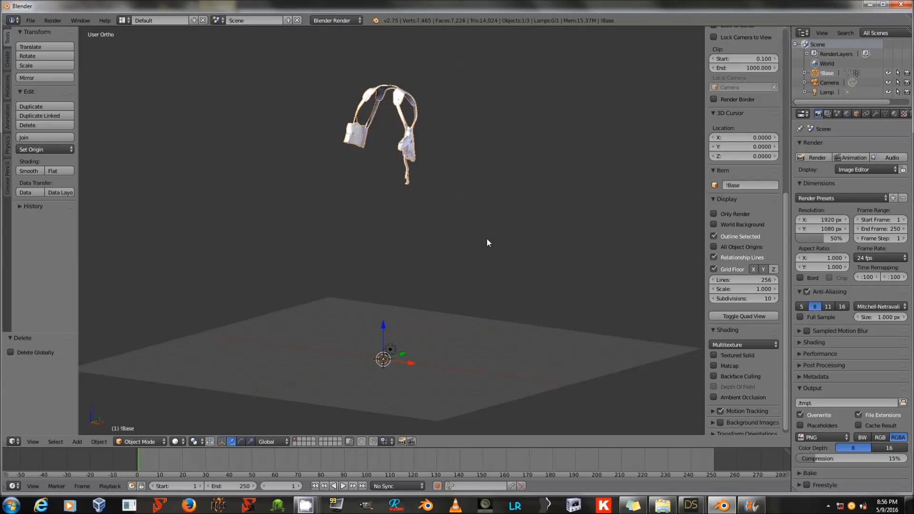
Step: Compare how the holster appears in perspective and orthographic projection, ending in orthographic
{"action": "middle_click_drag", "start_coordinate": [487, 236], "coordinate": [512, 194]}
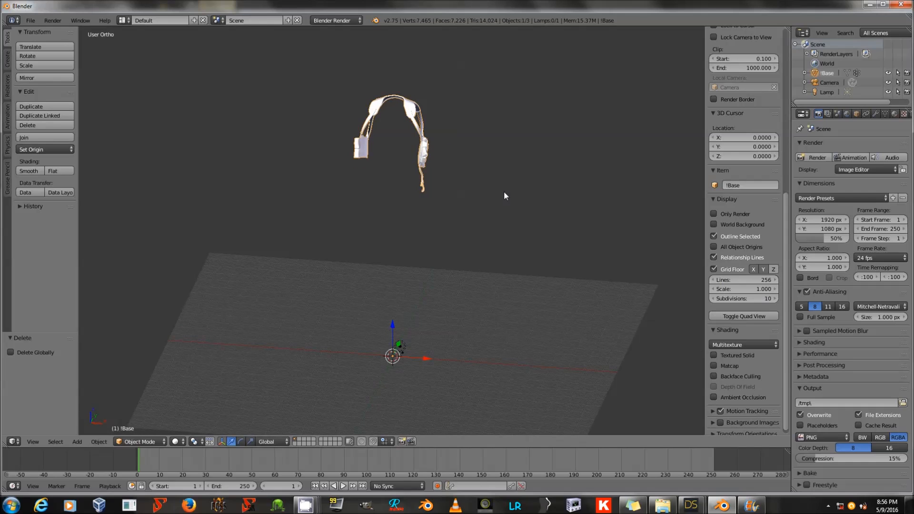
{"action": "middle_click_drag", "start_coordinate": [505, 195], "coordinate": [482, 184]}
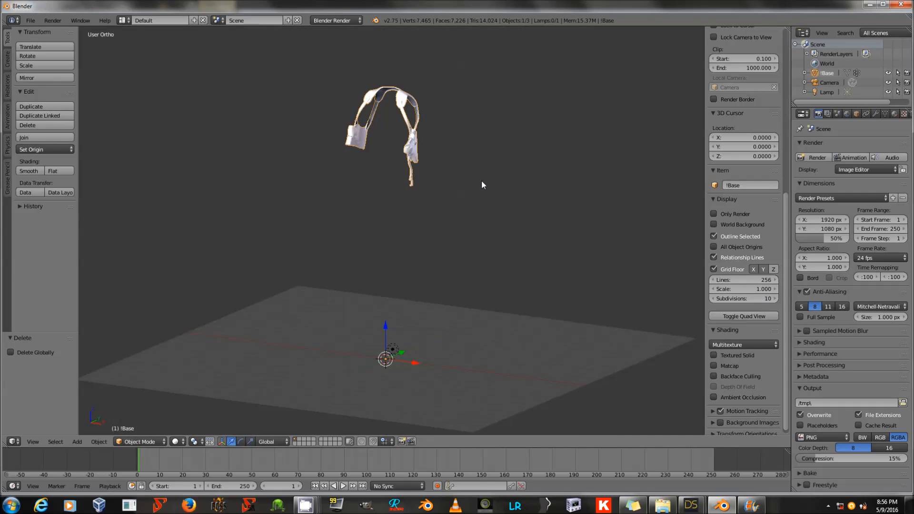
{"action": "middle_click_drag", "start_coordinate": [483, 185], "coordinate": [665, 195]}
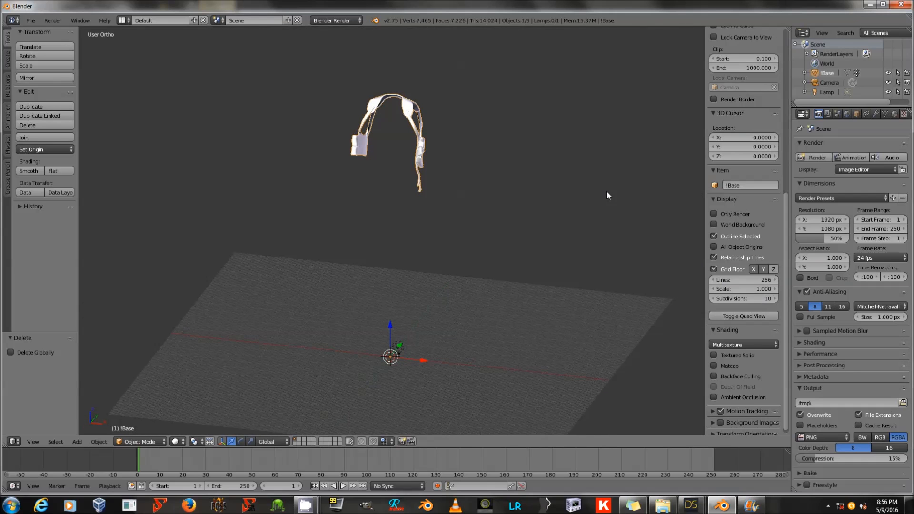
{"action": "key", "text": "KP_5"}
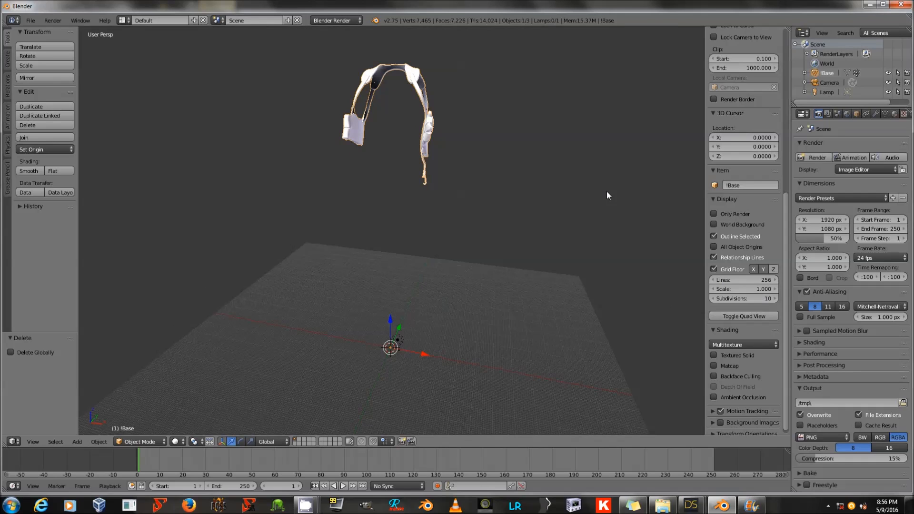
{"action": "key", "text": "KP_5"}
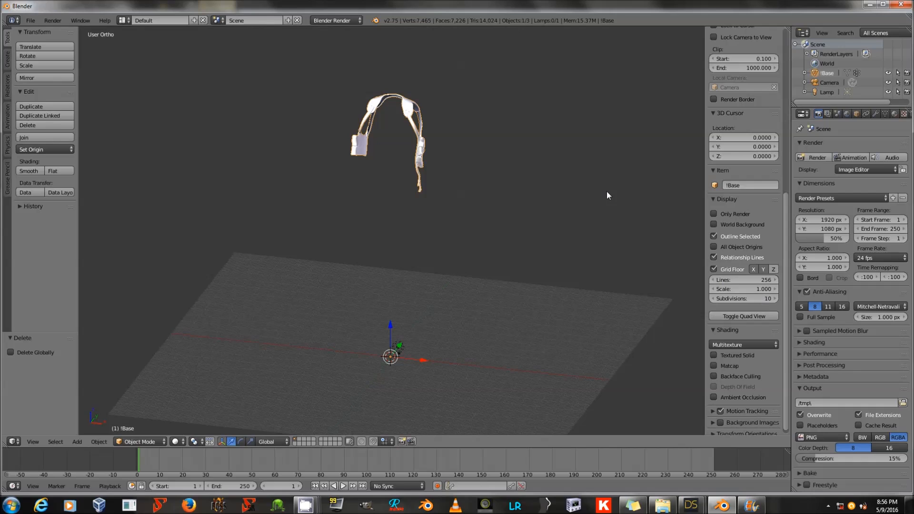
{"action": "key", "text": "KP_5"}
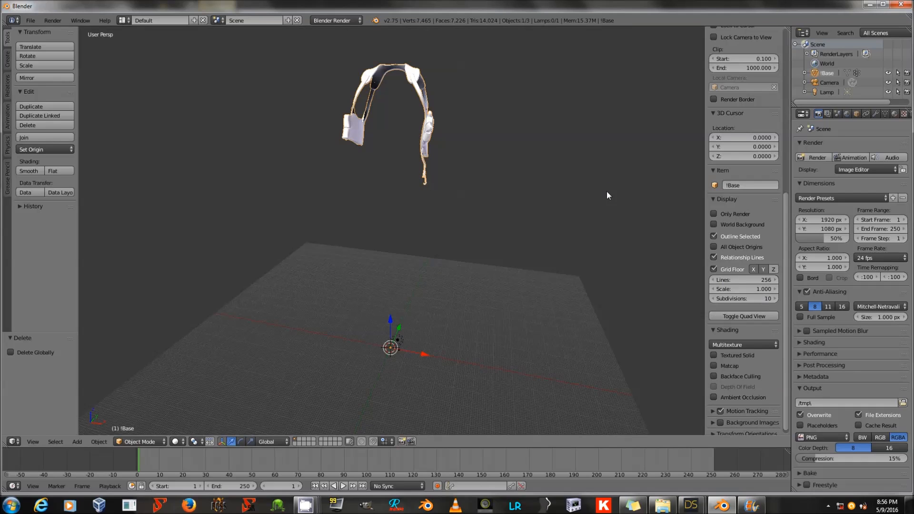
{"action": "key", "text": "KP_5"}
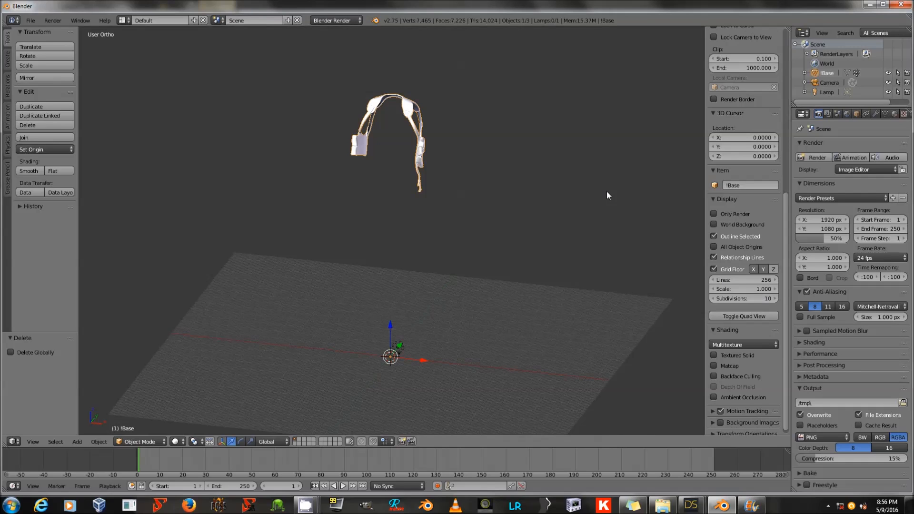
Step: Examine the holster in the front, right, top and bottom orthographic views, returning to the front view
{"action": "key", "text": "KP_1"}
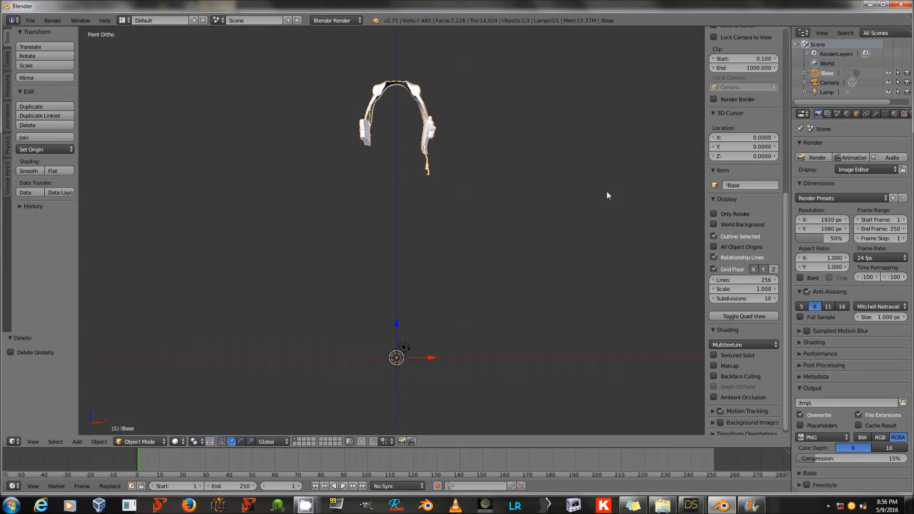
{"action": "key", "text": "KP_3"}
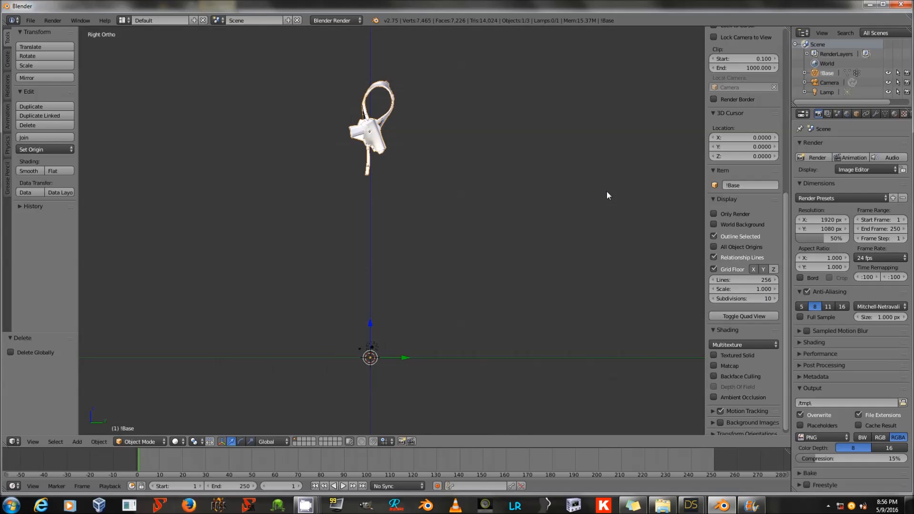
{"action": "key", "text": "KP_7"}
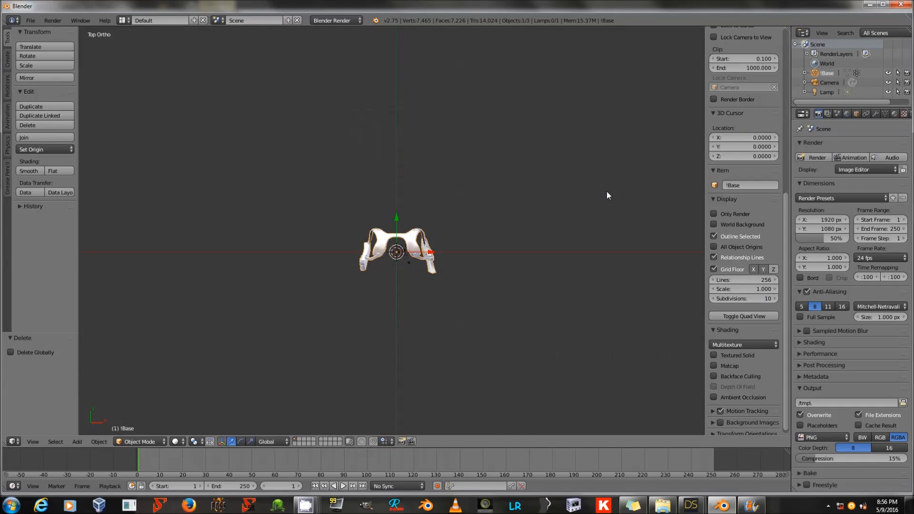
{"action": "key", "text": "ctrl+KP_7"}
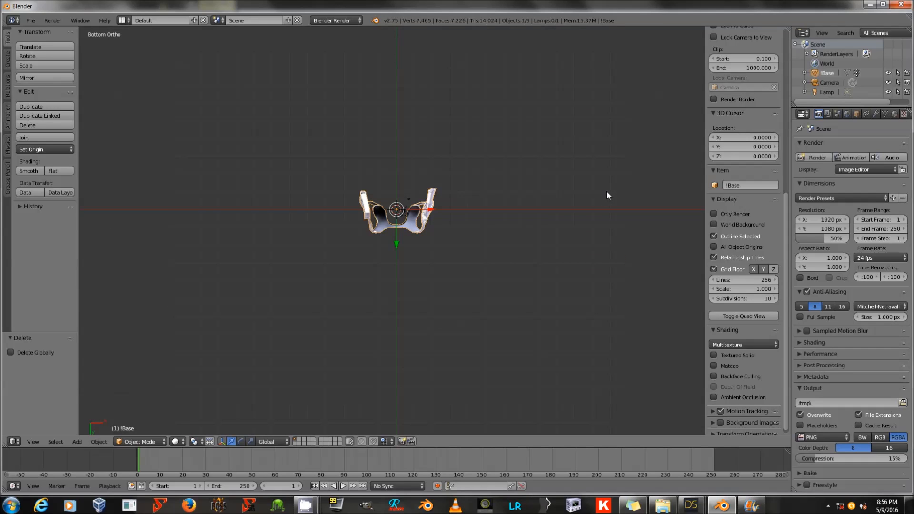
{"action": "key", "text": "KP_8"}
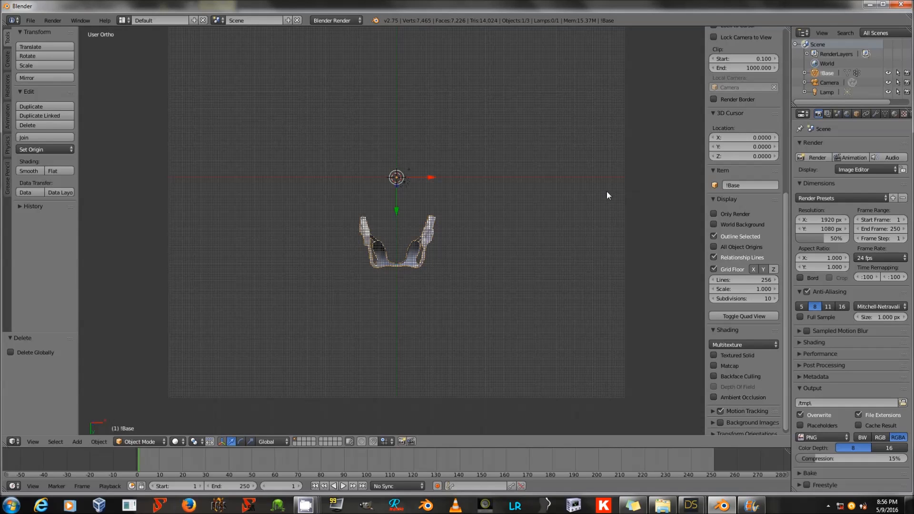
{"action": "key", "text": "KP_7"}
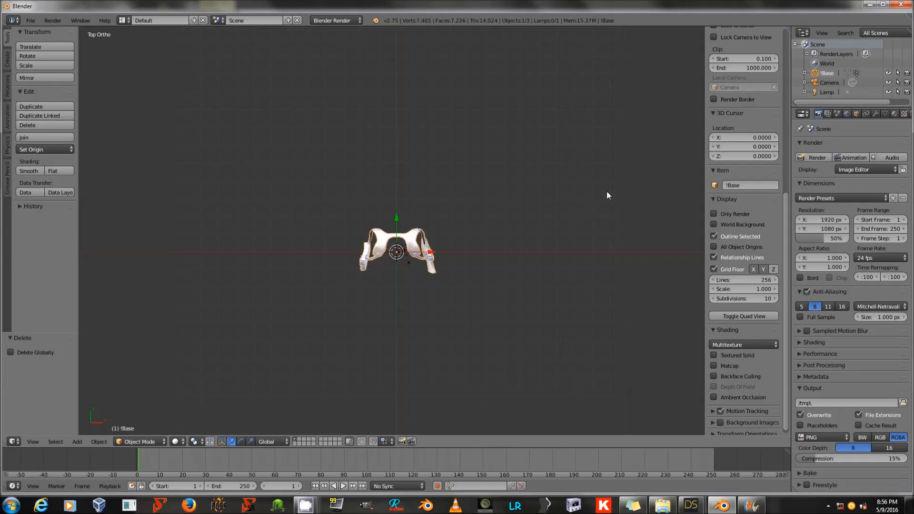
{"action": "key", "text": "KP_1"}
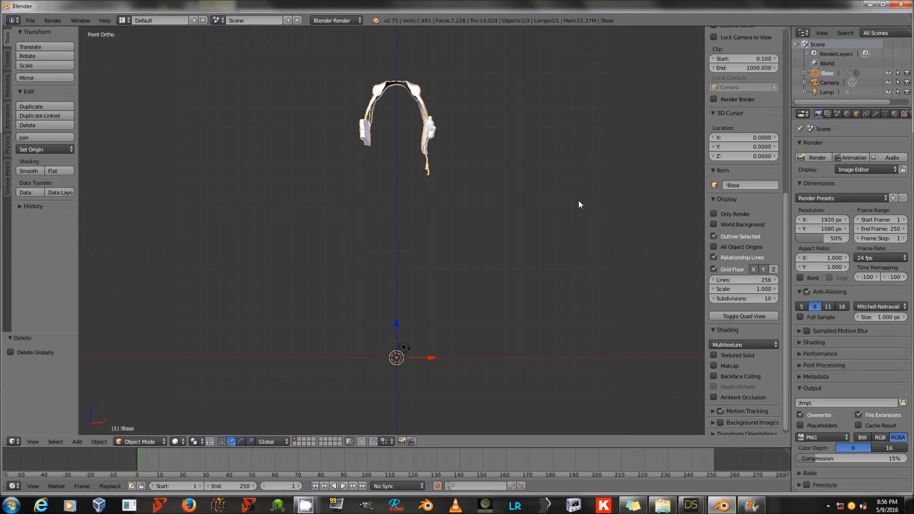
Step: Examine the holster's mesh up close in Edit Mode, and return to Object Mode
{"action": "middle_click_drag", "start_coordinate": [523, 206], "coordinate": [479, 206]}
{"action": "scroll", "coordinate": [493, 139], "scroll_direction": "up", "scroll_amount": 4}
{"action": "middle_click_drag", "start_coordinate": [492, 140], "coordinate": [518, 223]}
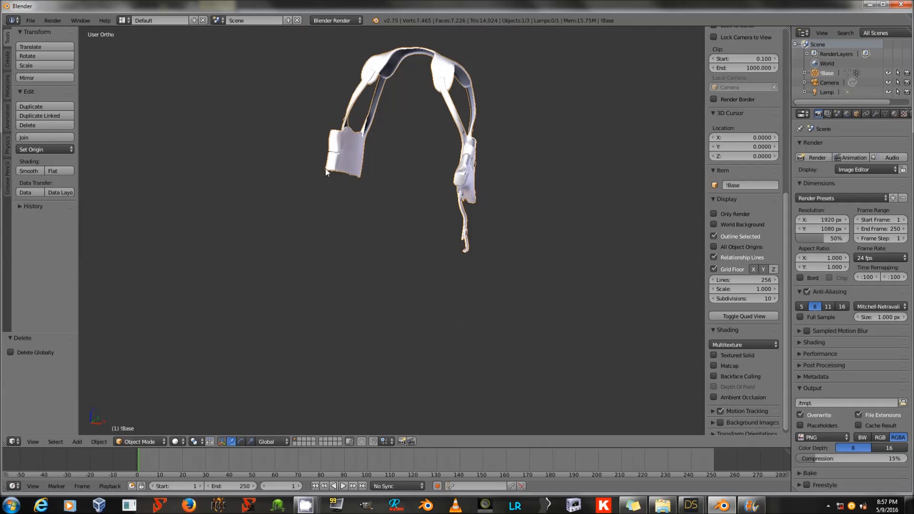
{"action": "key", "text": "Tab"}
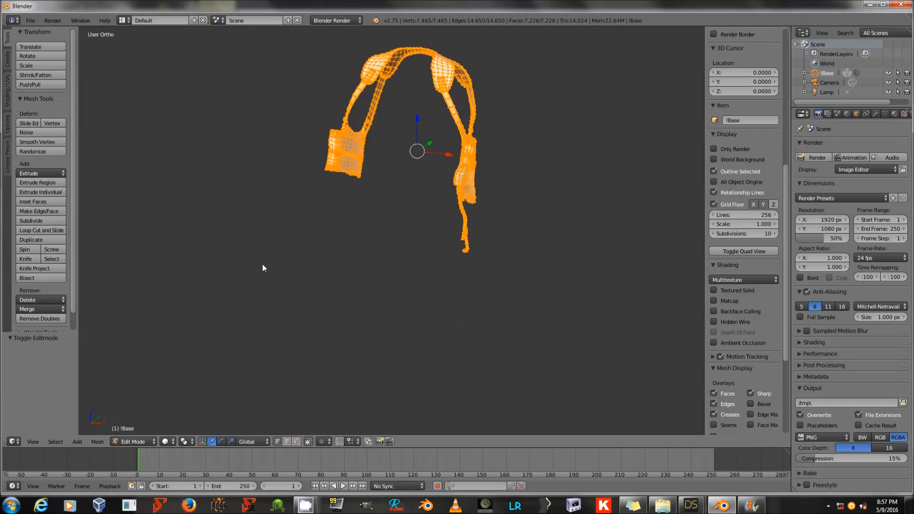
{"action": "left_click", "coordinate": [145, 441]}
{"action": "key", "text": "Tab"}
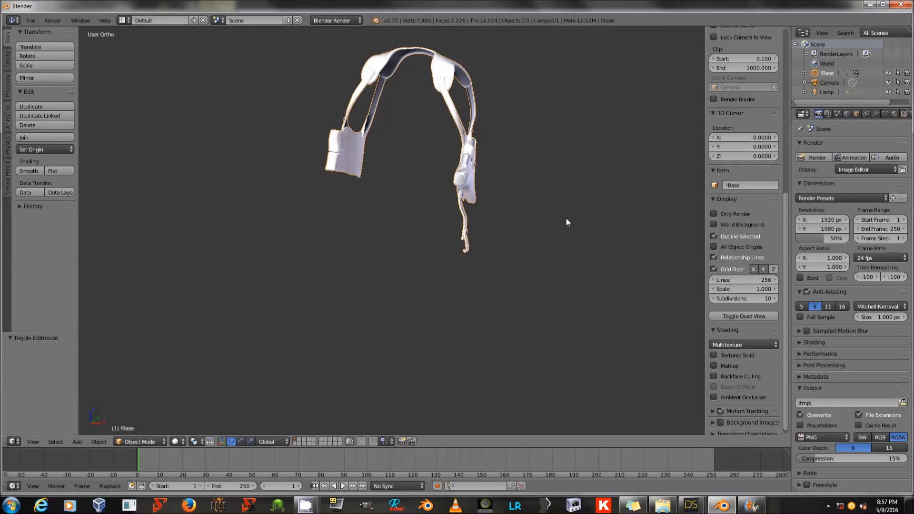
Step: Deselect the holster in Blender and switch back to the main DAZ Studio window
{"action": "key", "text": "a"}
{"action": "mouse_move", "coordinate": [559, 216]}
{"action": "middle_mouse_down"}
{"action": "mouse_move", "coordinate": [491, 216]}
{"action": "mouse_move", "coordinate": [556, 208]}
{"action": "mouse_move", "coordinate": [645, 214]}
{"action": "mouse_move", "coordinate": [551, 222]}
{"action": "middle_mouse_up"}
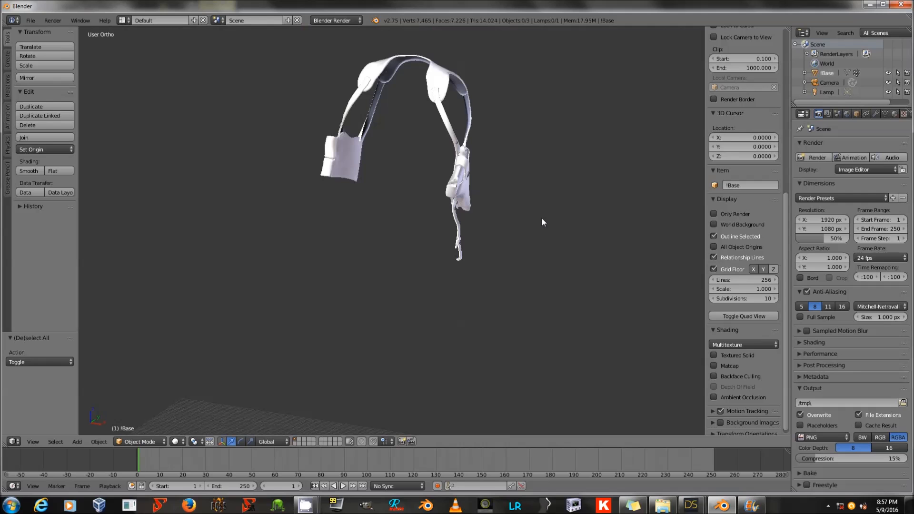
{"action": "mouse_move", "coordinate": [691, 506]}
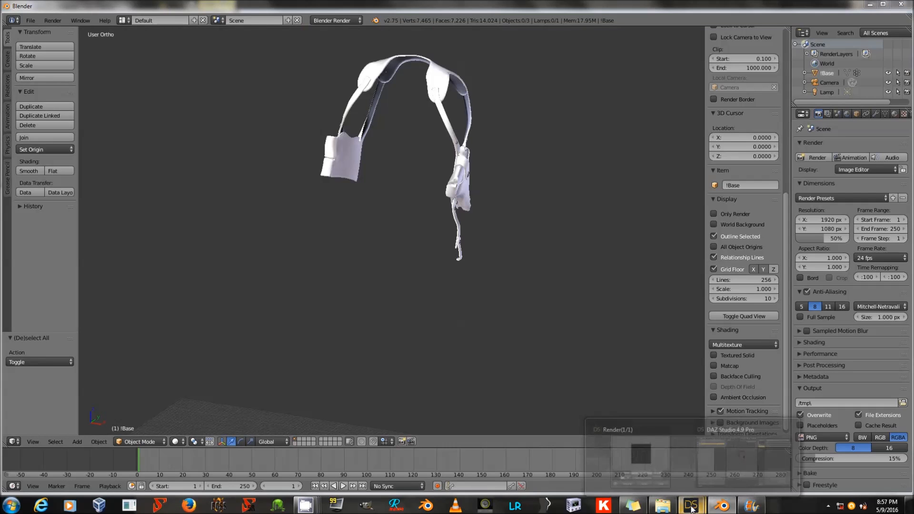
{"action": "left_click", "coordinate": [650, 453]}
{"action": "left_click", "coordinate": [515, 183]}
{"action": "left_click", "coordinate": [692, 505]}
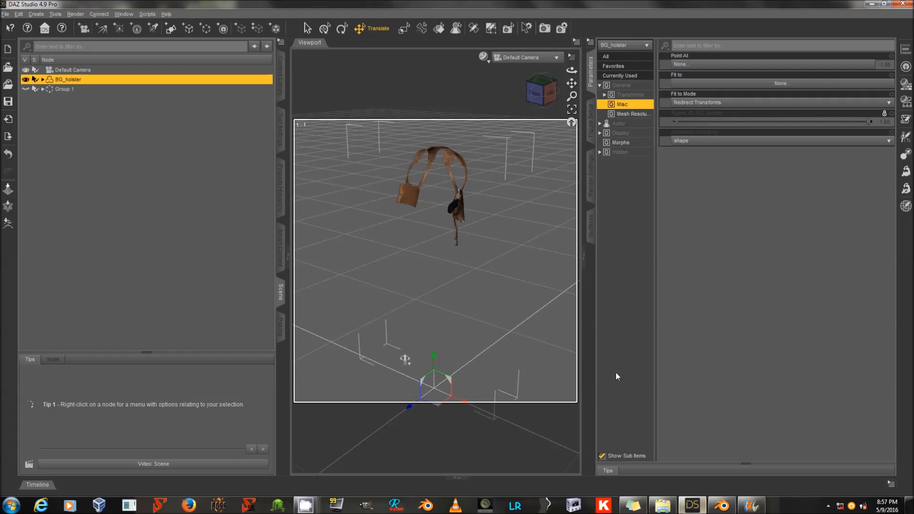
Step: Hide BG_holster, make Group 1 visible and select Group 1 in the scene
{"action": "left_click", "coordinate": [26, 79]}
{"action": "left_click", "coordinate": [26, 89]}
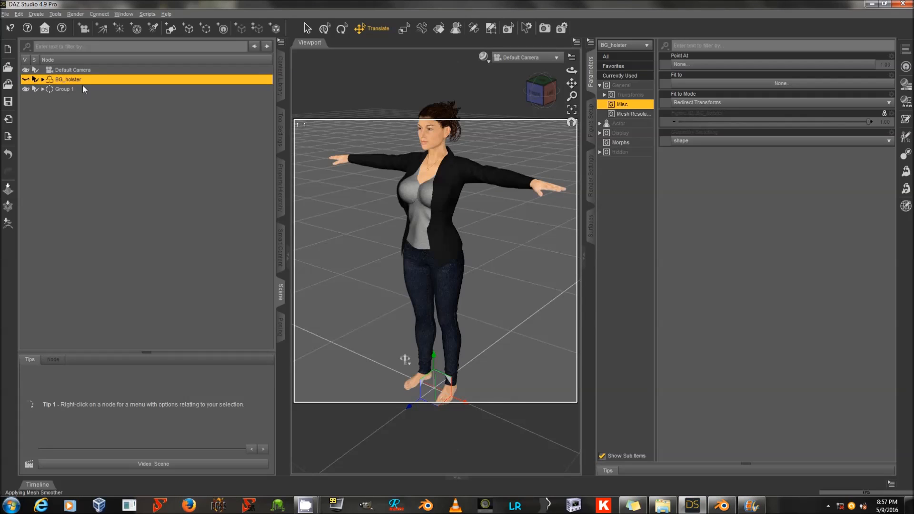
{"action": "left_click", "coordinate": [82, 90]}
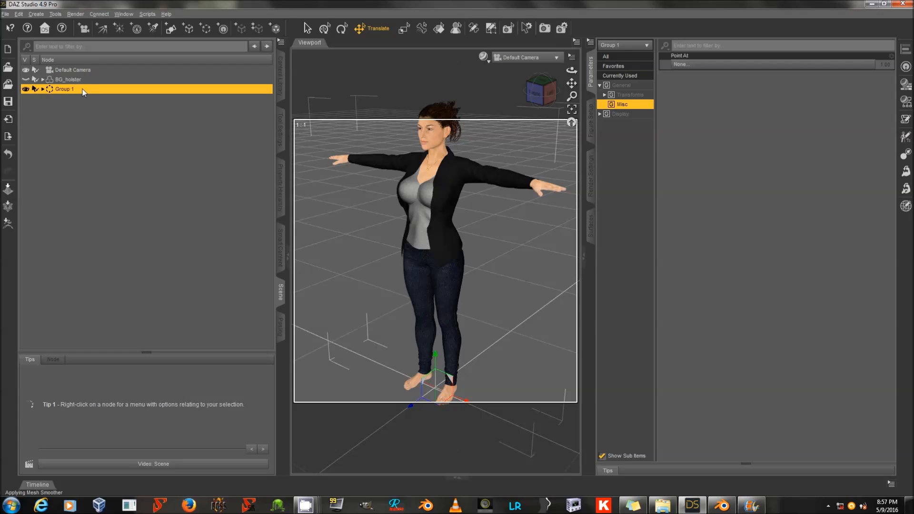
Step: Export the visible figure and clothing as an OBJ named CustomCharacter at the DAZ Studio scale (1 unit = 1cm)
{"action": "key", "text": "alt+f"}
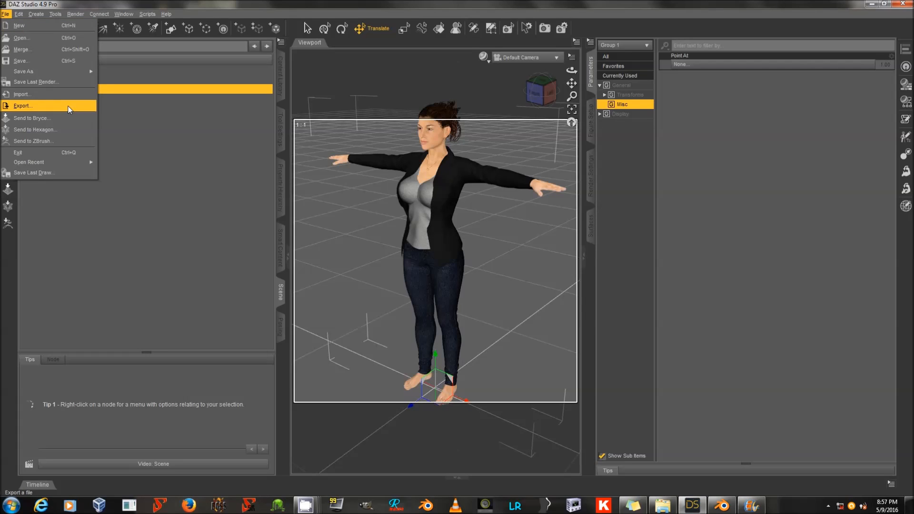
{"action": "left_click", "coordinate": [69, 106]}
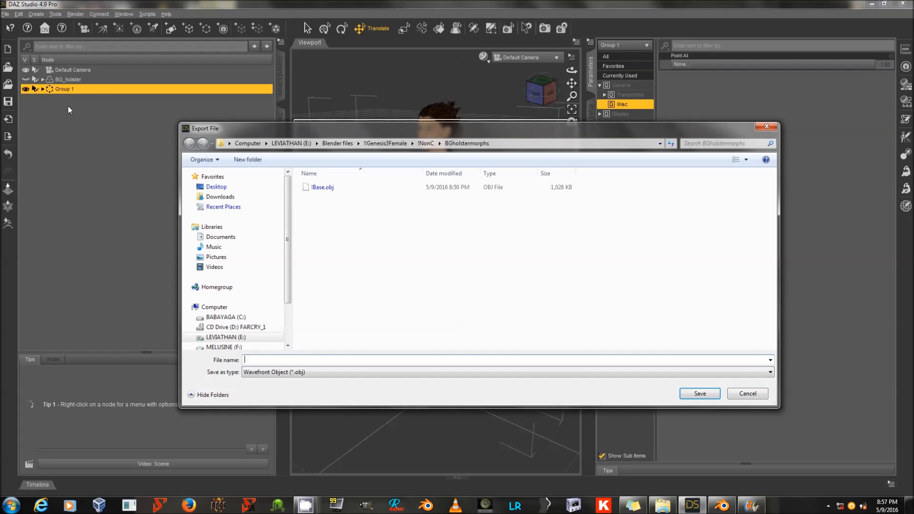
{"action": "type", "text": "CustomCharacter"}
{"action": "key", "text": "Return"}
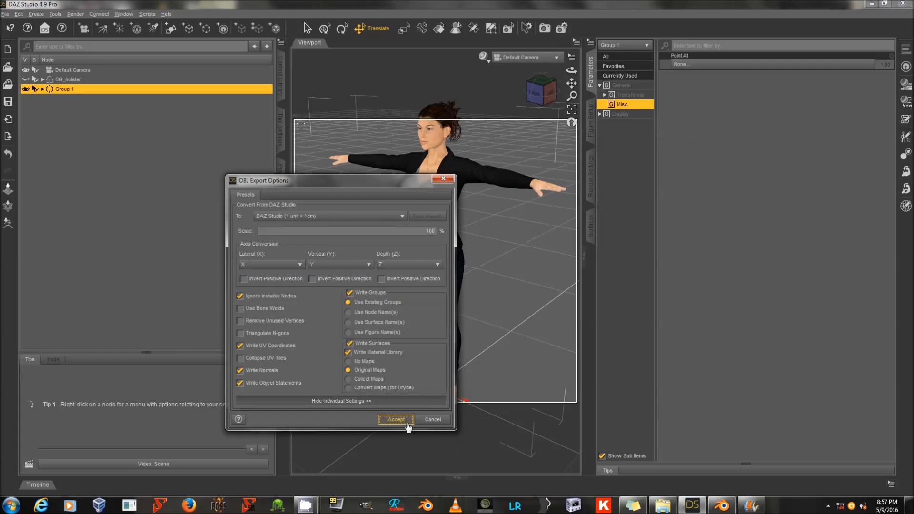
{"action": "left_click", "coordinate": [396, 420]}
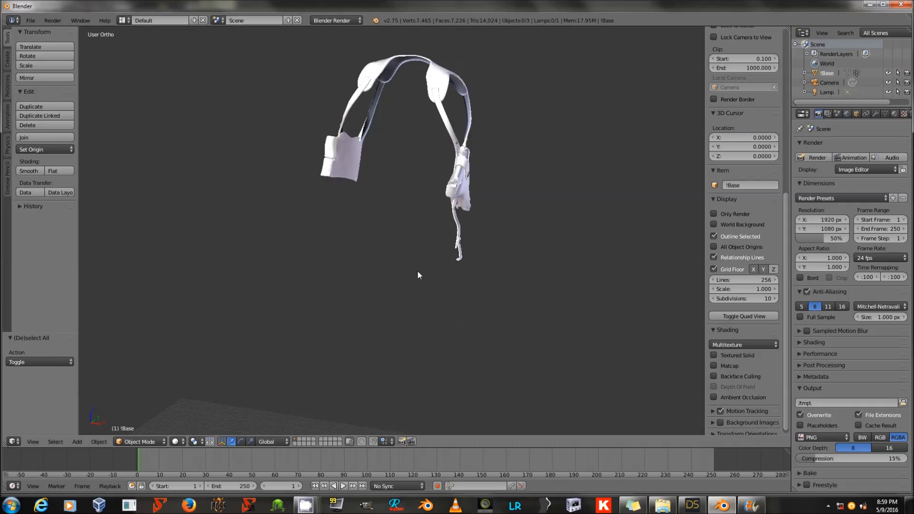
Step: Import CustomCharacter.obj from the BGholstermorphs folder into the Blender scene with the vertex order kept
{"action": "left_click", "coordinate": [30, 20]}
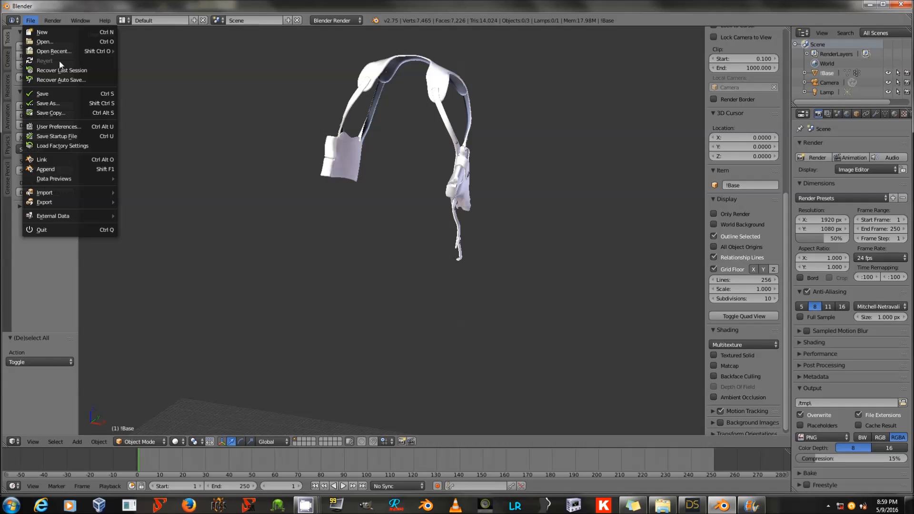
{"action": "mouse_move", "coordinate": [81, 193]}
{"action": "left_click", "coordinate": [164, 239]}
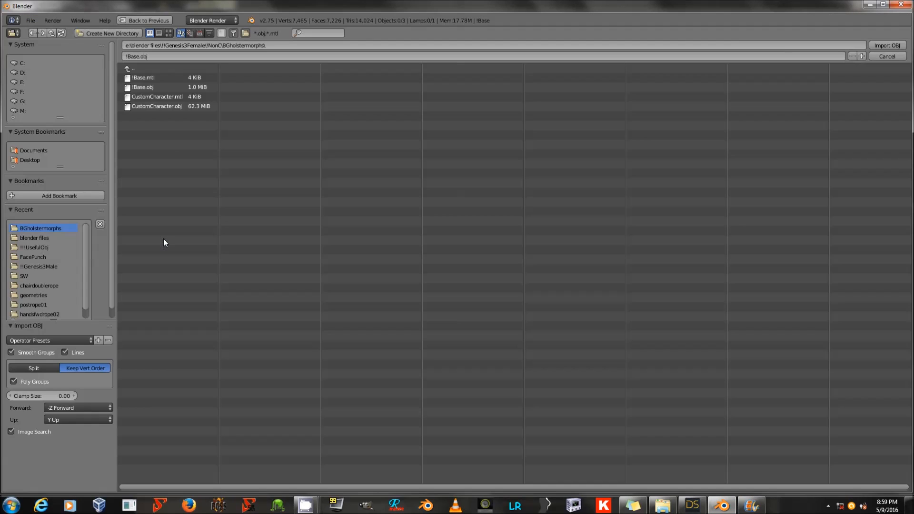
{"action": "left_click", "coordinate": [173, 107]}
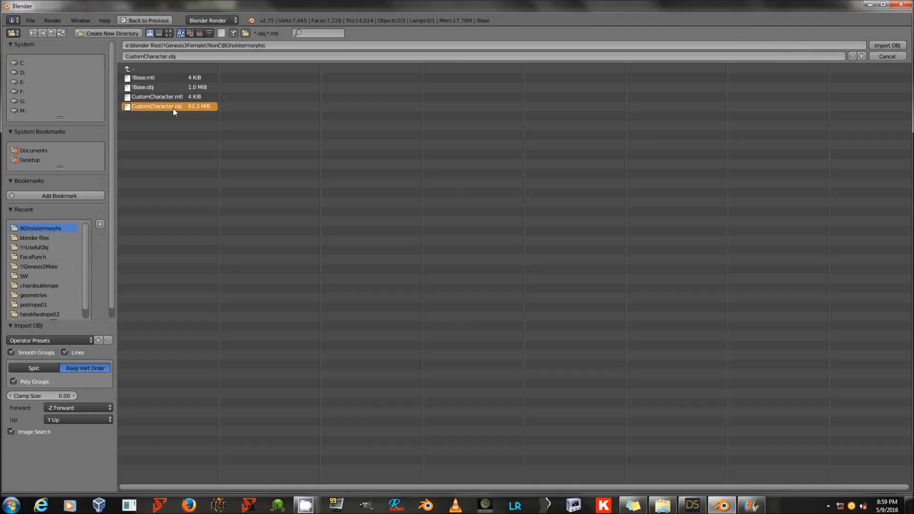
{"action": "left_click", "coordinate": [63, 341]}
{"action": "left_click", "coordinate": [60, 366]}
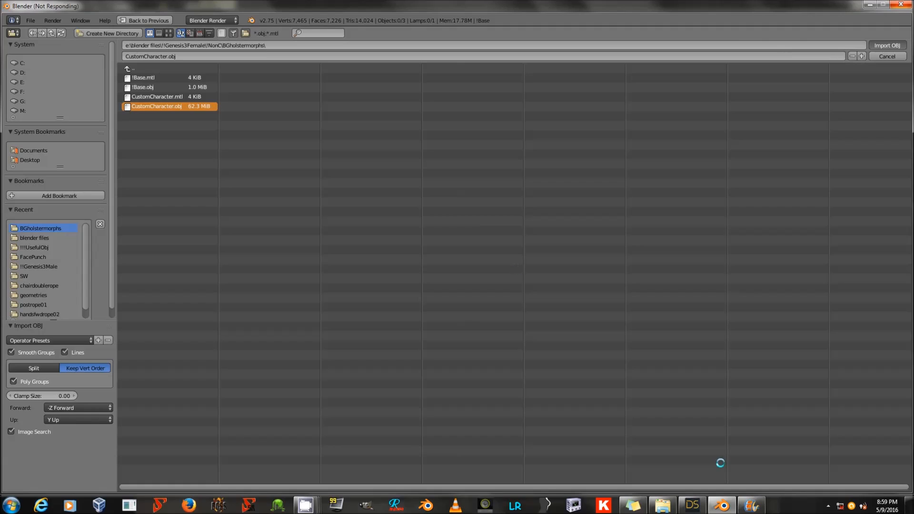
Step: Return to Blender, select the holster mesh on the imported character and enter Edit Mode
{"action": "left_click", "coordinate": [695, 508]}
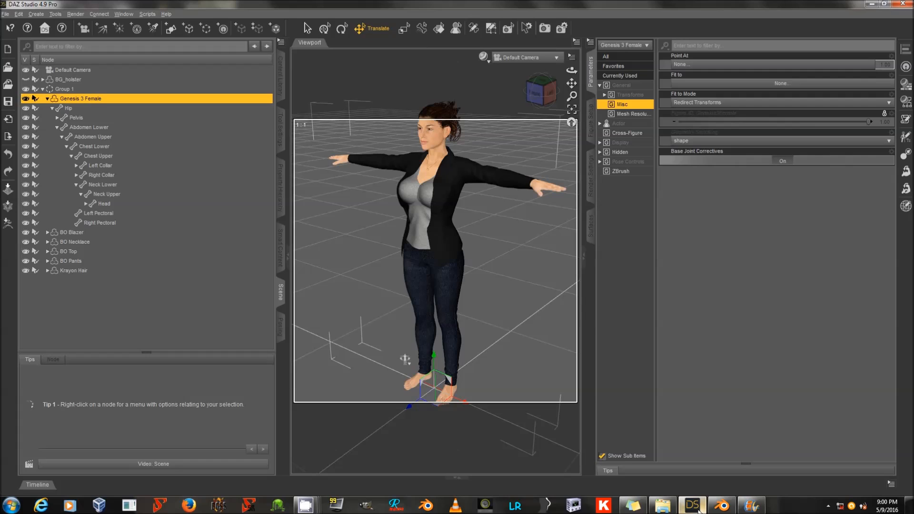
{"action": "left_click", "coordinate": [693, 505]}
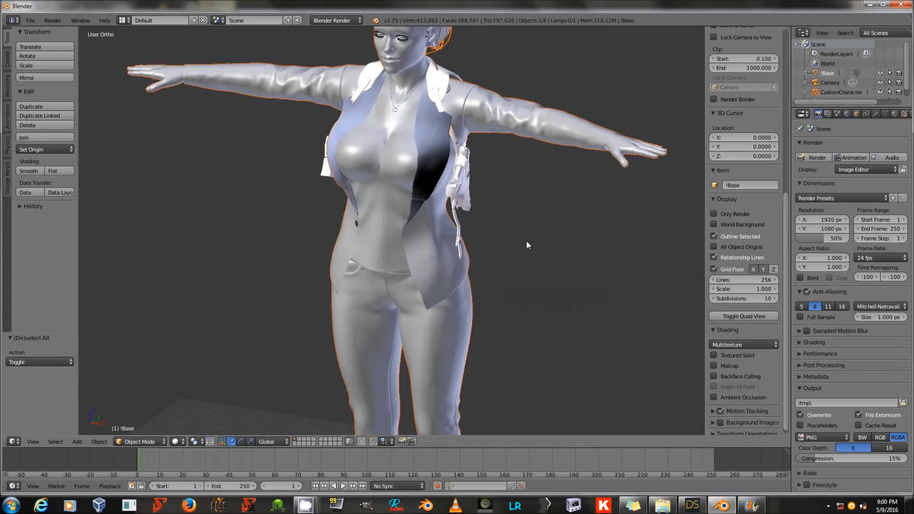
{"action": "scroll", "coordinate": [504, 211], "scroll_direction": "up", "scroll_amount": 2}
{"action": "middle_click_drag", "start_coordinate": [505, 211], "coordinate": [404, 201]}
{"action": "right_click", "coordinate": [404, 200]}
{"action": "mouse_move", "coordinate": [509, 184]}
{"action": "middle_mouse_down"}
{"action": "mouse_move", "coordinate": [405, 198]}
{"action": "mouse_move", "coordinate": [427, 208]}
{"action": "mouse_move", "coordinate": [470, 202]}
{"action": "mouse_move", "coordinate": [556, 167]}
{"action": "mouse_move", "coordinate": [311, 185]}
{"action": "mouse_move", "coordinate": [468, 176]}
{"action": "mouse_move", "coordinate": [504, 191]}
{"action": "middle_mouse_up"}
{"action": "key", "text": "Tab"}
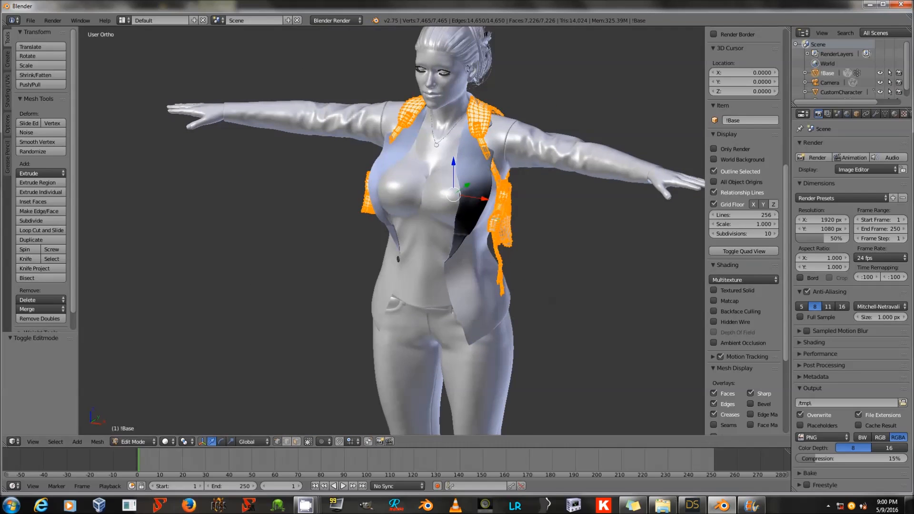
Step: Switch to DAZ Studio, unhide BG_holster, check how it sits on the clothed figure, and return to Blender
{"action": "left_click", "coordinate": [693, 505]}
{"action": "left_click_drag", "start_coordinate": [573, 70], "coordinate": [551, 72]}
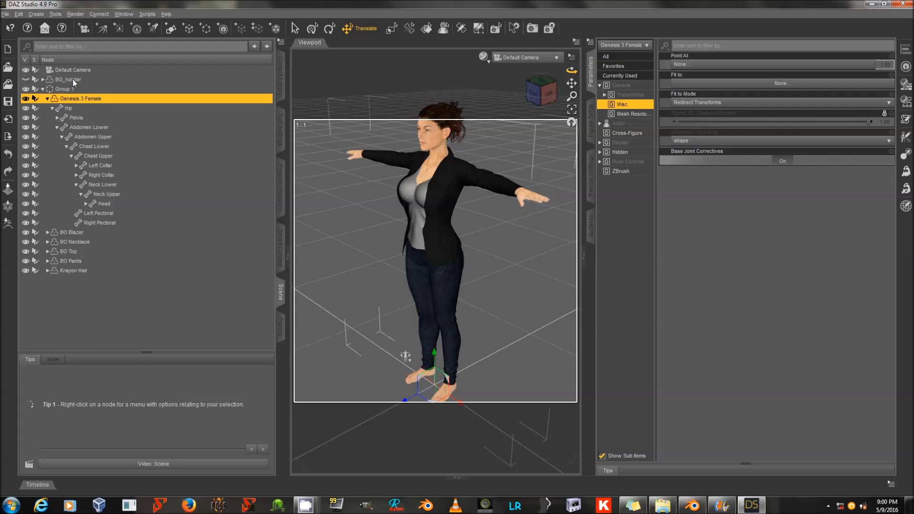
{"action": "left_click", "coordinate": [34, 80]}
{"action": "left_click", "coordinate": [26, 79]}
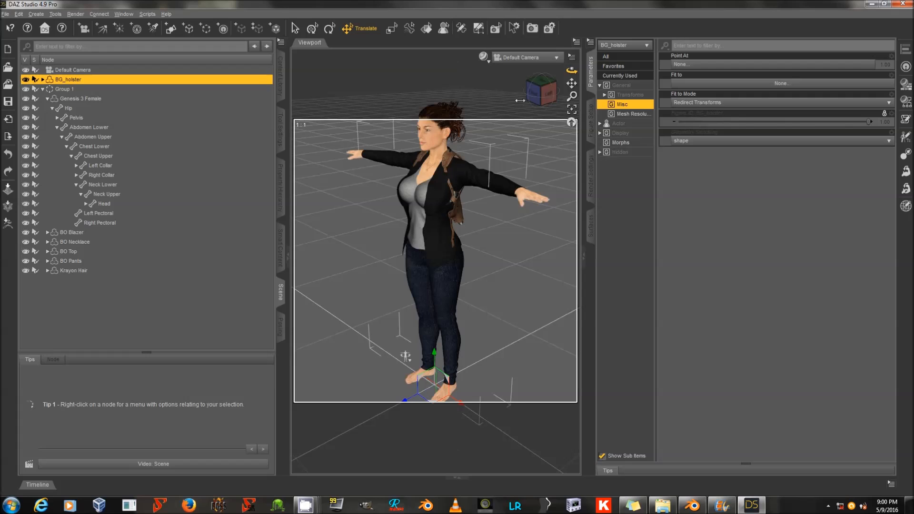
{"action": "mouse_move", "coordinate": [571, 70]}
{"action": "left_mouse_down"}
{"action": "mouse_move", "coordinate": [534, 72]}
{"action": "mouse_move", "coordinate": [623, 71]}
{"action": "mouse_move", "coordinate": [566, 71]}
{"action": "left_mouse_up"}
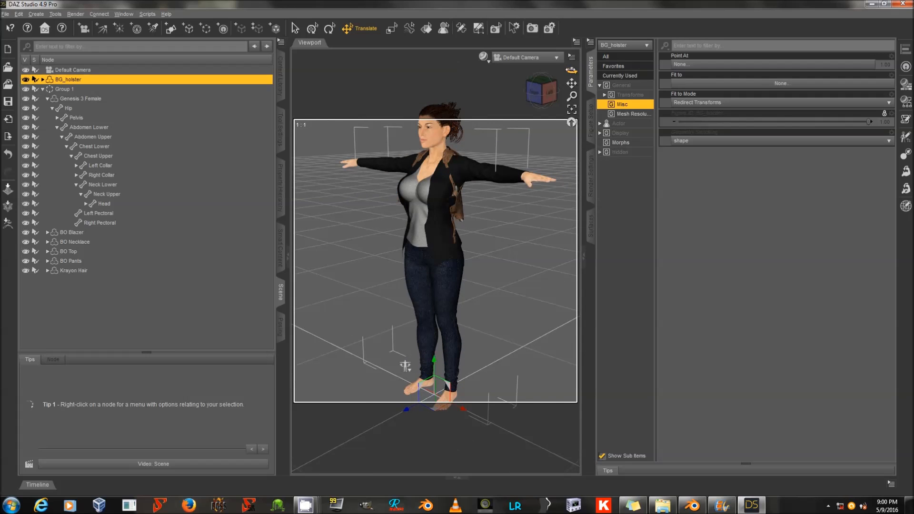
{"action": "left_click", "coordinate": [702, 505]}
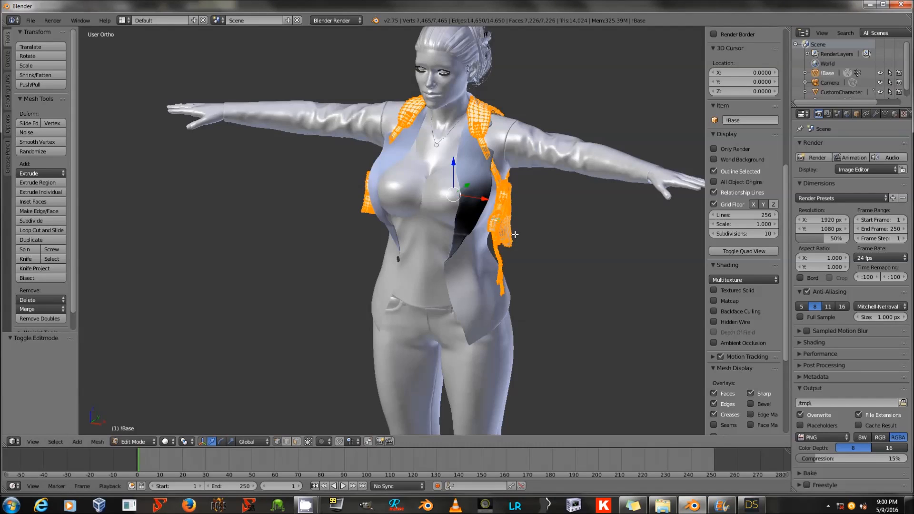
Step: Enable proportional editing for the holster mesh
{"action": "middle_click_drag", "start_coordinate": [535, 200], "coordinate": [517, 198]}
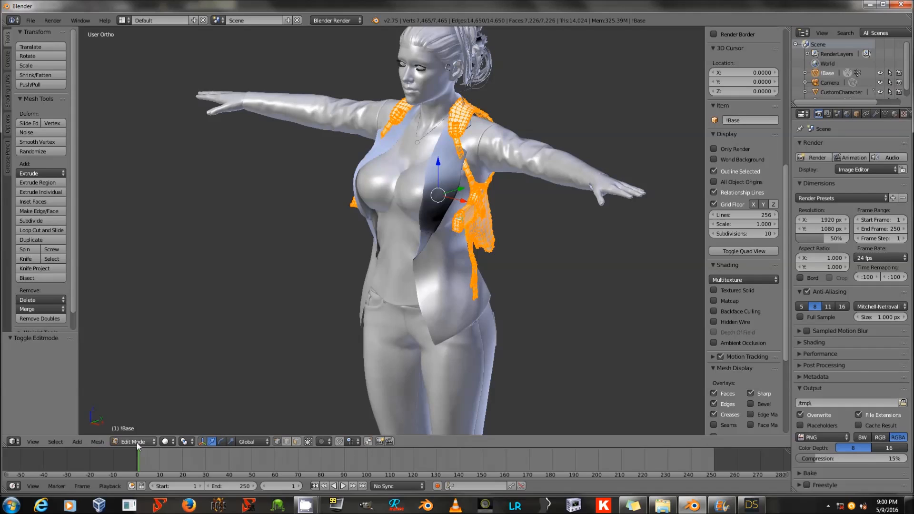
{"action": "left_click", "coordinate": [326, 441]}
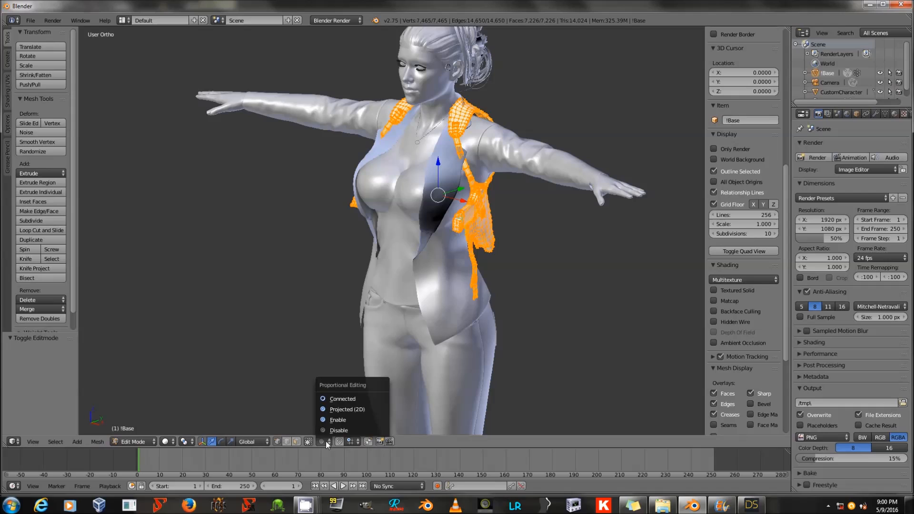
{"action": "left_click", "coordinate": [339, 419]}
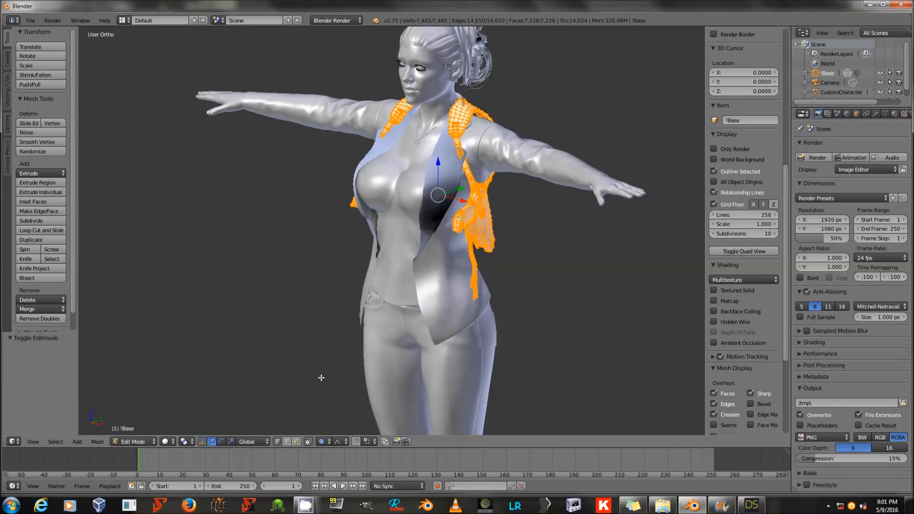
{"action": "left_click", "coordinate": [323, 442]}
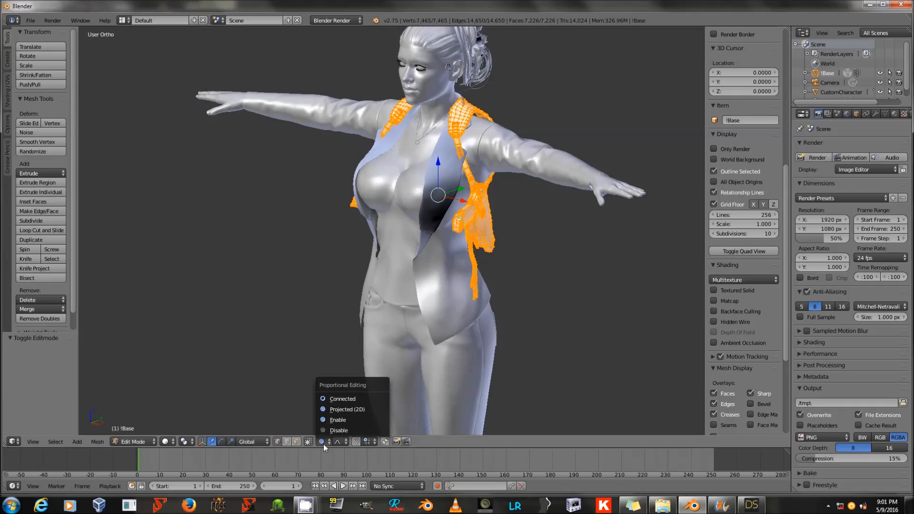
{"action": "left_click", "coordinate": [339, 420]}
Step: Select a single vertex on the front of the wearer's right shoulder strap, briefly checking the mesh in wireframe
{"action": "middle_click_drag", "start_coordinate": [443, 197], "coordinate": [423, 223]}
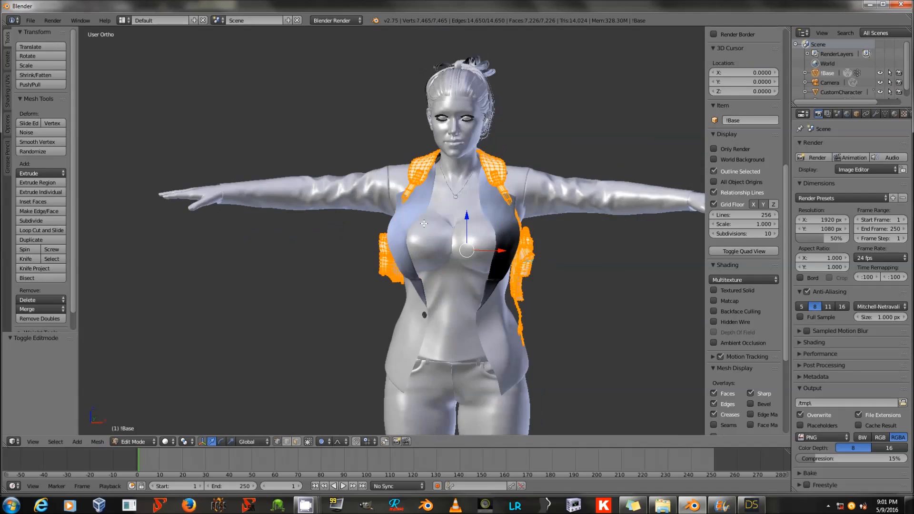
{"action": "right_click", "coordinate": [401, 202]}
{"action": "scroll", "coordinate": [412, 224], "scroll_direction": "up", "scroll_amount": 3}
{"action": "key", "text": "z"}
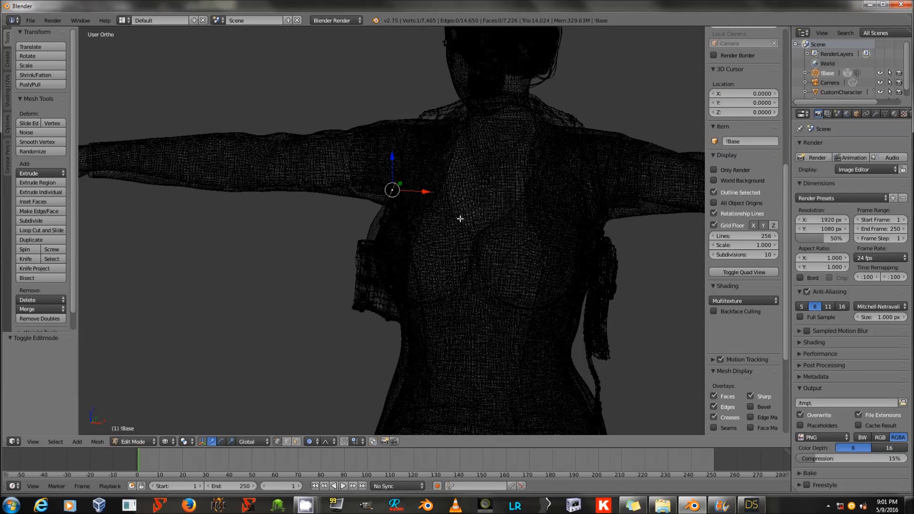
{"action": "key", "text": "z"}
{"action": "middle_click_drag", "start_coordinate": [462, 218], "coordinate": [441, 225]}
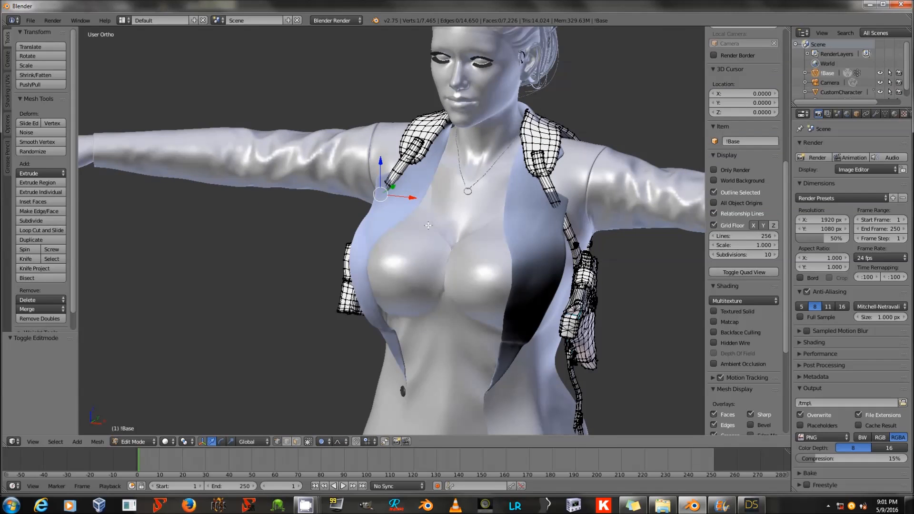
Step: Enlarge the proportional size to about 15.86 and move the front right strap by about X -1.29, Y -0.90, Z 0.36
{"action": "key", "text": "g"}
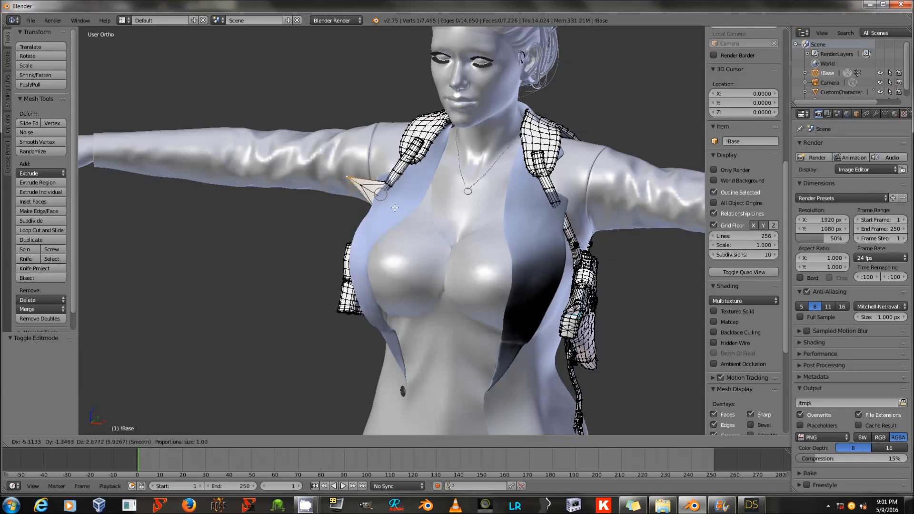
{"action": "scroll", "coordinate": [383, 204], "scroll_direction": "down", "scroll_amount": 20}
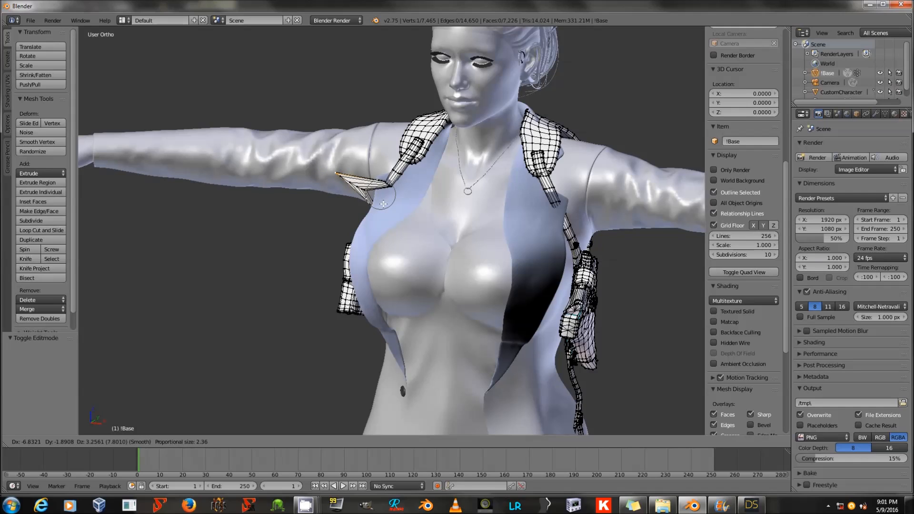
{"action": "scroll", "coordinate": [383, 204], "scroll_direction": "down", "scroll_amount": 4}
{"action": "right_click", "coordinate": [384, 204]}
{"action": "middle_click_drag", "start_coordinate": [489, 227], "coordinate": [464, 227]}
{"action": "key", "text": "g"}
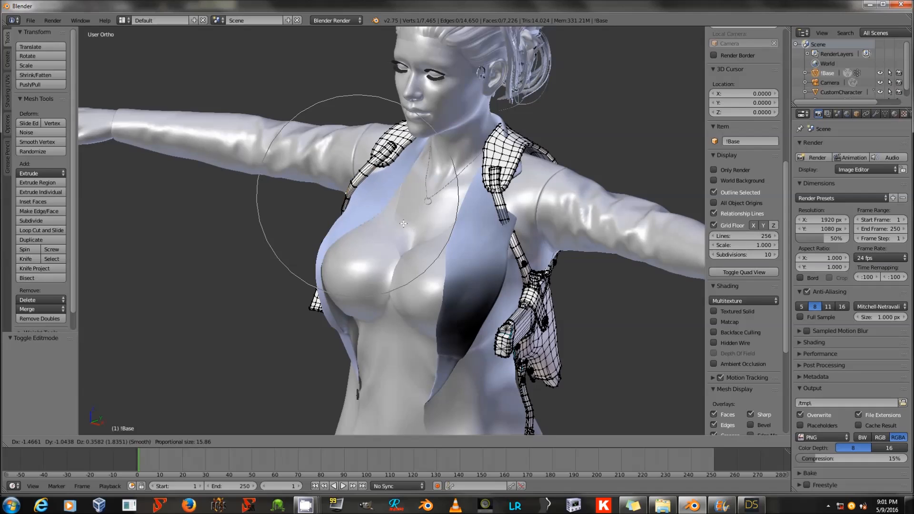
{"action": "left_click", "coordinate": [405, 224]}
Step: Move the top of the wearer's right shoulder strap by about X -1.15, Y 0.92, Z -2.14
{"action": "middle_click_drag", "start_coordinate": [405, 223], "coordinate": [494, 224]}
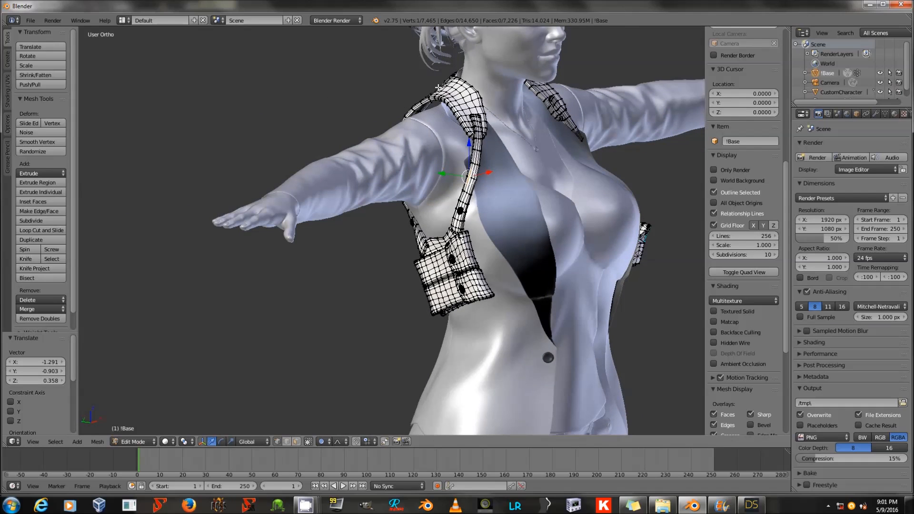
{"action": "key", "text": "g"}
{"action": "left_click", "coordinate": [451, 109]}
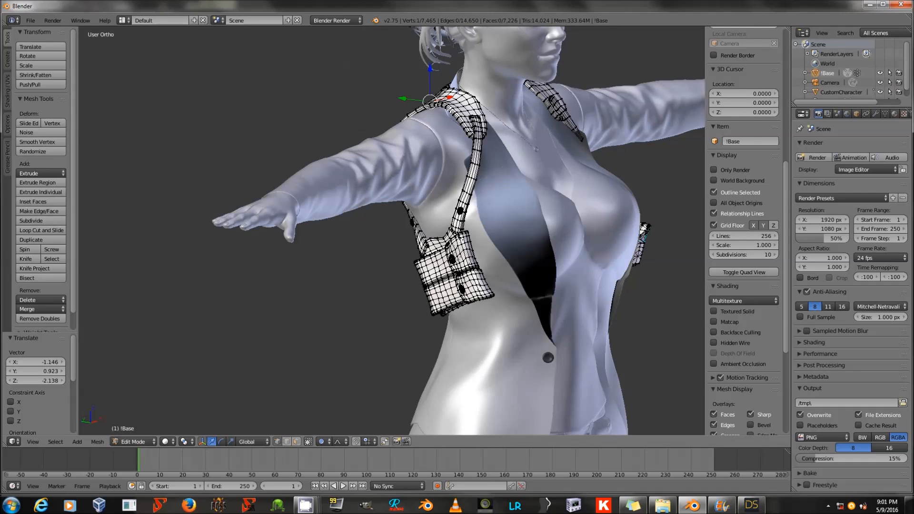
Step: Rotate the holster's shoulder strap area about the global X axis by about -12.67° with proportional editing
{"action": "mouse_move", "coordinate": [459, 121]}
{"action": "middle_mouse_down"}
{"action": "mouse_move", "coordinate": [406, 119]}
{"action": "mouse_move", "coordinate": [467, 114]}
{"action": "middle_mouse_up"}
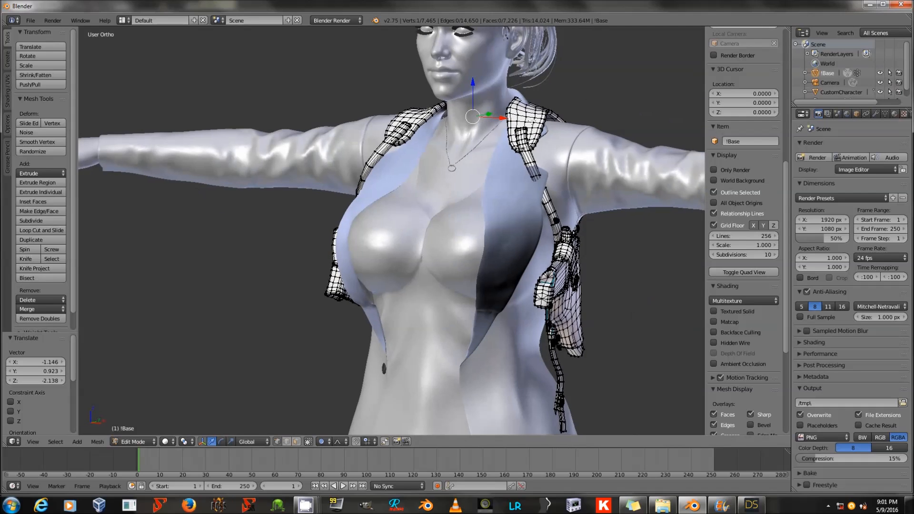
{"action": "right_click", "coordinate": [539, 104]}
{"action": "key", "text": "r"}
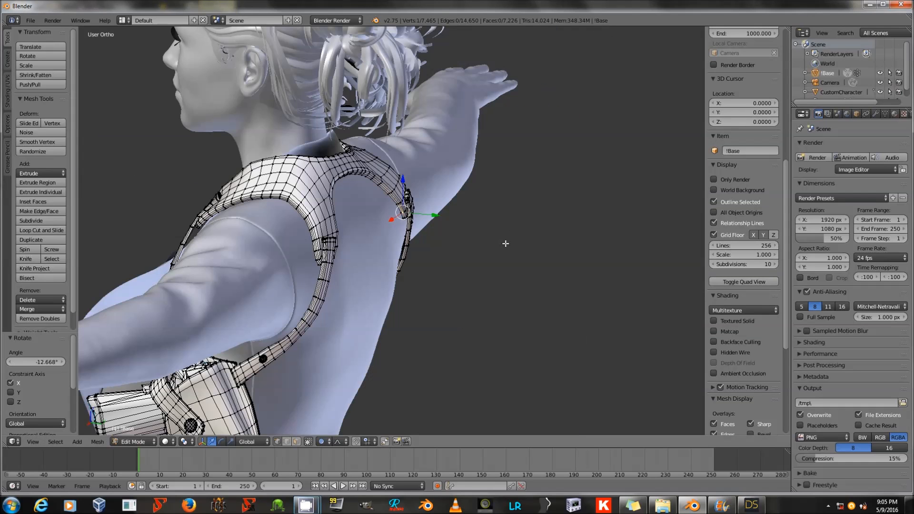
{"action": "middle_click_drag", "start_coordinate": [504, 259], "coordinate": [455, 248]}
{"action": "key", "text": "g"}
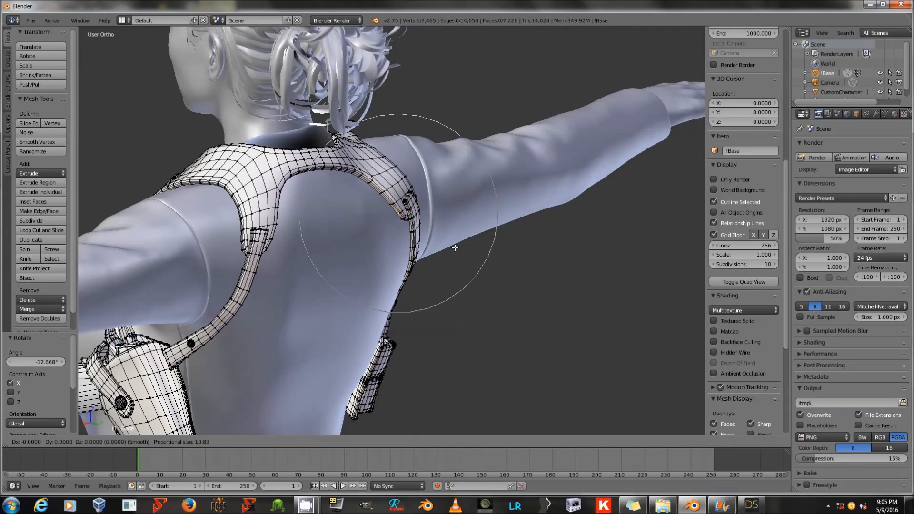
{"action": "key", "text": "x"}
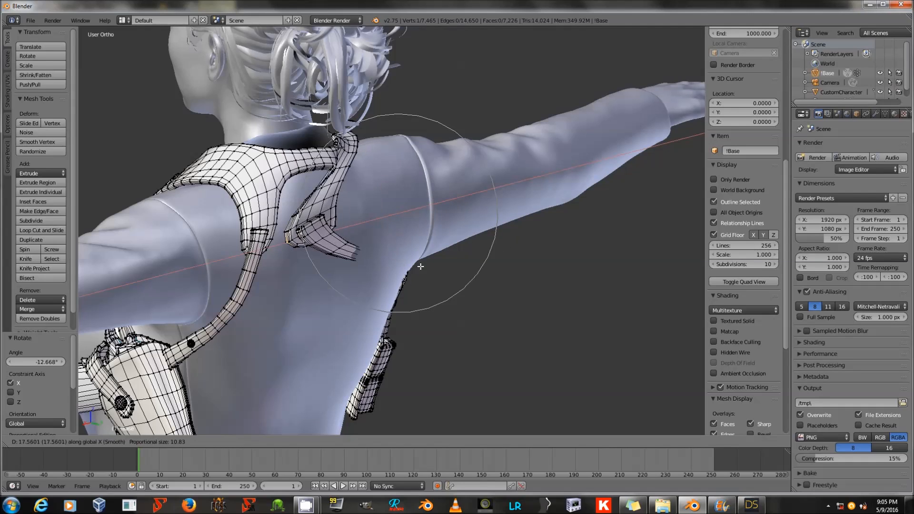
{"action": "left_click", "coordinate": [464, 264]}
Step: Move the rear part of the wearer's right strap by about X 0.15, Y -0.82, Z -0.36
{"action": "middle_click_drag", "start_coordinate": [490, 230], "coordinate": [524, 226]}
{"action": "key", "text": "g"}
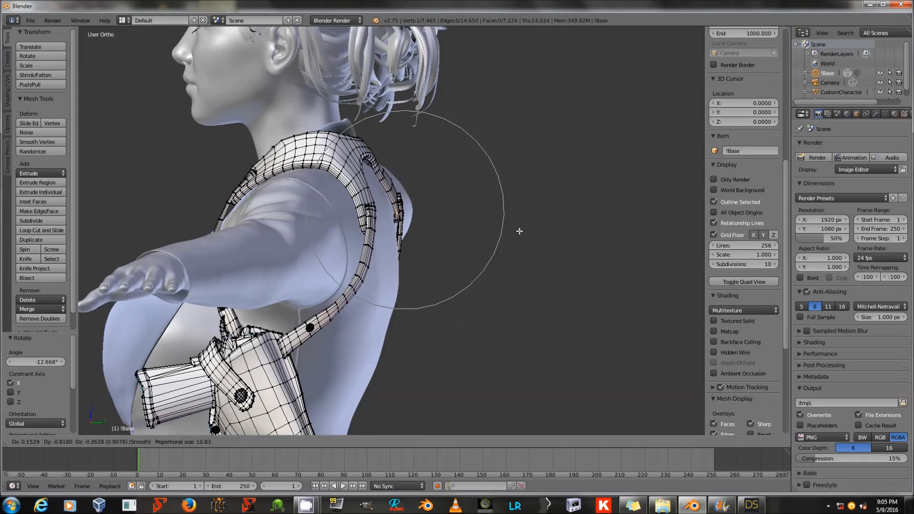
{"action": "left_click", "coordinate": [520, 231]}
Step: Move the two edge loops at the strap's centre behind the neck by about Y -0.53, Z -0.42 and rotate them about -2.77°
{"action": "middle_click_drag", "start_coordinate": [518, 228], "coordinate": [415, 205]}
{"action": "right_click", "coordinate": [324, 155], "text": "alt"}
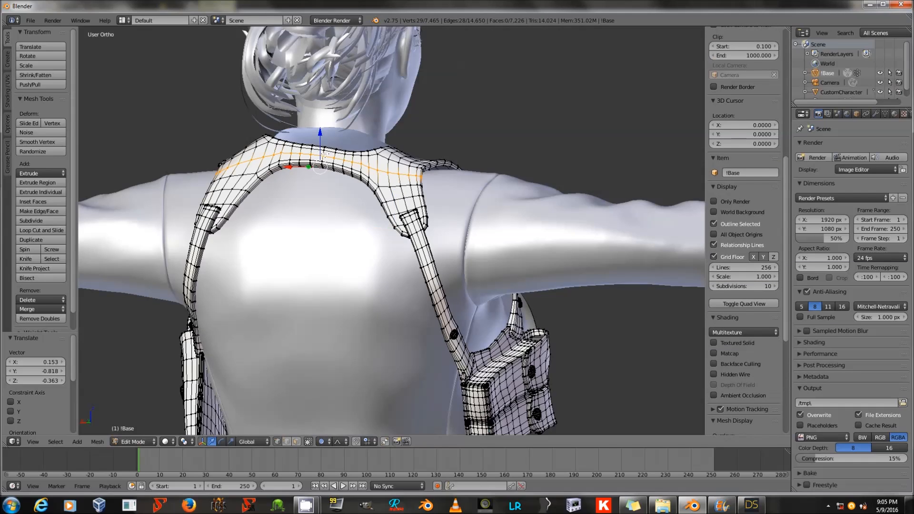
{"action": "right_click", "coordinate": [314, 153], "text": "alt"}
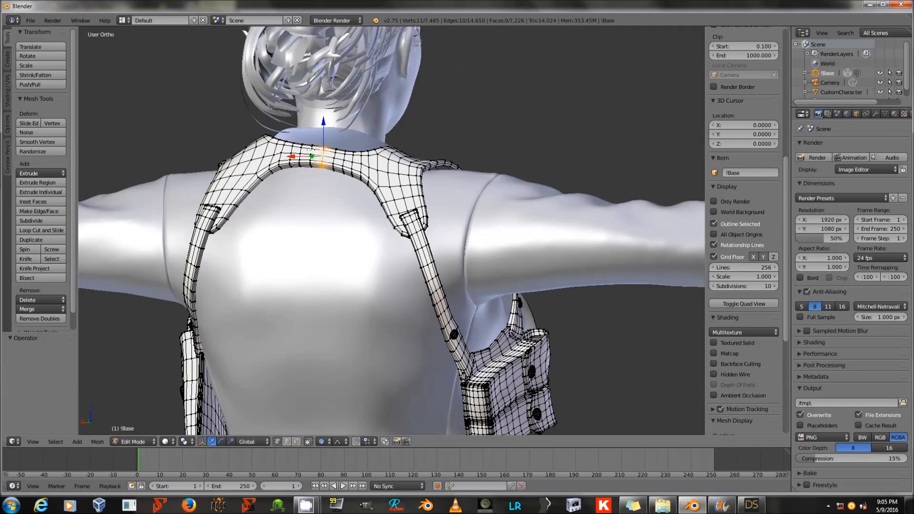
{"action": "right_click", "coordinate": [310, 151], "text": "alt+shift"}
{"action": "middle_click_drag", "start_coordinate": [328, 257], "coordinate": [336, 174]}
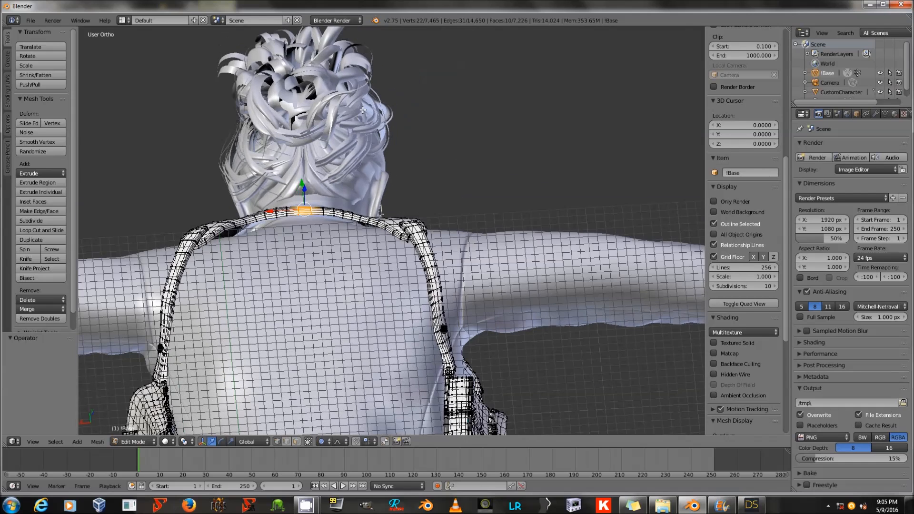
{"action": "key", "text": "g"}
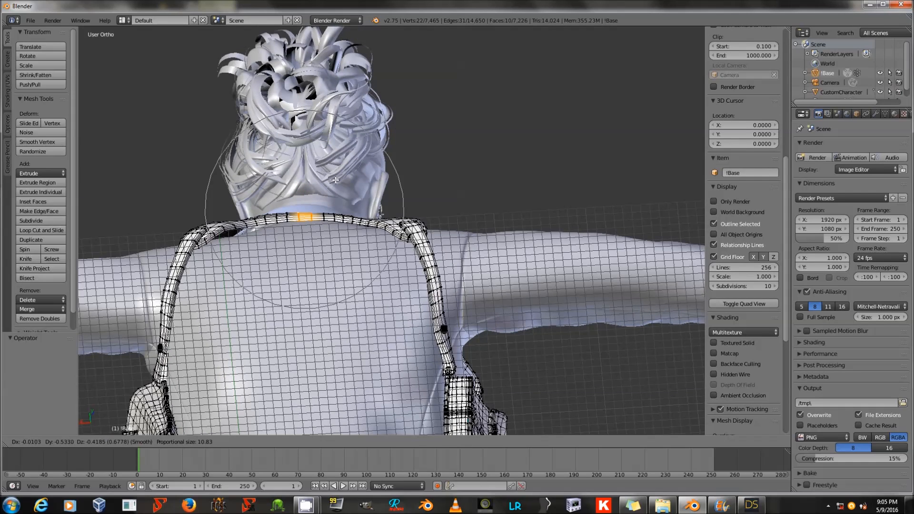
{"action": "left_click", "coordinate": [335, 180]}
{"action": "key", "text": "r"}
{"action": "left_click", "coordinate": [423, 202]}
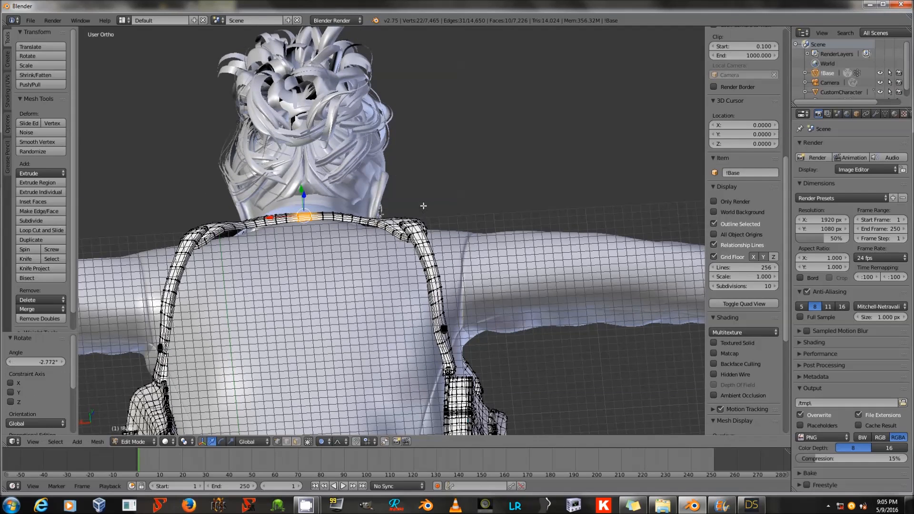
Step: Move the strap behind the wearer's left shoulder by about X -0.02, Y -0.37, Z -0.29
{"action": "right_click", "coordinate": [214, 225]}
{"action": "key", "text": "g"}
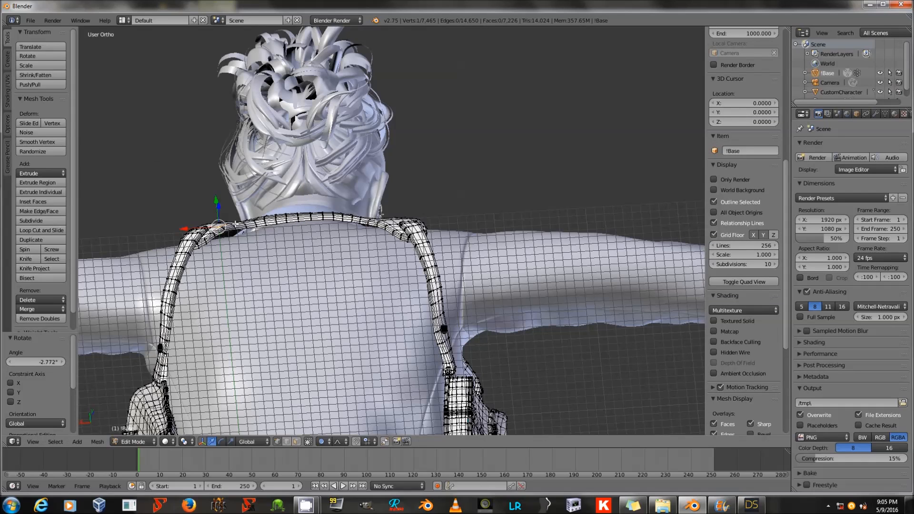
{"action": "key", "text": "Return"}
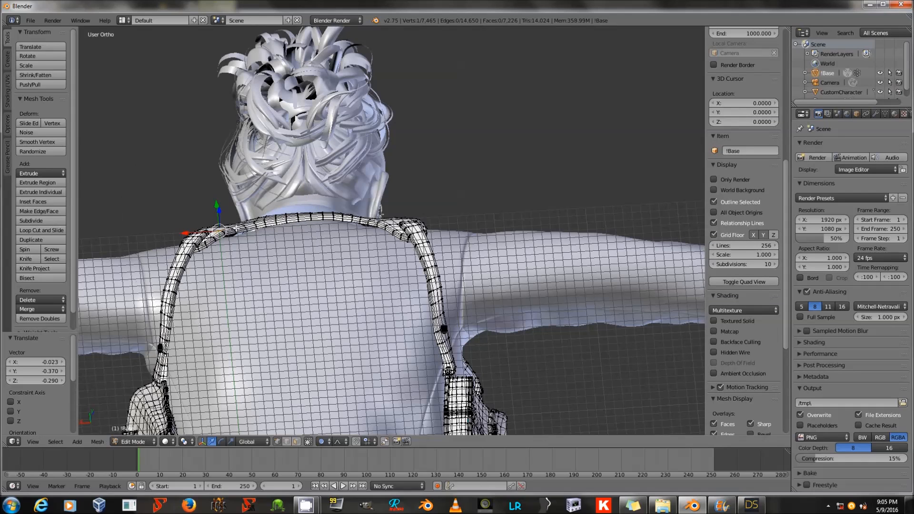
Step: Switch to DAZ Studio to examine the holster on the dressed figure from a slightly different angle and return to Blender
{"action": "left_click", "coordinate": [757, 505]}
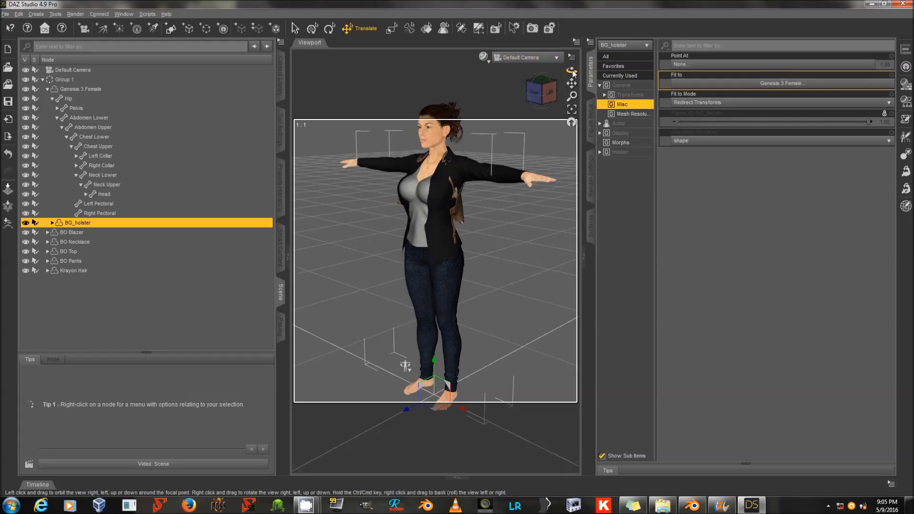
{"action": "left_click_drag", "start_coordinate": [572, 71], "coordinate": [548, 69]}
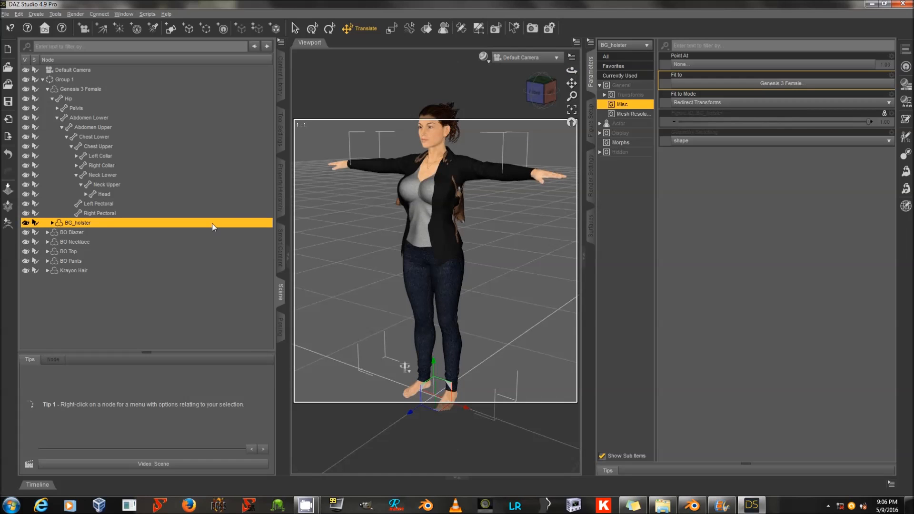
{"action": "left_click", "coordinate": [695, 507]}
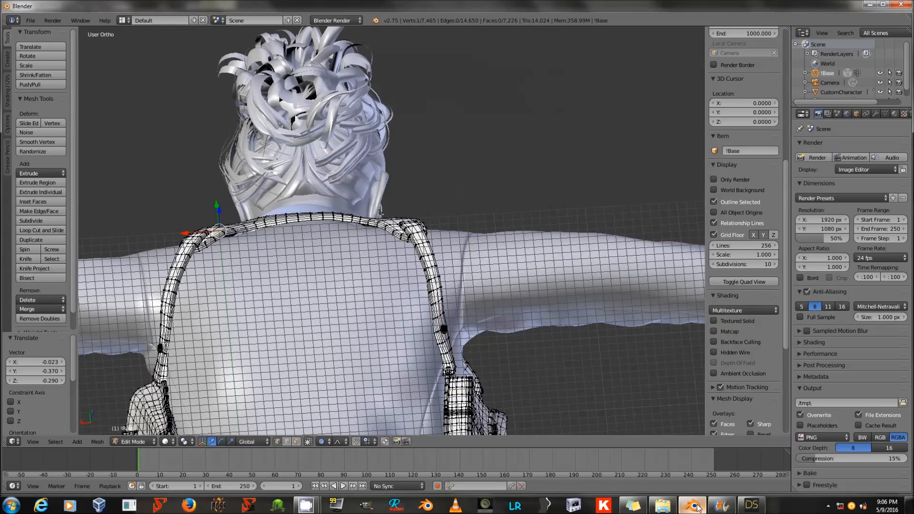
Step: Move the neck side of the wearer's right shoulder strap by about X -0.29, Y 0.44, Z 0.34
{"action": "middle_click_drag", "start_coordinate": [370, 223], "coordinate": [450, 192]}
{"action": "right_click", "coordinate": [451, 192]}
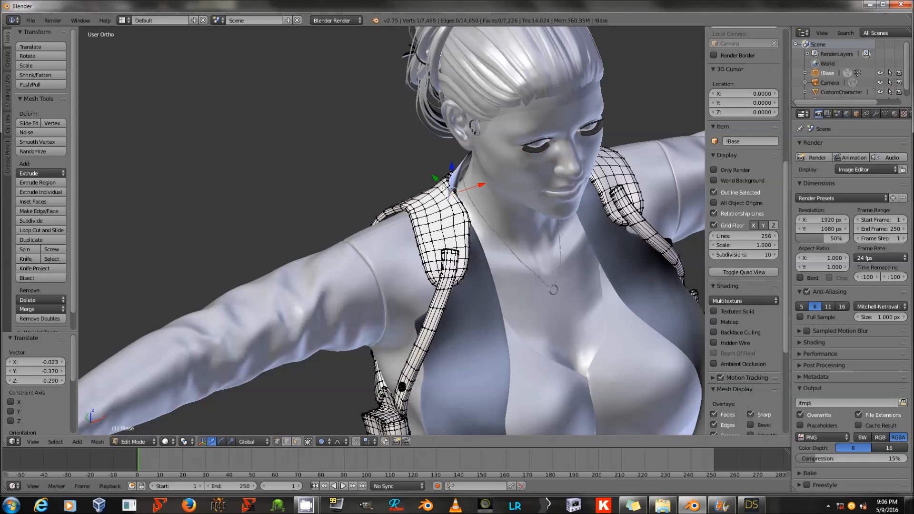
{"action": "key", "text": "g"}
{"action": "left_click", "coordinate": [438, 185]}
{"action": "scroll", "coordinate": [458, 246], "scroll_direction": "down", "scroll_amount": 3}
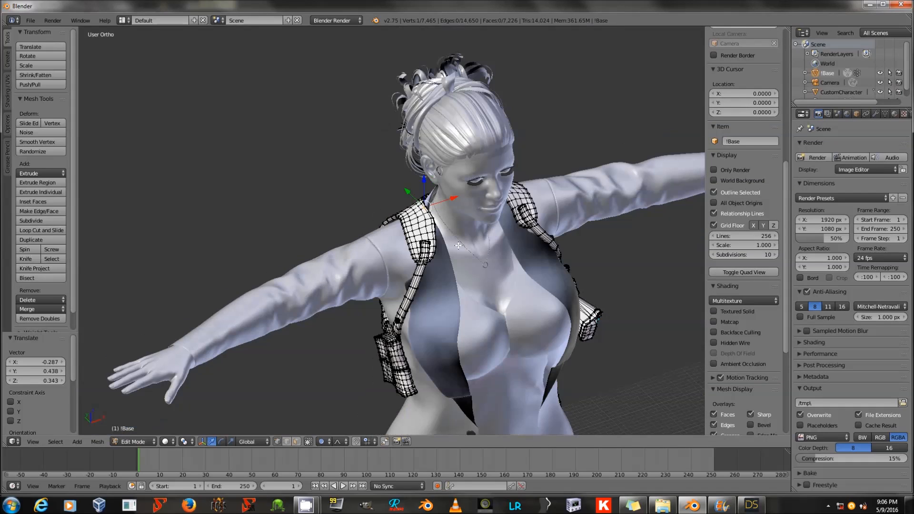
Step: Reduce the proportional size to about 8.14, move the strap just below the gun holster, and clear the selection
{"action": "middle_click_drag", "start_coordinate": [458, 246], "coordinate": [418, 220]}
{"action": "middle_click_drag", "start_coordinate": [393, 220], "coordinate": [333, 267]}
{"action": "middle_click_drag", "start_coordinate": [308, 367], "coordinate": [322, 292], "text": "shift"}
{"action": "scroll", "coordinate": [322, 291], "scroll_direction": "up", "scroll_amount": 5}
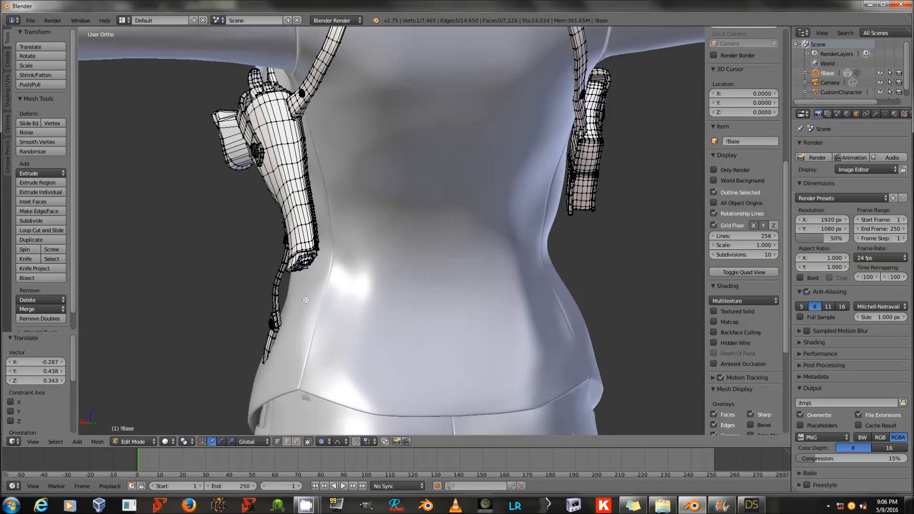
{"action": "key", "text": "g"}
{"action": "scroll", "coordinate": [267, 290], "scroll_direction": "up", "scroll_amount": 10}
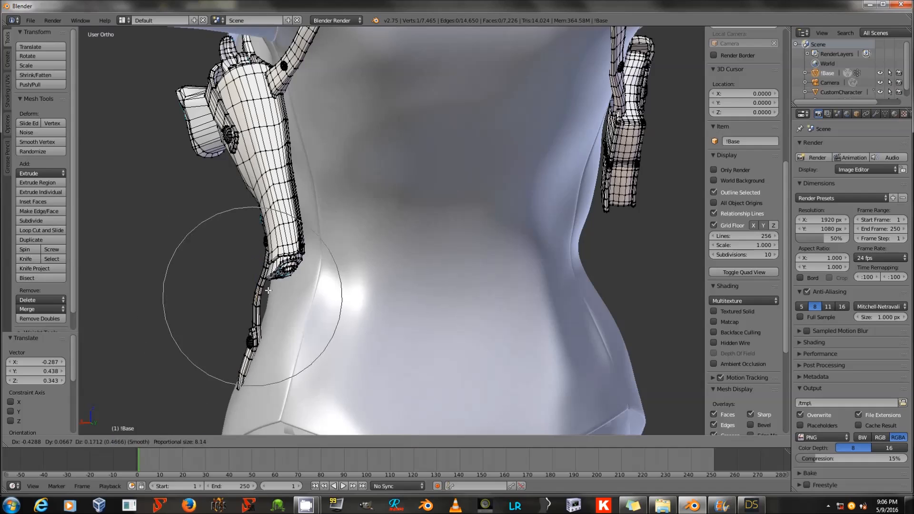
{"action": "left_click", "coordinate": [260, 328]}
{"action": "key", "text": "a"}
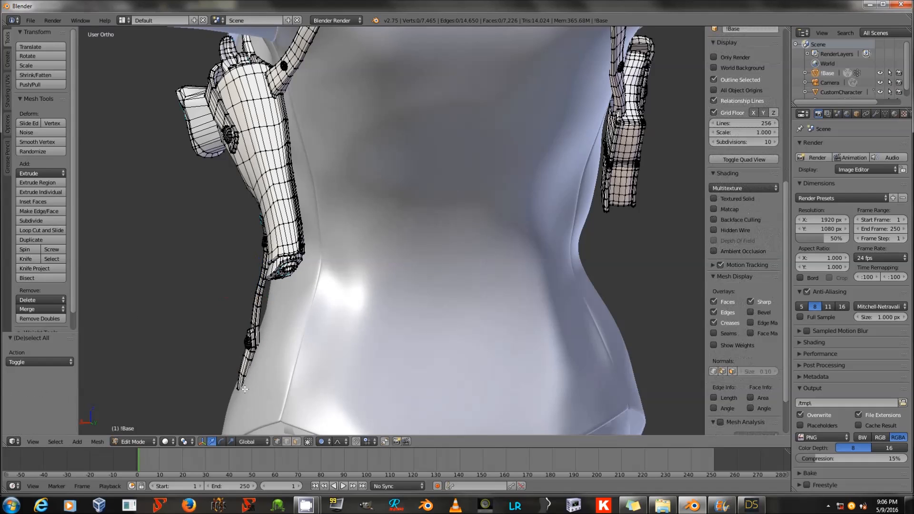
Step: Move the bottom end of the hanging strap by about X 0.76, Y -0.20, Z 0.21 and rotate it about 28.4°
{"action": "right_click", "coordinate": [241, 387]}
{"action": "key", "text": "g"}
{"action": "scroll", "coordinate": [235, 386], "scroll_direction": "down", "scroll_amount": 7}
{"action": "left_click", "coordinate": [233, 385]}
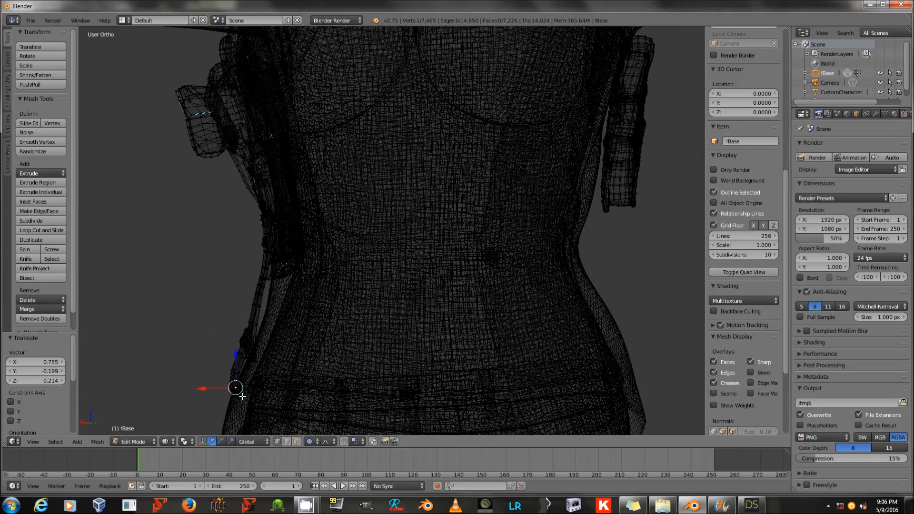
{"action": "key", "text": "r"}
{"action": "scroll", "coordinate": [296, 396], "scroll_direction": "up", "scroll_amount": 3}
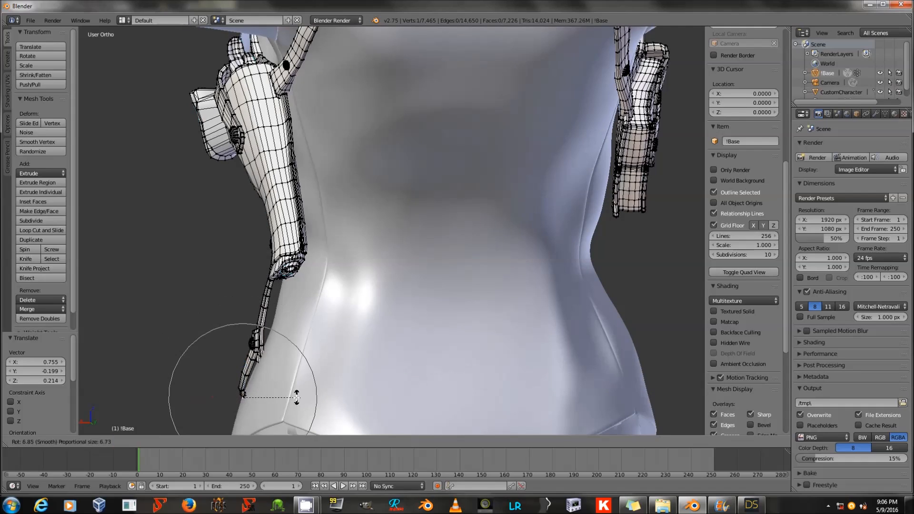
{"action": "scroll", "coordinate": [293, 399], "scroll_direction": "up", "scroll_amount": 2}
{"action": "left_click", "coordinate": [274, 409]}
Step: Move the hanging strap's bottom end further outward from the hip with proportional size 6.73 and clear the selection
{"action": "key", "text": "g"}
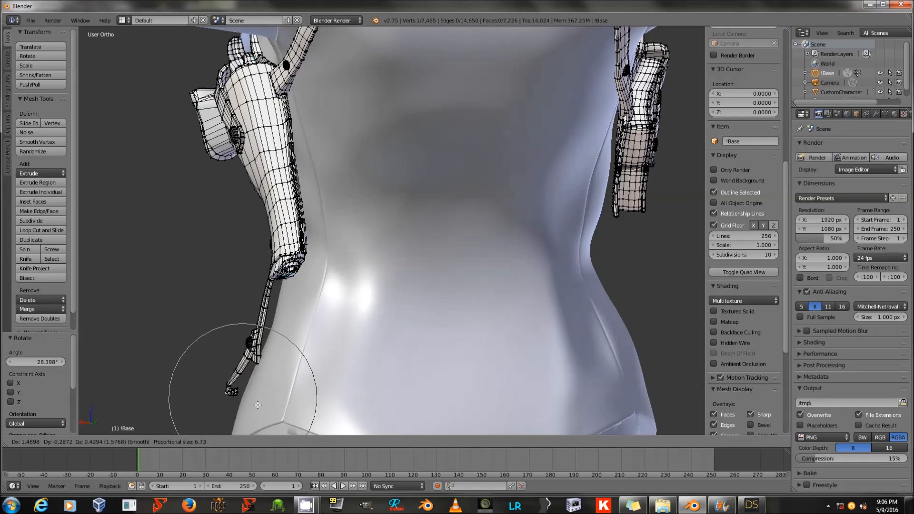
{"action": "left_click", "coordinate": [243, 315]}
{"action": "key", "text": "a"}
Step: Move the gun holster's middle by about X 1.07, Y 0.21, Z 0.10 and its lower part by about X 0.76, Y 0.17
{"action": "middle_click_drag", "start_coordinate": [240, 307], "coordinate": [466, 231]}
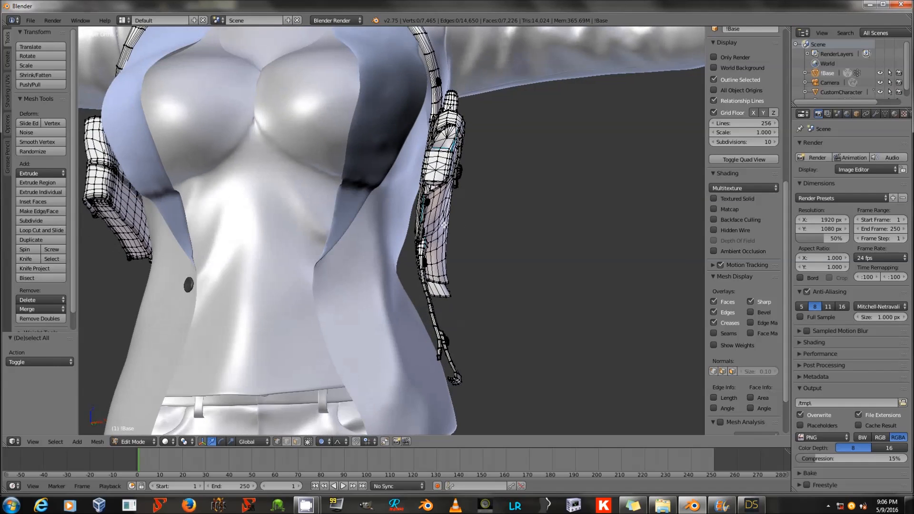
{"action": "right_click", "coordinate": [444, 223]}
{"action": "key", "text": "g"}
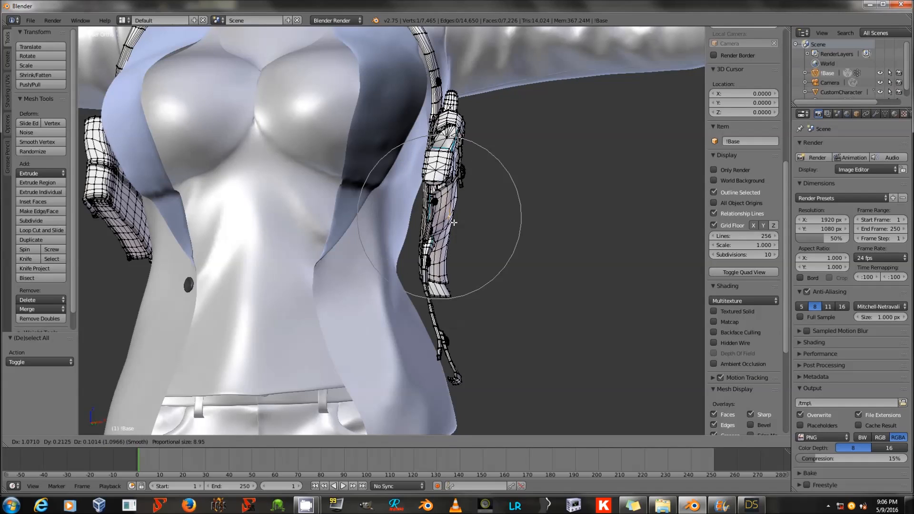
{"action": "left_click", "coordinate": [454, 223]}
{"action": "key", "text": "g"}
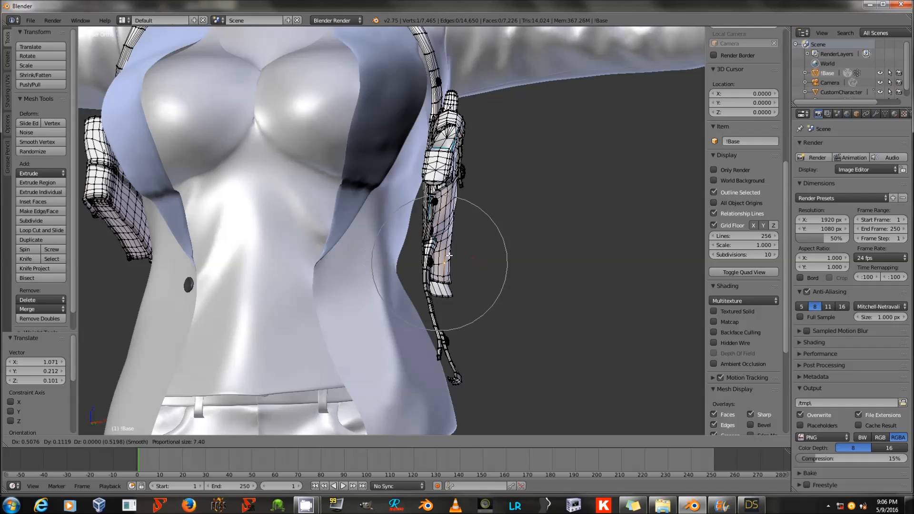
{"action": "left_click", "coordinate": [450, 284]}
Step: Move the bottom rim of the gun holster by about X -0.54, Y -0.19, Z 0.30 with a proportional size of about 2.85
{"action": "right_click", "coordinate": [448, 296], "text": "alt"}
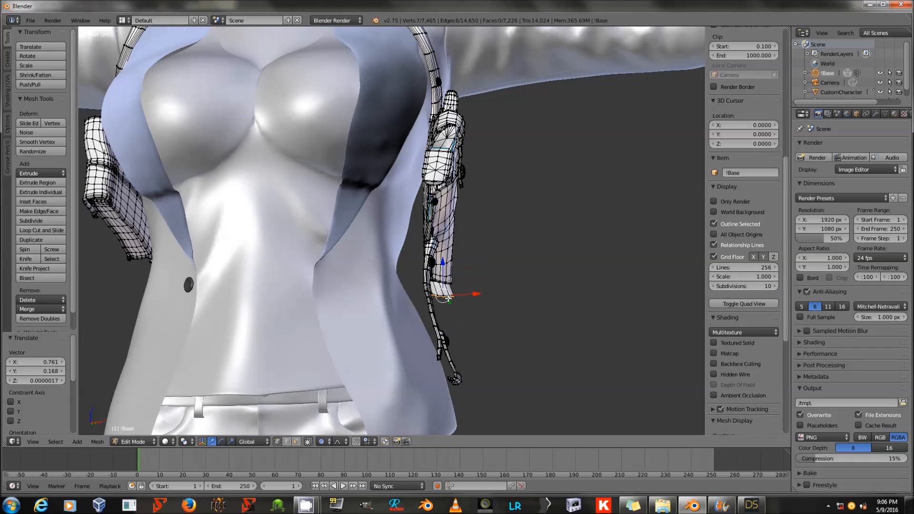
{"action": "key", "text": "g"}
{"action": "scroll", "coordinate": [457, 298], "scroll_direction": "up", "scroll_amount": 10}
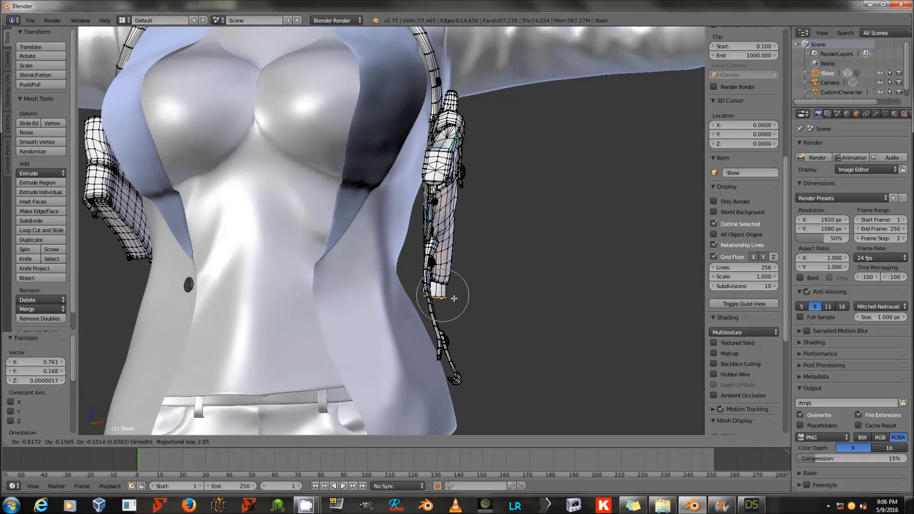
{"action": "left_click", "coordinate": [457, 294]}
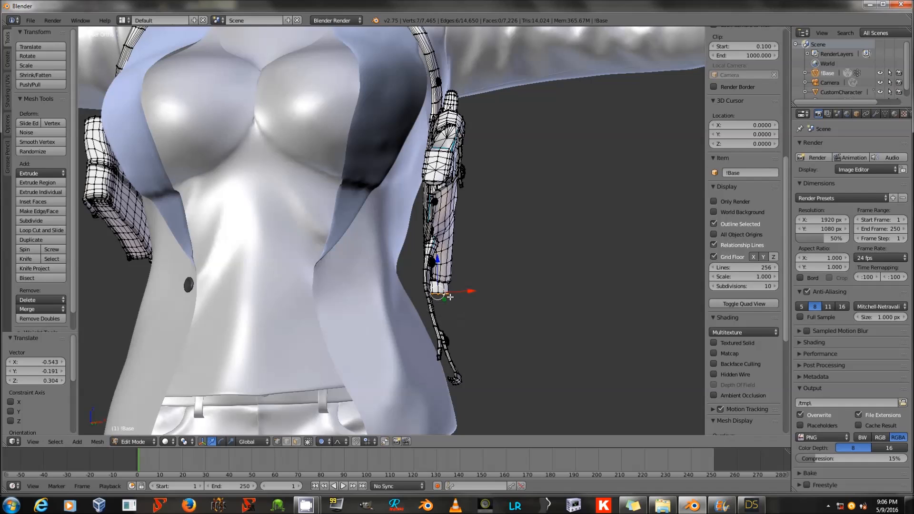
{"action": "key", "text": "a"}
{"action": "right_click", "coordinate": [443, 291], "text": "alt"}
{"action": "middle_click_drag", "start_coordinate": [453, 294], "coordinate": [434, 285]}
{"action": "middle_click_drag", "start_coordinate": [469, 161], "coordinate": [469, 152]}
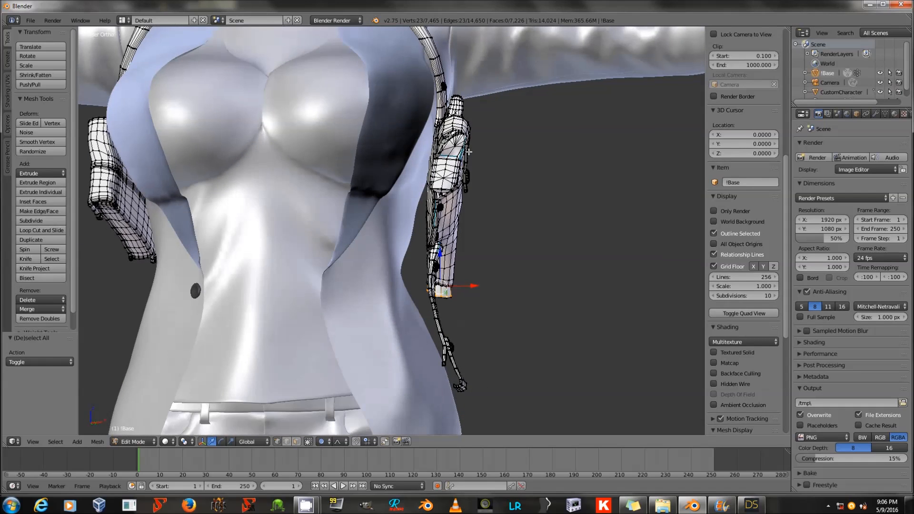
Step: Move the gun holster's upper front inward by about X -0.97, Y -0.21, Z 0.15, plus a second small shift of about X -0.25, Z 0.10
{"action": "right_click", "coordinate": [461, 135]}
{"action": "key", "text": "g"}
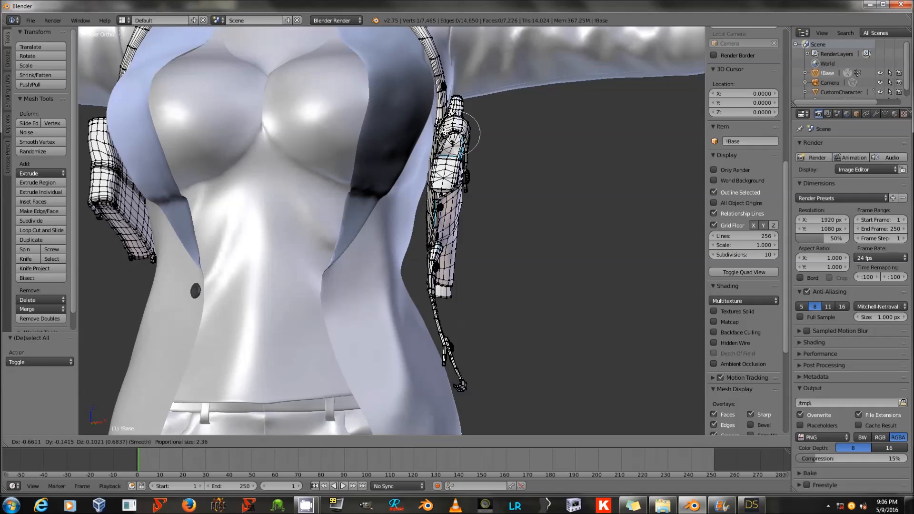
{"action": "key", "text": "Return"}
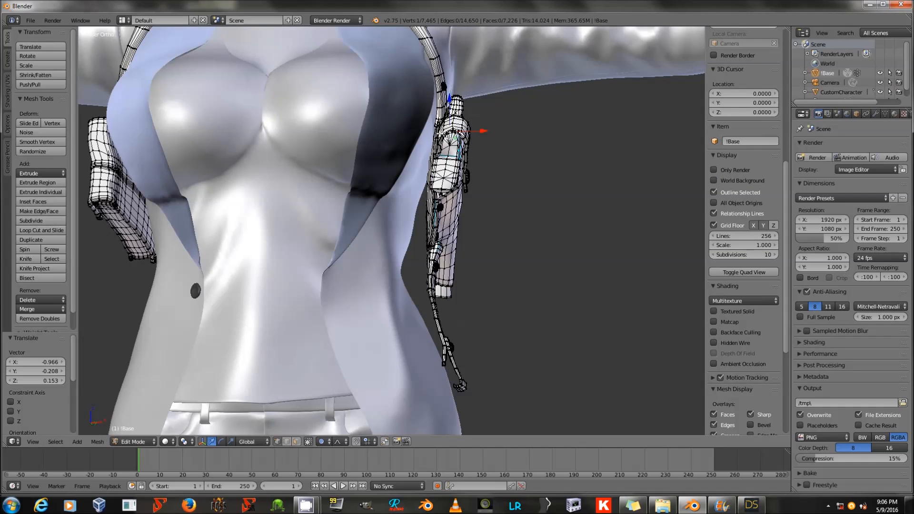
{"action": "key", "text": "g"}
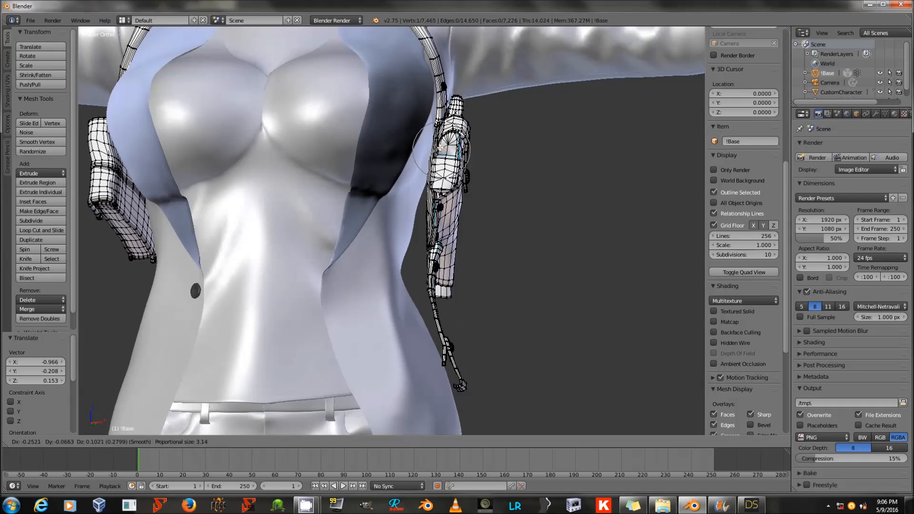
{"action": "key", "text": "Return"}
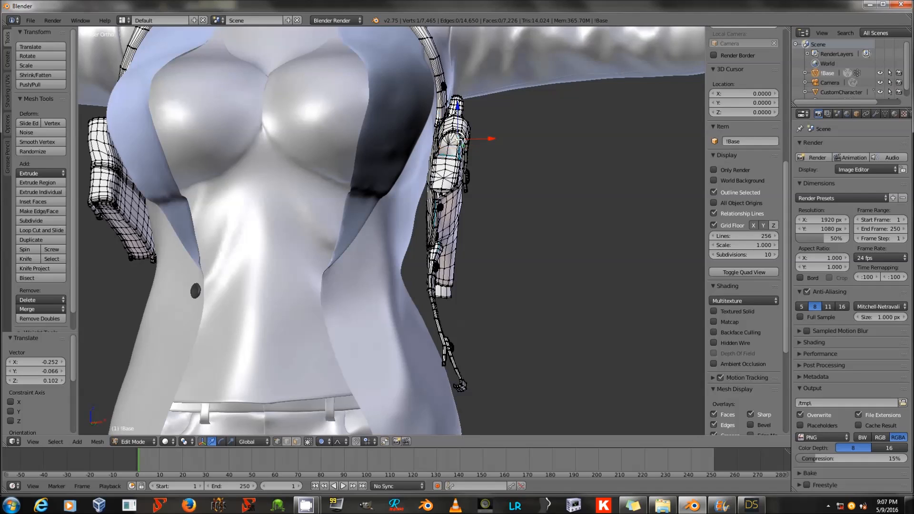
Step: Refine the gun holster's upper front with moves of about X 0.20, Y 0.09, Z -0.26 and X -0.04, Y -0.08, Z 0.36
{"action": "key", "text": "g"}
{"action": "scroll", "coordinate": [457, 140], "scroll_direction": "up", "scroll_amount": 1}
{"action": "key", "text": "Return"}
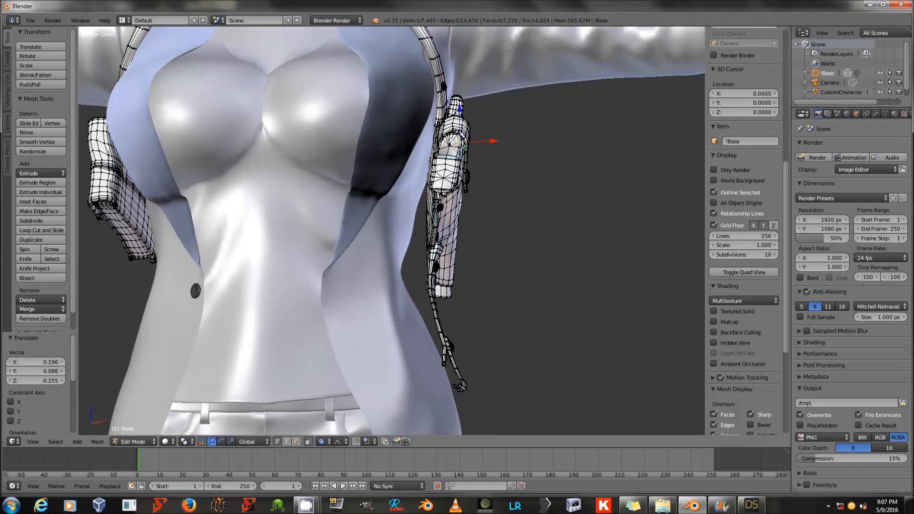
{"action": "key", "text": "g"}
{"action": "key", "text": "Return"}
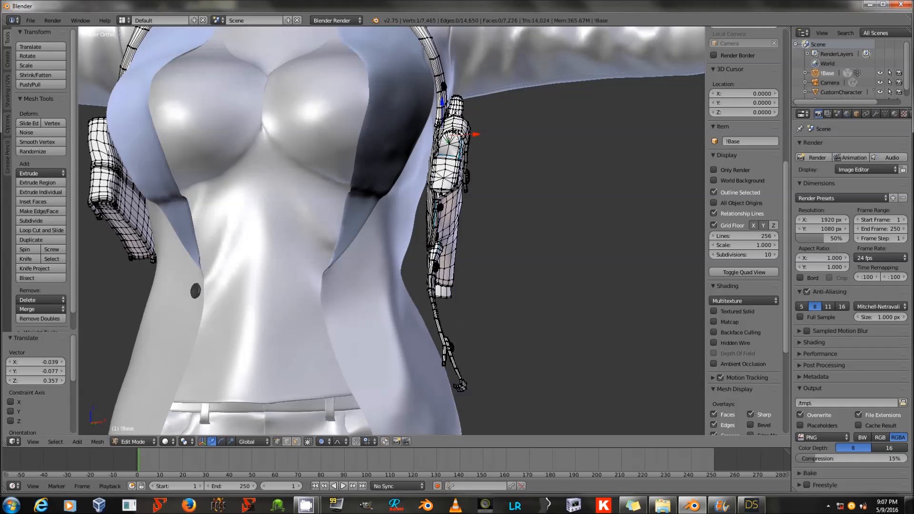
Step: Move one more vertex on the outer side of the gun holster's upper front and clear the selection
{"action": "right_click", "coordinate": [459, 141]}
{"action": "key", "text": "g"}
{"action": "left_click", "coordinate": [461, 142]}
{"action": "key", "text": "a"}
Step: Examine the gun holster's fit from the side and front, clear any selection, and return to Object Mode
{"action": "middle_click_drag", "start_coordinate": [385, 198], "coordinate": [376, 220]}
{"action": "scroll", "coordinate": [416, 199], "scroll_direction": "down", "scroll_amount": 2}
{"action": "right_click", "coordinate": [360, 226], "text": "alt"}
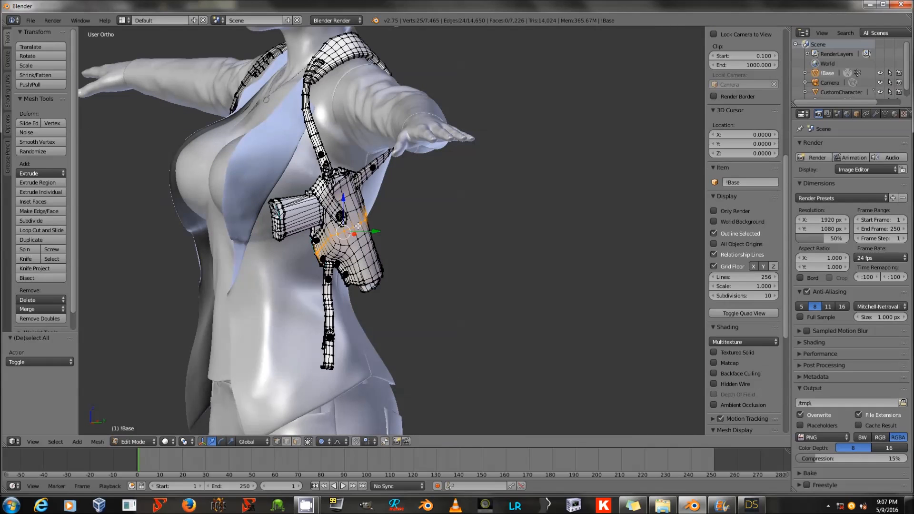
{"action": "key", "text": "a"}
{"action": "scroll", "coordinate": [394, 211], "scroll_direction": "down", "scroll_amount": 3}
{"action": "middle_click_drag", "start_coordinate": [400, 210], "coordinate": [477, 207]}
{"action": "key", "text": "Tab"}
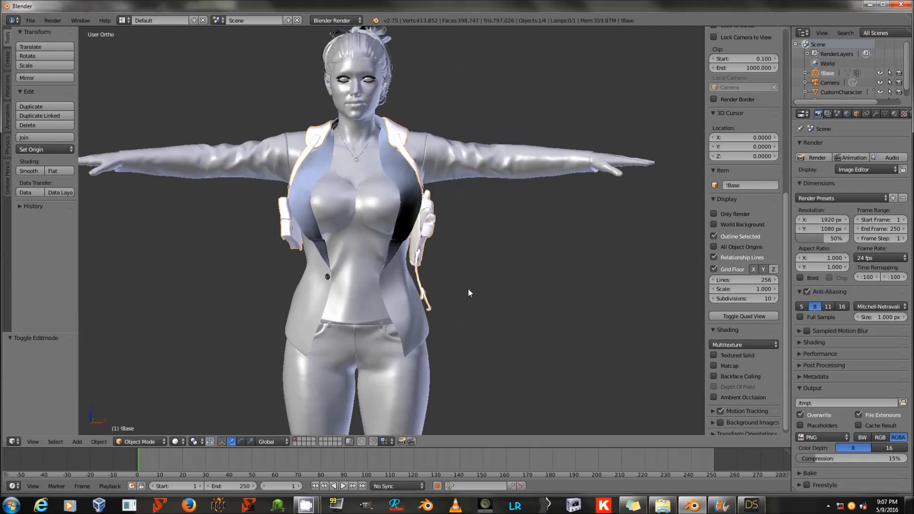
Step: In Edit Mode, move the middle of the magazine pouch's front edge by about X -0.07, Y -0.72, Z 0.42, and clear the selection
{"action": "middle_click_drag", "start_coordinate": [320, 238], "coordinate": [497, 226]}
{"action": "key", "text": "KP_Decimal"}
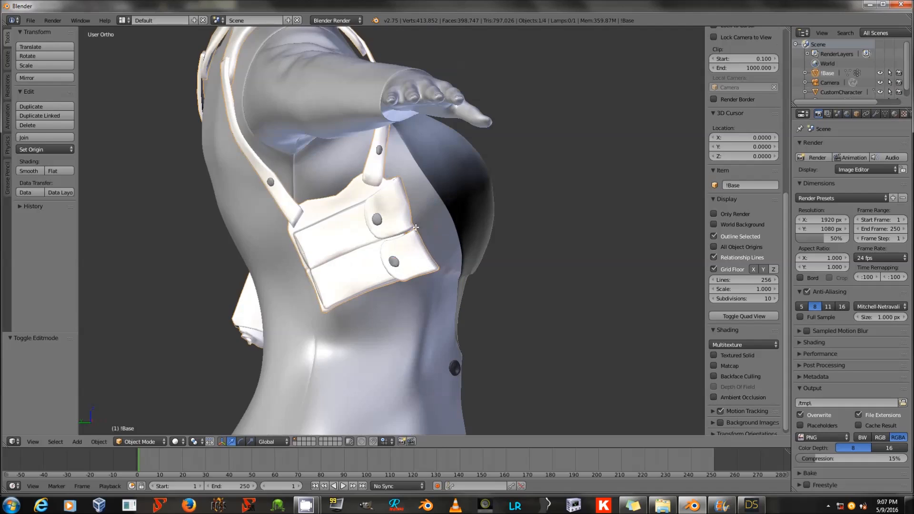
{"action": "key", "text": "Tab"}
{"action": "key", "text": "g"}
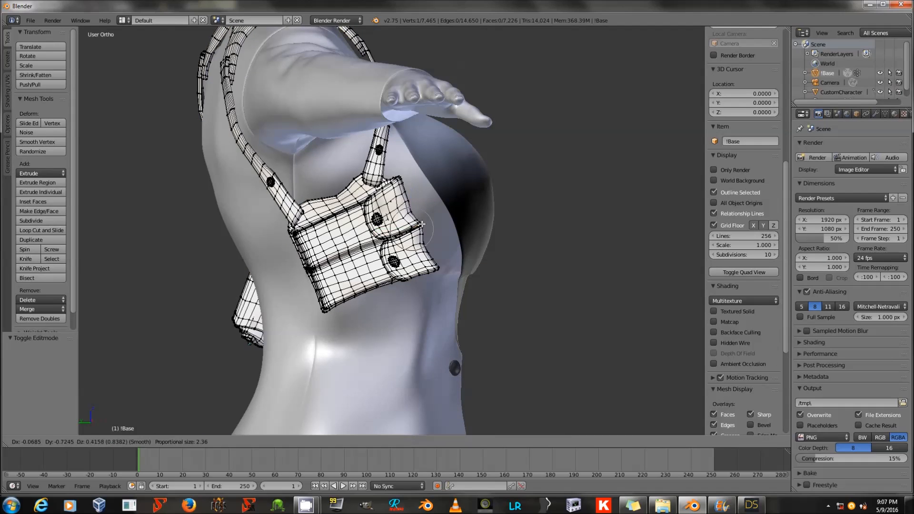
{"action": "left_click", "coordinate": [422, 223]}
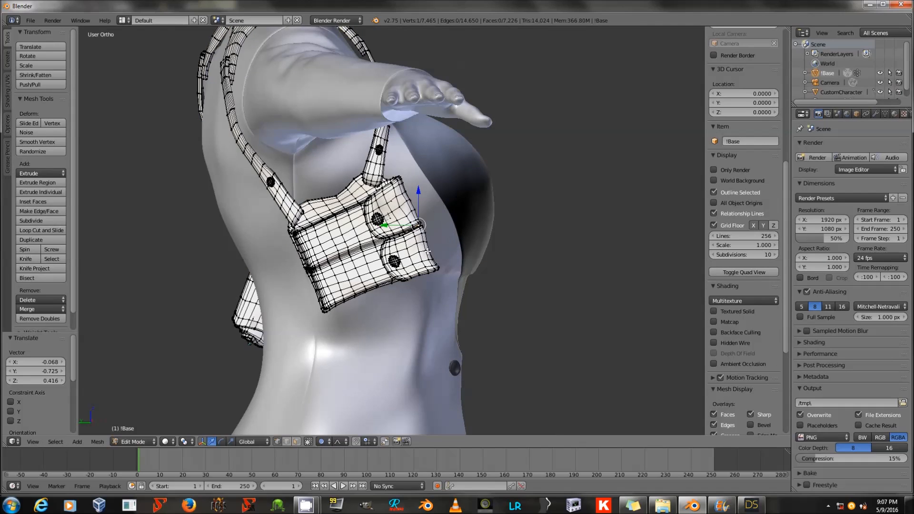
{"action": "key", "text": "a"}
Step: Move the magazine pouch's upper front corner by about X 0.01, Y 0.18, Z -0.06 with proportional editing
{"action": "middle_click_drag", "start_coordinate": [423, 251], "coordinate": [329, 248]}
{"action": "scroll", "coordinate": [328, 248], "scroll_direction": "up", "scroll_amount": 6}
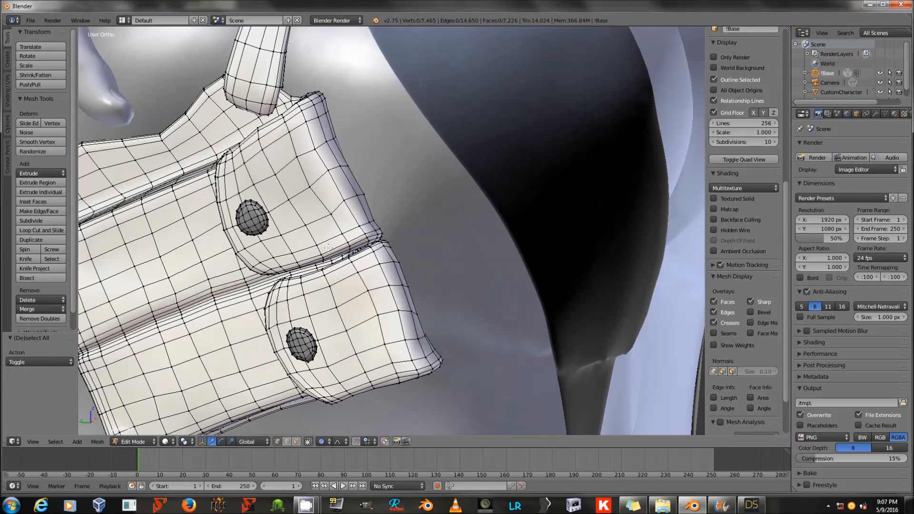
{"action": "scroll", "coordinate": [314, 247], "scroll_direction": "down", "scroll_amount": 6}
{"action": "middle_click_drag", "start_coordinate": [418, 259], "coordinate": [456, 227]}
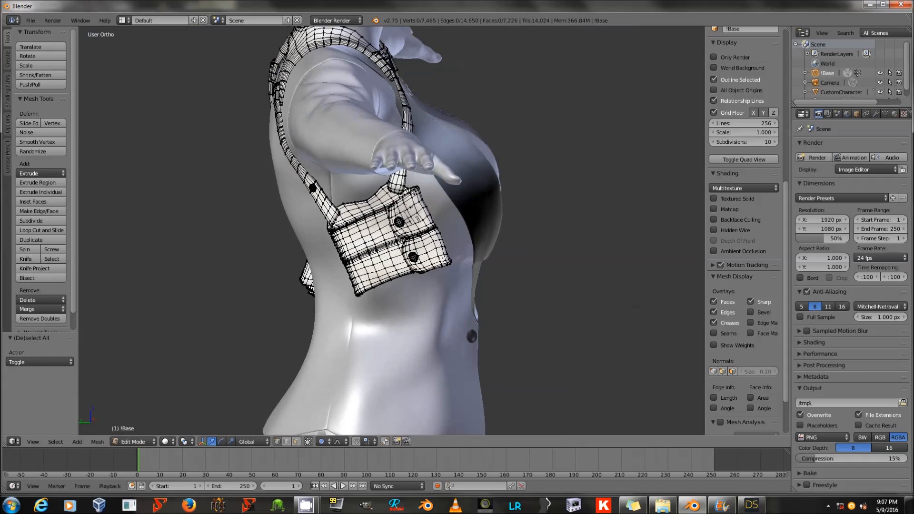
{"action": "scroll", "coordinate": [456, 226], "scroll_direction": "up", "scroll_amount": 5}
{"action": "right_click", "coordinate": [466, 131]}
{"action": "key", "text": "g"}
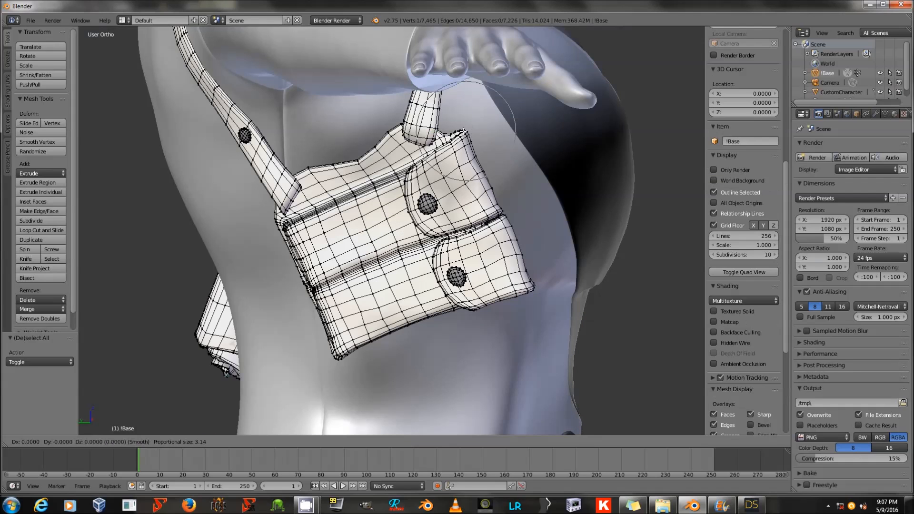
{"action": "left_click", "coordinate": [464, 132]}
Step: Shift the pouch's front edge below the upper corner by about Y -0.12, Z 0.09, and its lower front corner by about Y -0.12, Z 0.06
{"action": "right_click", "coordinate": [474, 157]}
{"action": "key", "text": "g"}
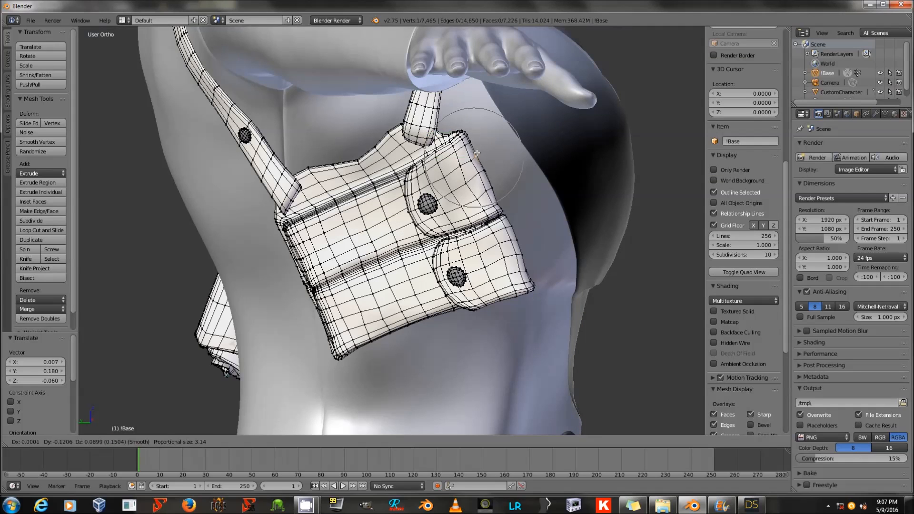
{"action": "left_click", "coordinate": [477, 153]}
{"action": "right_click", "coordinate": [527, 271]}
{"action": "key", "text": "g"}
{"action": "left_click", "coordinate": [530, 266]}
{"action": "scroll", "coordinate": [519, 263], "scroll_direction": "down", "scroll_amount": 8}
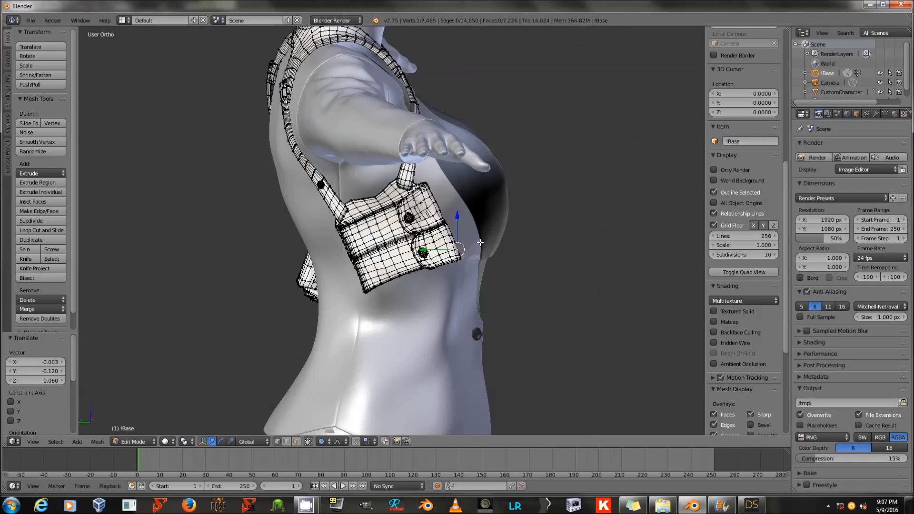
{"action": "middle_click_drag", "start_coordinate": [480, 241], "coordinate": [378, 261]}
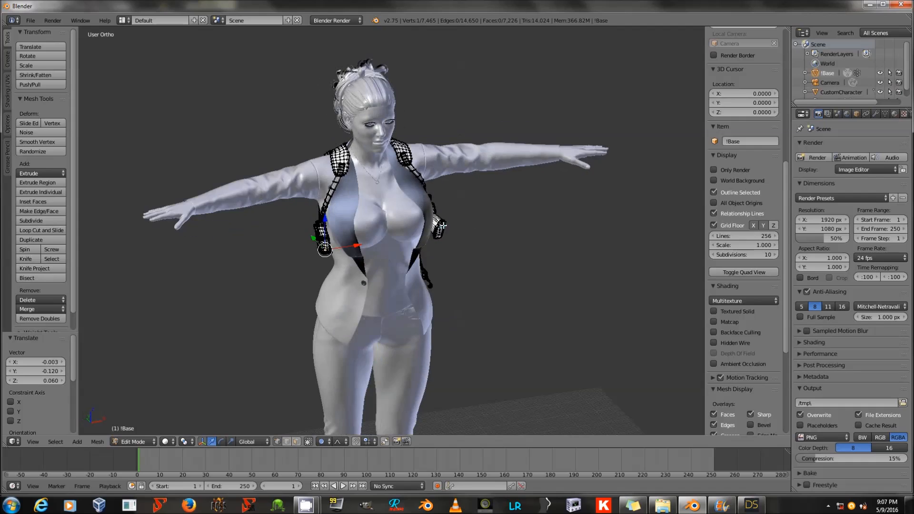
{"action": "middle_click_drag", "start_coordinate": [443, 225], "coordinate": [335, 217]}
{"action": "middle_click_drag", "start_coordinate": [506, 203], "coordinate": [437, 210]}
{"action": "scroll", "coordinate": [437, 210], "scroll_direction": "up", "scroll_amount": 5}
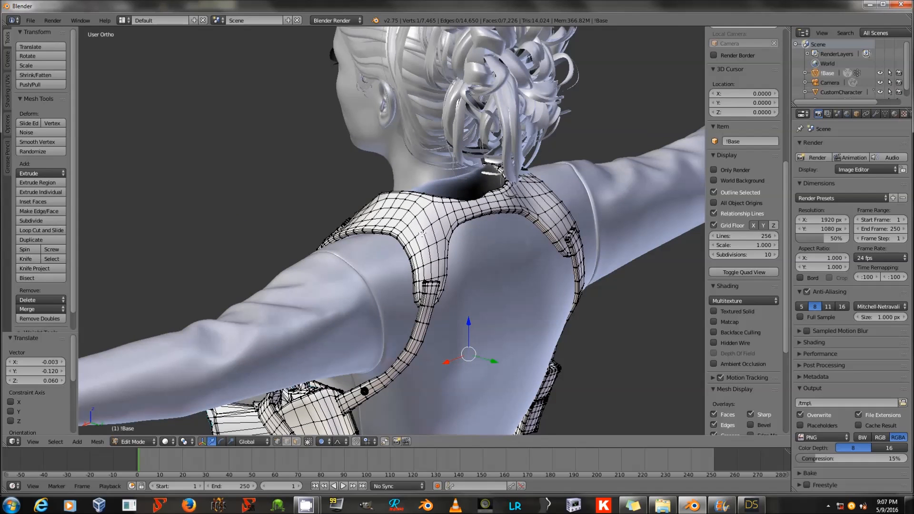
{"action": "right_click", "coordinate": [422, 234]}
{"action": "key", "text": "g"}
{"action": "scroll", "coordinate": [422, 234], "scroll_direction": "down", "scroll_amount": 8}
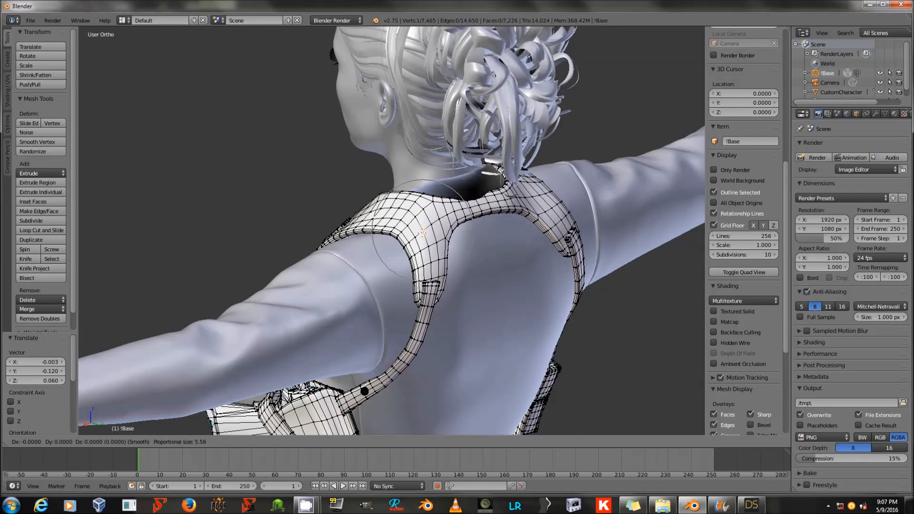
{"action": "scroll", "coordinate": [422, 233], "scroll_direction": "up", "scroll_amount": 8}
{"action": "right_click", "coordinate": [422, 234]}
Step: Move the holster's upper back strap about 0.605 along Y and rotate it about 4.4° around Z with proportional editing
{"action": "right_click", "coordinate": [471, 196]}
{"action": "middle_click_drag", "start_coordinate": [503, 216], "coordinate": [543, 233]}
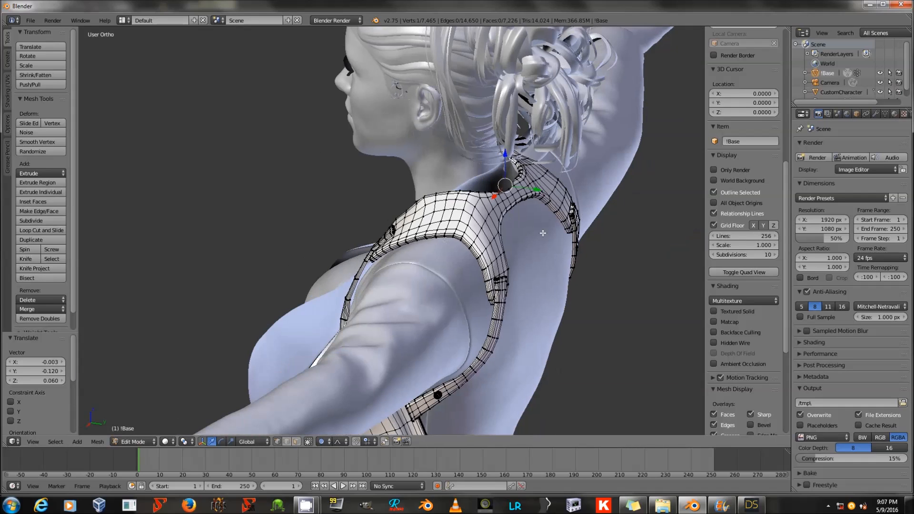
{"action": "key", "text": "g"}
{"action": "key", "text": "y"}
{"action": "left_click", "coordinate": [553, 208]}
{"action": "key", "text": "r"}
{"action": "key", "text": "z"}
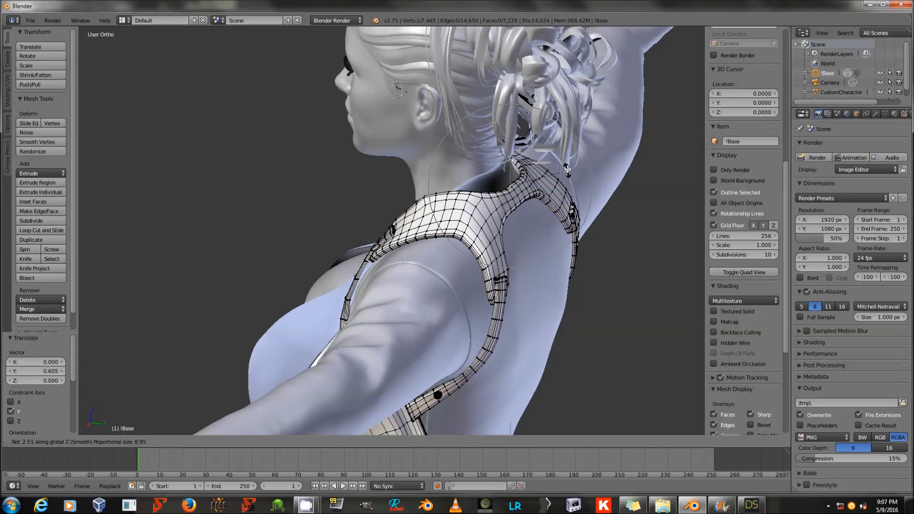
{"action": "left_click", "coordinate": [564, 171]}
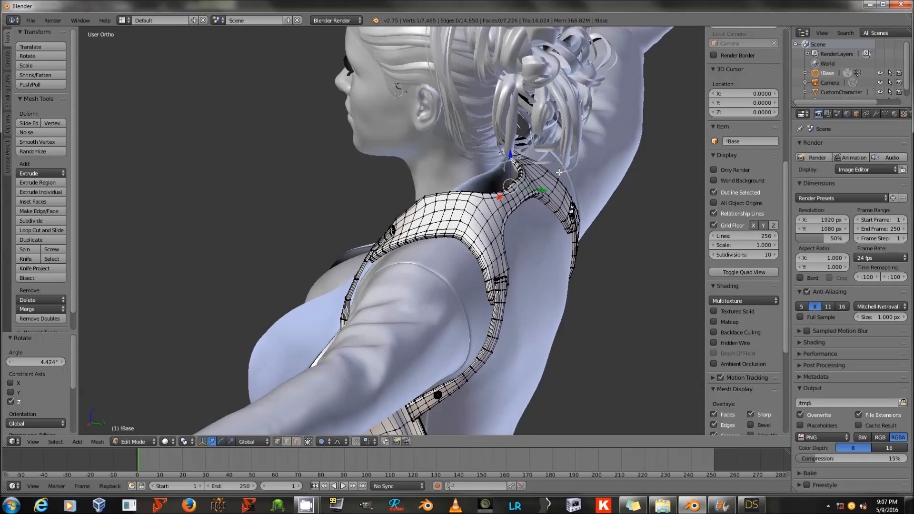
Step: Return to Object Mode, examine the holster's overall fit from the front, and try moving the whole holster off the figure without keeping the move
{"action": "key", "text": "Tab"}
{"action": "scroll", "coordinate": [450, 251], "scroll_direction": "down", "scroll_amount": 7}
{"action": "scroll", "coordinate": [446, 252], "scroll_direction": "down", "scroll_amount": 3}
{"action": "middle_click_drag", "start_coordinate": [447, 251], "coordinate": [545, 253]}
{"action": "scroll", "coordinate": [545, 253], "scroll_direction": "up", "scroll_amount": 3}
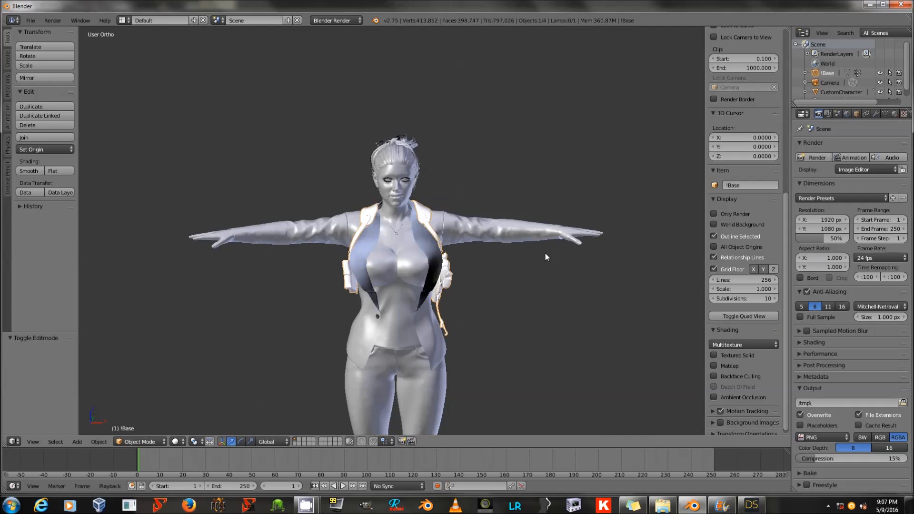
{"action": "scroll", "coordinate": [547, 257], "scroll_direction": "up", "scroll_amount": 1}
{"action": "middle_click_drag", "start_coordinate": [407, 265], "coordinate": [460, 282]}
{"action": "scroll", "coordinate": [481, 257], "scroll_direction": "up", "scroll_amount": 1}
{"action": "scroll", "coordinate": [453, 279], "scroll_direction": "down", "scroll_amount": 2}
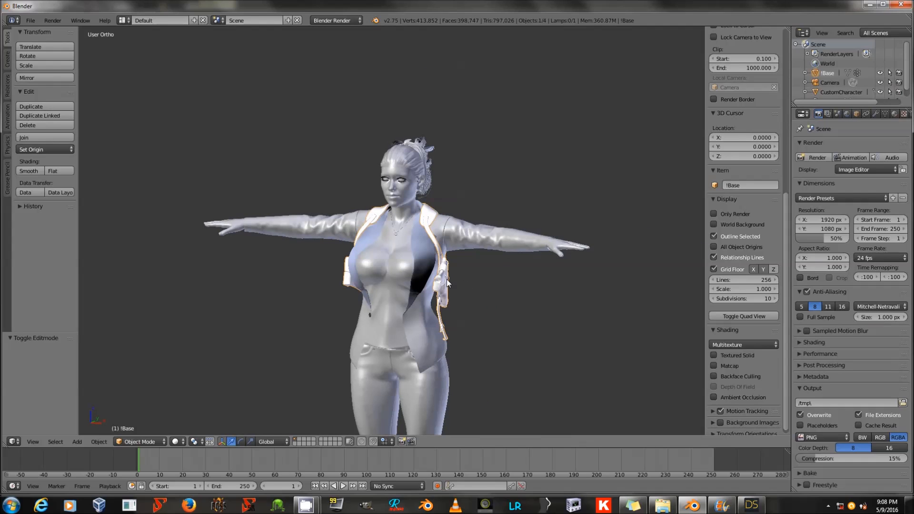
{"action": "key", "text": "g"}
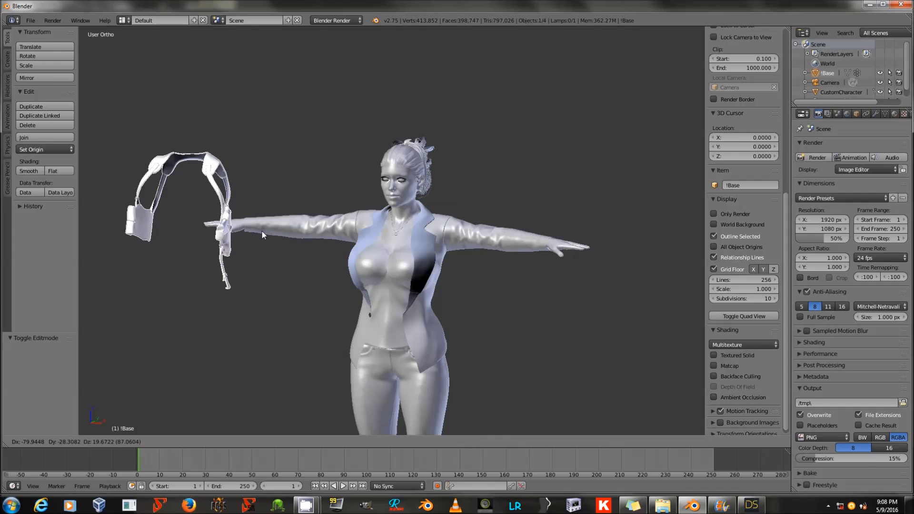
{"action": "key", "text": "Escape"}
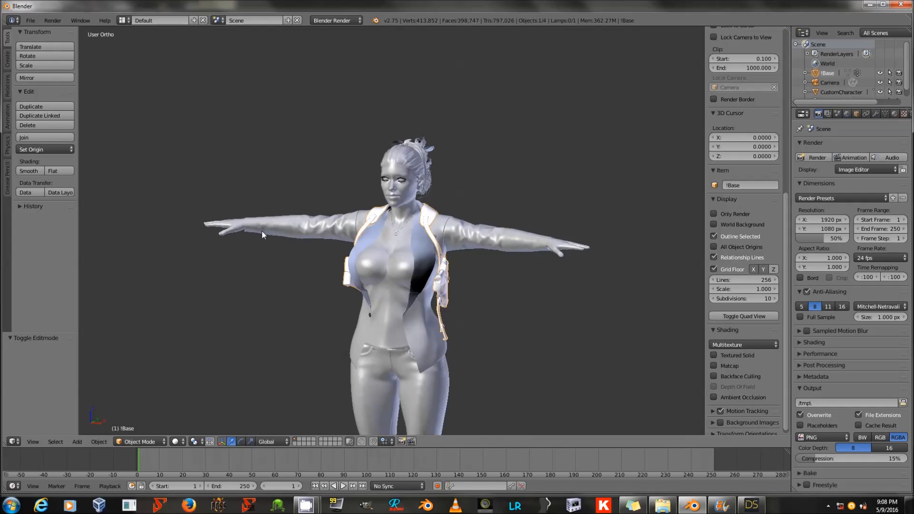
Step: In Object Mode, set up a Wavefront OBJ export named Special Fit For Custom Character in the BGholstermorphs folder, using the Daz preset
{"action": "left_click", "coordinate": [147, 443]}
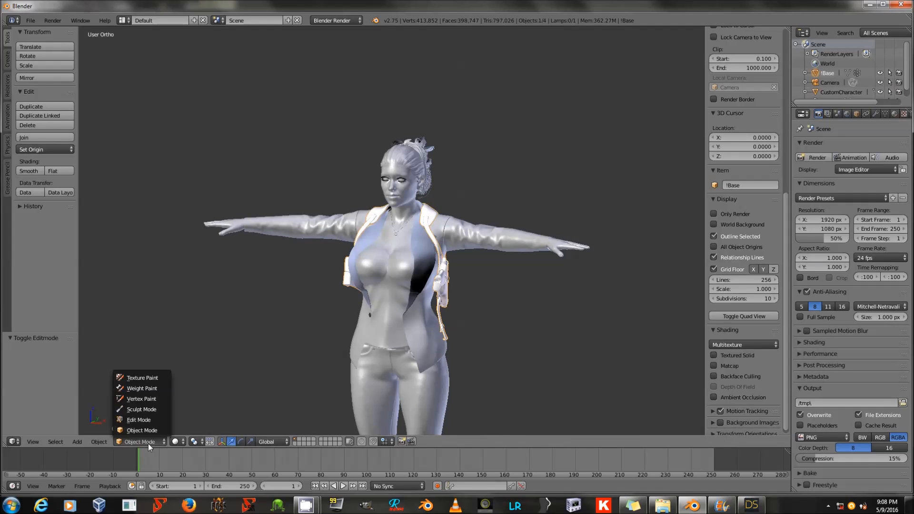
{"action": "left_click", "coordinate": [152, 431]}
{"action": "left_click", "coordinate": [30, 21]}
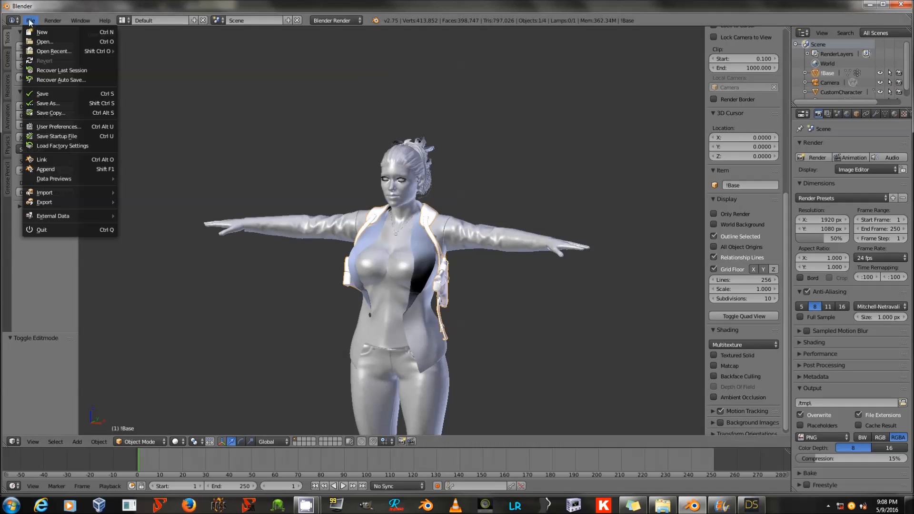
{"action": "mouse_move", "coordinate": [67, 202]}
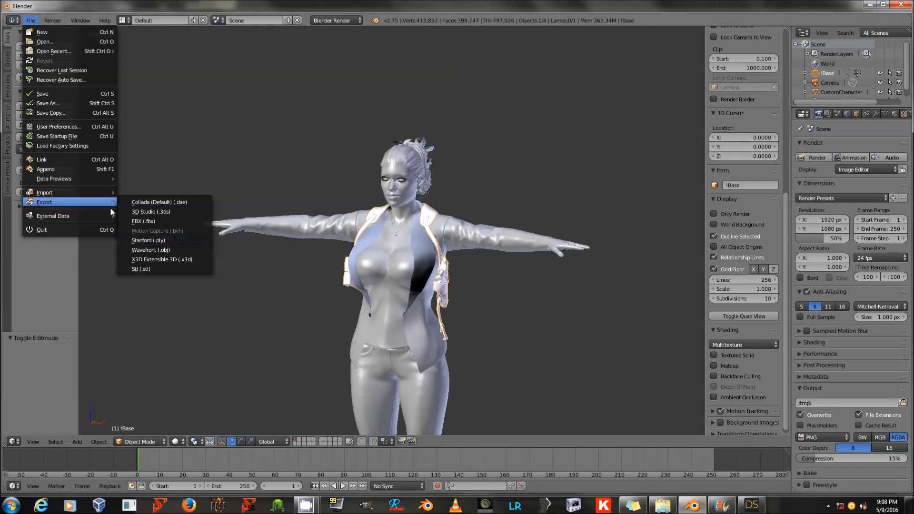
{"action": "left_click", "coordinate": [147, 249]}
{"action": "left_click", "coordinate": [45, 227]}
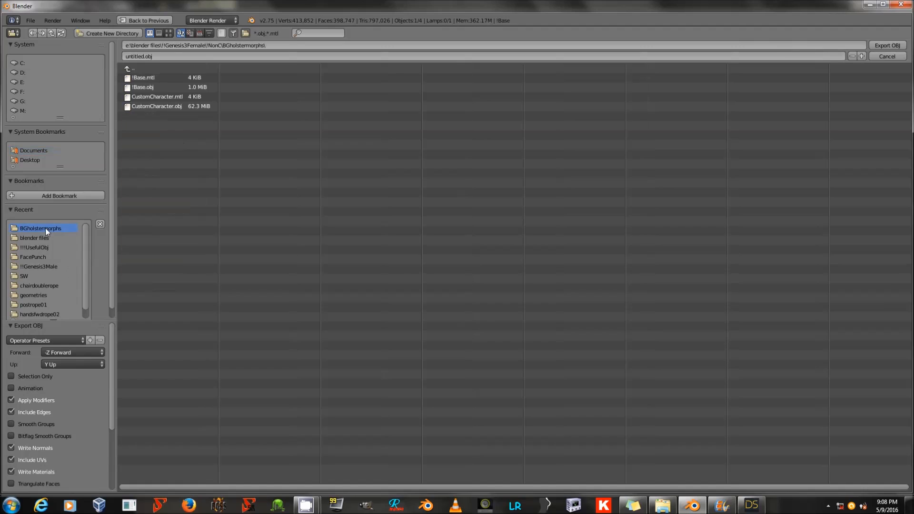
{"action": "left_click", "coordinate": [166, 57]}
{"action": "type", "text": "Special Fit For Custom Character"}
{"action": "left_click", "coordinate": [48, 340]}
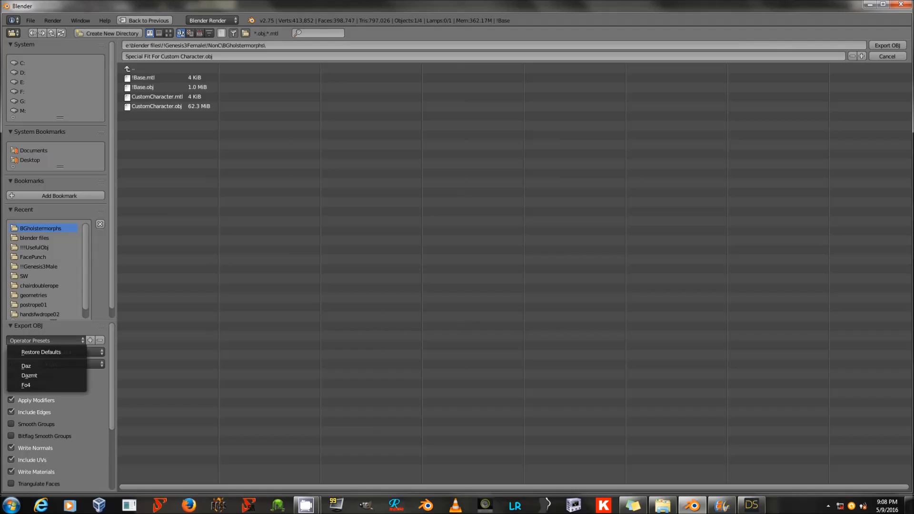
{"action": "left_click", "coordinate": [50, 365]}
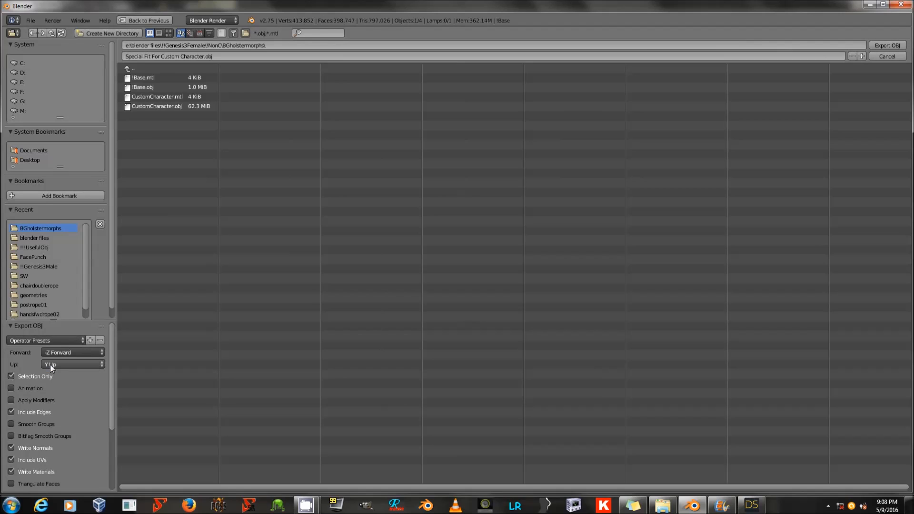
Step: Examine all OBJ export options set by the preset, including Selection Only, Apply Modifiers, Keep Vertex Order and Scale
{"action": "scroll", "coordinate": [107, 293], "scroll_direction": "down", "scroll_amount": 1}
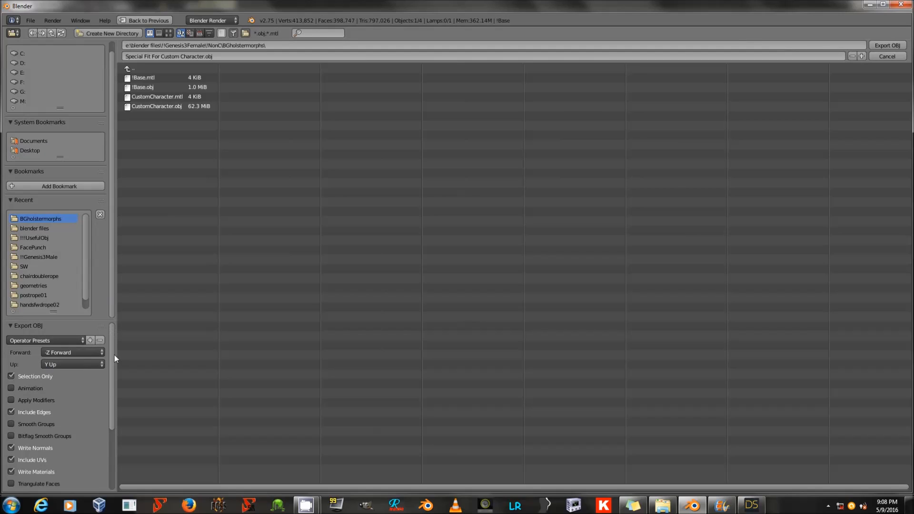
{"action": "scroll", "coordinate": [115, 355], "scroll_direction": "down", "scroll_amount": 3}
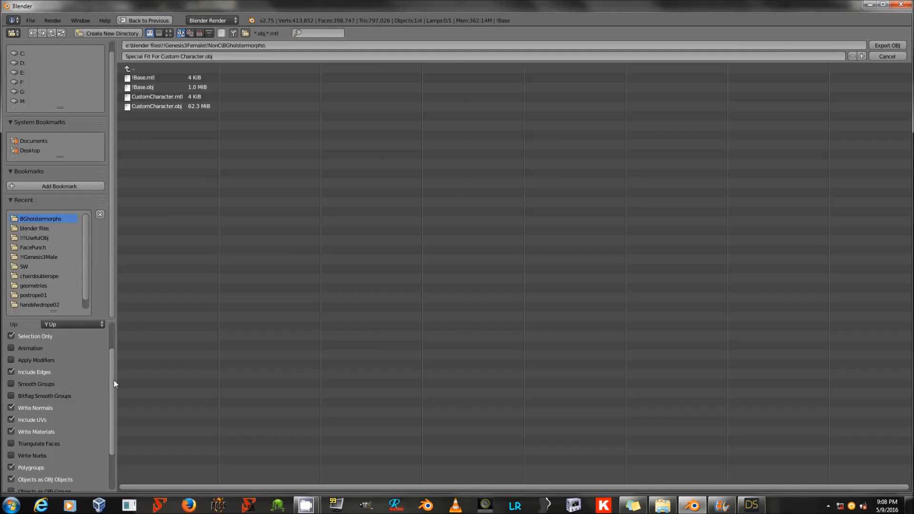
{"action": "scroll", "coordinate": [114, 384], "scroll_direction": "down", "scroll_amount": 3}
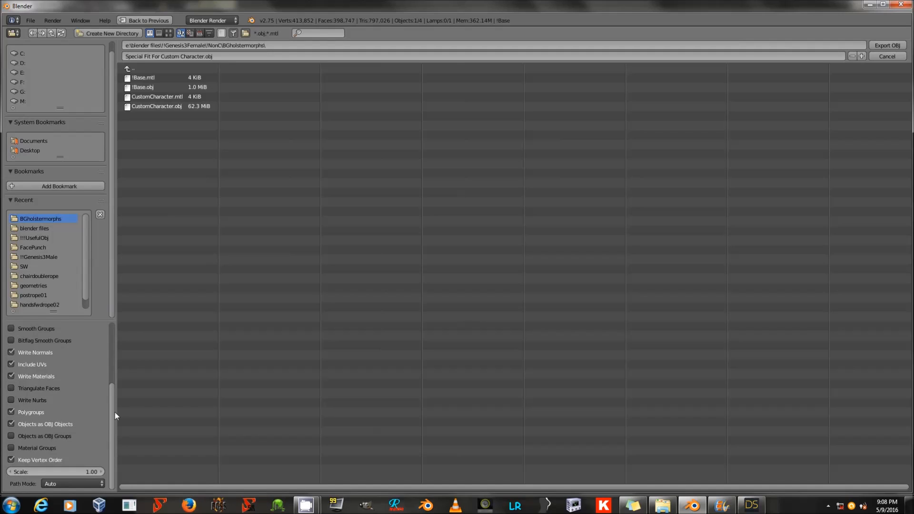
{"action": "scroll", "coordinate": [114, 381], "scroll_direction": "up", "scroll_amount": 5}
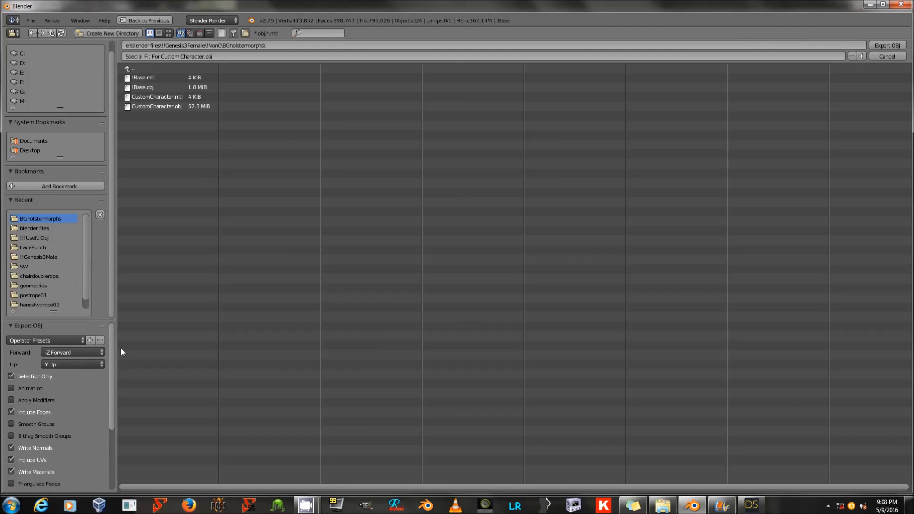
{"action": "scroll", "coordinate": [118, 368], "scroll_direction": "down", "scroll_amount": 2}
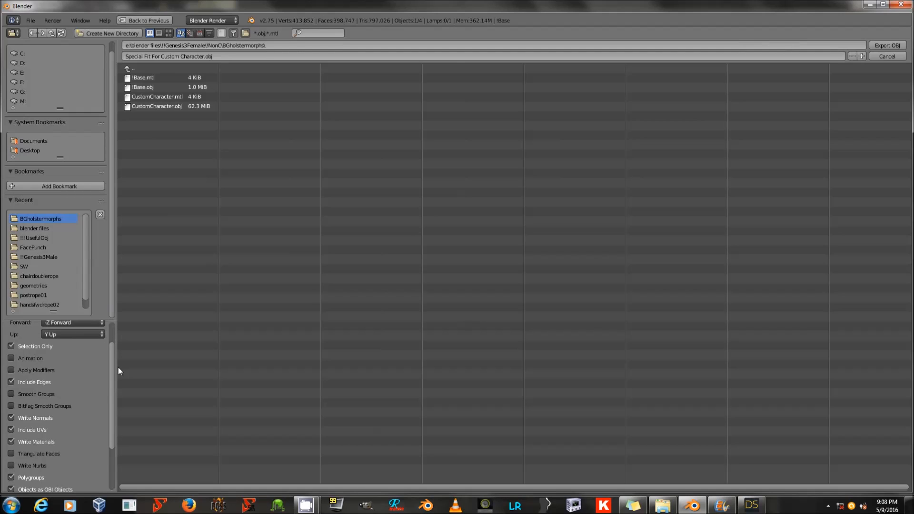
{"action": "scroll", "coordinate": [68, 386], "scroll_direction": "down", "scroll_amount": 1}
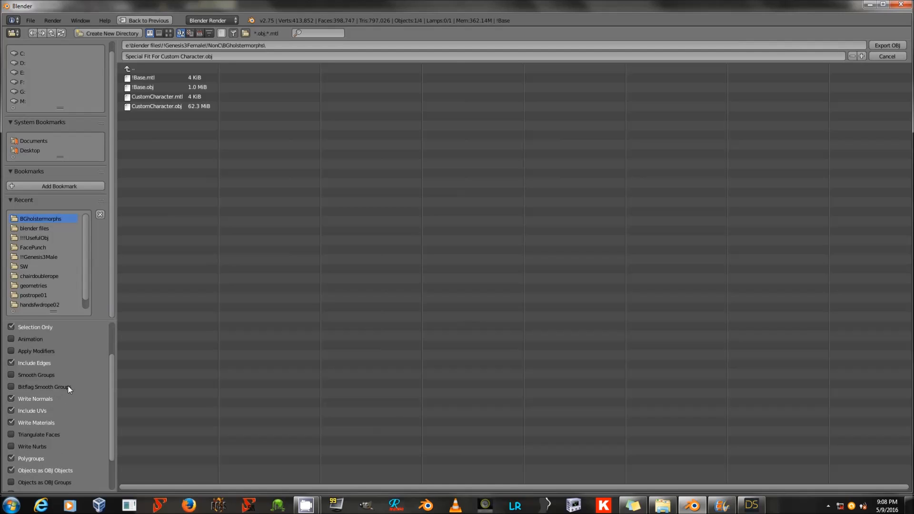
{"action": "scroll", "coordinate": [61, 416], "scroll_direction": "down", "scroll_amount": 2}
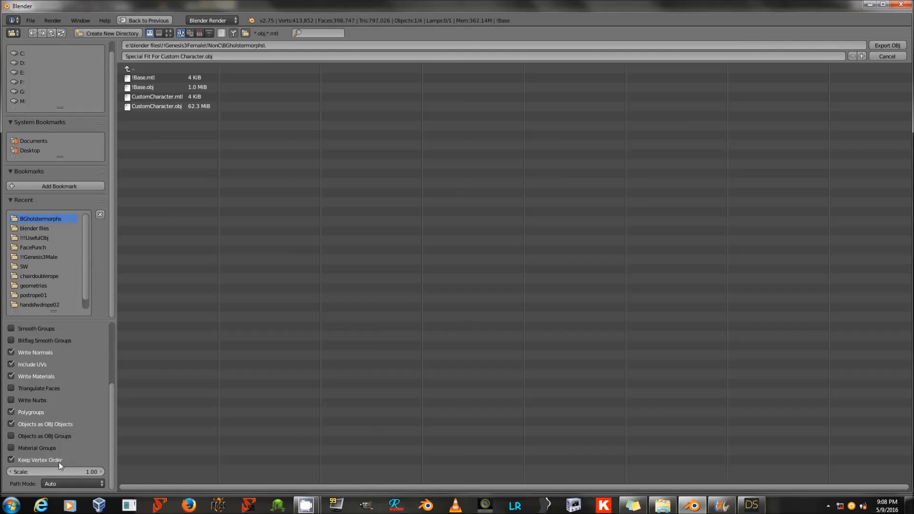
{"action": "scroll", "coordinate": [103, 433], "scroll_direction": "up", "scroll_amount": 3}
{"action": "scroll", "coordinate": [95, 432], "scroll_direction": "down", "scroll_amount": 3}
{"action": "scroll", "coordinate": [90, 472], "scroll_direction": "up", "scroll_amount": 3}
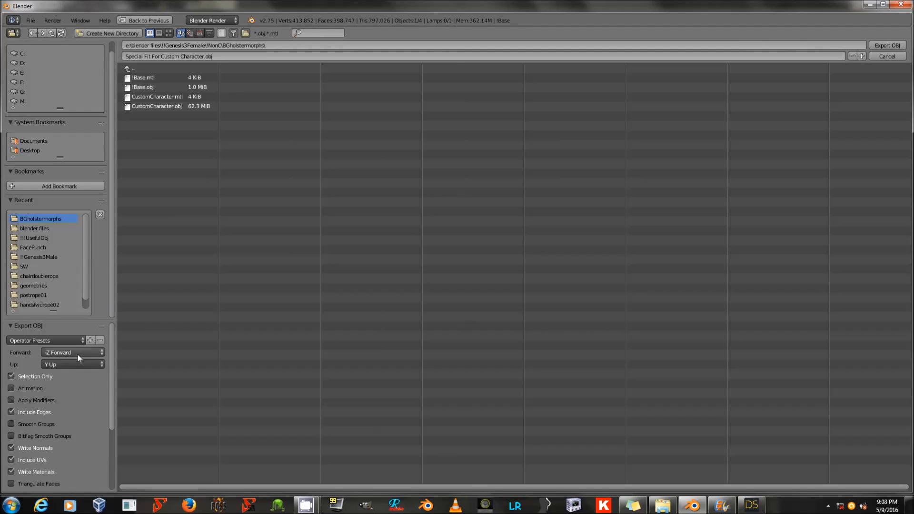
Step: Apply the Daz preset to the OBJ export settings again
{"action": "left_click", "coordinate": [76, 340]}
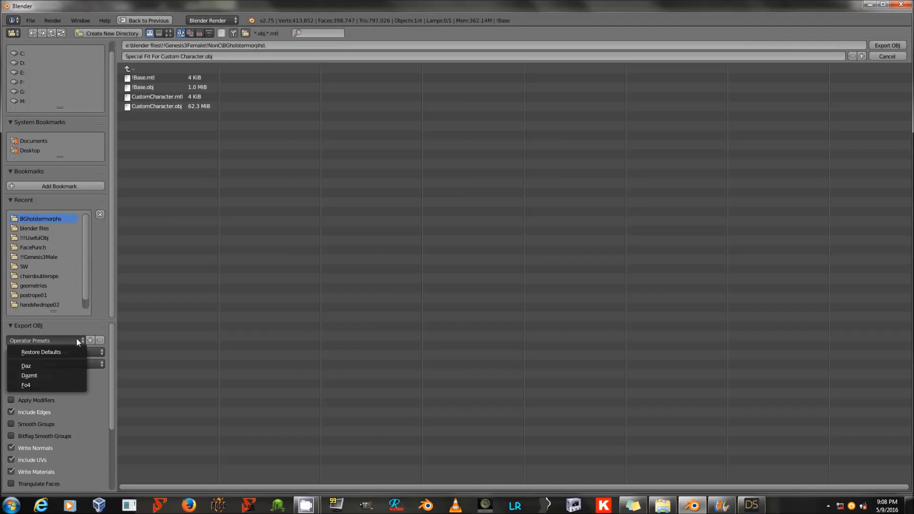
{"action": "left_click", "coordinate": [56, 366]}
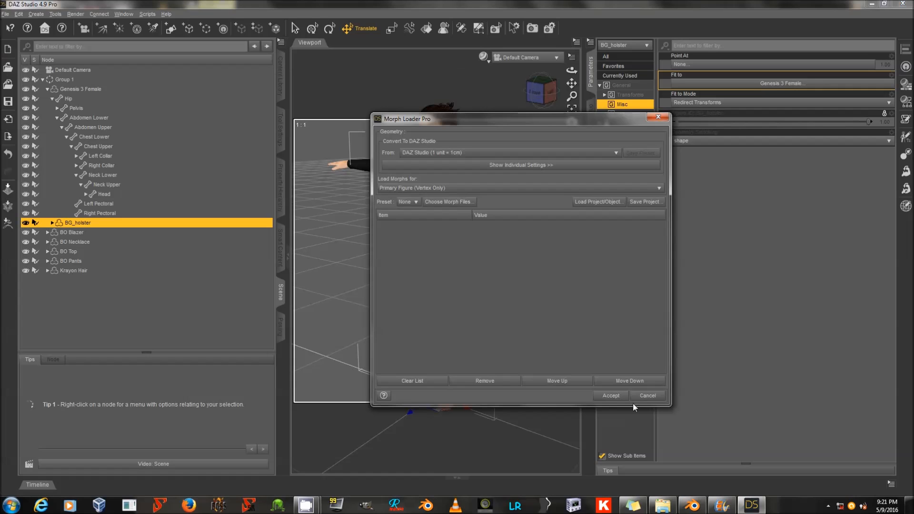
Step: In DAZ Studio, dismiss Morph Loader Pro without loading a morph
{"action": "left_click", "coordinate": [641, 397]}
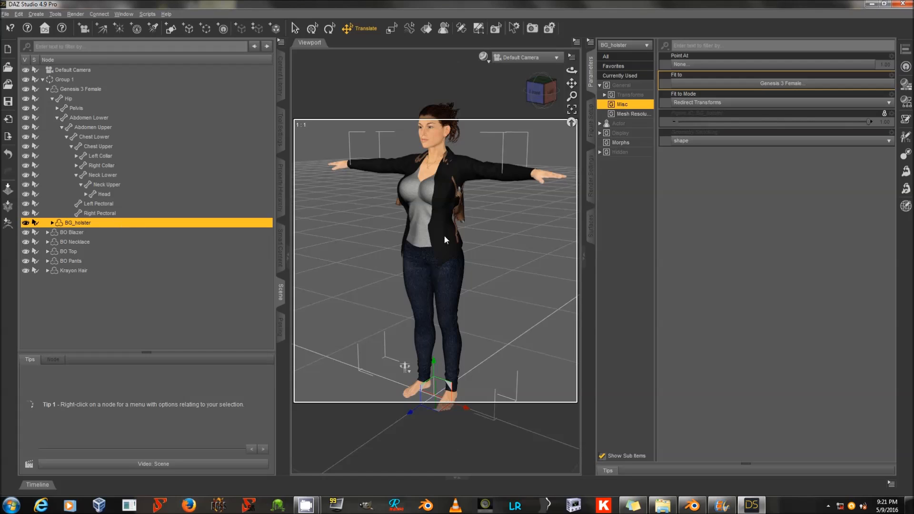
Step: Open Morph Loader Pro for the holster and choose Special Fit For Custom Character.obj from the BGholstermorphs folder
{"action": "left_click", "coordinate": [907, 190]}
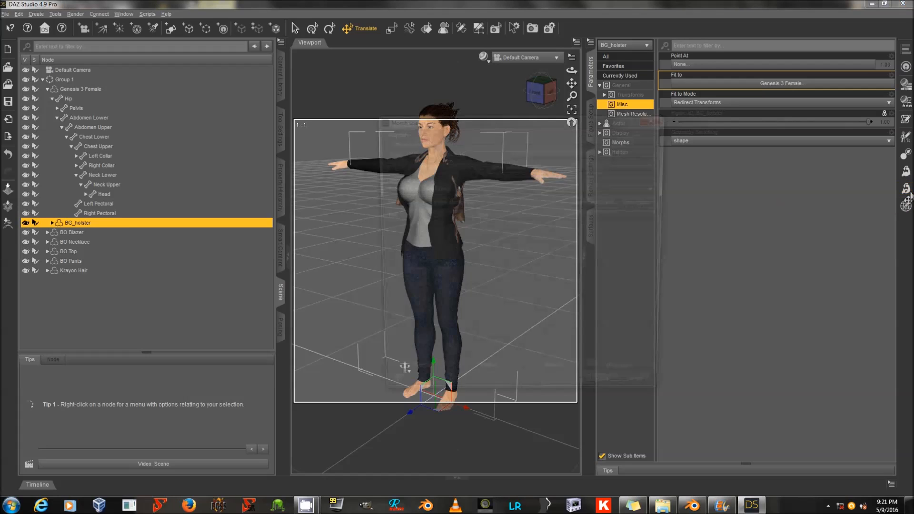
{"action": "left_click_drag", "start_coordinate": [519, 121], "coordinate": [425, 140]}
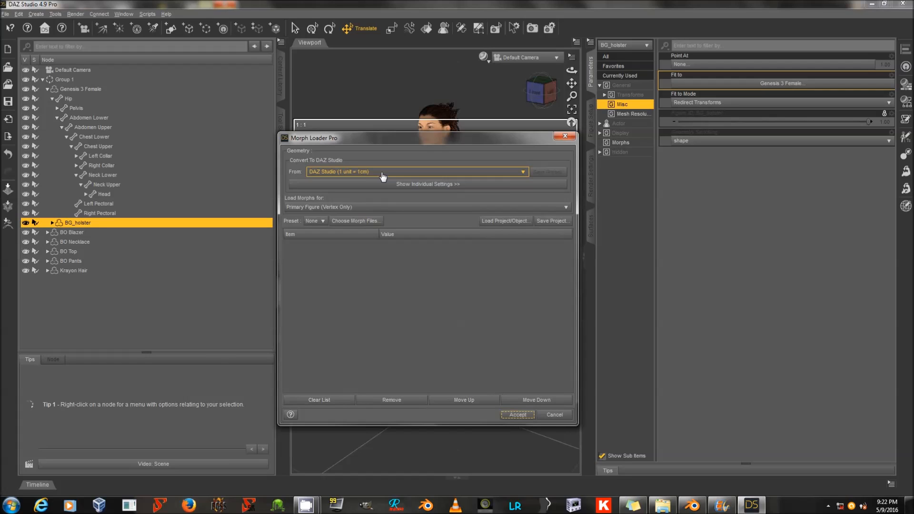
{"action": "left_click", "coordinate": [365, 221]}
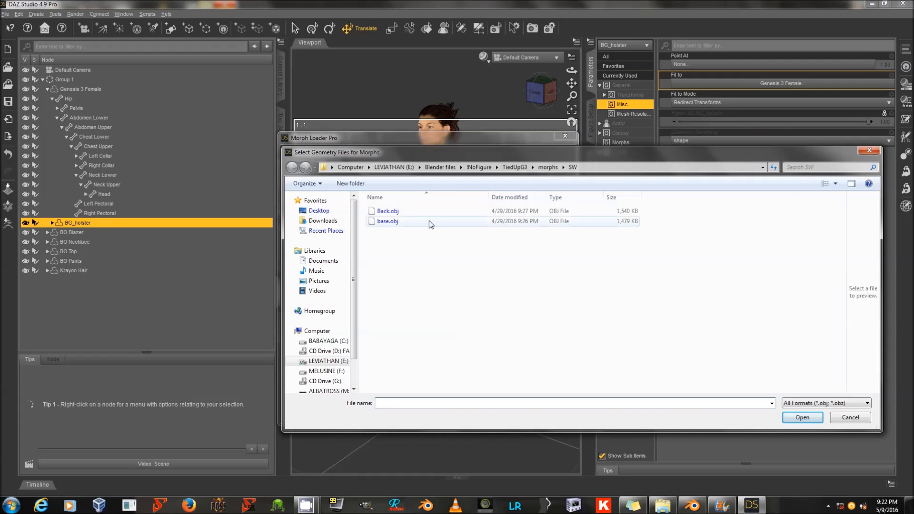
{"action": "left_click", "coordinate": [453, 167]}
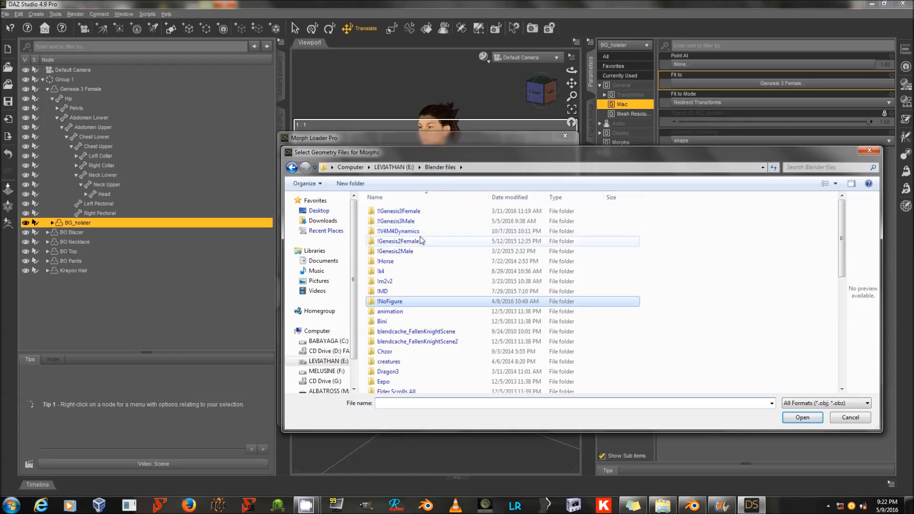
{"action": "double_click", "coordinate": [425, 213]}
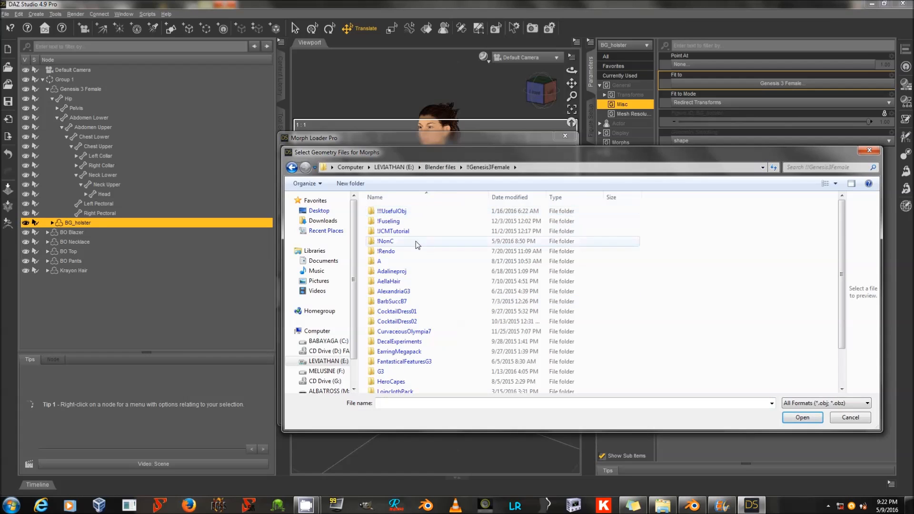
{"action": "double_click", "coordinate": [413, 245]}
{"action": "double_click", "coordinate": [413, 199]}
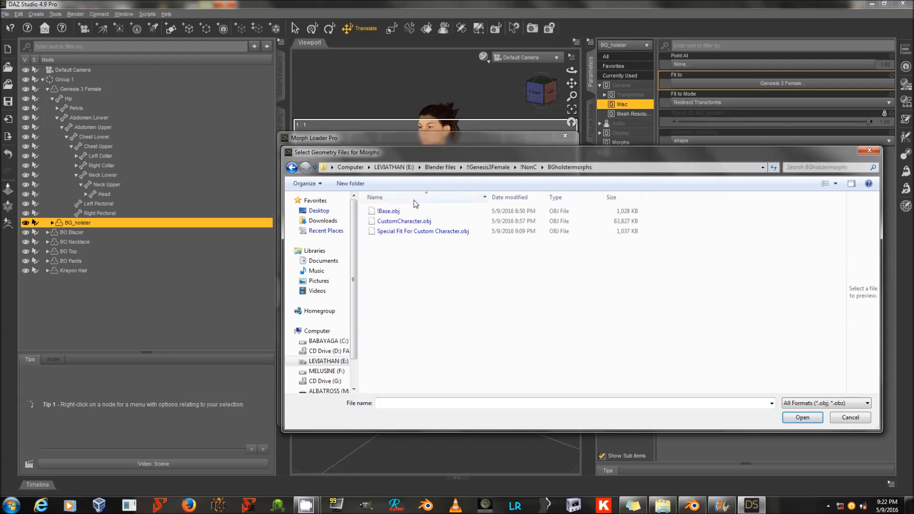
{"action": "left_click", "coordinate": [640, 167]}
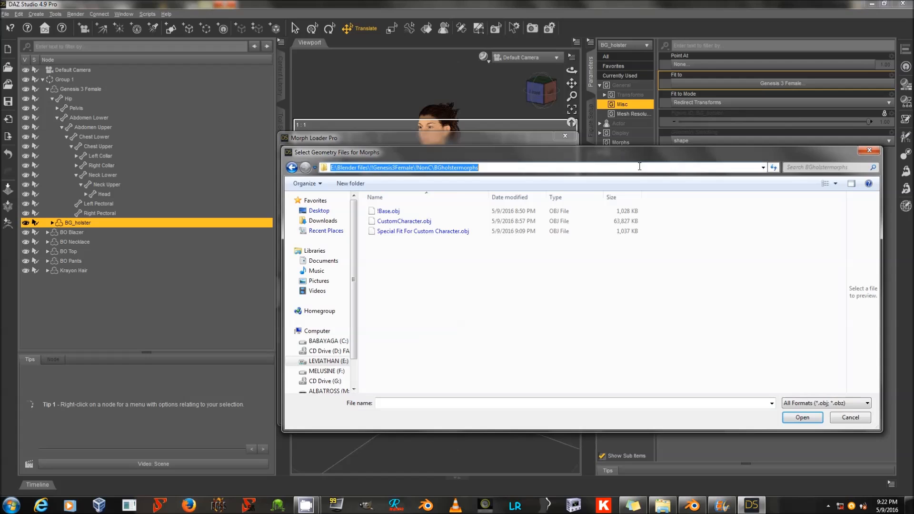
{"action": "left_click", "coordinate": [475, 254]}
{"action": "double_click", "coordinate": [451, 231]}
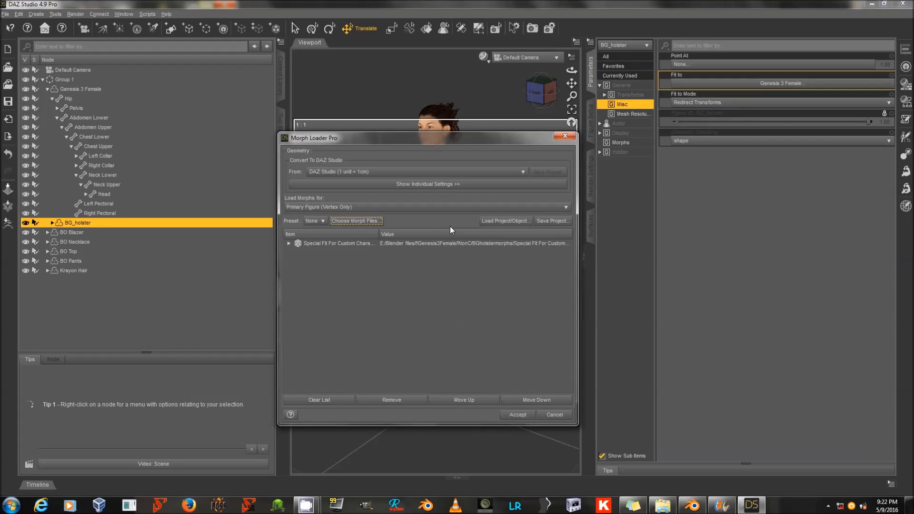
Step: Set the property group of the Special Fit For Custom Character morph to Morphs
{"action": "left_click", "coordinate": [433, 245]}
{"action": "left_click", "coordinate": [424, 270]}
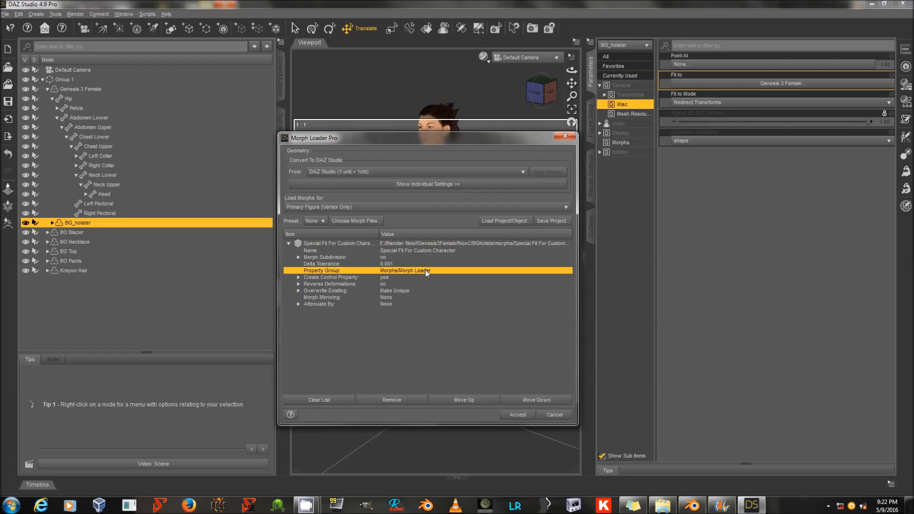
{"action": "left_click", "coordinate": [425, 270]}
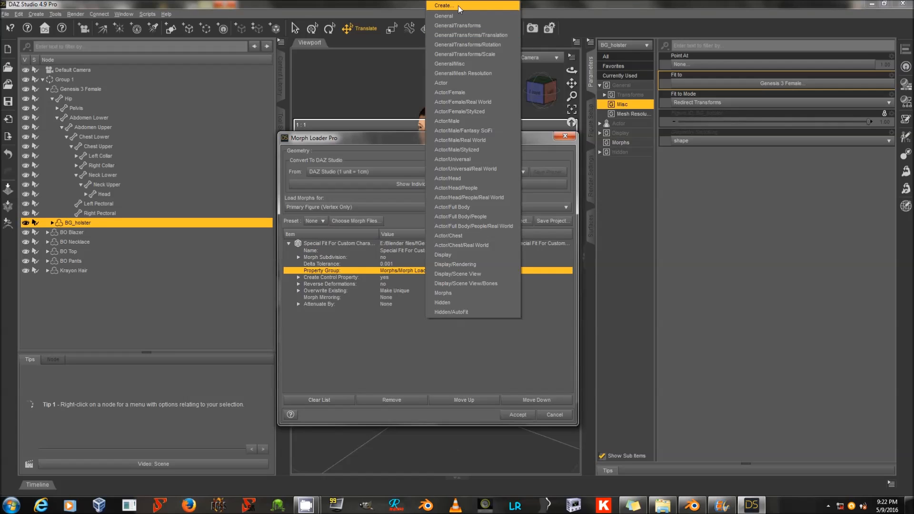
{"action": "left_click", "coordinate": [450, 293]}
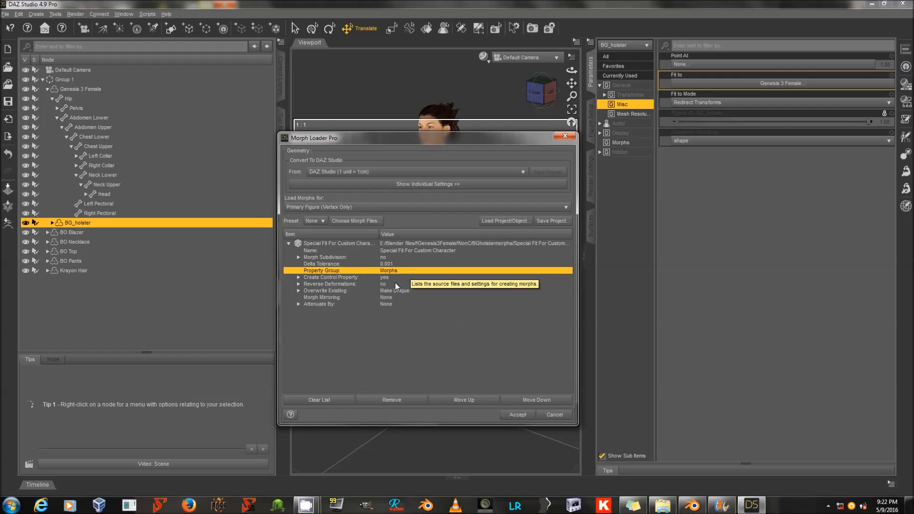
Step: Set Reverse Deformations to yes for the Special Fit For Custom Character morph and load it onto the holster
{"action": "left_click_drag", "start_coordinate": [430, 132], "coordinate": [431, 172]}
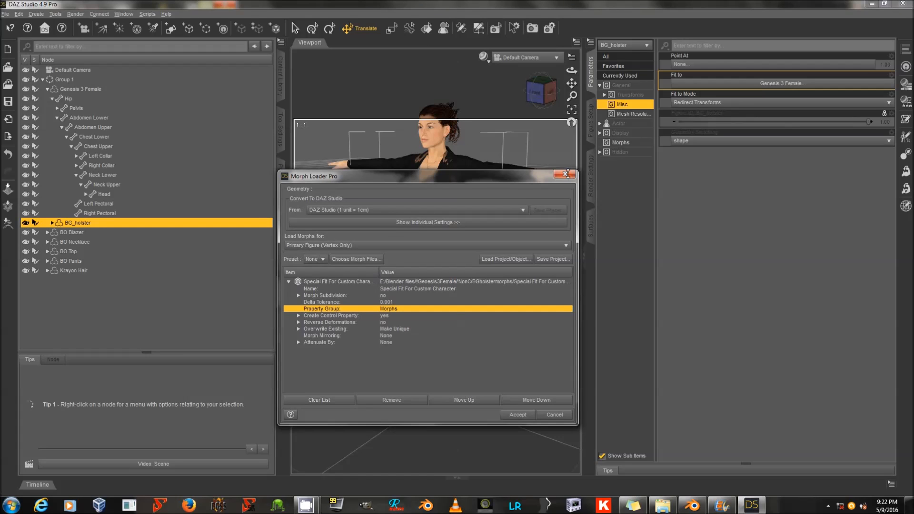
{"action": "left_click_drag", "start_coordinate": [502, 181], "coordinate": [724, 197]}
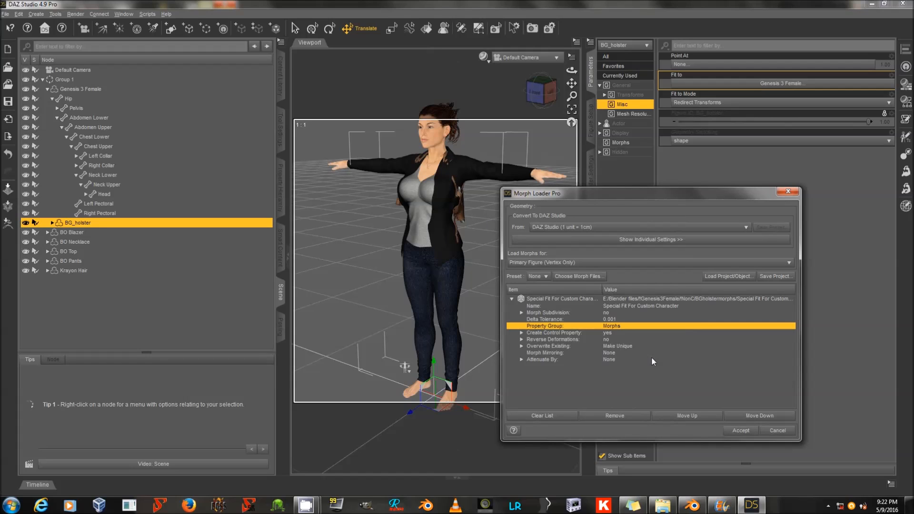
{"action": "left_click", "coordinate": [608, 340]}
{"action": "left_click", "coordinate": [615, 353]}
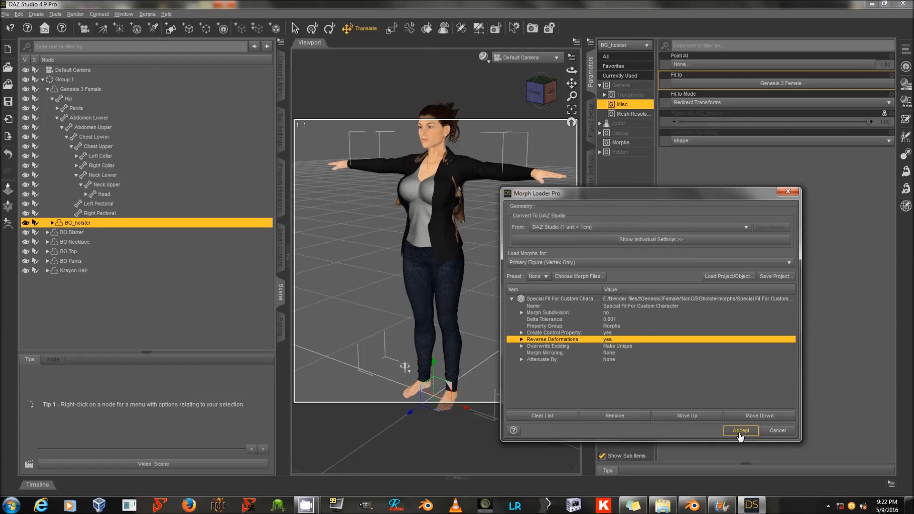
{"action": "left_click", "coordinate": [742, 432]}
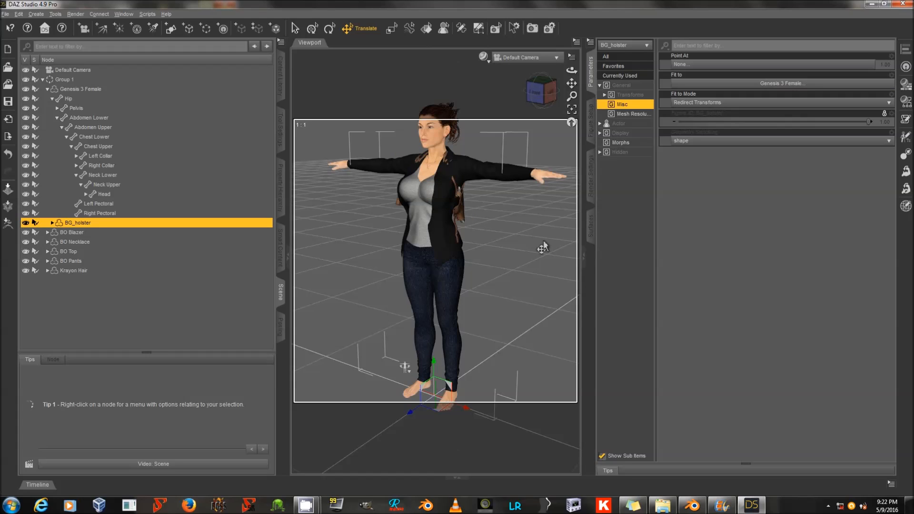
Step: Dial the holster's Special Fit For Custom Character morph up to 100%
{"action": "left_click", "coordinate": [621, 143]}
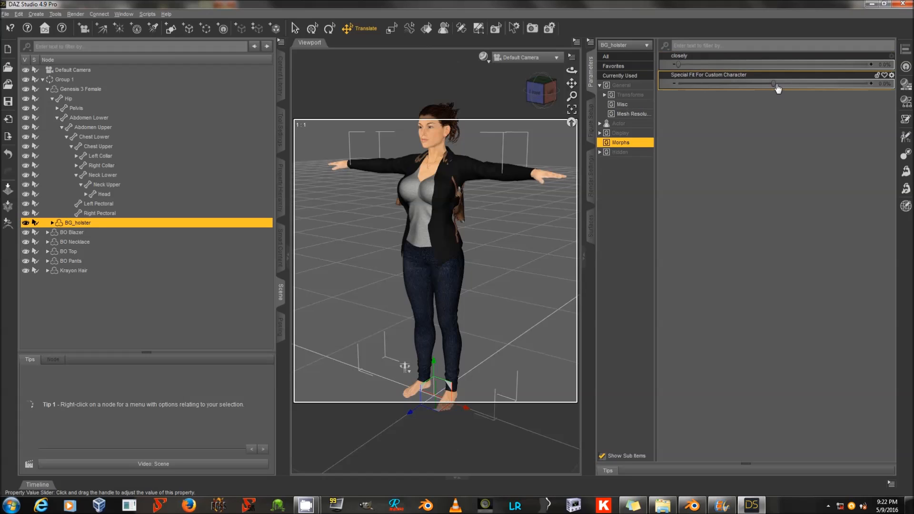
{"action": "left_click_drag", "start_coordinate": [786, 92], "coordinate": [892, 92]}
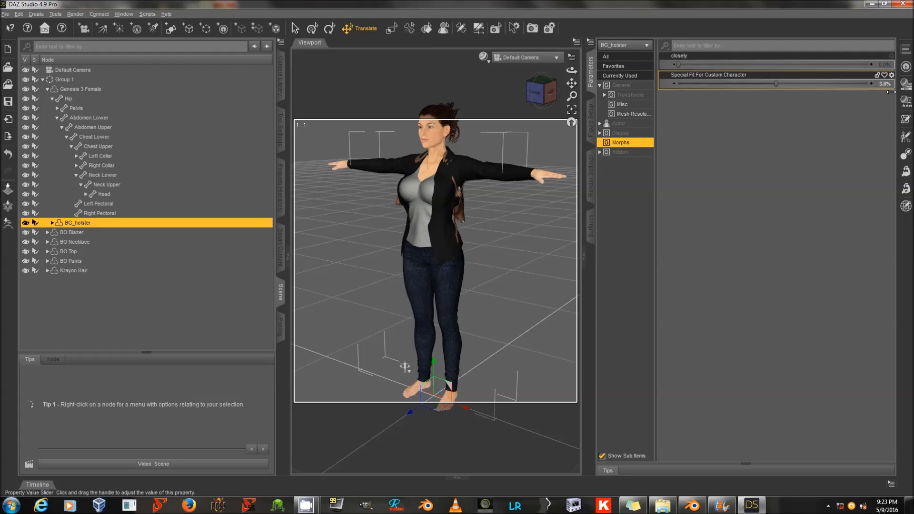
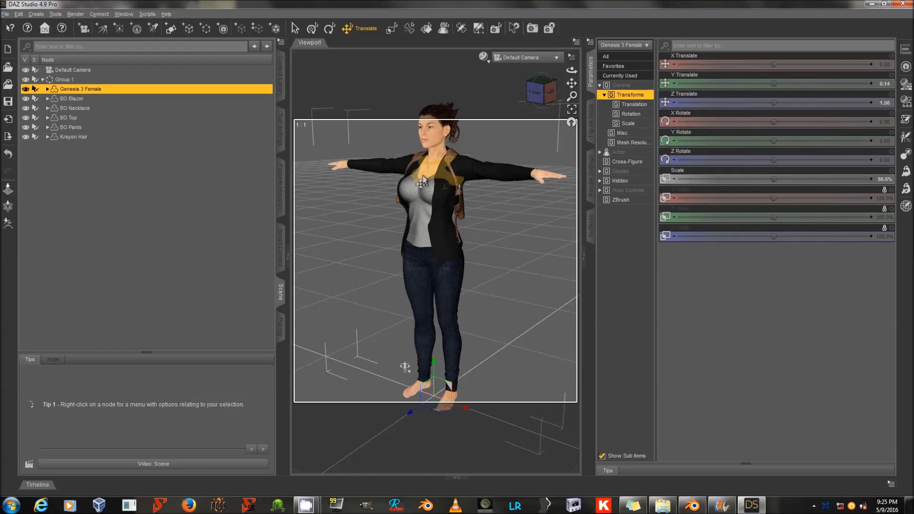
Step: Select BG_holster on the figure and start saving it as a Figure/Prop support asset
{"action": "right_click", "coordinate": [450, 160]}
{"action": "left_click", "coordinate": [484, 174]}
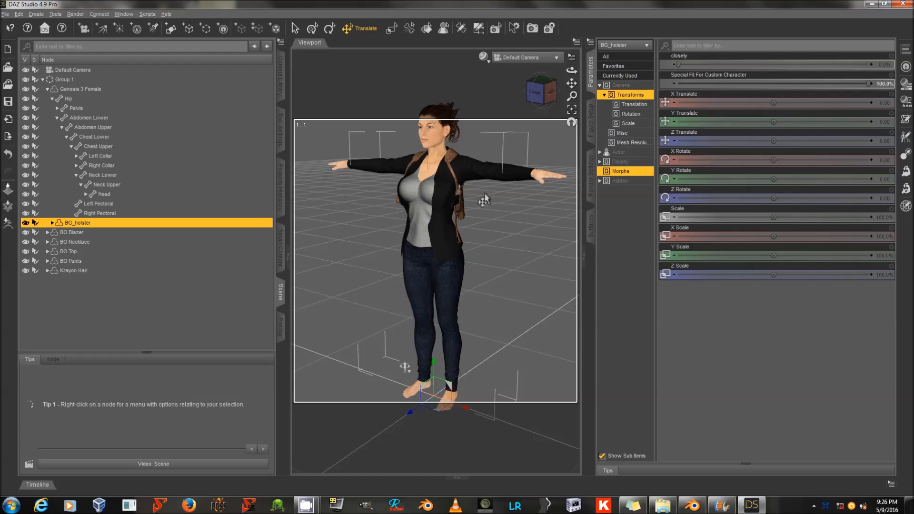
{"action": "key", "text": "alt+f"}
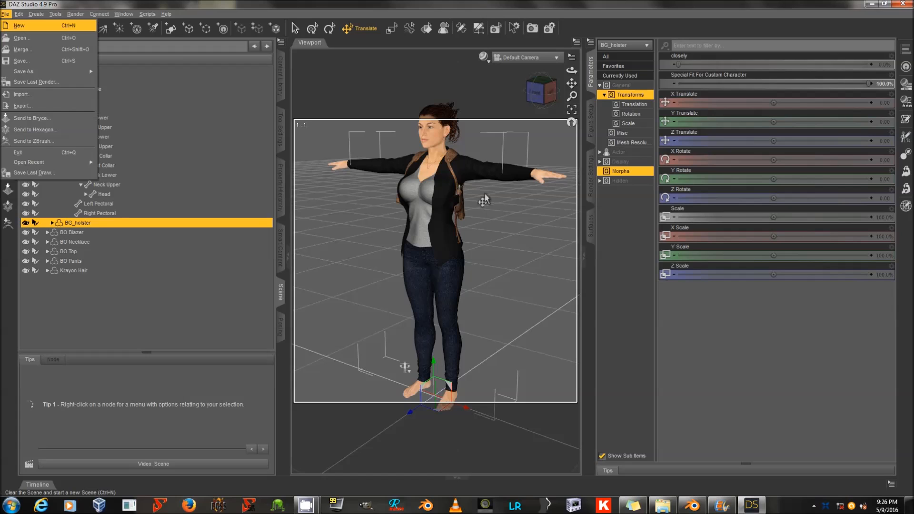
{"action": "mouse_move", "coordinate": [53, 72]}
{"action": "mouse_move", "coordinate": [205, 270]}
{"action": "left_click", "coordinate": [259, 279]}
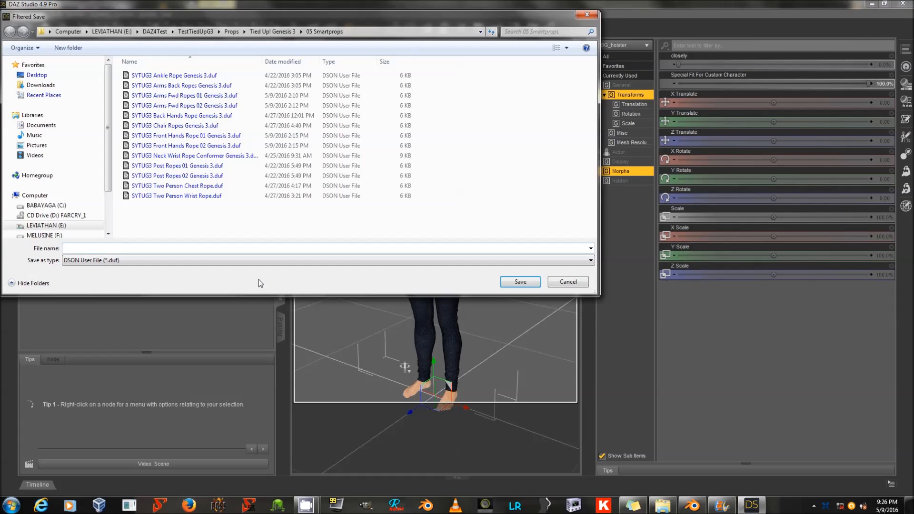
Step: Set the save location to the People/Genesis 3 Female/Clothing folder of the DAZ 3D library on drive E
{"action": "left_click", "coordinate": [119, 31]}
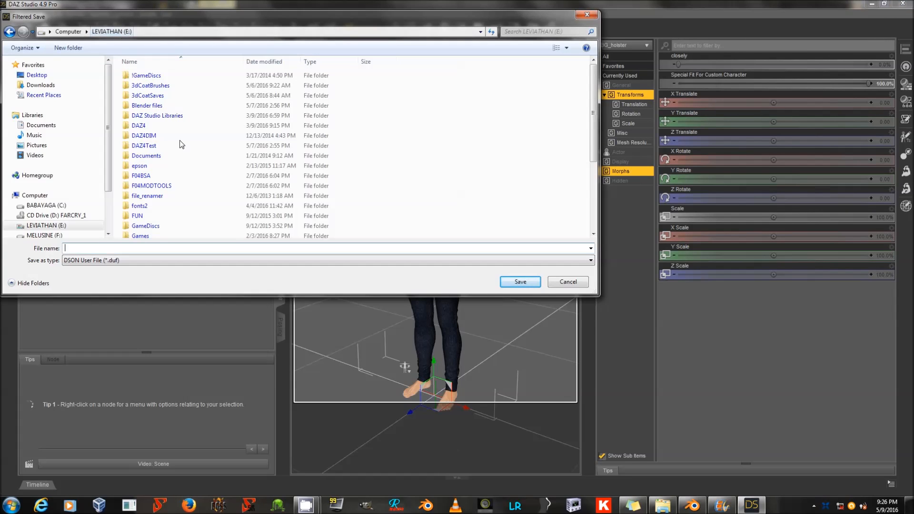
{"action": "double_click", "coordinate": [179, 118]}
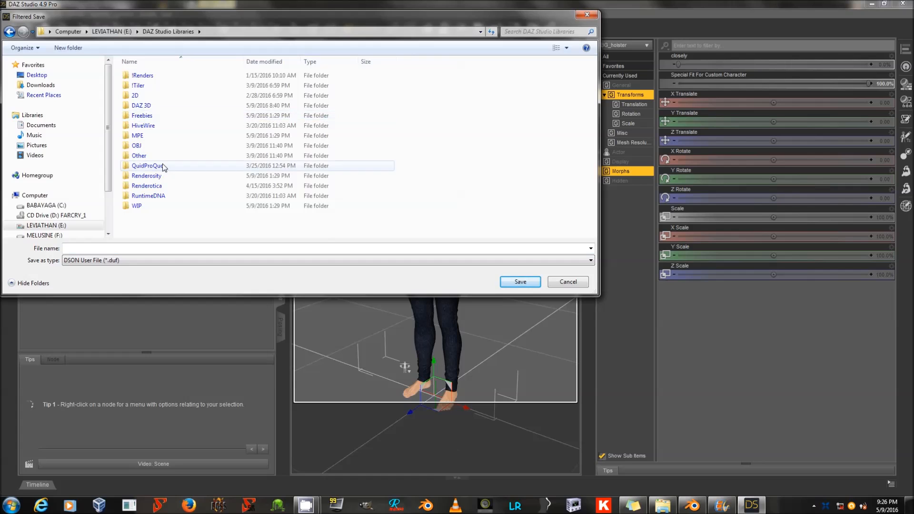
{"action": "double_click", "coordinate": [164, 107]}
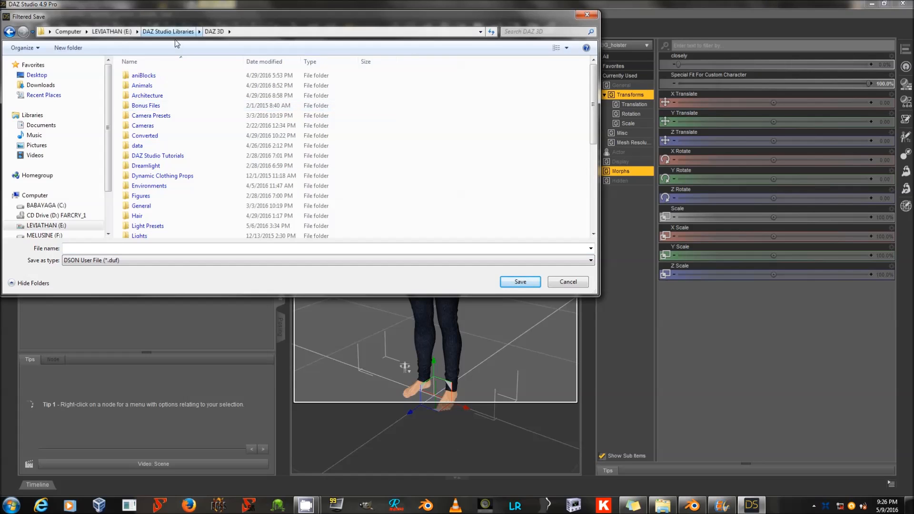
{"action": "left_click", "coordinate": [196, 114]}
{"action": "scroll", "coordinate": [182, 153], "scroll_direction": "down", "scroll_amount": 4}
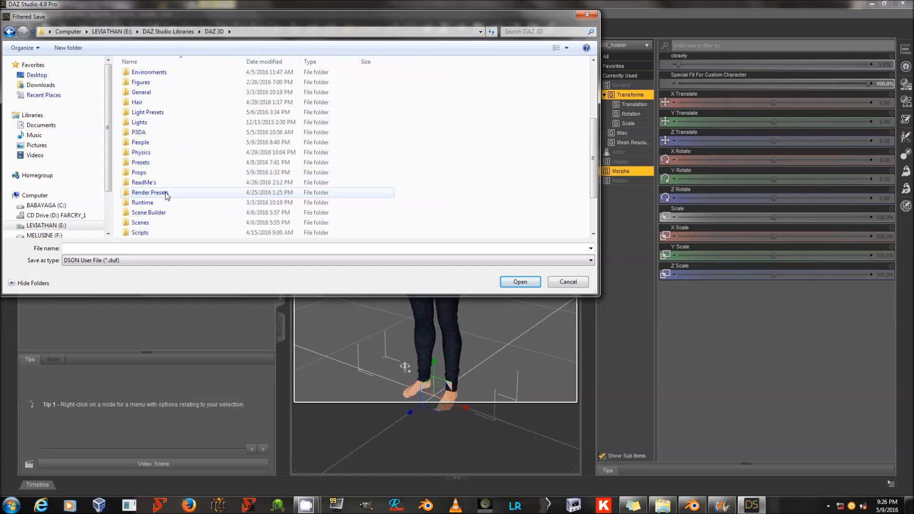
{"action": "double_click", "coordinate": [168, 143]}
{"action": "double_click", "coordinate": [185, 127]}
{"action": "double_click", "coordinate": [174, 96]}
Step: Create a folder named BadGuy_2 inside the Clothing folder and open it as the save location
{"action": "right_click", "coordinate": [195, 149]}
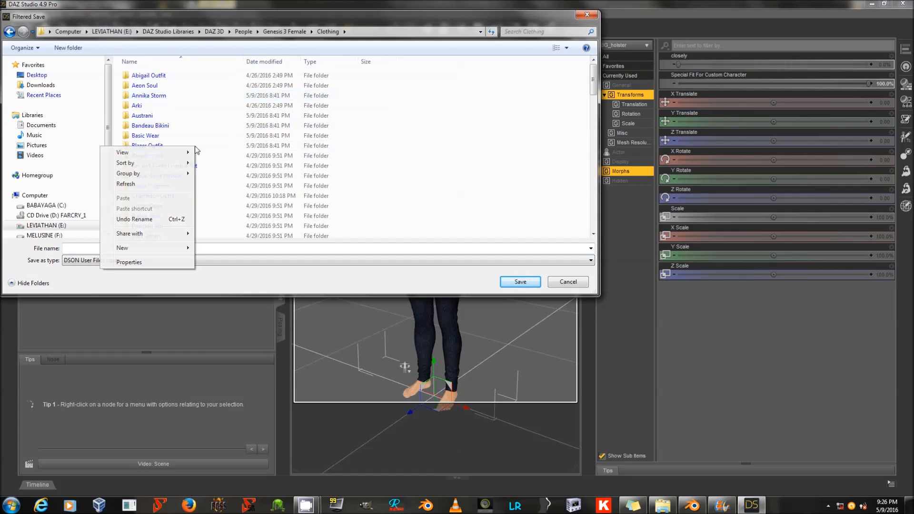
{"action": "mouse_move", "coordinate": [167, 247]}
{"action": "left_click", "coordinate": [212, 248]}
{"action": "type", "text": "BadGuy)"}
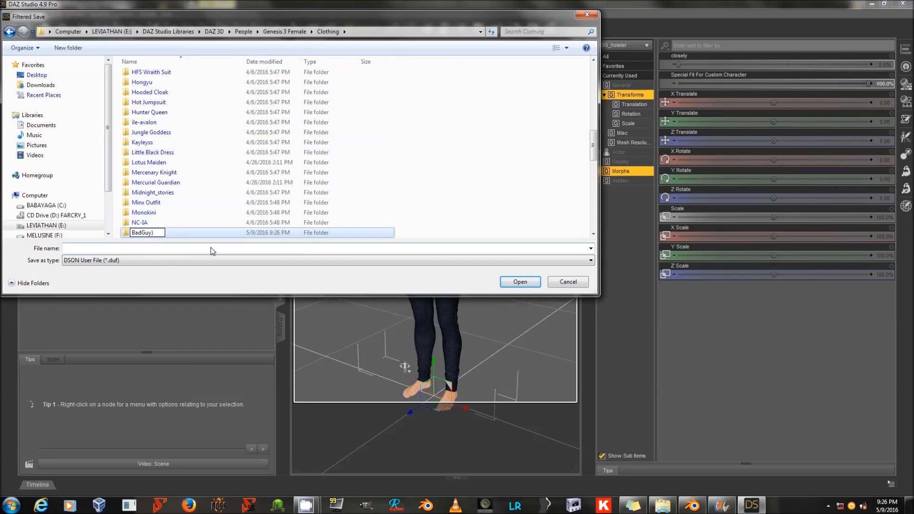
{"action": "key", "text": "BackSpace"}
{"action": "type", "text": "_2"}
{"action": "key", "text": "Return"}
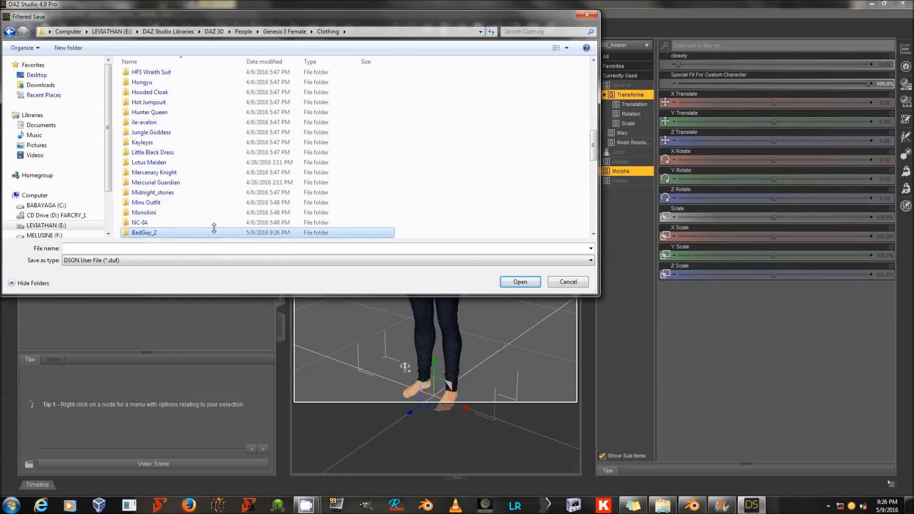
{"action": "double_click", "coordinate": [190, 75]}
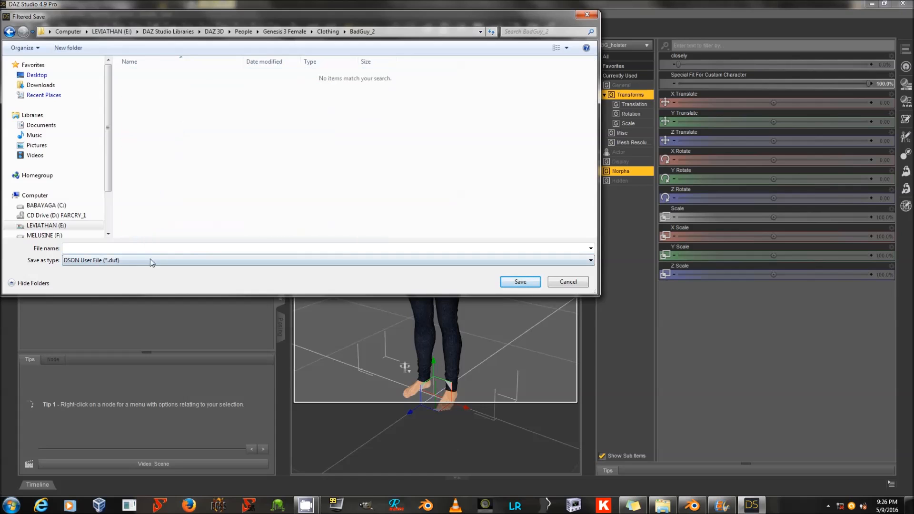
Step: Save the asset as Holster, filling in the vendor name and setting the product name to badguy2
{"action": "left_click", "coordinate": [155, 249]}
{"action": "type", "text": "Holster"}
{"action": "key", "text": "Return"}
{"action": "left_click_drag", "start_coordinate": [222, 184], "coordinate": [134, 178]}
{"action": "type", "text": "smay"}
{"action": "key", "text": "Tab"}
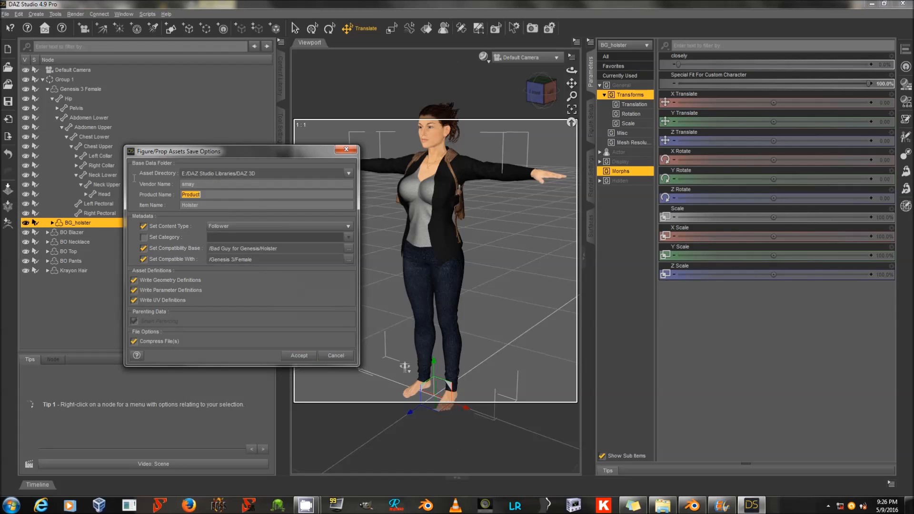
{"action": "type", "text": "badguy2"}
{"action": "left_click", "coordinate": [299, 356]}
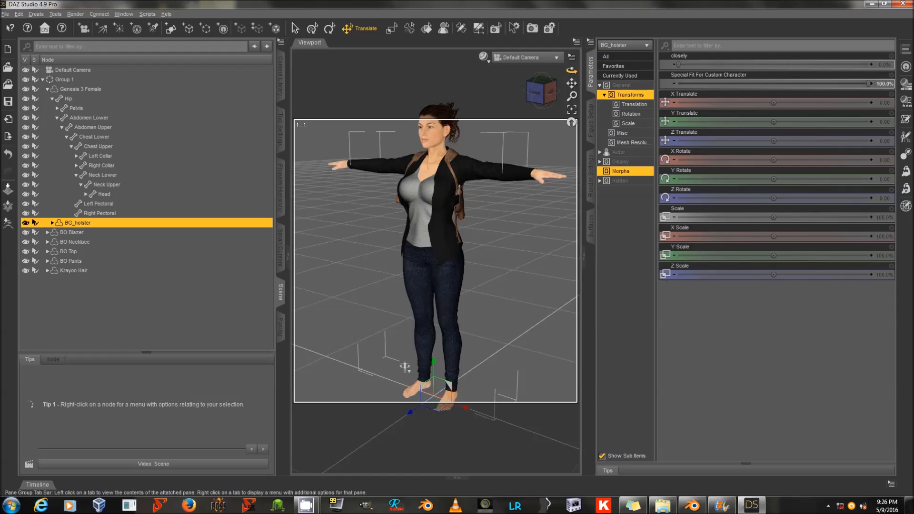
{"action": "left_click_drag", "start_coordinate": [405, 366], "coordinate": [405, 388], "text": "alt"}
{"action": "left_click_drag", "start_coordinate": [571, 70], "coordinate": [464, 95]}
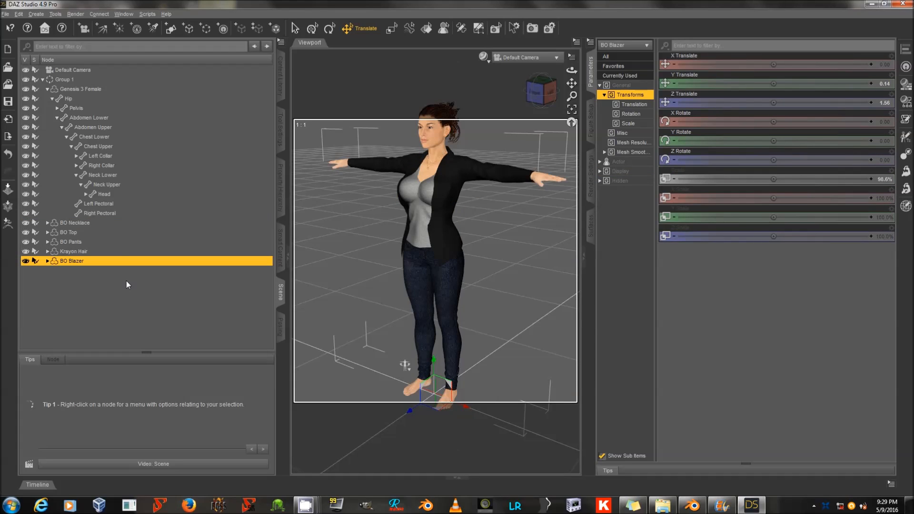
Step: Move BO Top out of Group 1 to the scene's top level and hide it
{"action": "left_click", "coordinate": [118, 234]}
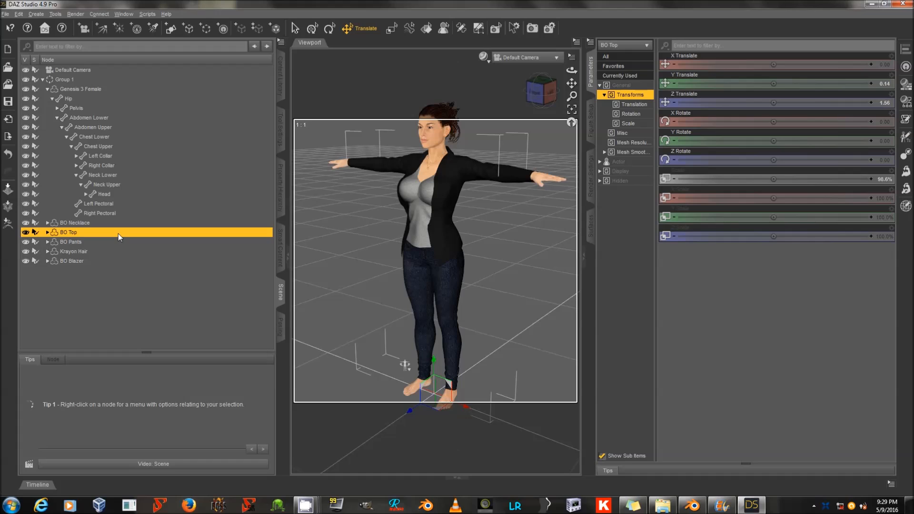
{"action": "left_click_drag", "start_coordinate": [85, 281], "coordinate": [86, 282]}
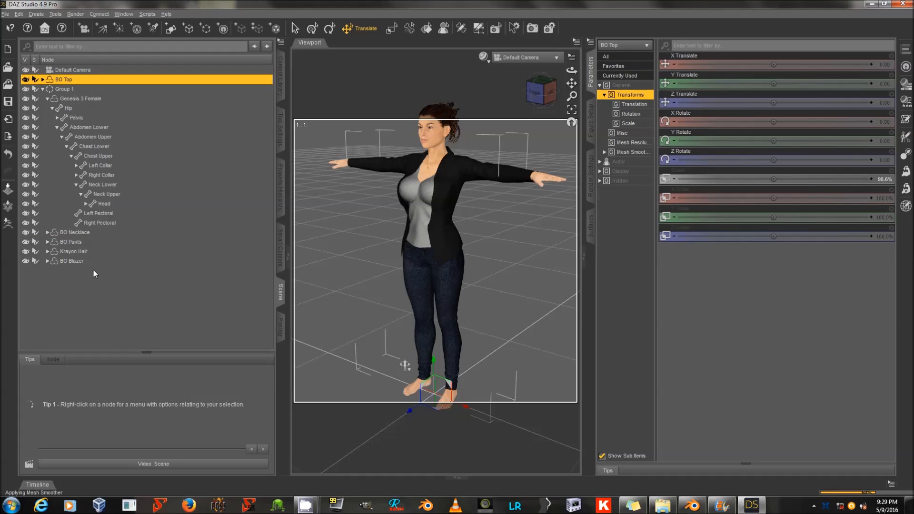
{"action": "left_click", "coordinate": [87, 90]}
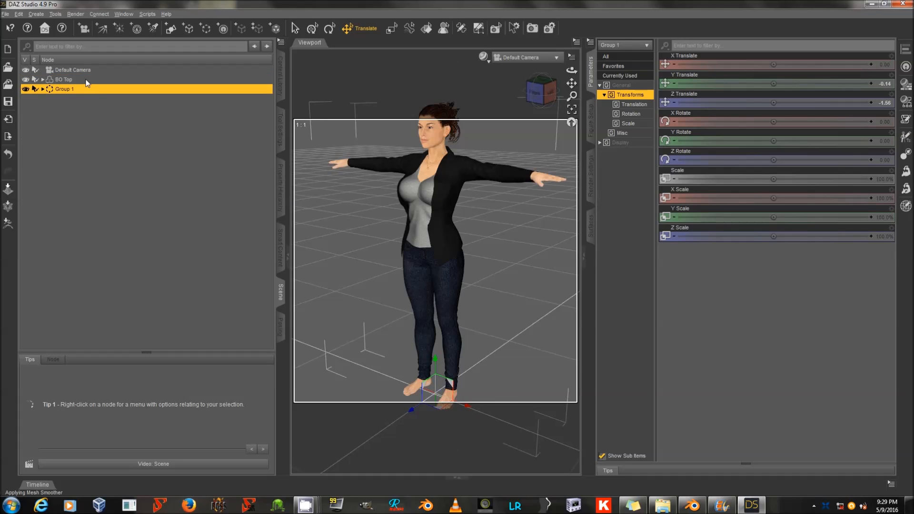
{"action": "left_click", "coordinate": [85, 81]}
{"action": "left_click", "coordinate": [27, 80]}
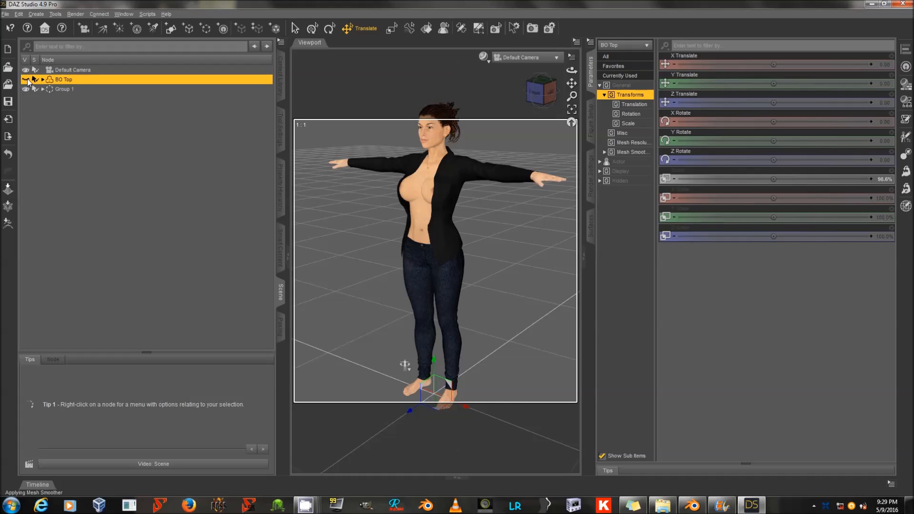
Step: Show the BO Top, set the viewport draw style to Smooth Shaded, and hide Group 1
{"action": "left_click", "coordinate": [27, 80]}
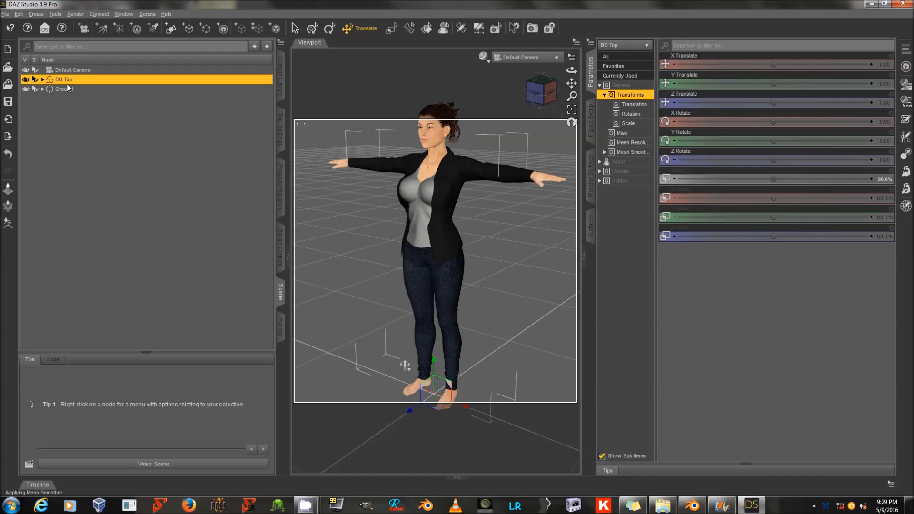
{"action": "right_click", "coordinate": [424, 135]}
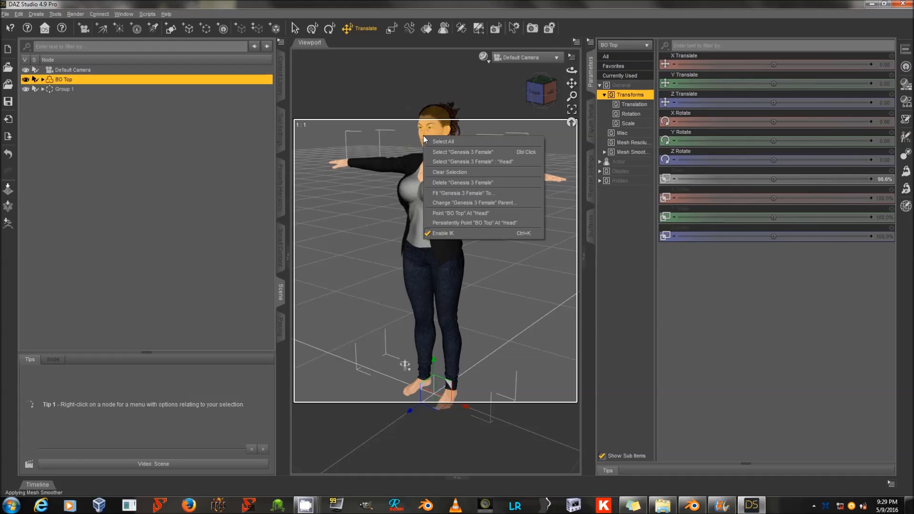
{"action": "left_click", "coordinate": [484, 56]}
{"action": "left_click", "coordinate": [483, 56]}
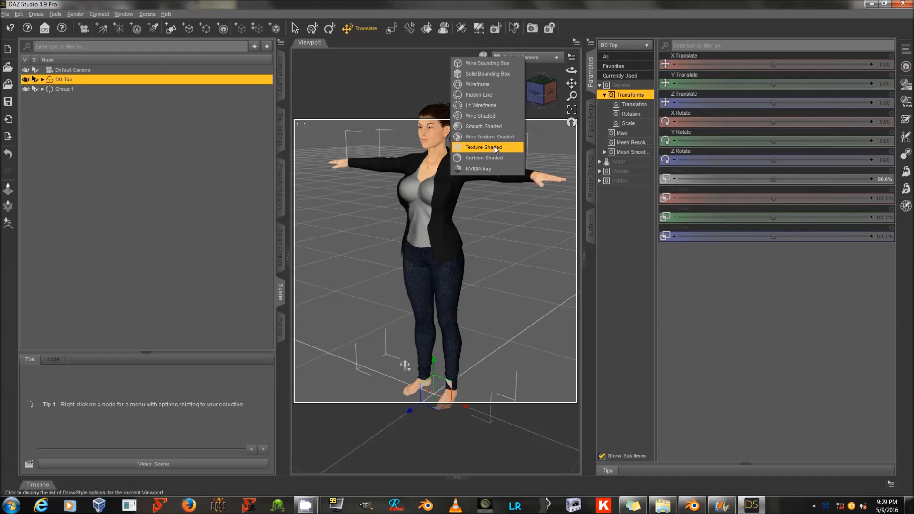
{"action": "left_click", "coordinate": [497, 129]}
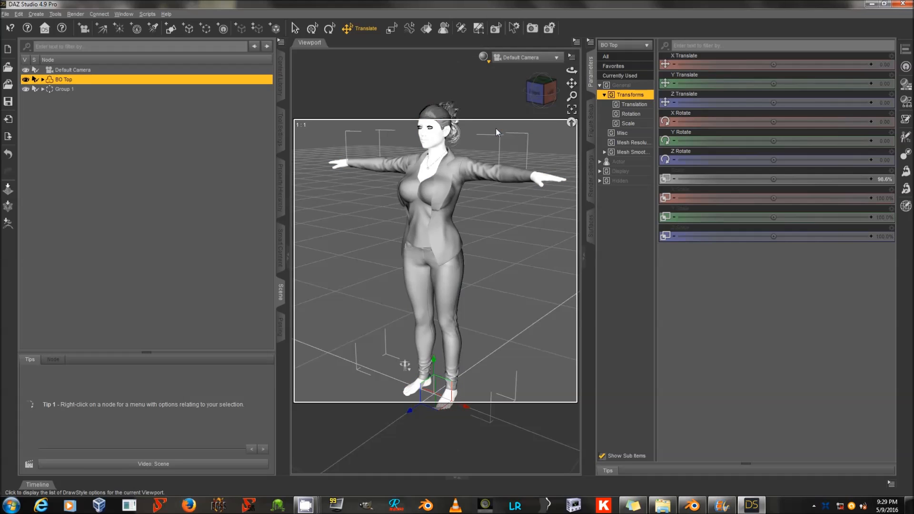
{"action": "left_click", "coordinate": [24, 91]}
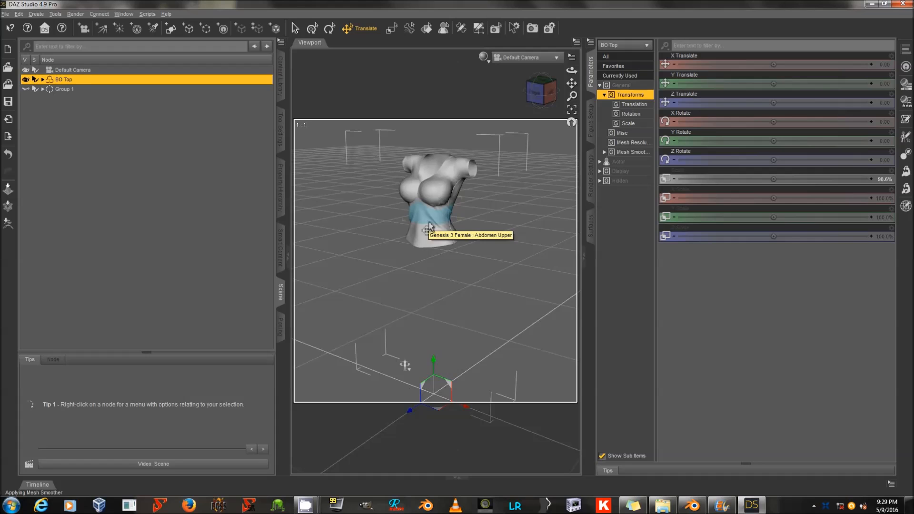
Step: Turn off mesh smoothing for the BO Top and set its smoothing iterations and collision iterations to 0
{"action": "left_click", "coordinate": [637, 143]}
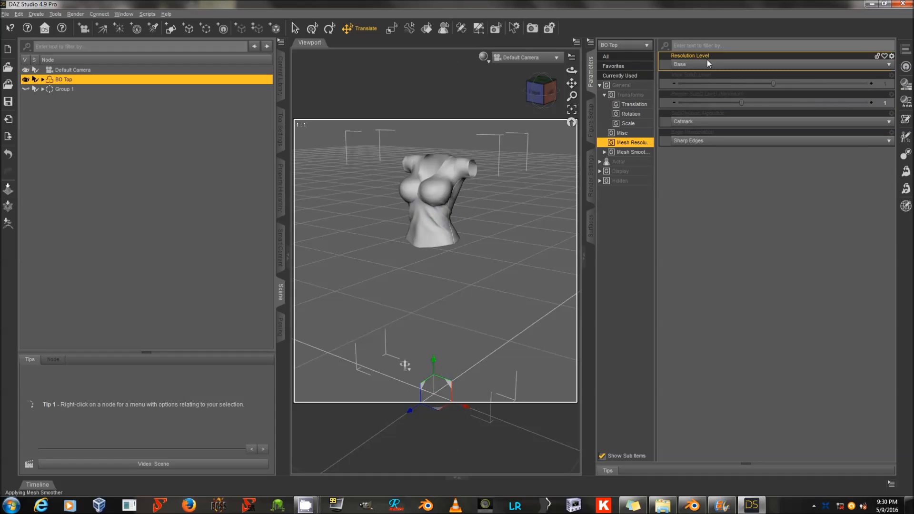
{"action": "left_click_drag", "start_coordinate": [696, 84], "coordinate": [665, 107]}
{"action": "left_click", "coordinate": [631, 152]}
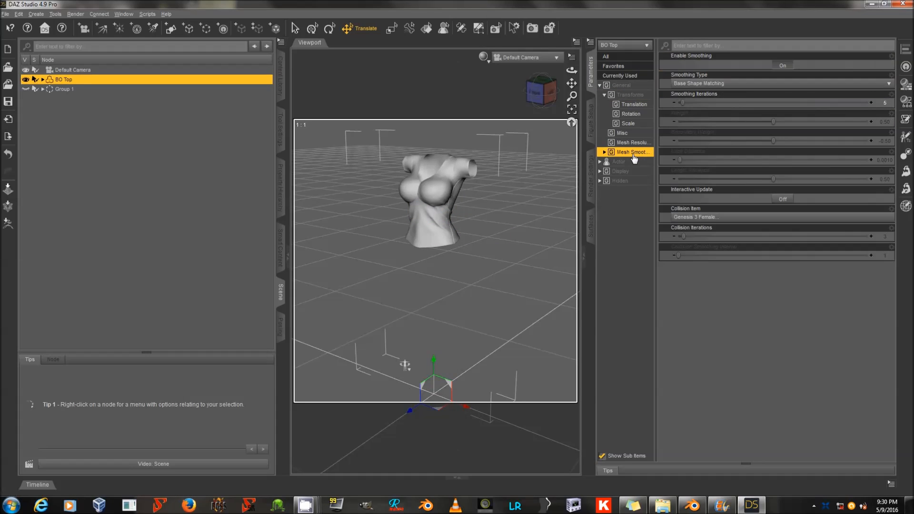
{"action": "left_click", "coordinate": [786, 66]}
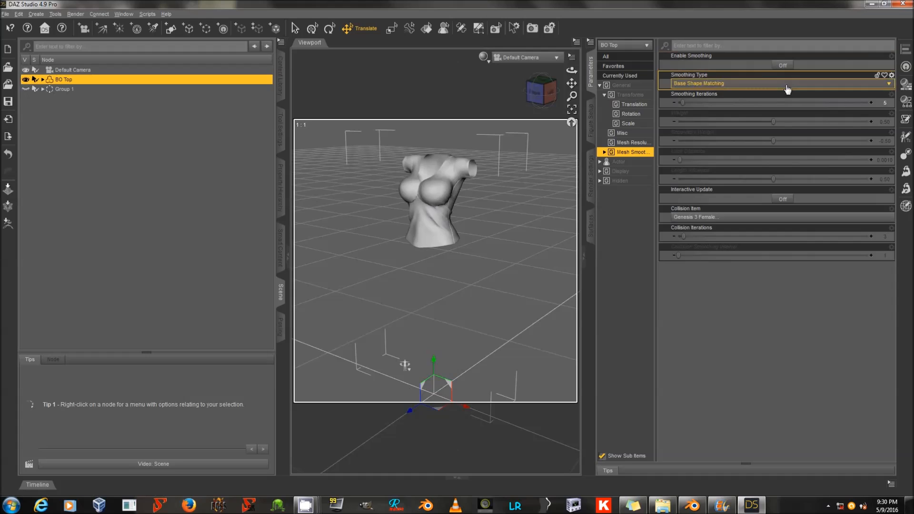
{"action": "left_click_drag", "start_coordinate": [683, 102], "coordinate": [714, 101]}
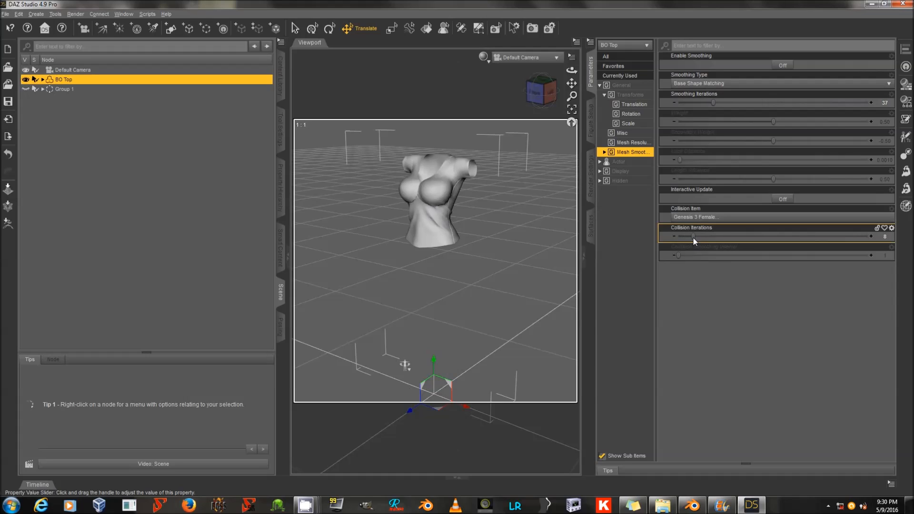
{"action": "left_click_drag", "start_coordinate": [694, 238], "coordinate": [669, 238]}
{"action": "left_click_drag", "start_coordinate": [713, 101], "coordinate": [666, 109]}
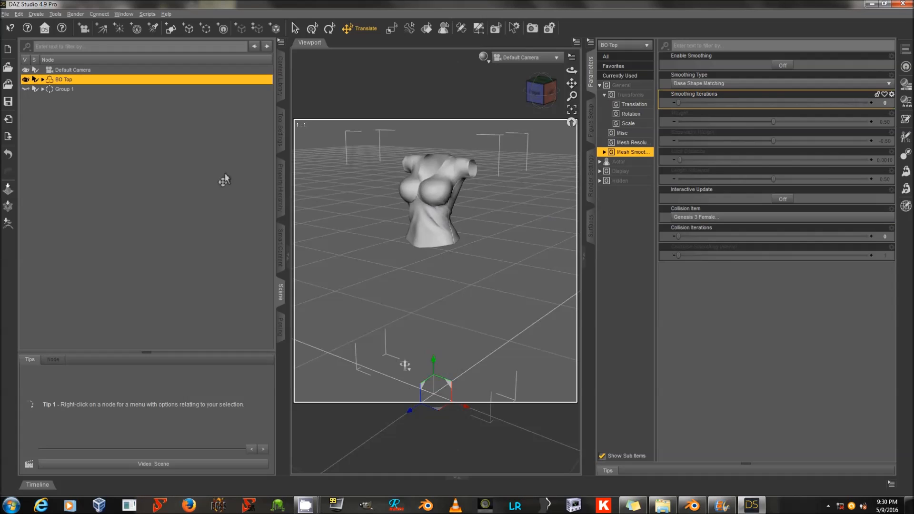
Step: Export the BO Top as Special Fit For Custom Character.obj into a new folder named shirt inside BGholstermorphs
{"action": "key", "text": "alt+f"}
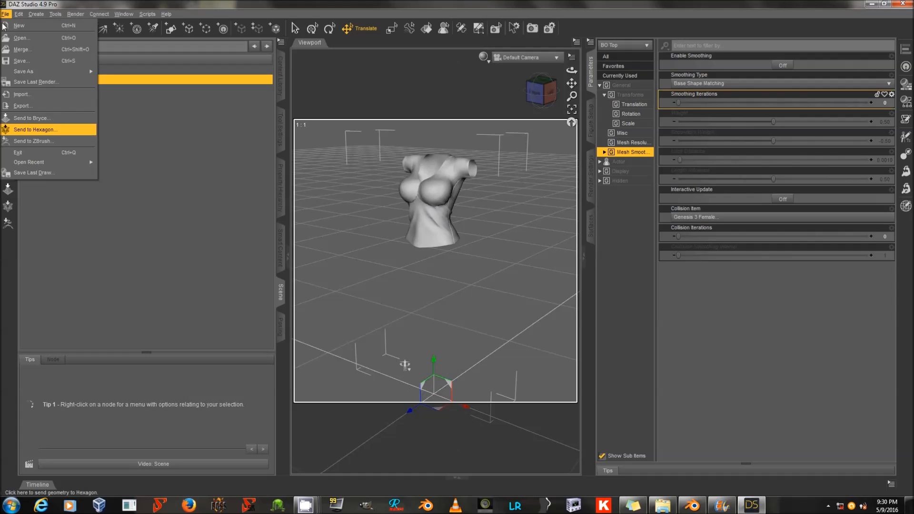
{"action": "left_click", "coordinate": [45, 105]}
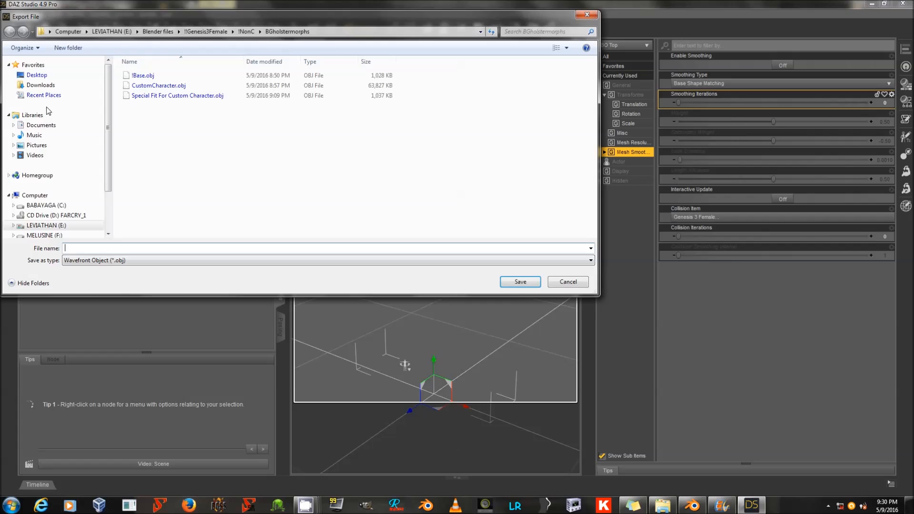
{"action": "left_click", "coordinate": [198, 97]}
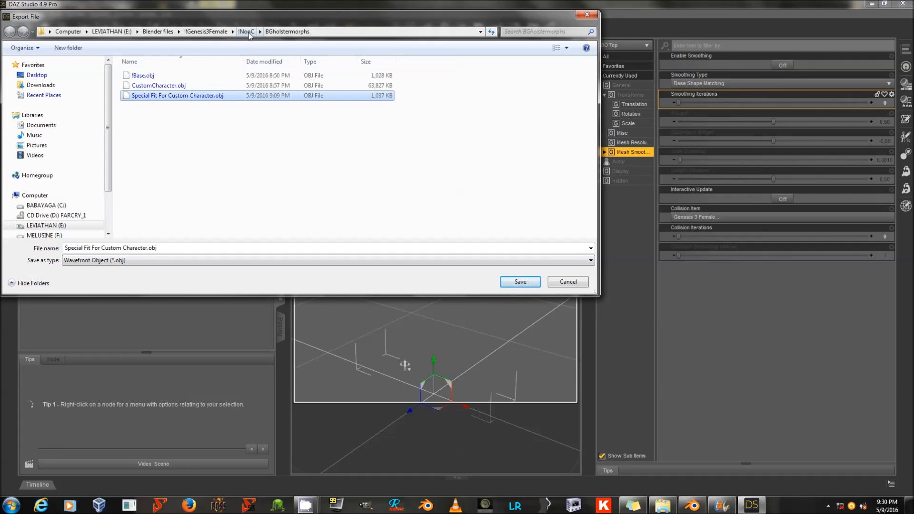
{"action": "right_click", "coordinate": [199, 110]}
{"action": "mouse_move", "coordinate": [165, 210]}
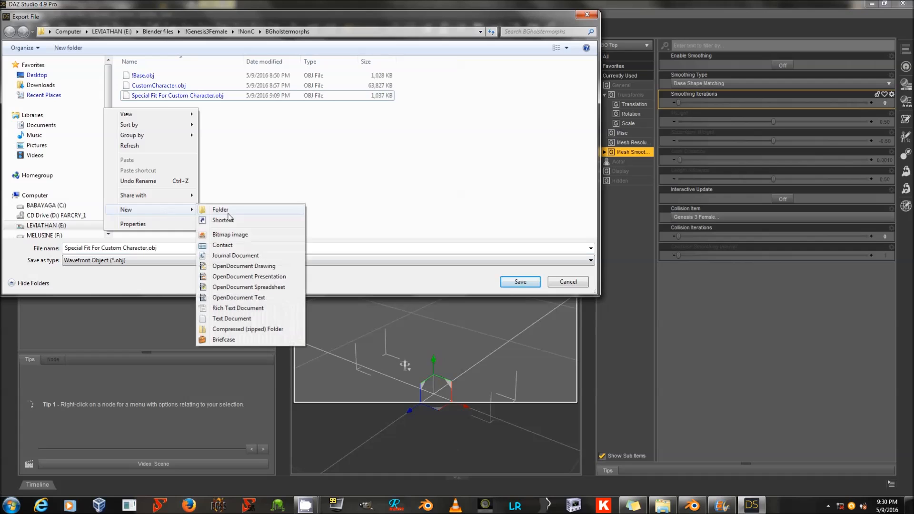
{"action": "left_click", "coordinate": [228, 212]}
{"action": "type", "text": "shirt"}
{"action": "key", "text": "Return"}
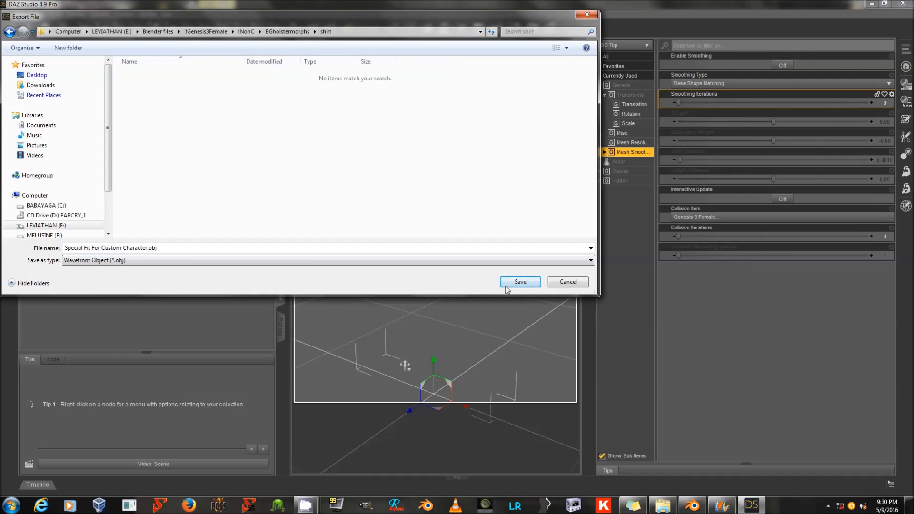
{"action": "left_click", "coordinate": [521, 281]}
{"action": "left_click", "coordinate": [397, 419]}
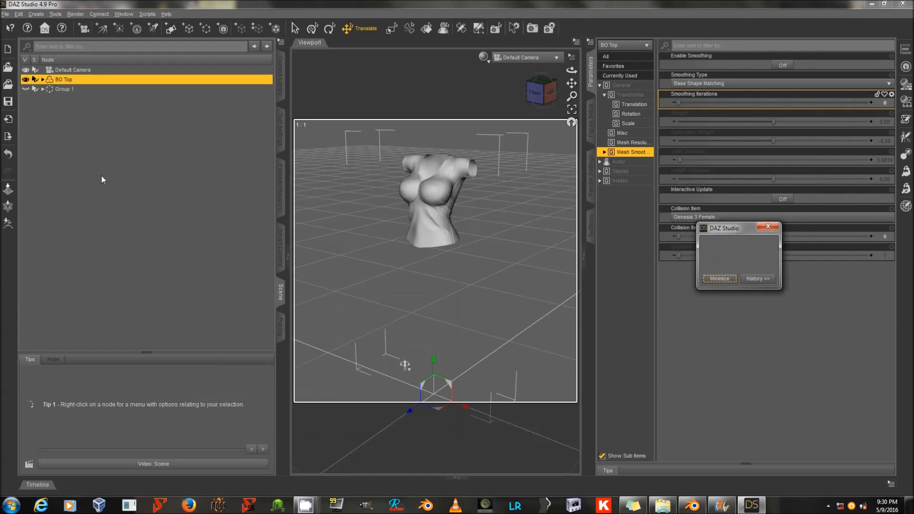
Step: Show Group 1 again, hide the BO Top, and select Group 1
{"action": "left_click", "coordinate": [24, 88]}
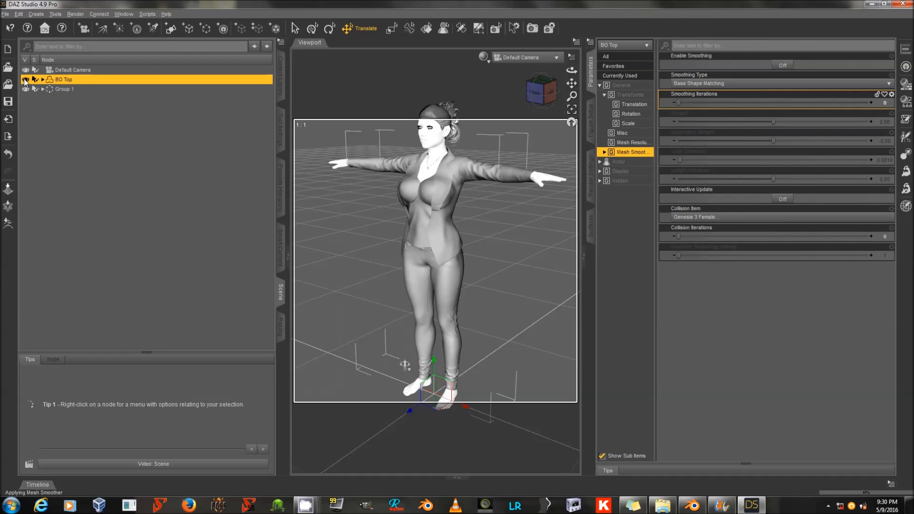
{"action": "left_click", "coordinate": [25, 79]}
{"action": "left_click", "coordinate": [94, 103]}
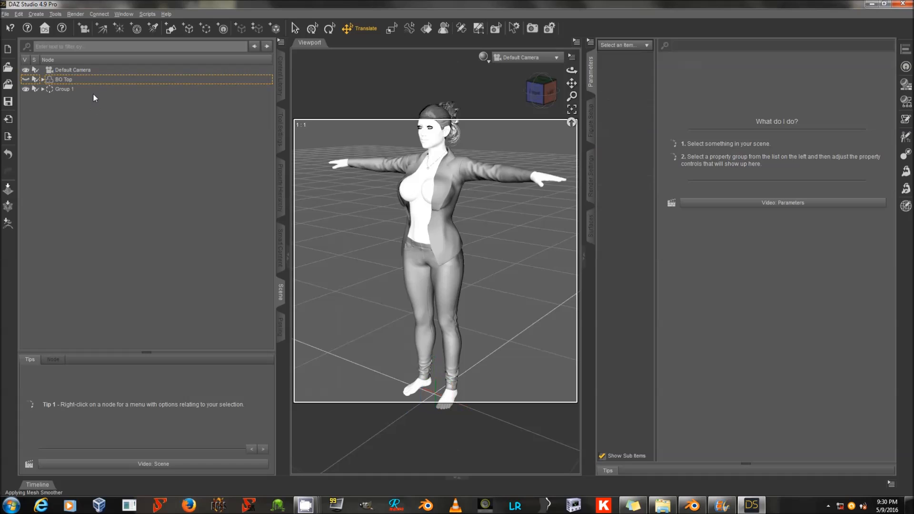
{"action": "left_click", "coordinate": [93, 92]}
{"action": "key", "text": "alt+f"}
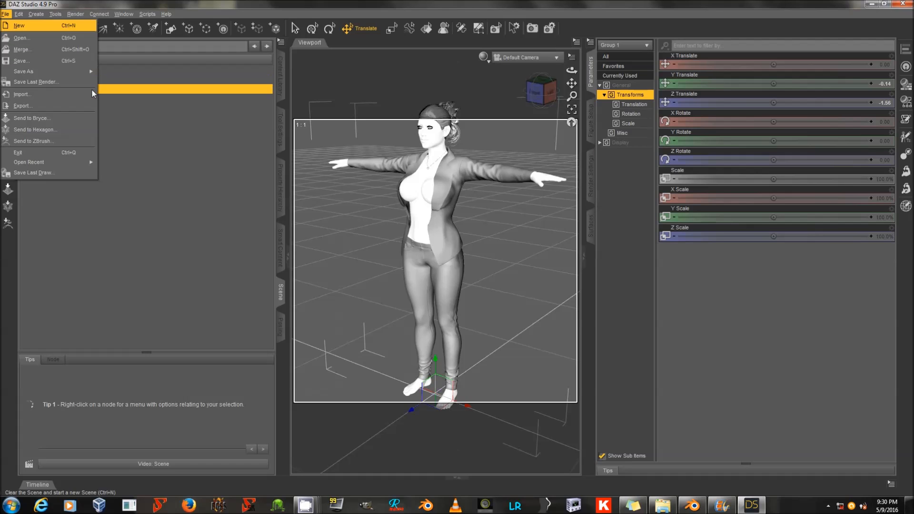
{"action": "left_click", "coordinate": [63, 106]}
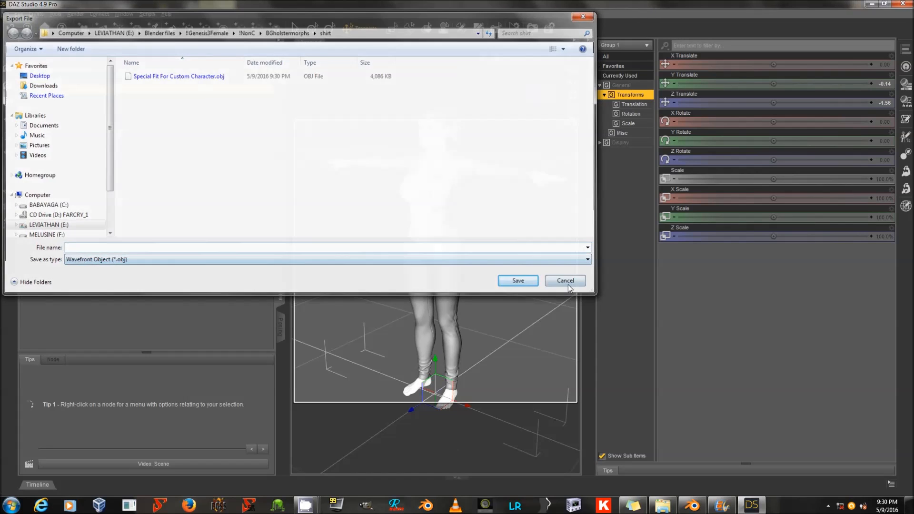
{"action": "left_click", "coordinate": [568, 284]}
Step: Hide the BO Blazer in Group 1 and export the remaining figure as gef.obj into the shirt folder
{"action": "left_click", "coordinate": [43, 89]}
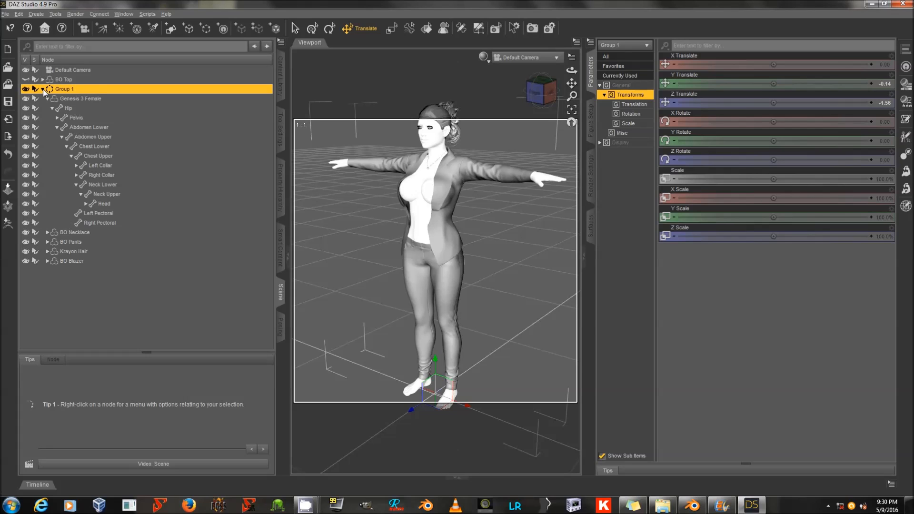
{"action": "left_click", "coordinate": [25, 261]}
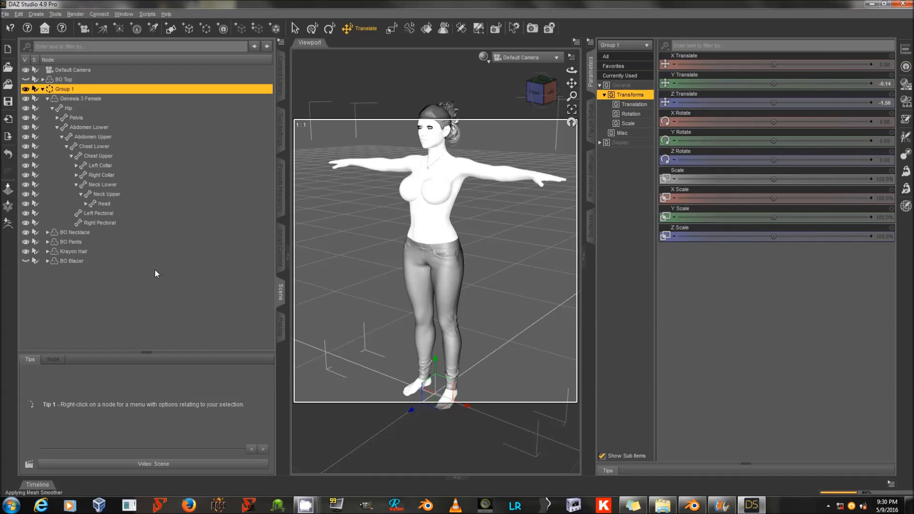
{"action": "key", "text": "alt+f"}
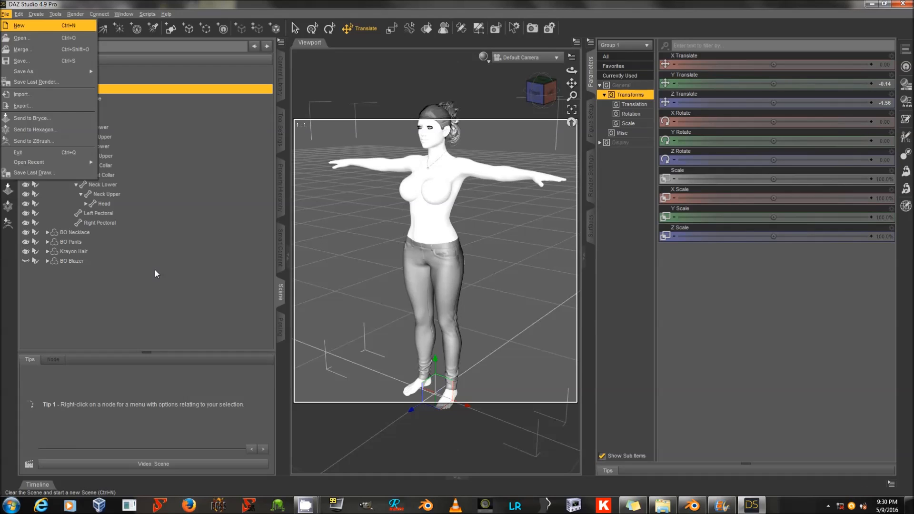
{"action": "left_click", "coordinate": [40, 107]}
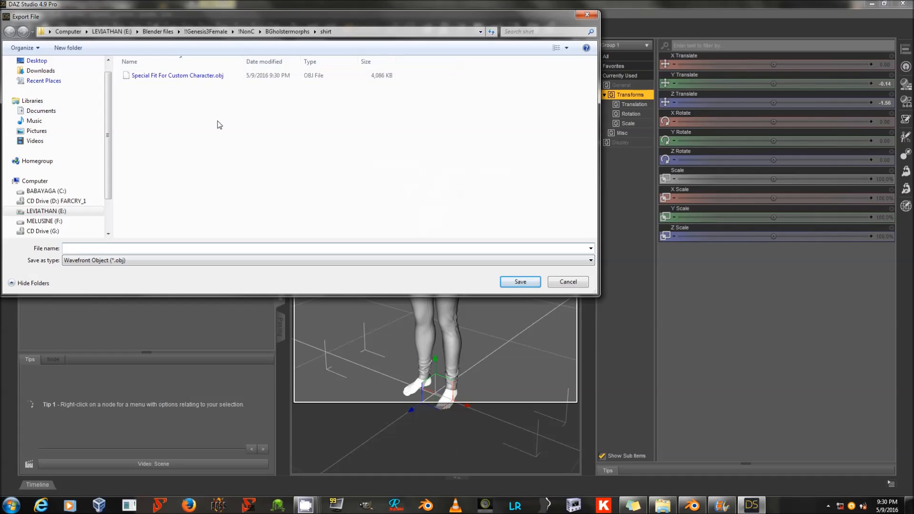
{"action": "type", "text": "p1"}
{"action": "key", "text": "Return"}
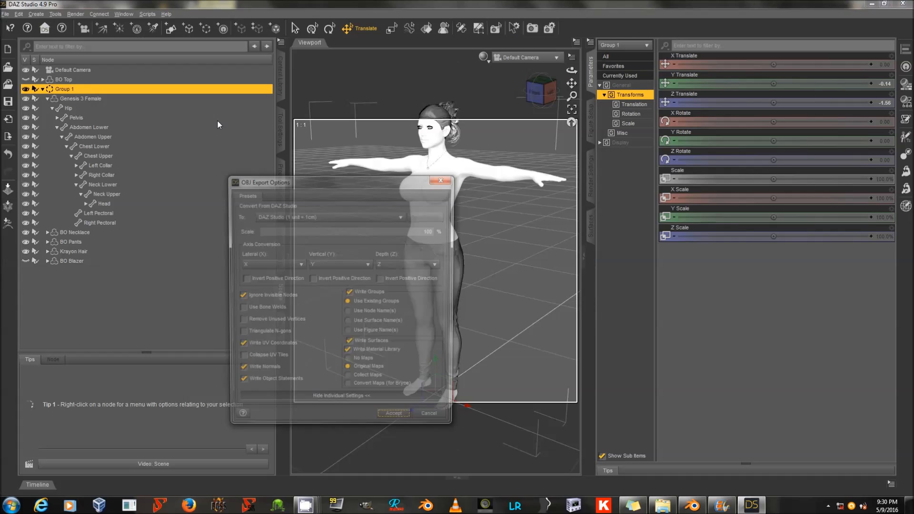
{"action": "left_click", "coordinate": [396, 419]}
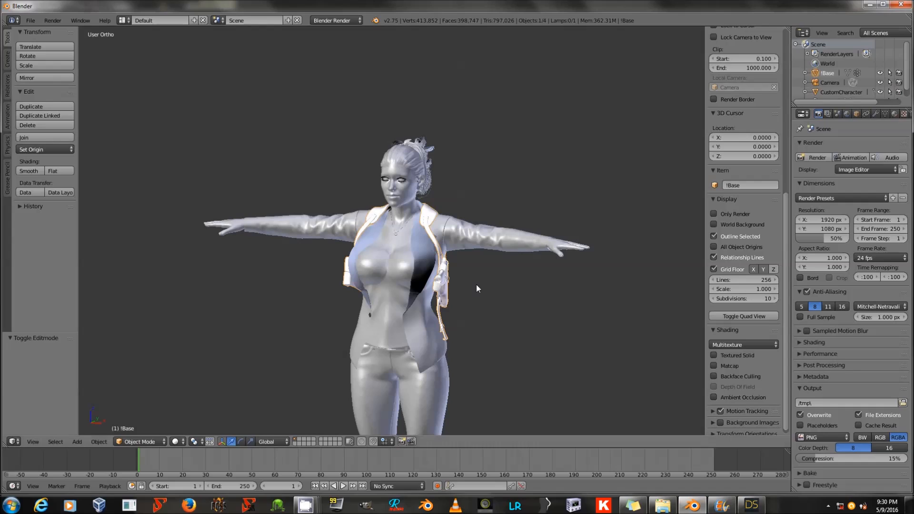
Step: Switch to Blender and display only the empty second layer of the scene
{"action": "scroll", "coordinate": [476, 284], "scroll_direction": "down", "scroll_amount": 1}
{"action": "scroll", "coordinate": [478, 257], "scroll_direction": "down", "scroll_amount": 1}
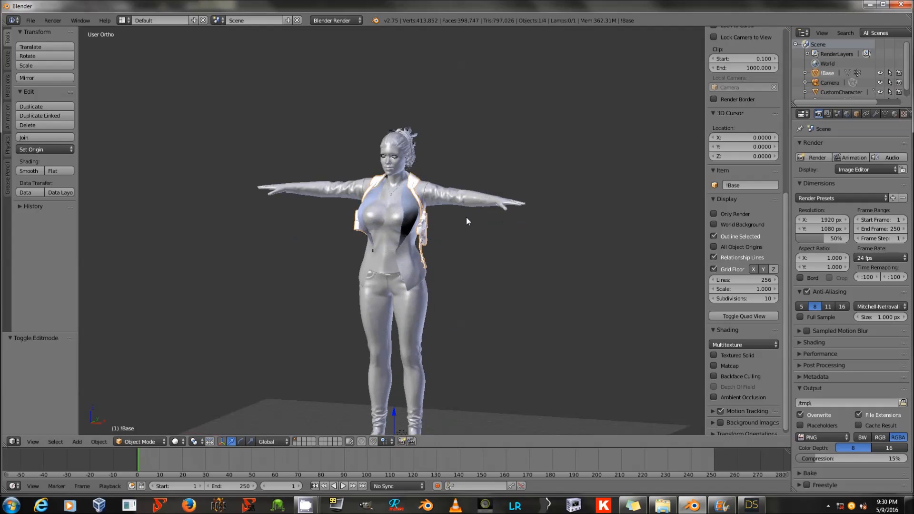
{"action": "left_click", "coordinate": [301, 441]}
{"action": "left_click", "coordinate": [296, 438]}
{"action": "middle_click_drag", "start_coordinate": [480, 272], "coordinate": [472, 251]}
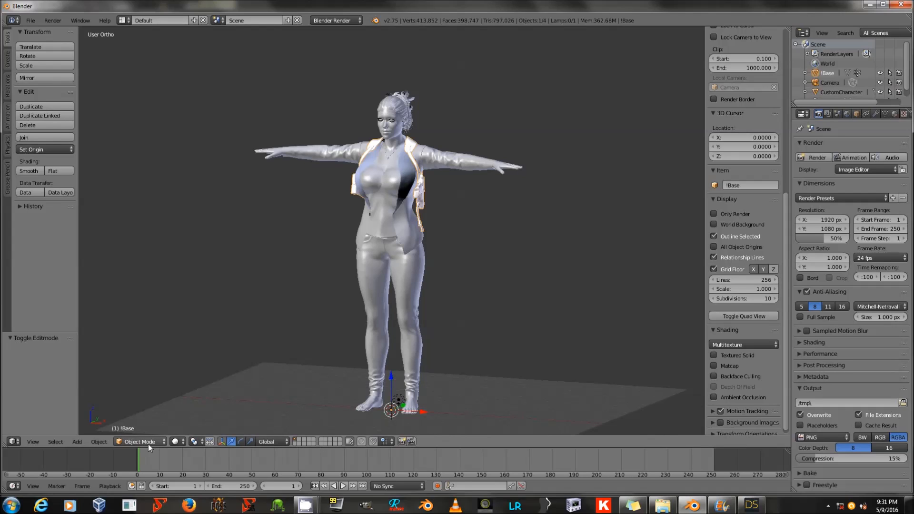
{"action": "left_click", "coordinate": [299, 440]}
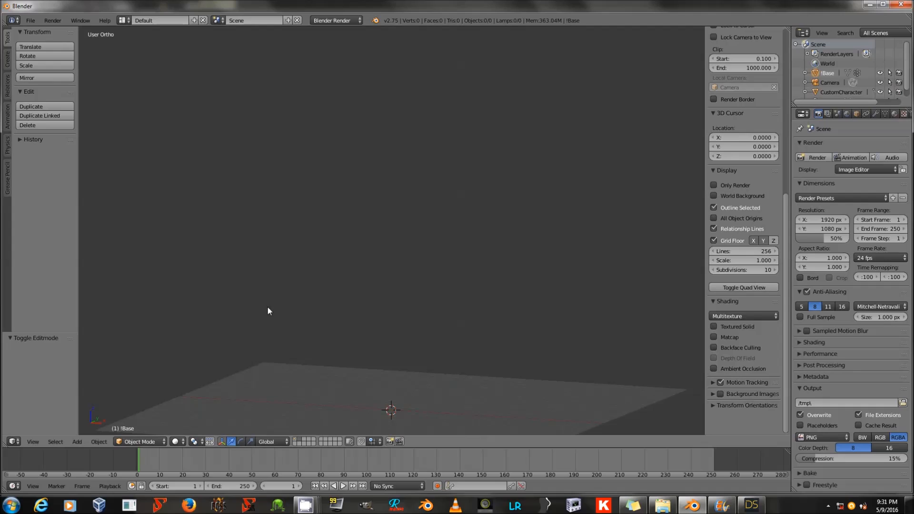
{"action": "left_click", "coordinate": [295, 440]}
{"action": "left_click", "coordinate": [300, 440]}
Step: Import gef.obj from the shirt folder as Wavefront OBJ with Keep Vert Order, and deselect everything
{"action": "left_click", "coordinate": [32, 21]}
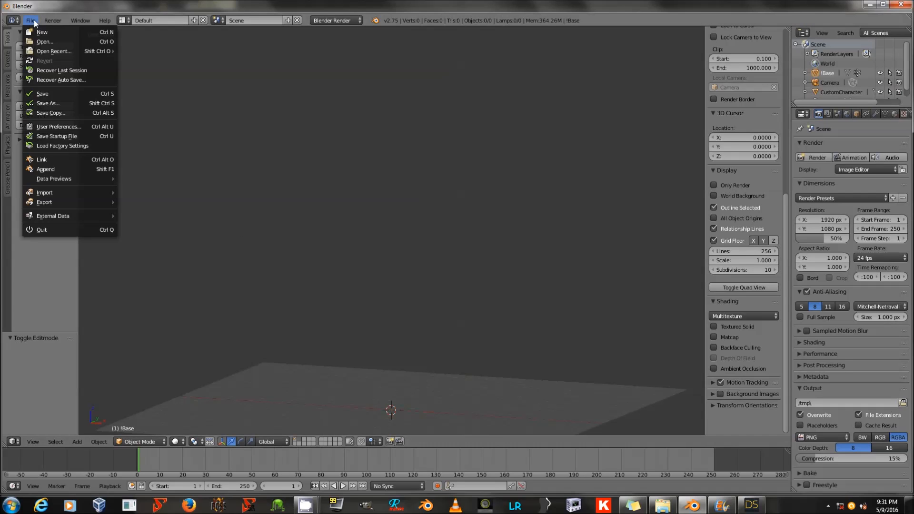
{"action": "mouse_move", "coordinate": [82, 194]}
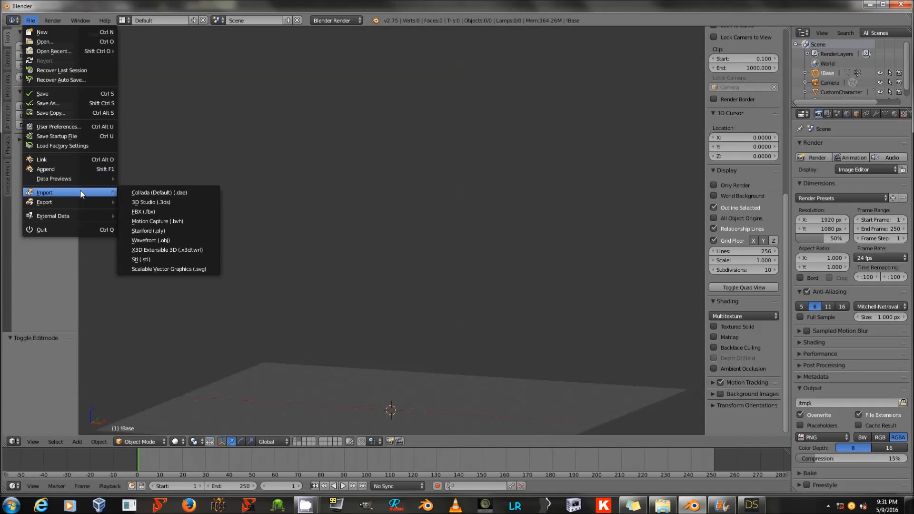
{"action": "left_click", "coordinate": [173, 241]}
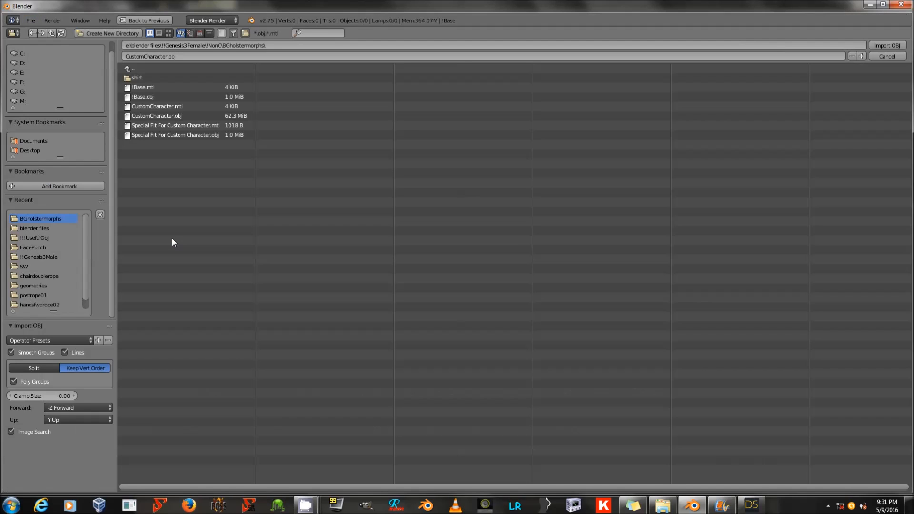
{"action": "left_click", "coordinate": [158, 79]}
{"action": "left_click", "coordinate": [157, 87]}
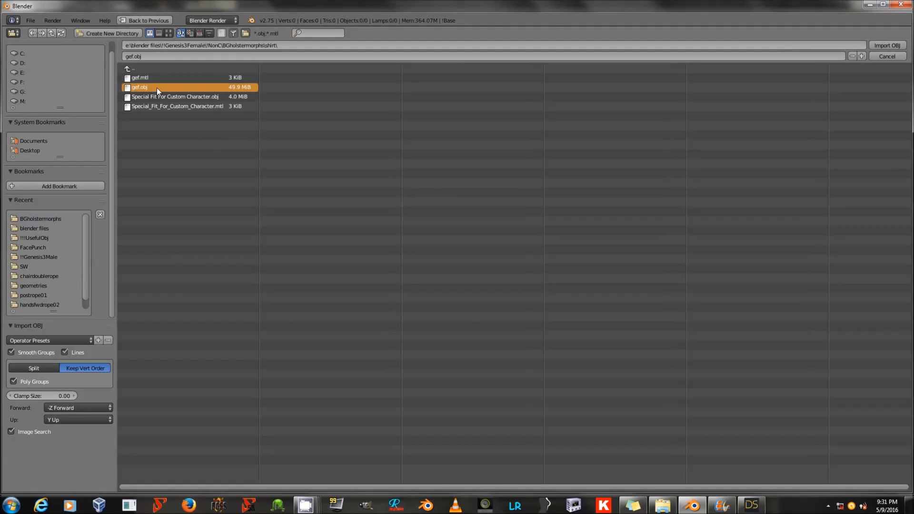
{"action": "left_click", "coordinate": [72, 340]}
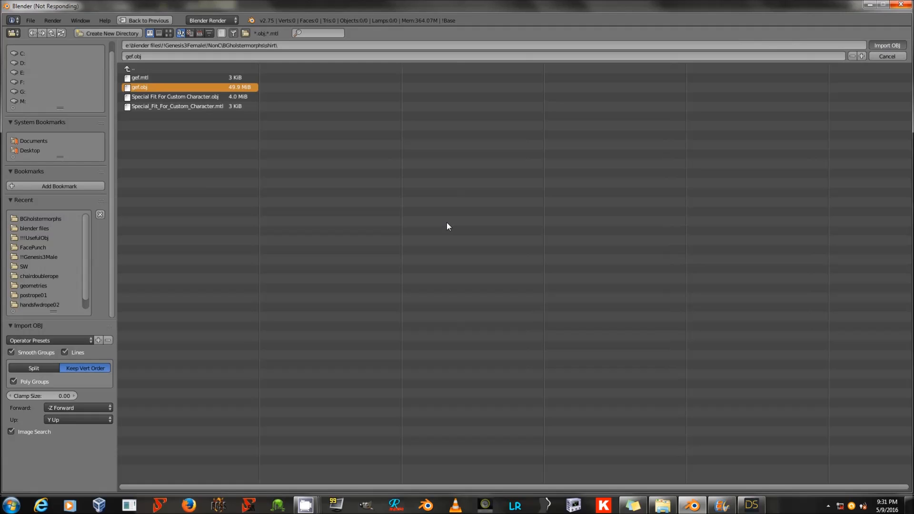
{"action": "key", "text": "a"}
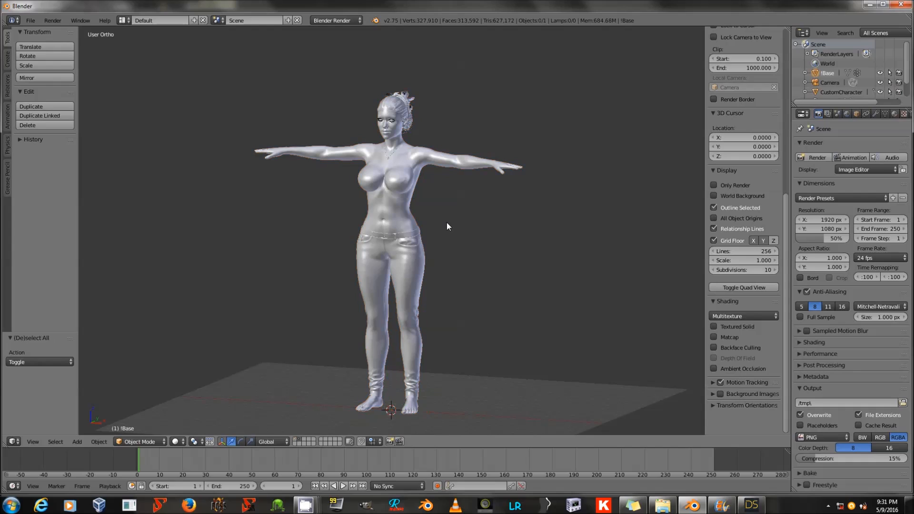
Step: Import Special Fit For Custom Character.obj from the shirt folder as Wavefront OBJ using the Daz operator preset
{"action": "left_click", "coordinate": [31, 20]}
{"action": "mouse_move", "coordinate": [82, 193]}
{"action": "left_click", "coordinate": [170, 239]}
{"action": "left_click", "coordinate": [145, 98]}
{"action": "left_click", "coordinate": [70, 339]}
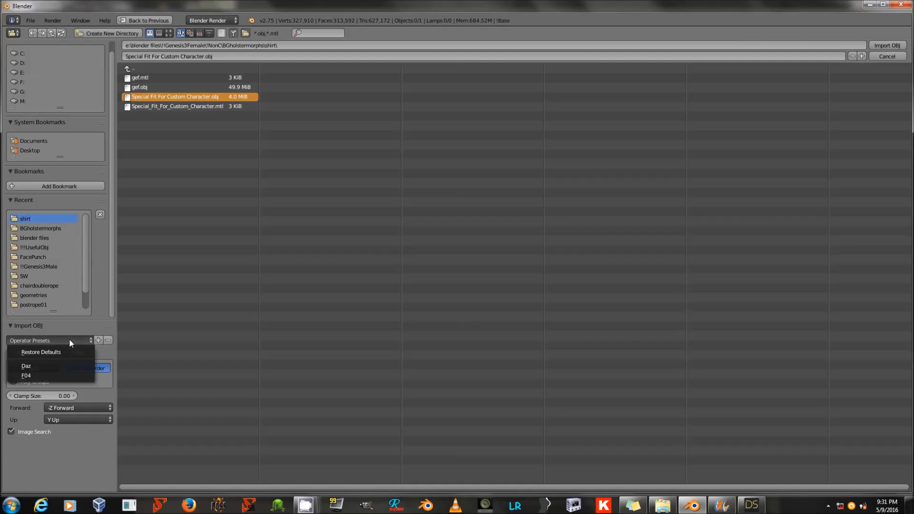
{"action": "left_click", "coordinate": [61, 366]}
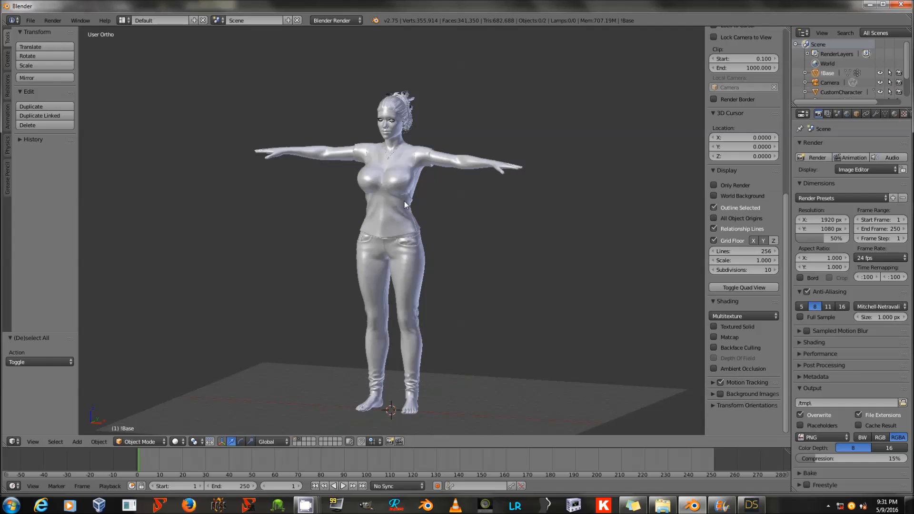
Step: Select the imported shirt on the figure and switch it to Sculpt Mode
{"action": "right_click_drag", "start_coordinate": [404, 201], "coordinate": [475, 207]}
{"action": "right_click", "coordinate": [475, 207]}
{"action": "middle_click_drag", "start_coordinate": [482, 197], "coordinate": [373, 197], "text": "shift"}
{"action": "scroll", "coordinate": [482, 230], "scroll_direction": "up", "scroll_amount": 4}
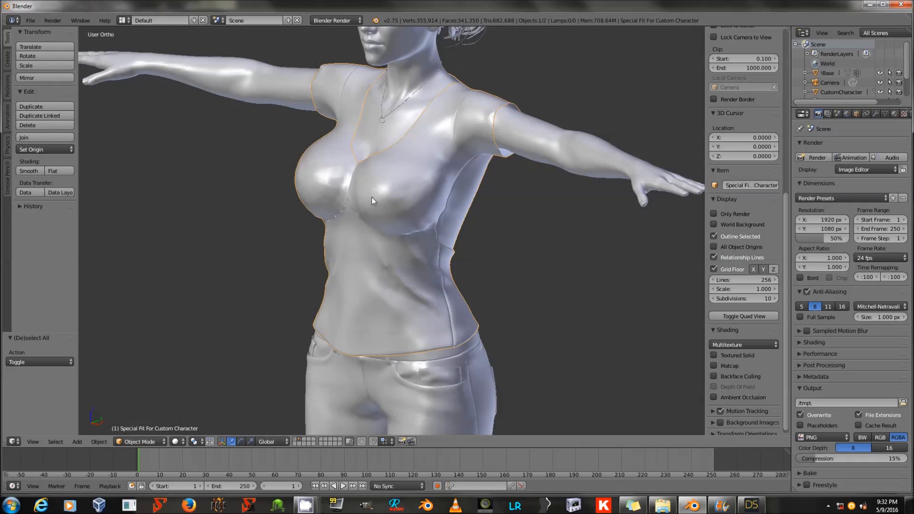
{"action": "left_click", "coordinate": [130, 441]}
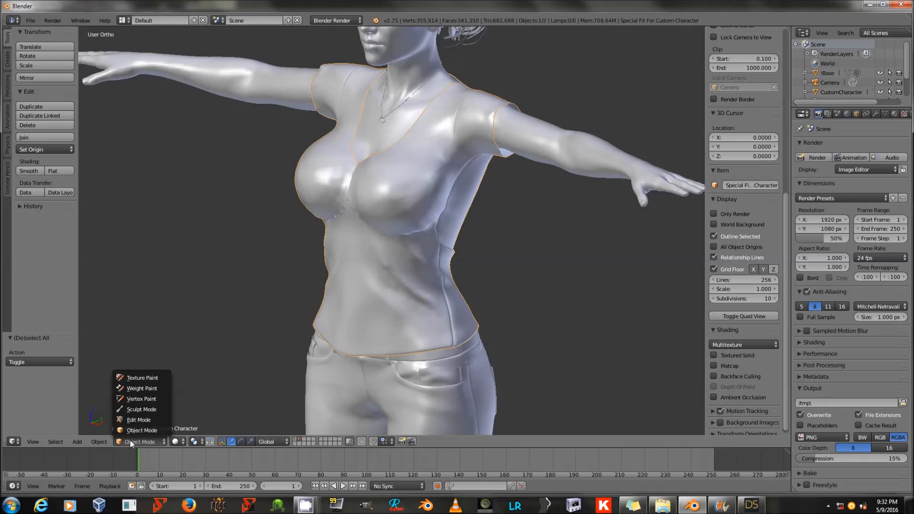
{"action": "left_click", "coordinate": [151, 413]}
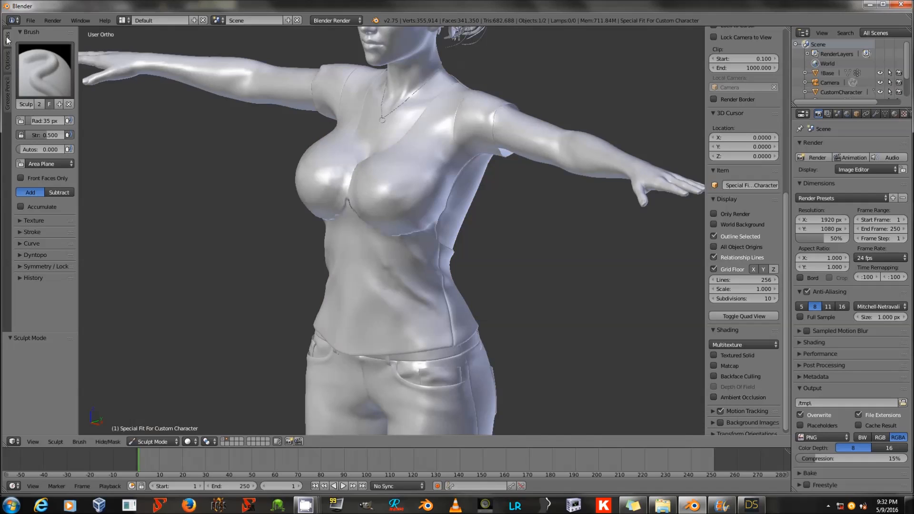
Step: Choose the Smooth sculpt brush and set its radius to 138 px and strength to 0.522
{"action": "left_click", "coordinate": [37, 62]}
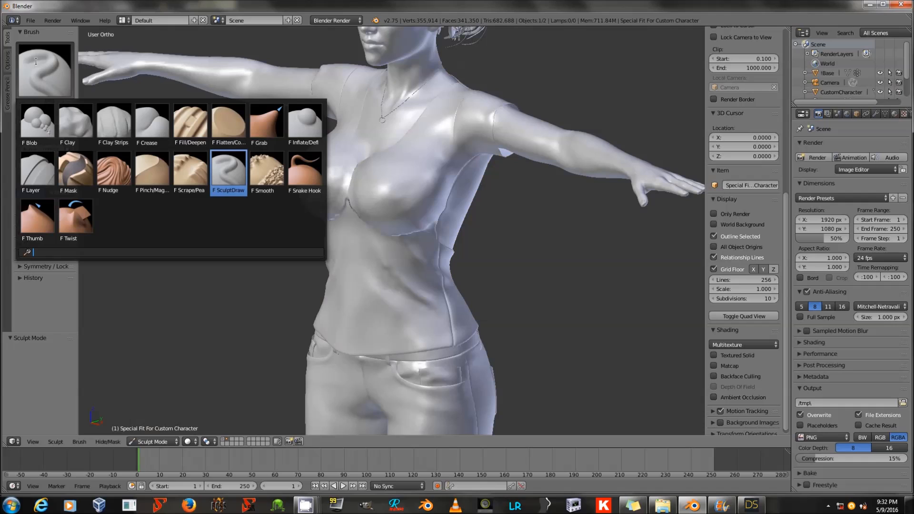
{"action": "left_click", "coordinate": [269, 177]}
{"action": "middle_click_drag", "start_coordinate": [510, 226], "coordinate": [322, 222]}
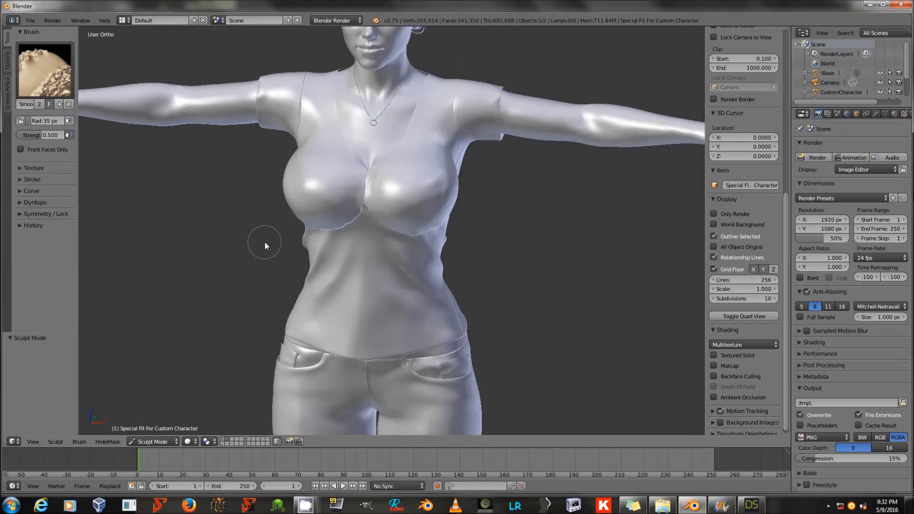
{"action": "scroll", "coordinate": [264, 241], "scroll_direction": "down", "scroll_amount": 4}
{"action": "scroll", "coordinate": [264, 241], "scroll_direction": "up", "scroll_amount": 4}
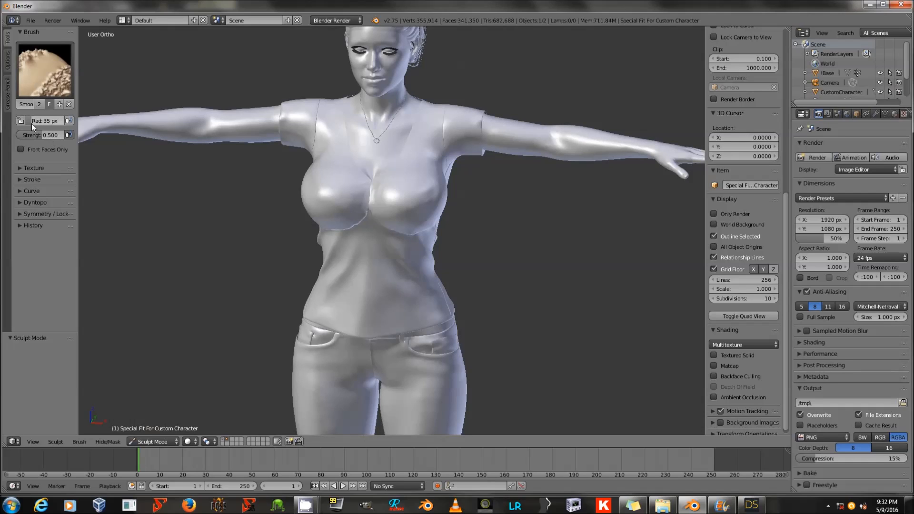
{"action": "left_click_drag", "start_coordinate": [32, 123], "coordinate": [34, 123]}
{"action": "left_click_drag", "start_coordinate": [44, 135], "coordinate": [52, 135]}
Step: Smooth the shirt under and between the breasts on both sides, evening out the crease below the bust
{"action": "mouse_move", "coordinate": [371, 215]}
{"action": "left_mouse_down"}
{"action": "mouse_move", "coordinate": [372, 204]}
{"action": "mouse_move", "coordinate": [368, 214]}
{"action": "left_mouse_up"}
{"action": "middle_click_drag", "start_coordinate": [346, 212], "coordinate": [367, 204]}
{"action": "scroll", "coordinate": [370, 225], "scroll_direction": "up", "scroll_amount": 4}
{"action": "middle_click_drag", "start_coordinate": [447, 206], "coordinate": [492, 193]}
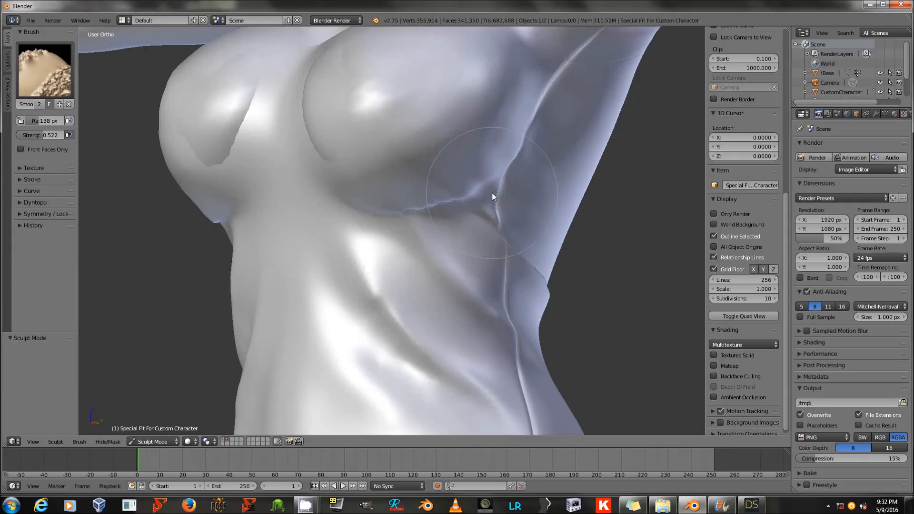
{"action": "scroll", "coordinate": [443, 207], "scroll_direction": "up", "scroll_amount": 2}
{"action": "scroll", "coordinate": [395, 216], "scroll_direction": "down", "scroll_amount": 2}
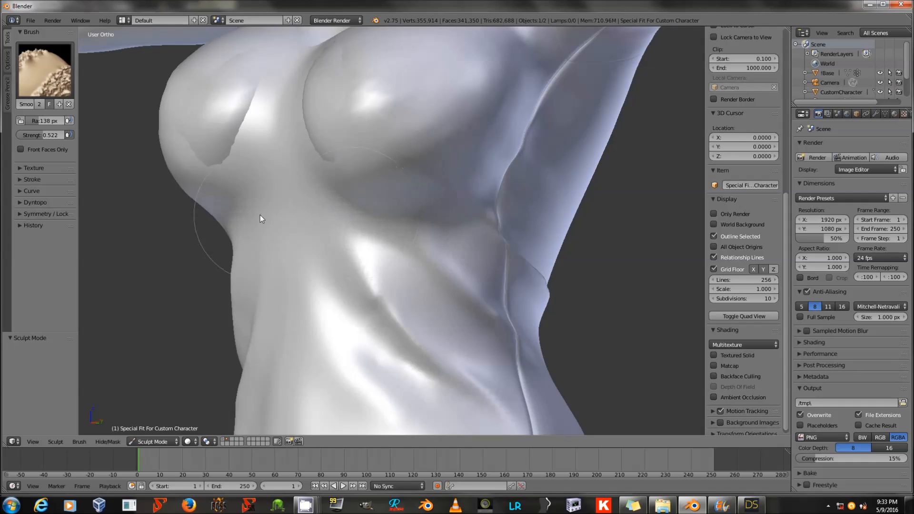
{"action": "middle_click_drag", "start_coordinate": [263, 219], "coordinate": [349, 216]}
{"action": "scroll", "coordinate": [362, 216], "scroll_direction": "up", "scroll_amount": 3}
{"action": "scroll", "coordinate": [362, 210], "scroll_direction": "down", "scroll_amount": 3}
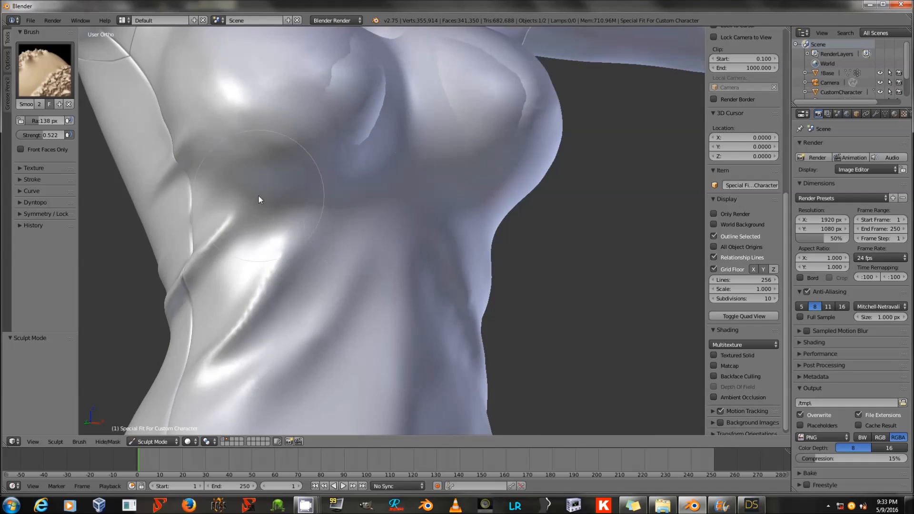
{"action": "scroll", "coordinate": [348, 218], "scroll_direction": "up", "scroll_amount": 1}
{"action": "scroll", "coordinate": [347, 220], "scroll_direction": "up", "scroll_amount": 1}
{"action": "scroll", "coordinate": [356, 209], "scroll_direction": "up", "scroll_amount": 2}
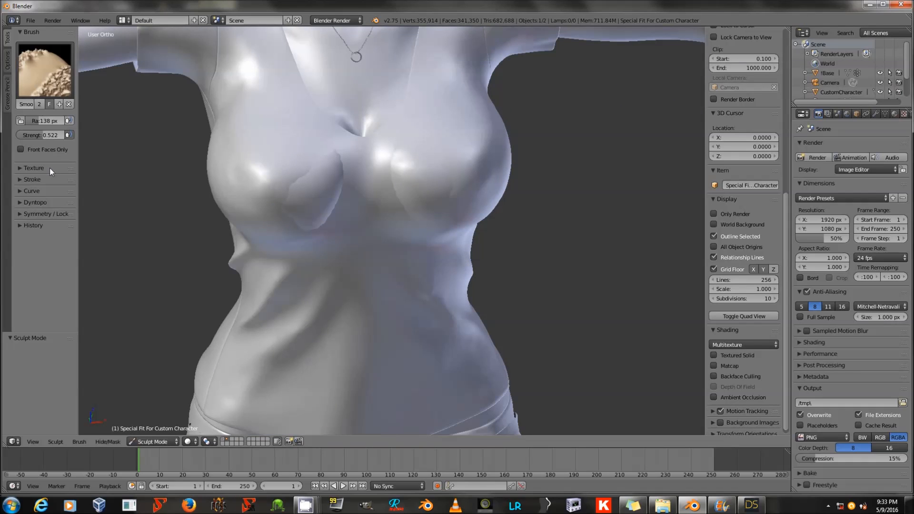
Step: Expand the sculpt symmetry settings and pull the shirt fabric between the breasts outward with the Grab brush
{"action": "left_click", "coordinate": [57, 215]}
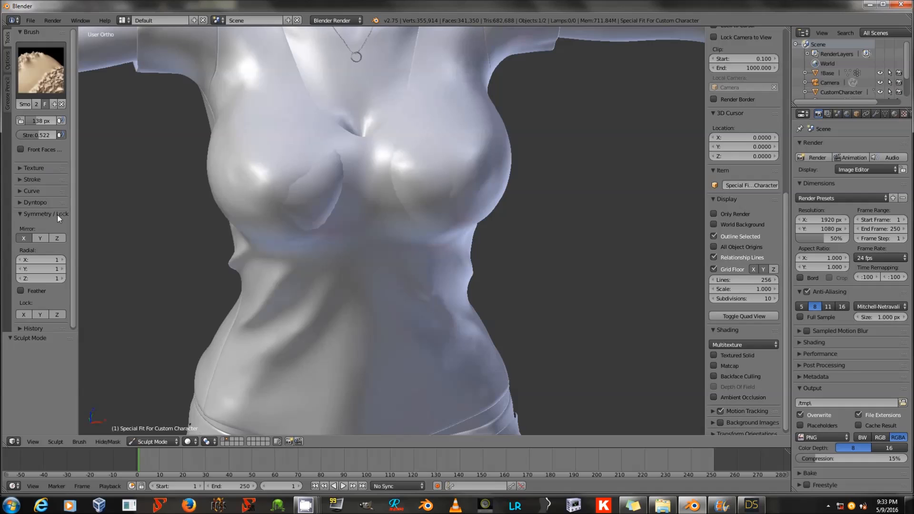
{"action": "scroll", "coordinate": [30, 227], "scroll_direction": "down", "scroll_amount": 1}
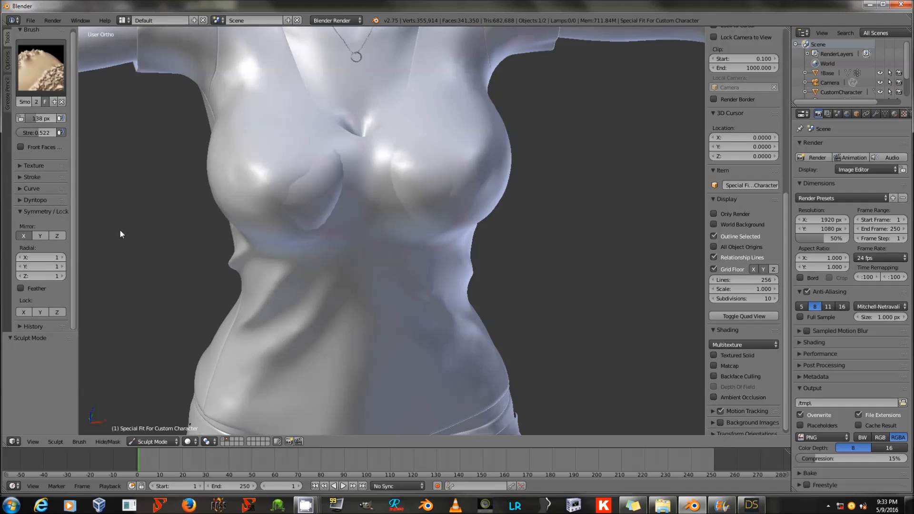
{"action": "middle_click_drag", "start_coordinate": [381, 214], "coordinate": [306, 225]}
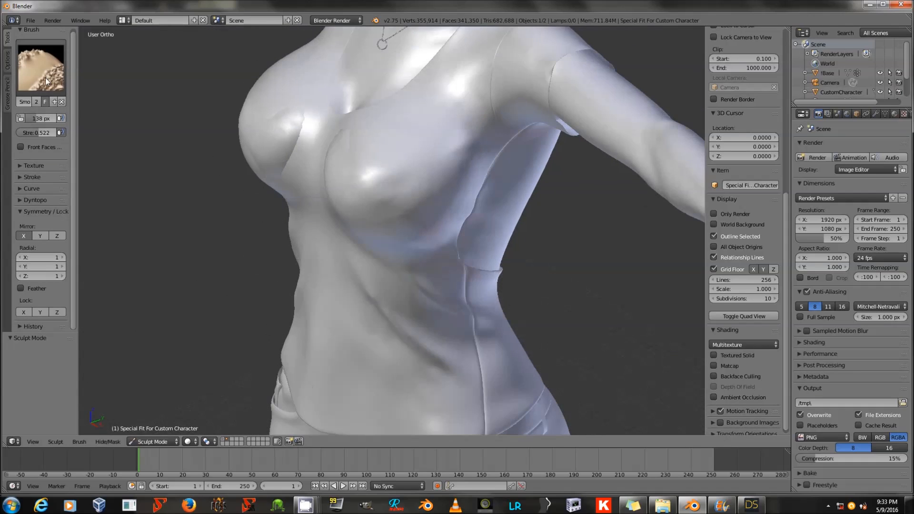
{"action": "left_click", "coordinate": [45, 78]}
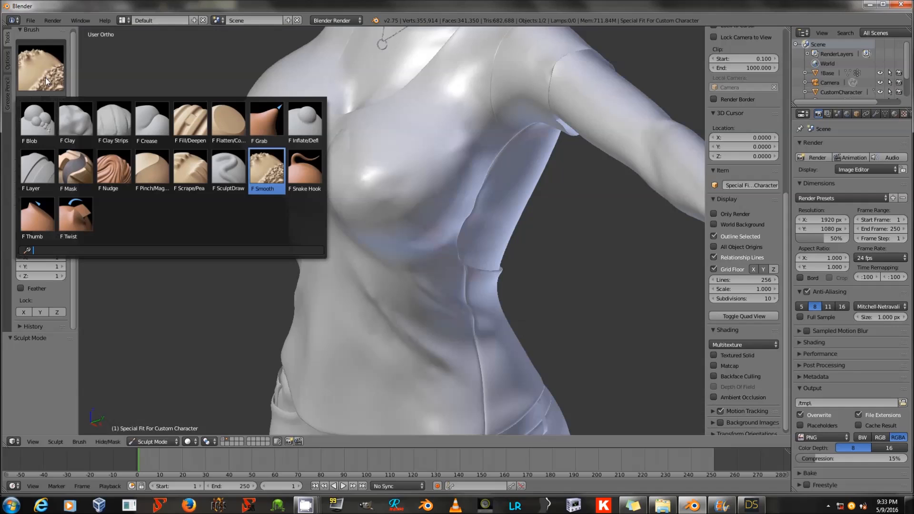
{"action": "left_click", "coordinate": [277, 124]}
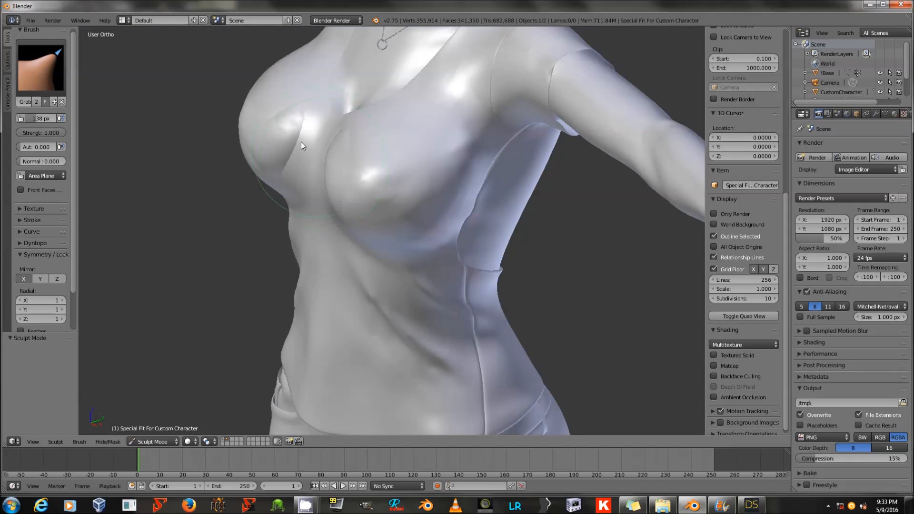
{"action": "left_click_drag", "start_coordinate": [338, 161], "coordinate": [331, 163]}
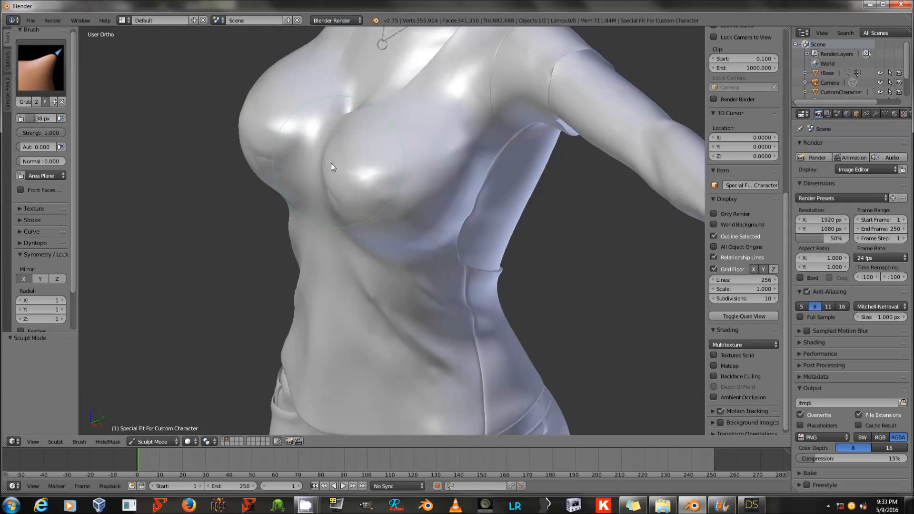
{"action": "middle_click_drag", "start_coordinate": [335, 196], "coordinate": [330, 227]}
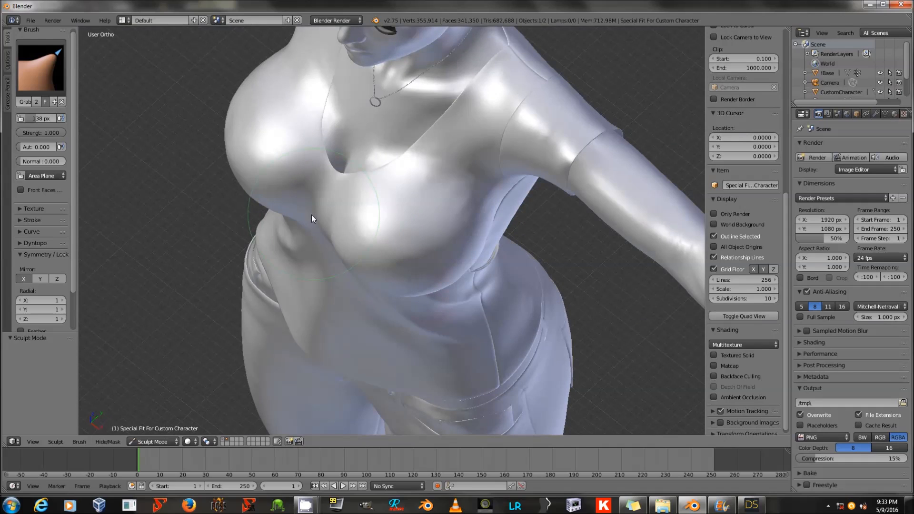
{"action": "left_click_drag", "start_coordinate": [311, 215], "coordinate": [305, 219]}
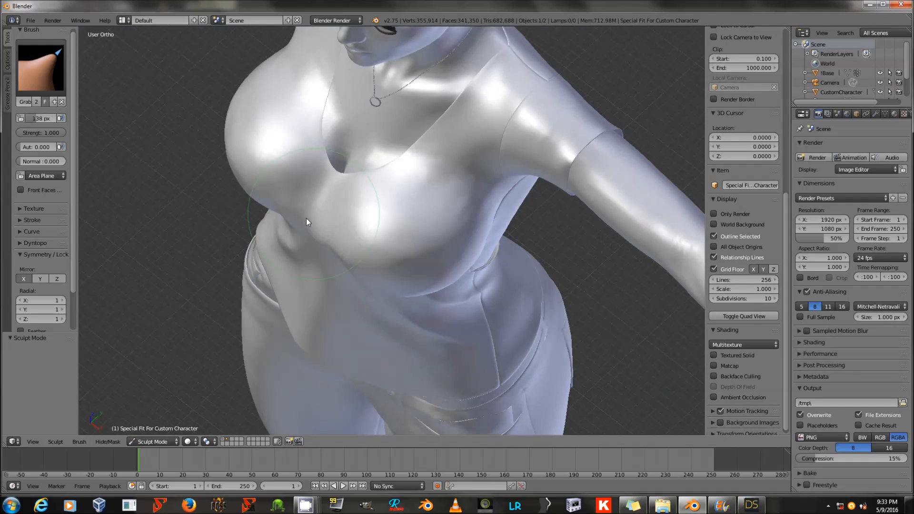
{"action": "left_click_drag", "start_coordinate": [307, 218], "coordinate": [322, 215]}
{"action": "mouse_move", "coordinate": [322, 217]}
{"action": "middle_mouse_down"}
{"action": "mouse_move", "coordinate": [449, 167]}
{"action": "mouse_move", "coordinate": [366, 109]}
{"action": "mouse_move", "coordinate": [373, 94]}
{"action": "middle_mouse_up"}
Step: Inflate the shirt at the underside of the bust with the Inflate brush and smooth the centre of the chest
{"action": "left_click", "coordinate": [33, 74]}
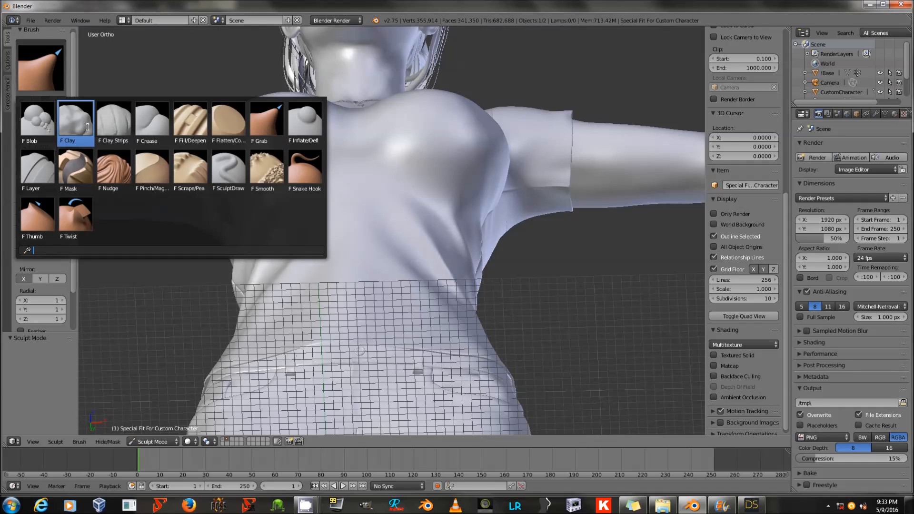
{"action": "left_click", "coordinate": [304, 122]}
{"action": "left_click_drag", "start_coordinate": [357, 135], "coordinate": [372, 127]}
{"action": "middle_click_drag", "start_coordinate": [336, 119], "coordinate": [391, 216]}
{"action": "mouse_move", "coordinate": [390, 216]}
{"action": "left_mouse_down", "text": "shift"}
{"action": "mouse_move", "coordinate": [364, 178]}
{"action": "mouse_move", "coordinate": [407, 173]}
{"action": "mouse_move", "coordinate": [345, 193]}
{"action": "left_mouse_up", "text": "shift"}
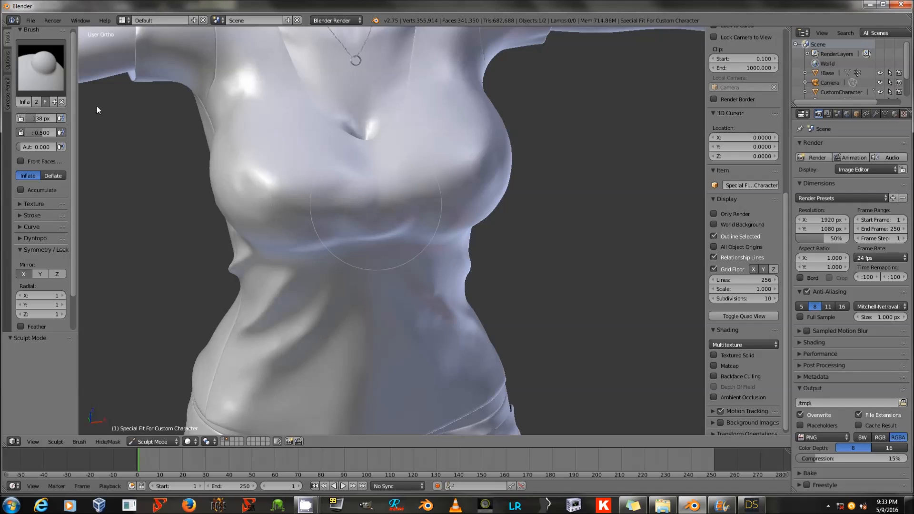
Step: Even out the centre of the shirt's chest and the fabric below it with the Smooth brush
{"action": "left_click", "coordinate": [44, 75]}
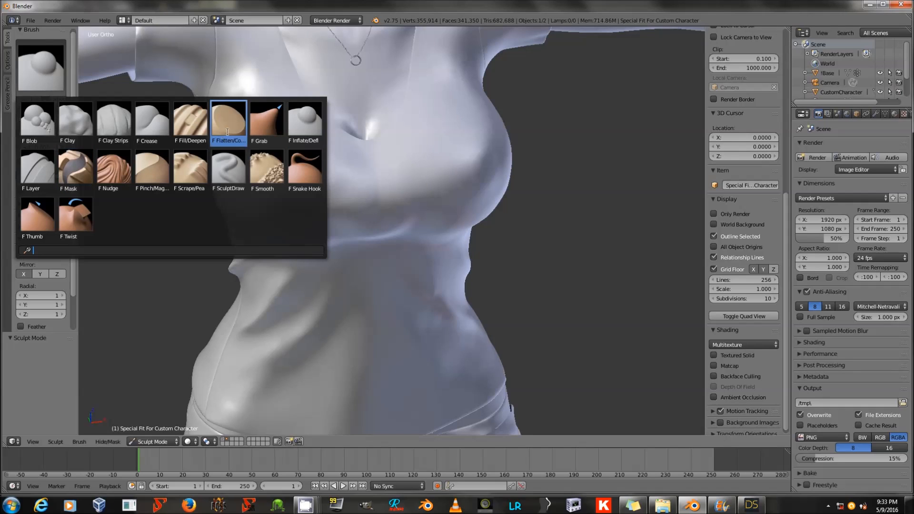
{"action": "left_click", "coordinate": [267, 169]}
{"action": "mouse_move", "coordinate": [308, 187]}
{"action": "left_mouse_down"}
{"action": "mouse_move", "coordinate": [410, 221]}
{"action": "mouse_move", "coordinate": [373, 235]}
{"action": "mouse_move", "coordinate": [369, 206]}
{"action": "mouse_move", "coordinate": [355, 235]}
{"action": "mouse_move", "coordinate": [408, 239]}
{"action": "mouse_move", "coordinate": [369, 215]}
{"action": "left_mouse_up"}
{"action": "middle_click_drag", "start_coordinate": [368, 216], "coordinate": [354, 209]}
{"action": "mouse_move", "coordinate": [325, 184]}
{"action": "middle_mouse_down"}
{"action": "mouse_move", "coordinate": [333, 228]}
{"action": "mouse_move", "coordinate": [281, 186]}
{"action": "middle_mouse_up"}
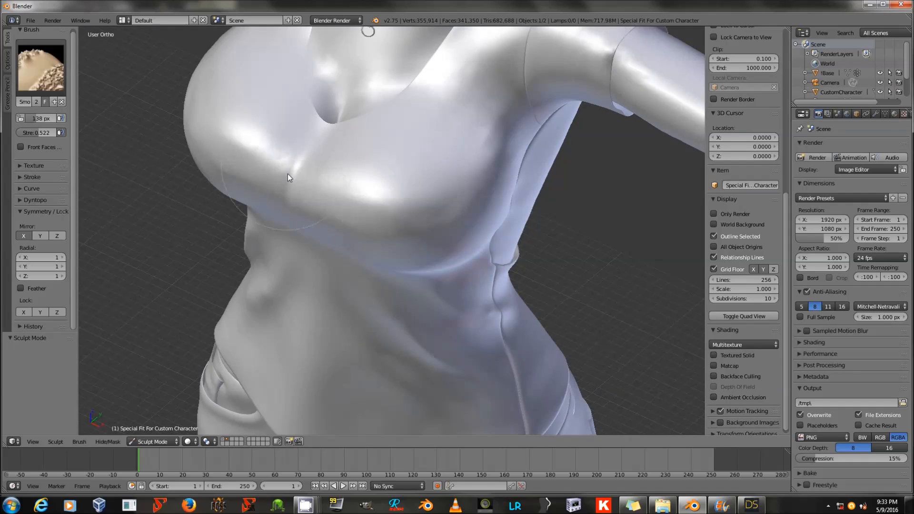
{"action": "key", "text": "Tab"}
{"action": "middle_click_drag", "start_coordinate": [308, 181], "coordinate": [379, 182]}
{"action": "key", "text": "Tab"}
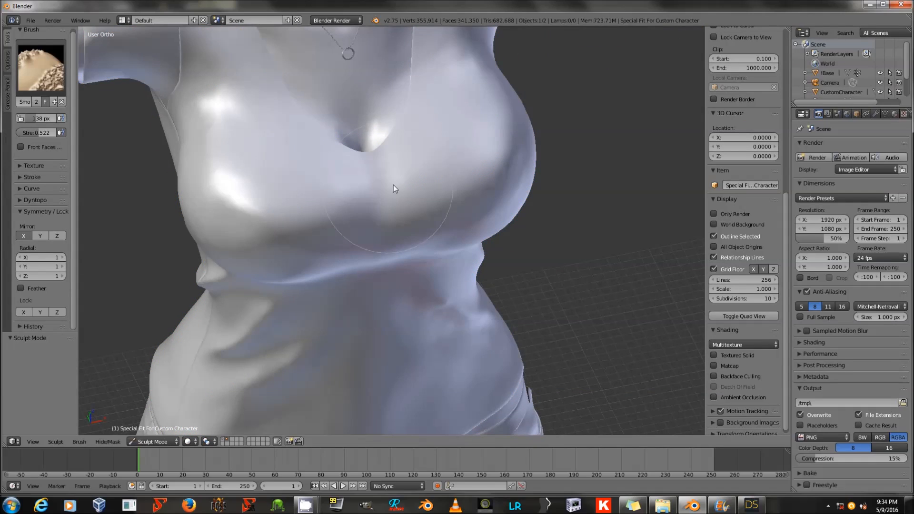
{"action": "scroll", "coordinate": [457, 202], "scroll_direction": "down", "scroll_amount": 15}
{"action": "scroll", "coordinate": [498, 236], "scroll_direction": "up", "scroll_amount": 8}
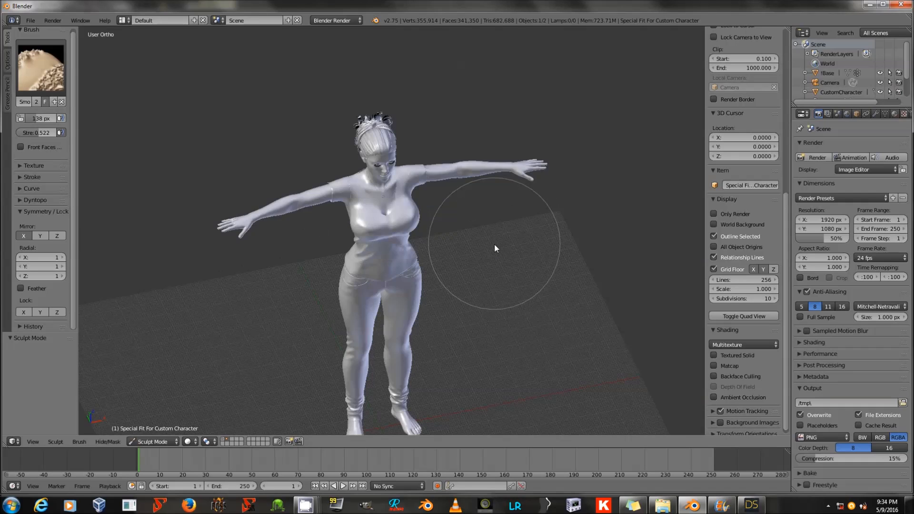
{"action": "mouse_move", "coordinate": [469, 238]}
{"action": "middle_mouse_down"}
{"action": "mouse_move", "coordinate": [432, 223]}
{"action": "mouse_move", "coordinate": [225, 199]}
{"action": "mouse_move", "coordinate": [257, 182]}
{"action": "mouse_move", "coordinate": [460, 203]}
{"action": "mouse_move", "coordinate": [402, 210]}
{"action": "mouse_move", "coordinate": [414, 219]}
{"action": "mouse_move", "coordinate": [392, 220]}
{"action": "middle_mouse_up"}
{"action": "scroll", "coordinate": [292, 195], "scroll_direction": "up", "scroll_amount": 3}
{"action": "mouse_move", "coordinate": [297, 185]}
{"action": "left_mouse_down"}
{"action": "mouse_move", "coordinate": [320, 195]}
{"action": "mouse_move", "coordinate": [237, 133]}
{"action": "left_mouse_up"}
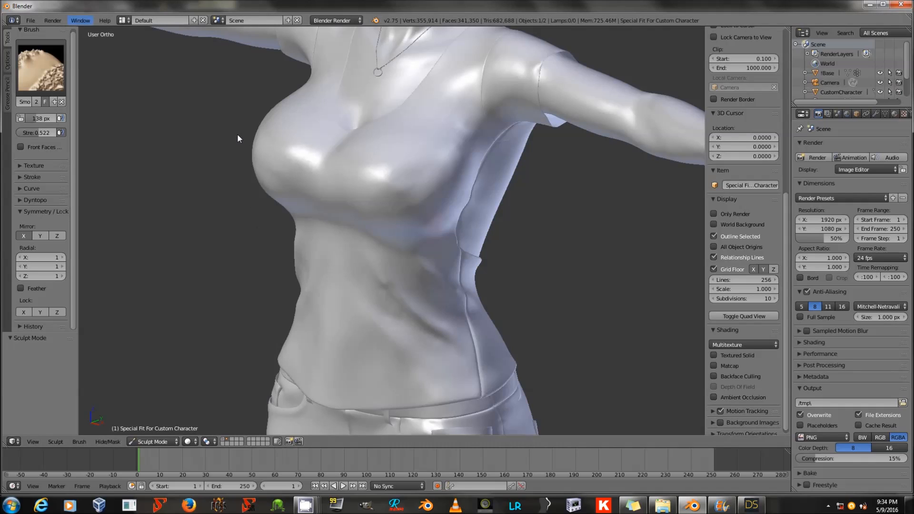
Step: Return the sculpted shirt to Object Mode and inspect its fit under the bust
{"action": "scroll", "coordinate": [232, 141], "scroll_direction": "down", "scroll_amount": 3}
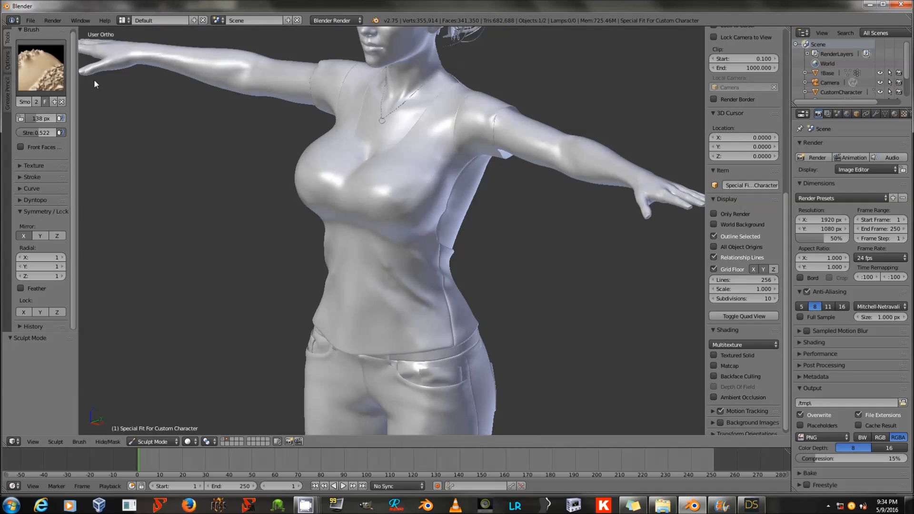
{"action": "left_click", "coordinate": [148, 443]}
{"action": "left_click", "coordinate": [152, 431]}
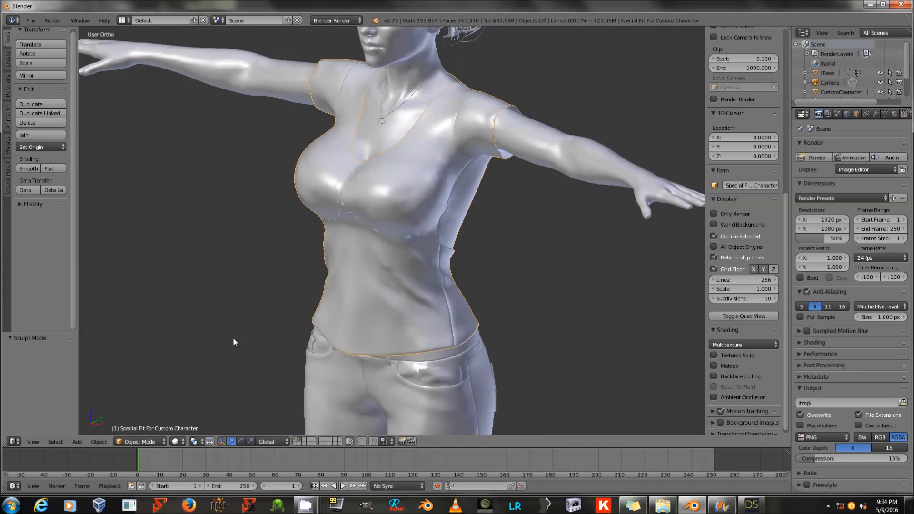
{"action": "key", "text": "g"}
{"action": "right_click", "coordinate": [238, 236]}
{"action": "mouse_move", "coordinate": [312, 260]}
{"action": "middle_mouse_down"}
{"action": "mouse_move", "coordinate": [387, 238]}
{"action": "mouse_move", "coordinate": [328, 254]}
{"action": "middle_mouse_up"}
{"action": "scroll", "coordinate": [388, 253], "scroll_direction": "up", "scroll_amount": 5}
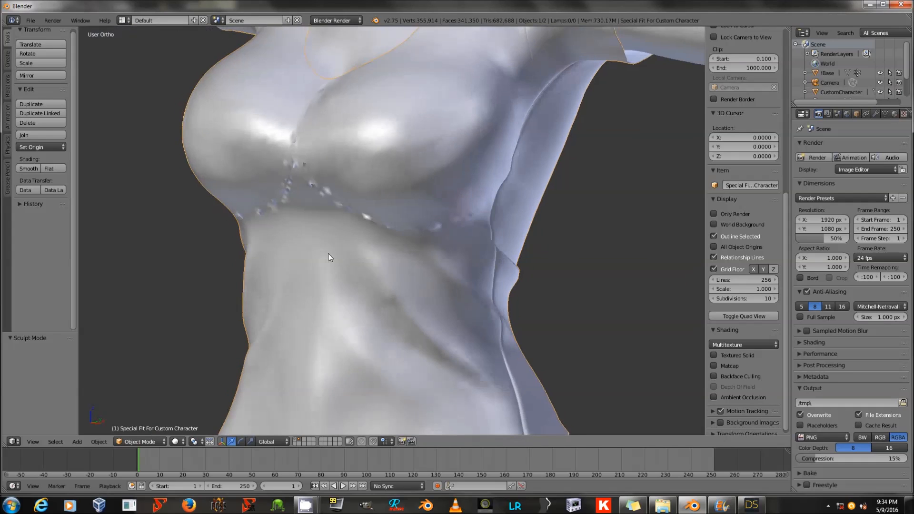
{"action": "scroll", "coordinate": [319, 255], "scroll_direction": "down", "scroll_amount": 3}
{"action": "scroll", "coordinate": [319, 256], "scroll_direction": "down", "scroll_amount": 1}
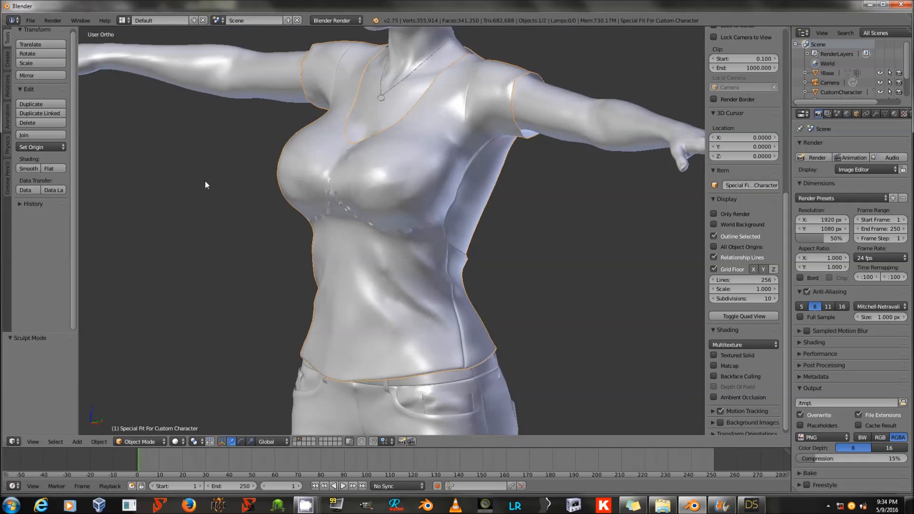
Step: Export the sculpted shirt as OBJ with a saved operator preset, overwriting Special Fit For Custom Character.obj in the shirt folder
{"action": "left_click", "coordinate": [32, 21]}
{"action": "mouse_move", "coordinate": [88, 207]}
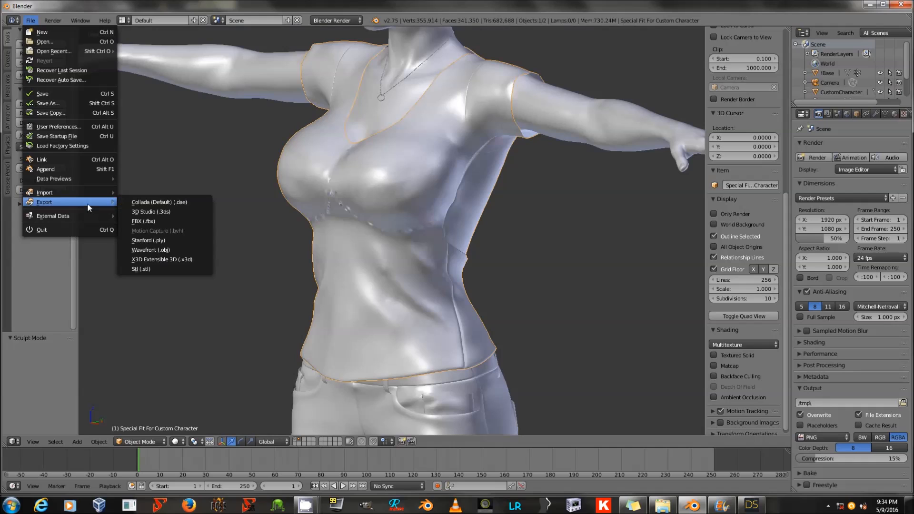
{"action": "left_click", "coordinate": [161, 250]}
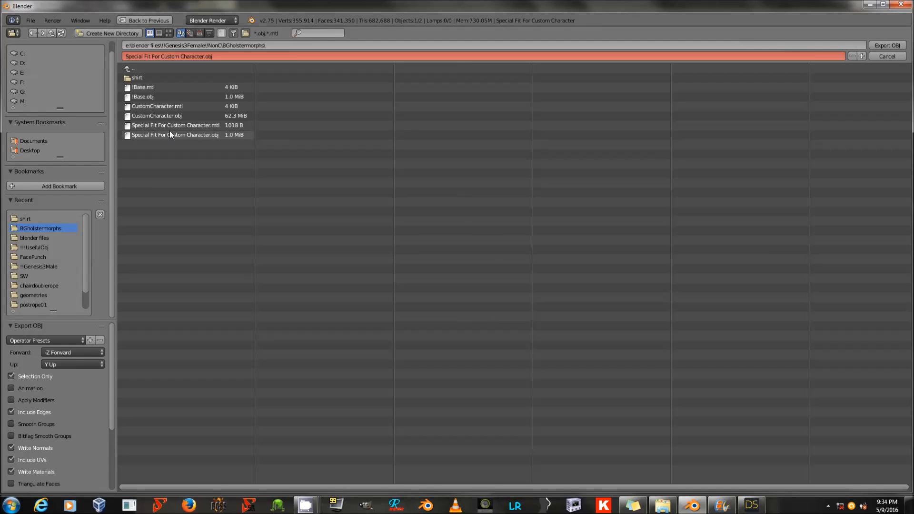
{"action": "left_click", "coordinate": [143, 78]}
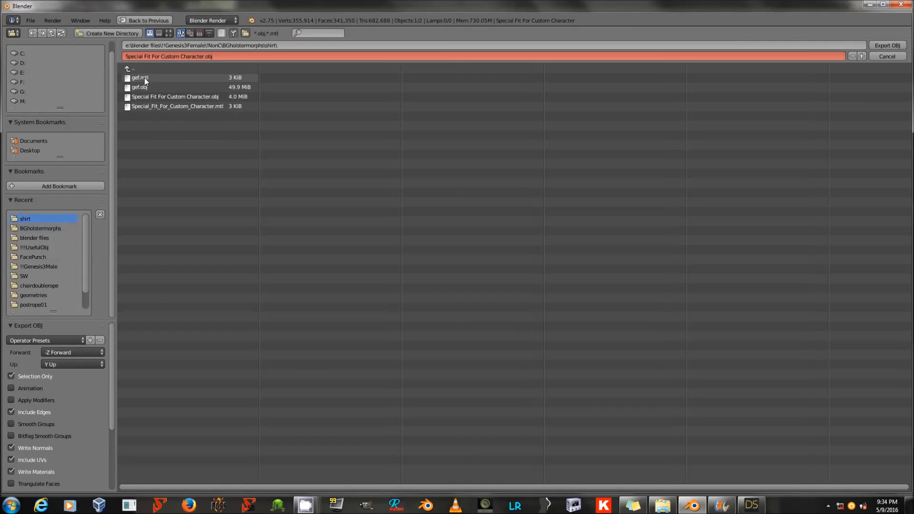
{"action": "left_click", "coordinate": [162, 97]}
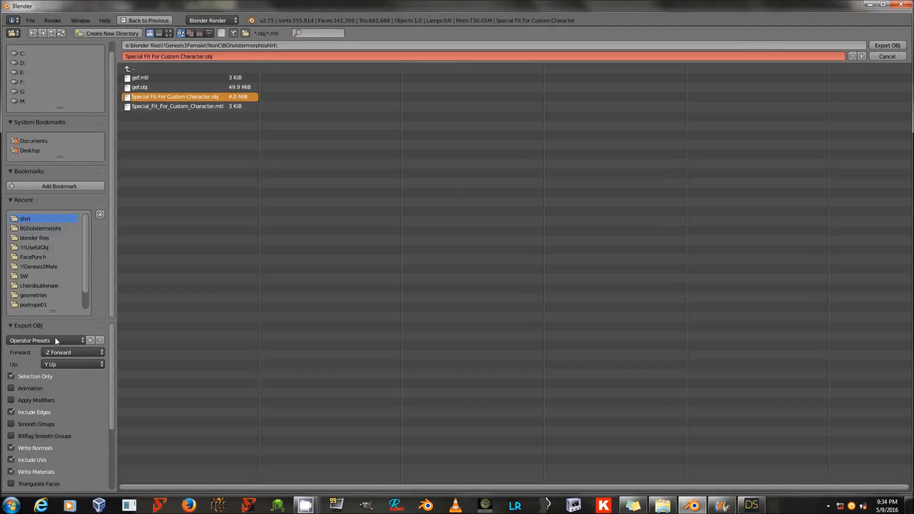
{"action": "left_click", "coordinate": [55, 339]}
{"action": "left_click", "coordinate": [44, 372]}
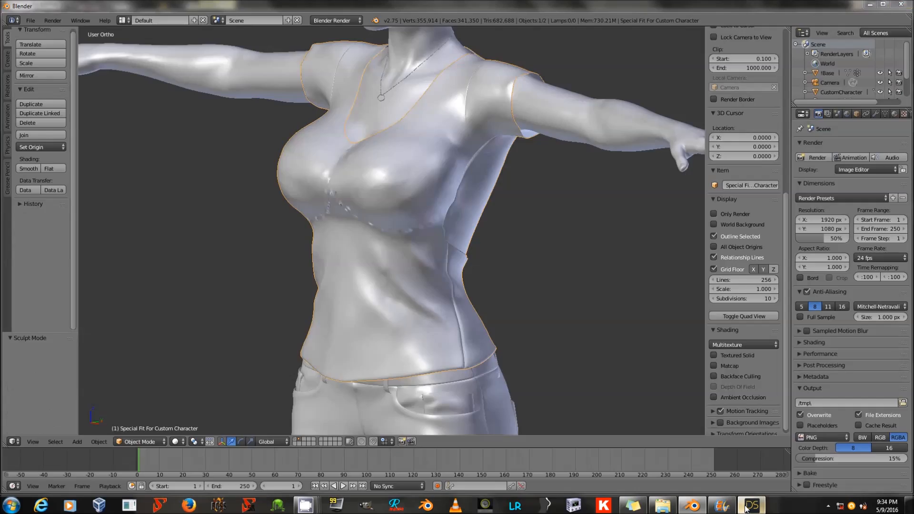
Step: Switch to DAZ Studio and make BO Top and BO Blazer visible in the scene
{"action": "left_click", "coordinate": [750, 505]}
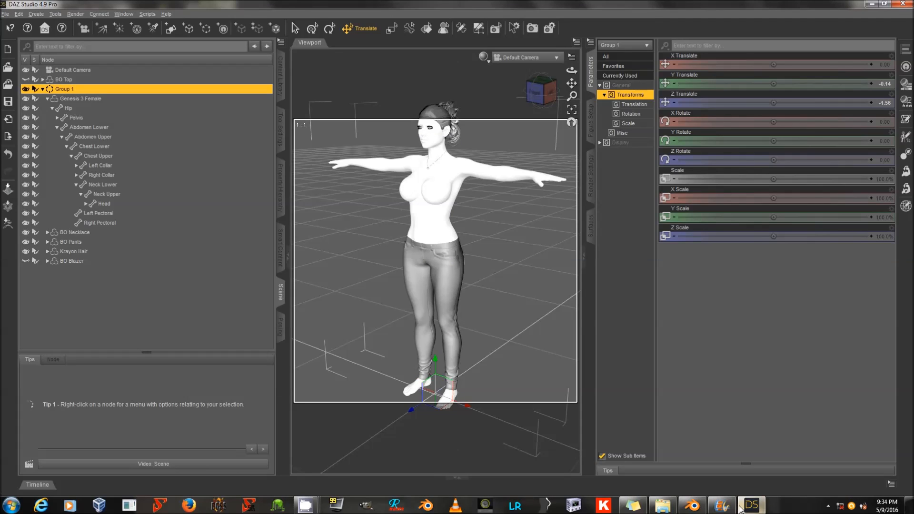
{"action": "left_click", "coordinate": [25, 79]}
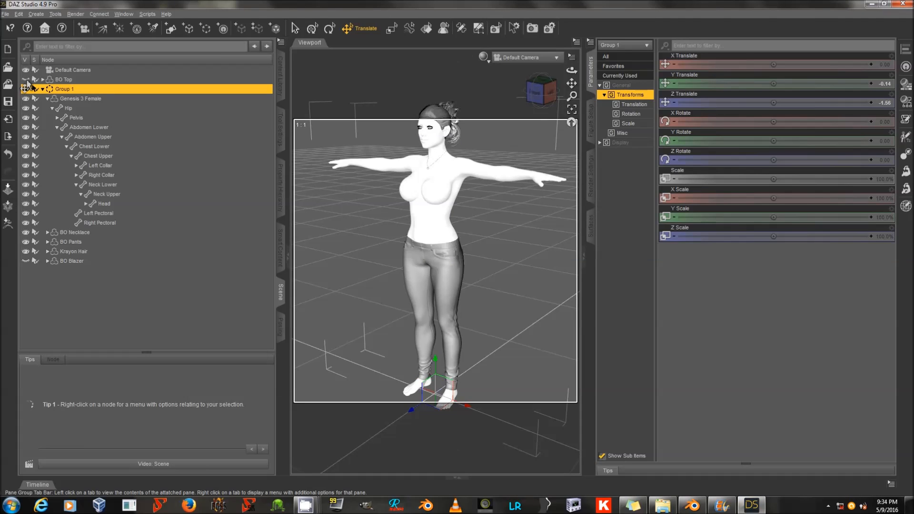
{"action": "left_click", "coordinate": [26, 261]}
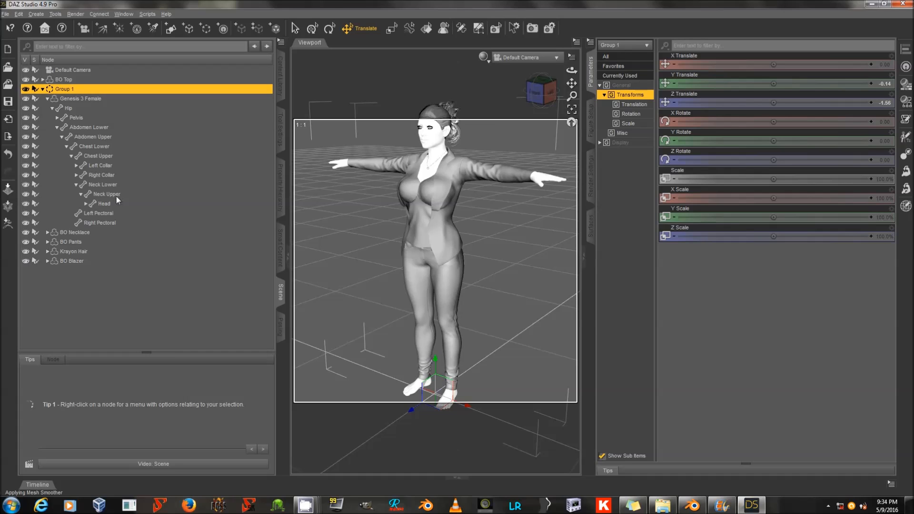
Step: Load Special Fit For Custom Character.obj from the shirt folder into Morph Loader Pro for BO Top
{"action": "left_click", "coordinate": [101, 80]}
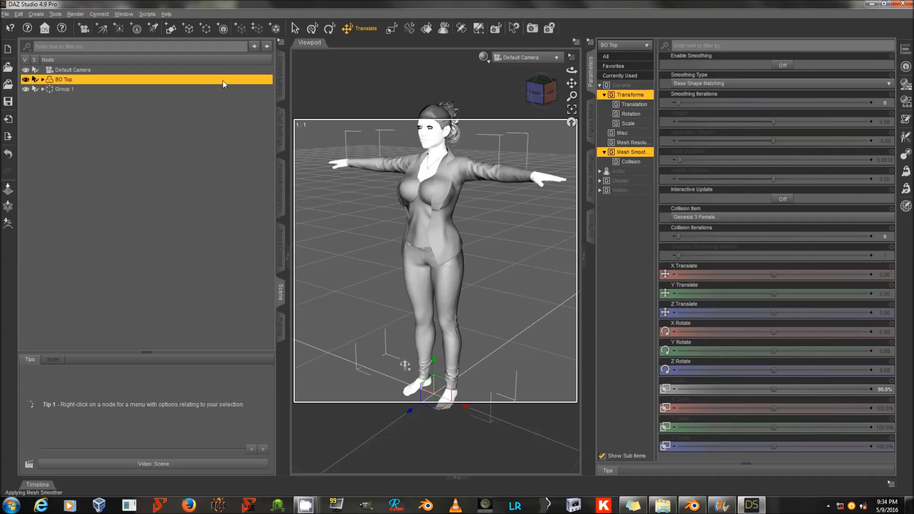
{"action": "left_click", "coordinate": [906, 190]}
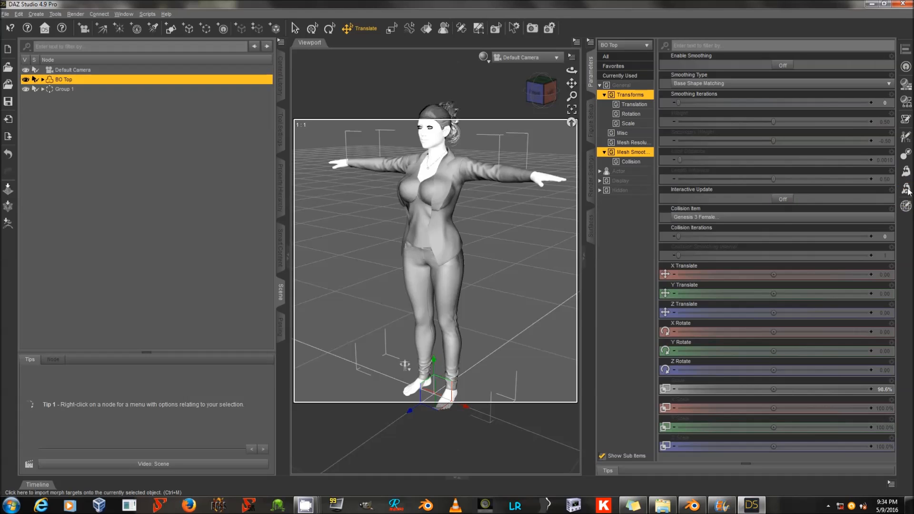
{"action": "left_click", "coordinate": [447, 202]}
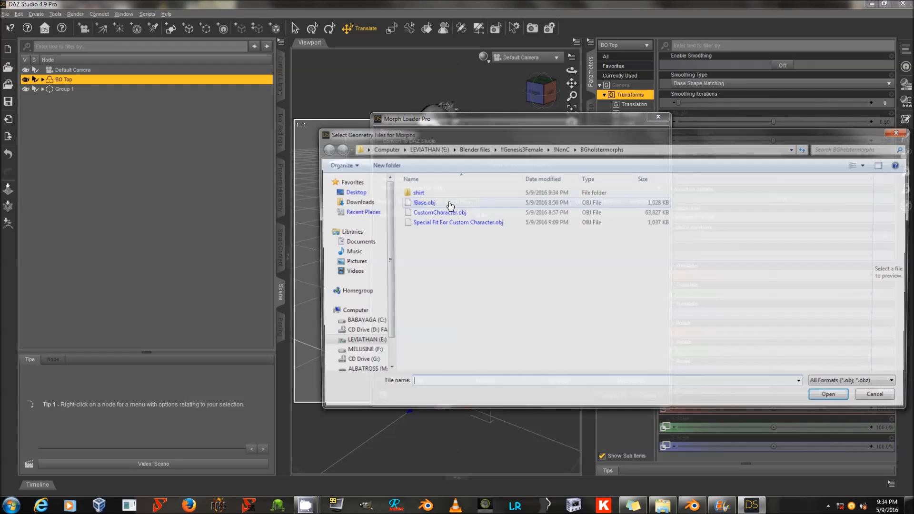
{"action": "double_click", "coordinate": [445, 193]}
{"action": "double_click", "coordinate": [465, 203]}
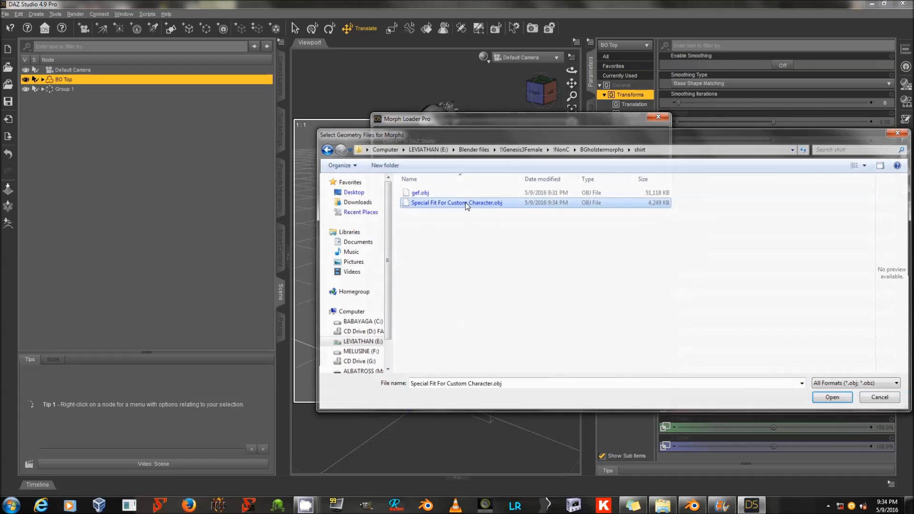
{"action": "double_click", "coordinate": [520, 226]}
{"action": "left_click_drag", "start_coordinate": [491, 121], "coordinate": [616, 129]}
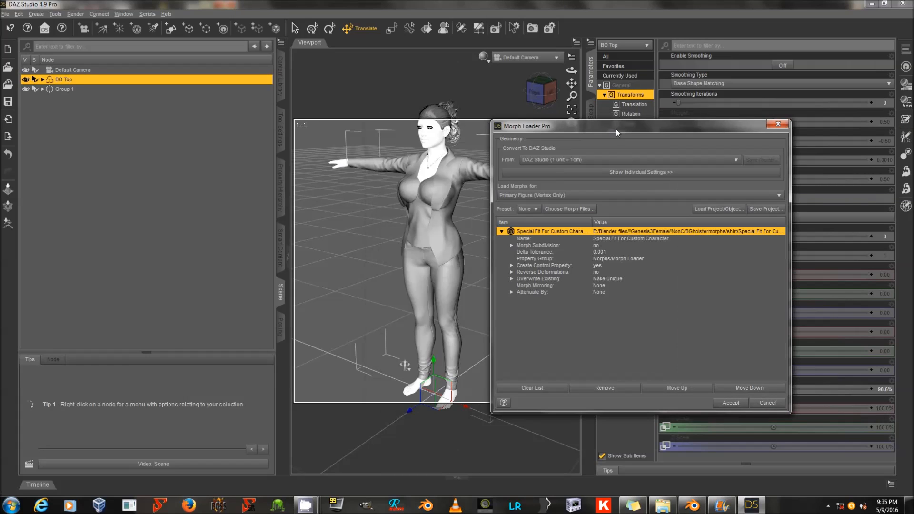
Step: Import the morph with Reverse Deformations set to yes and the property group set to Actor/Adjustments
{"action": "left_click", "coordinate": [619, 259]}
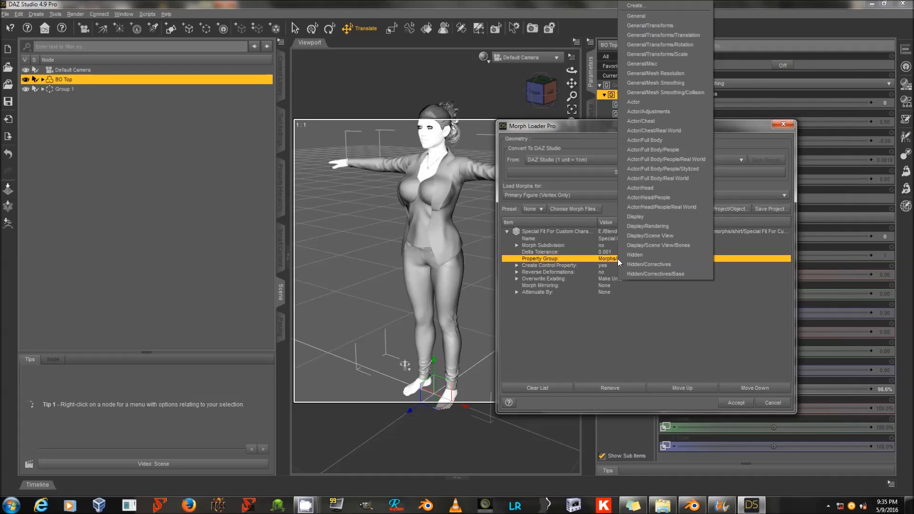
{"action": "left_click", "coordinate": [608, 272]}
{"action": "left_click", "coordinate": [610, 273]}
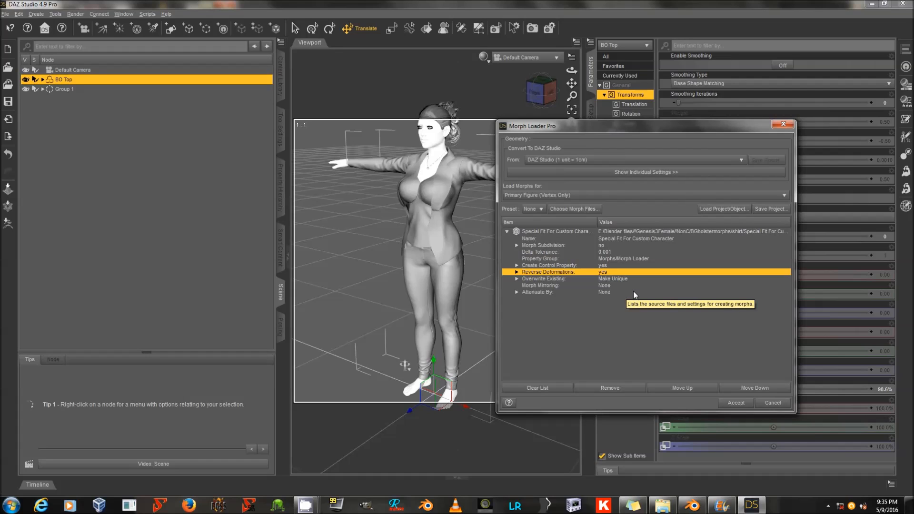
{"action": "left_click", "coordinate": [646, 260]}
{"action": "left_click", "coordinate": [646, 263]}
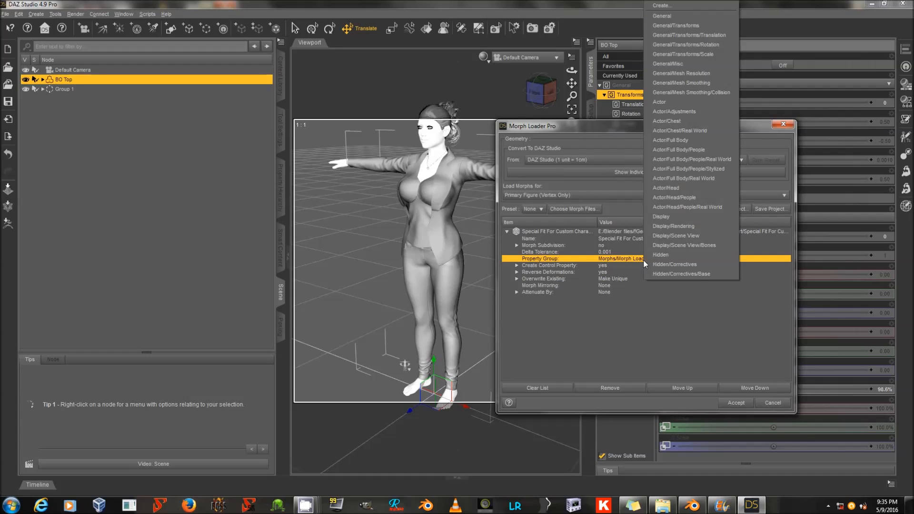
{"action": "left_click", "coordinate": [682, 113]}
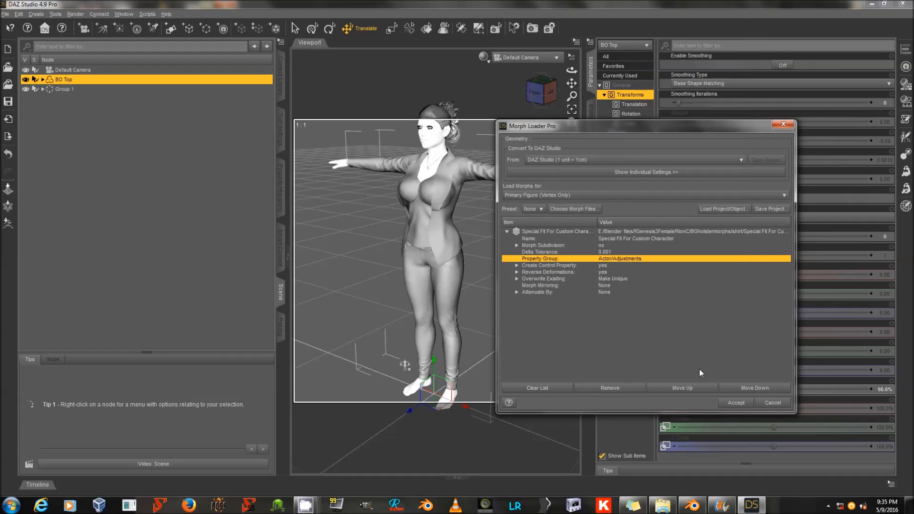
{"action": "left_click", "coordinate": [725, 403]}
{"action": "left_click", "coordinate": [773, 405]}
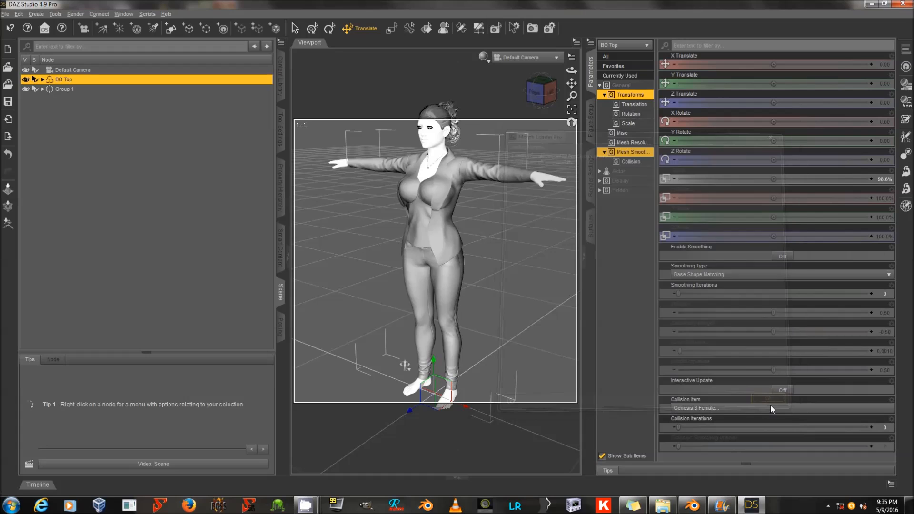
Step: Set BO Top's Special Fit For Custom Character morph in the Actor/Adjustments group to 100%
{"action": "left_click", "coordinate": [635, 171]}
{"action": "left_click", "coordinate": [640, 182]}
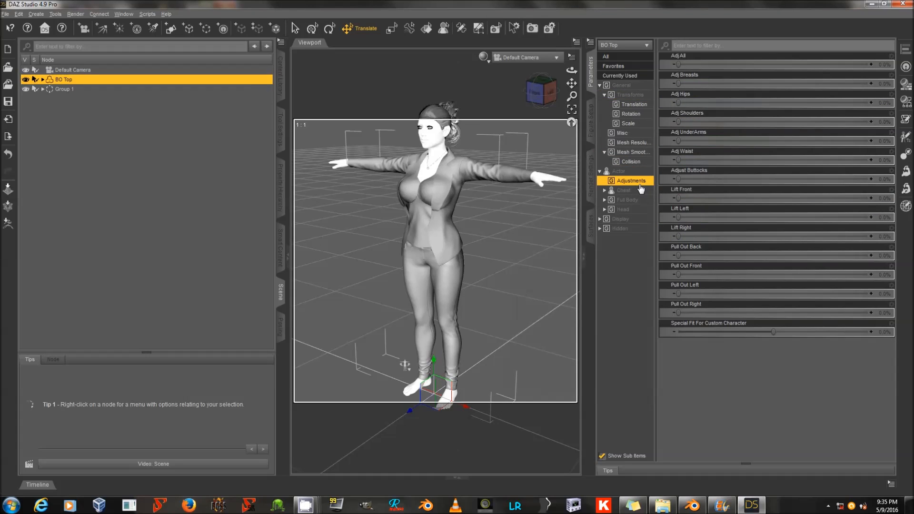
{"action": "left_click_drag", "start_coordinate": [775, 329], "coordinate": [911, 355]}
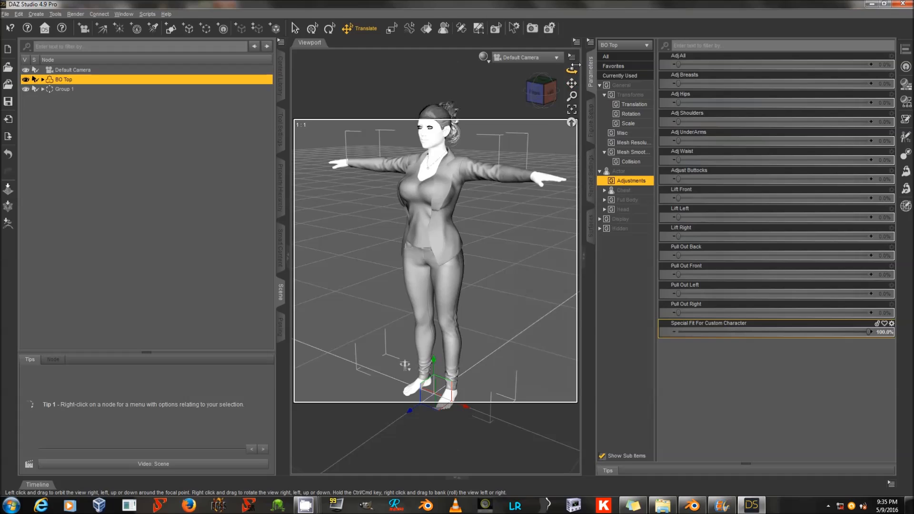
Step: Save only BO Top's Special Fit For Custom Character morph as a morph asset with the product name Base
{"action": "key", "text": "alt+f"}
{"action": "mouse_move", "coordinate": [88, 72]}
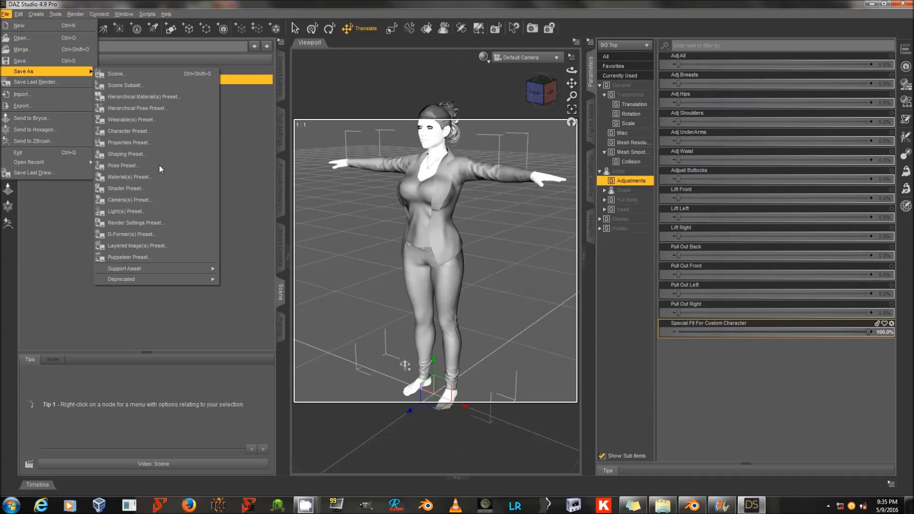
{"action": "mouse_move", "coordinate": [182, 268]}
{"action": "left_click", "coordinate": [247, 289]}
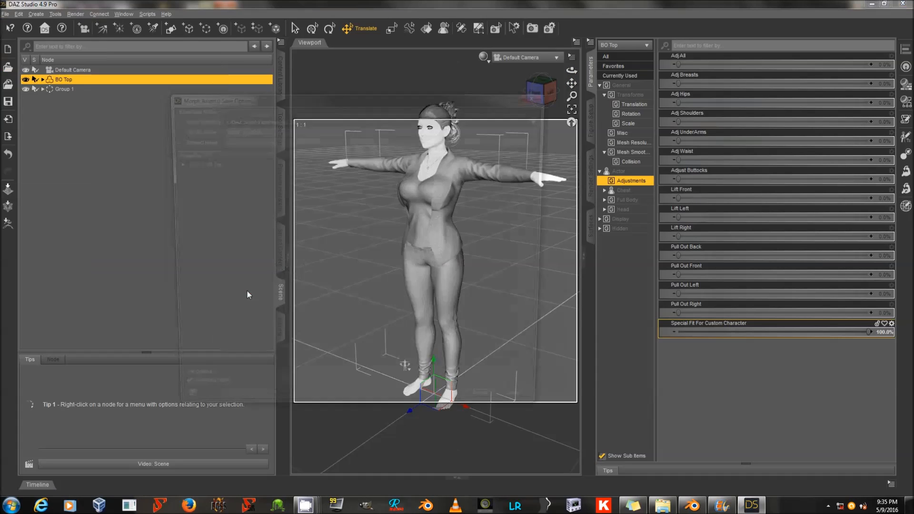
{"action": "left_click", "coordinate": [234, 142]}
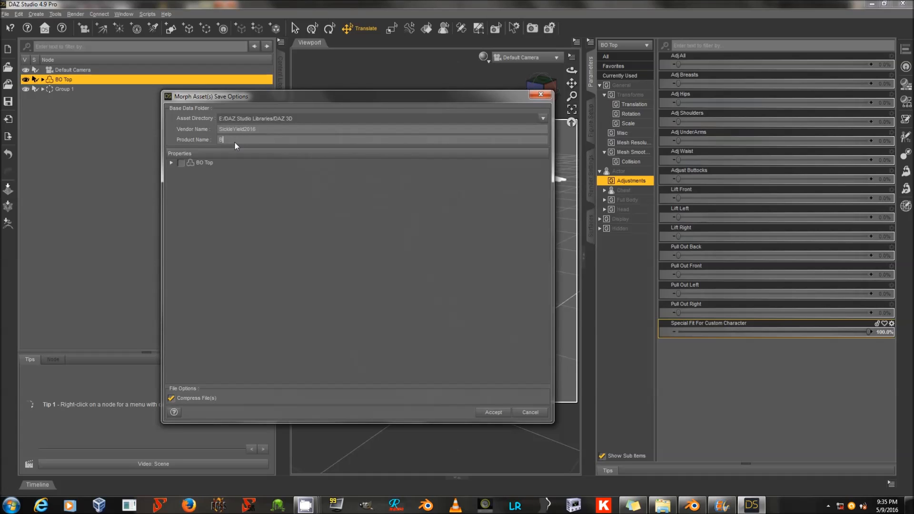
{"action": "double_click", "coordinate": [228, 163]}
{"action": "double_click", "coordinate": [241, 173]}
{"action": "double_click", "coordinate": [244, 179]}
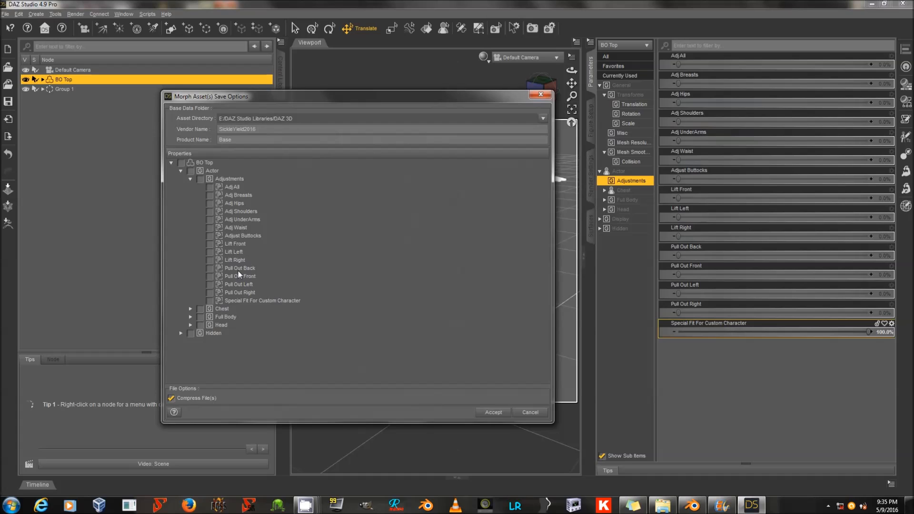
{"action": "left_click", "coordinate": [210, 300]}
{"action": "left_click", "coordinate": [492, 412]}
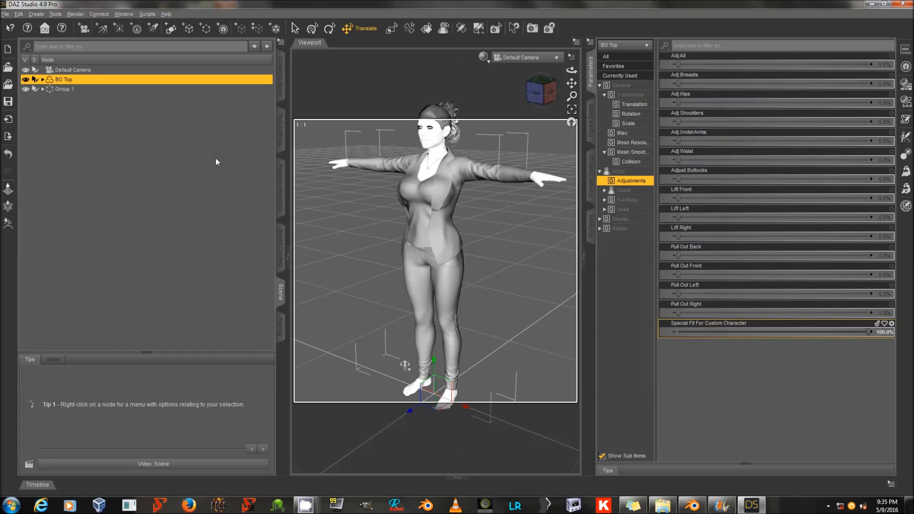
Step: Set BO Top's Special Fit For Custom Character morph to -100%
{"action": "left_click_drag", "start_coordinate": [572, 70], "coordinate": [624, 71]}
{"action": "left_click_drag", "start_coordinate": [404, 359], "coordinate": [406, 360]}
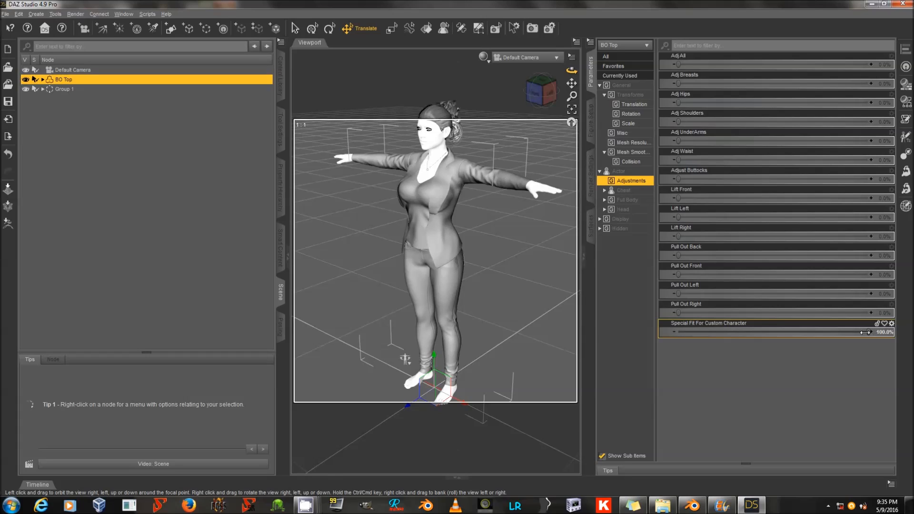
{"action": "left_click_drag", "start_coordinate": [866, 332], "coordinate": [652, 349]}
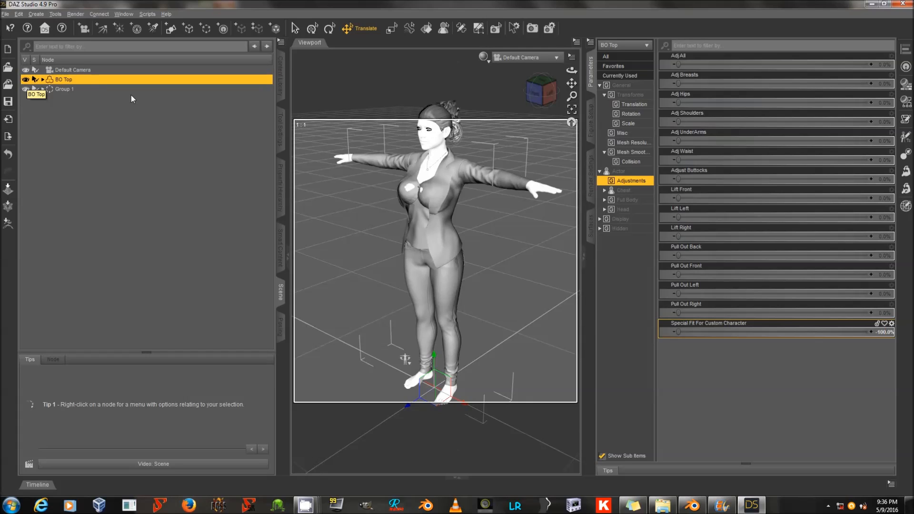
Step: Set the Olympia 7 morph of Genesis 3 Female to 0% and display the figure's Full Body morphs
{"action": "left_click", "coordinate": [58, 90]}
{"action": "left_click", "coordinate": [73, 98]}
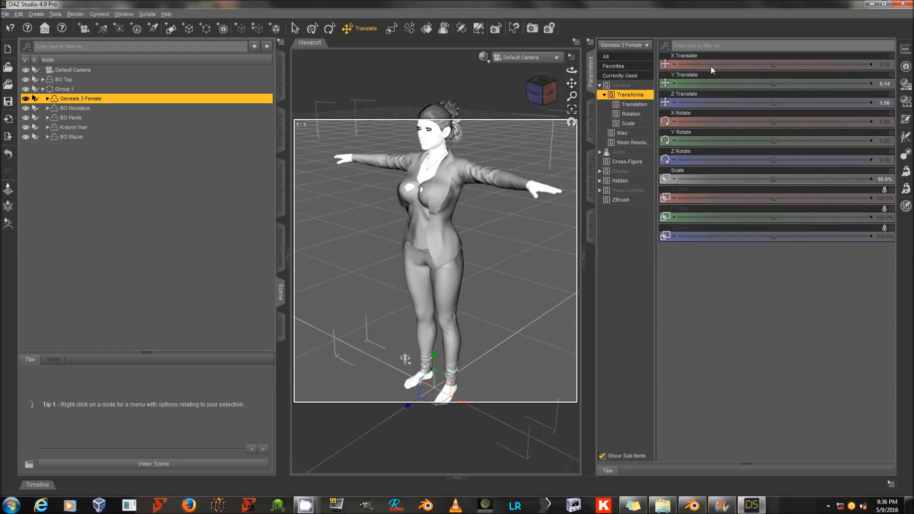
{"action": "left_click", "coordinate": [634, 75]}
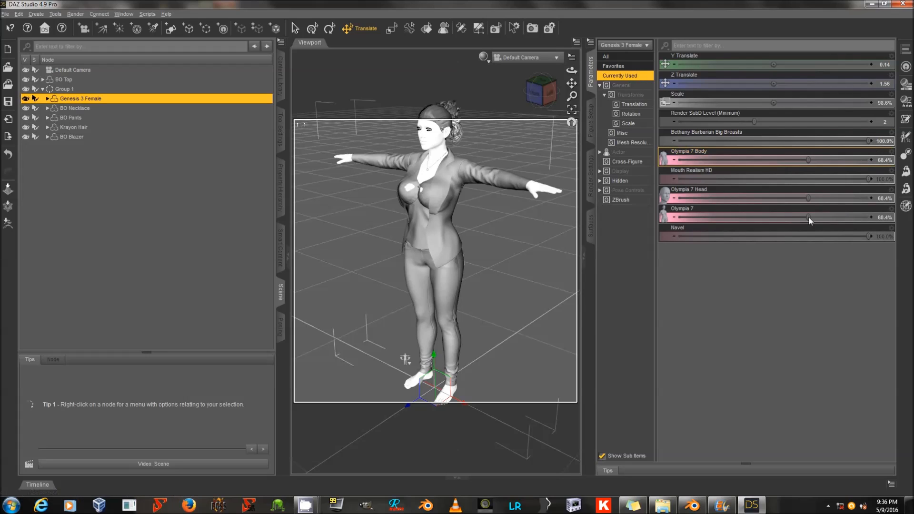
{"action": "left_click_drag", "start_coordinate": [806, 219], "coordinate": [638, 218]}
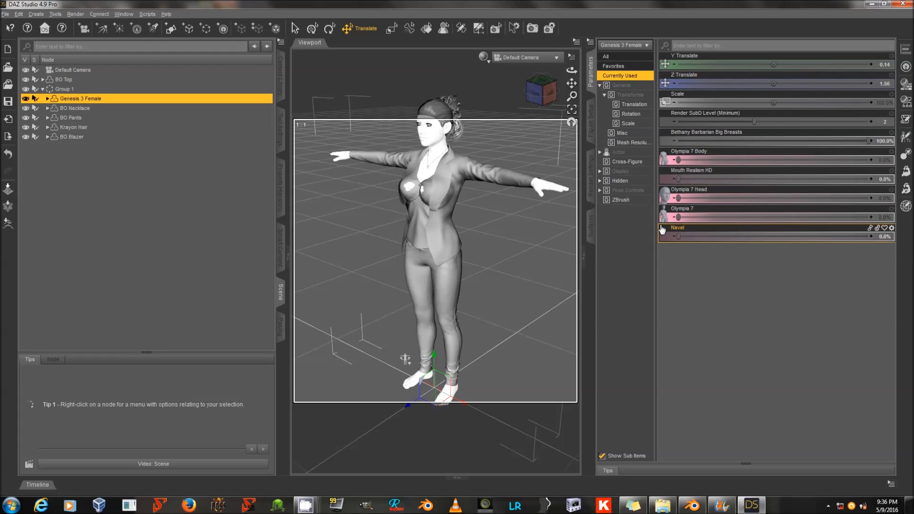
{"action": "left_click", "coordinate": [624, 152]}
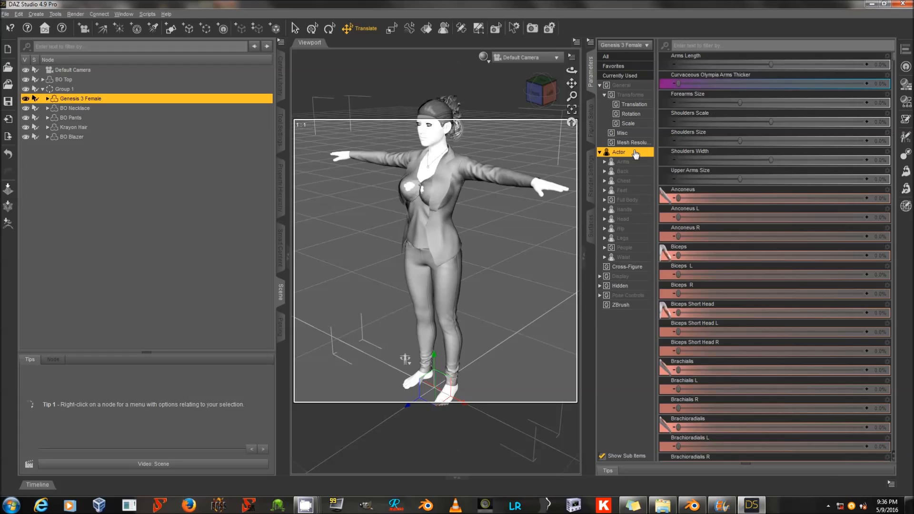
{"action": "left_click", "coordinate": [629, 200]}
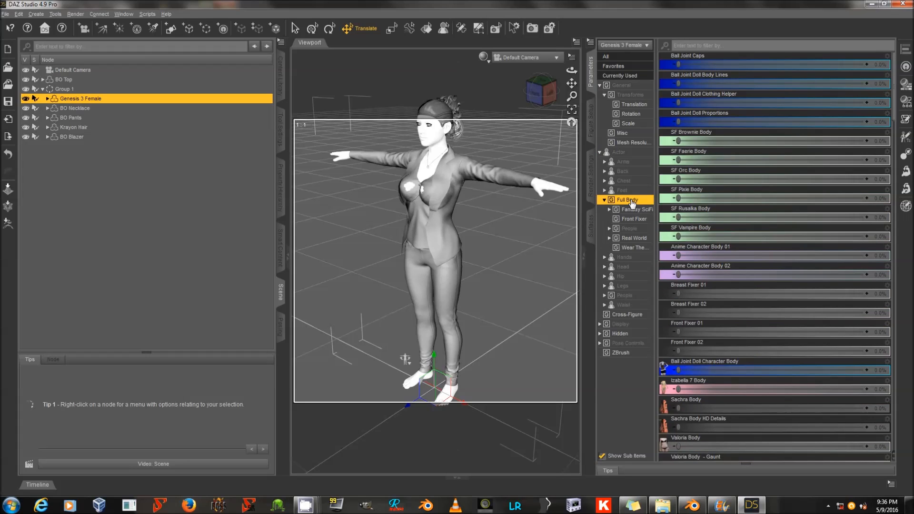
{"action": "left_click", "coordinate": [632, 201]}
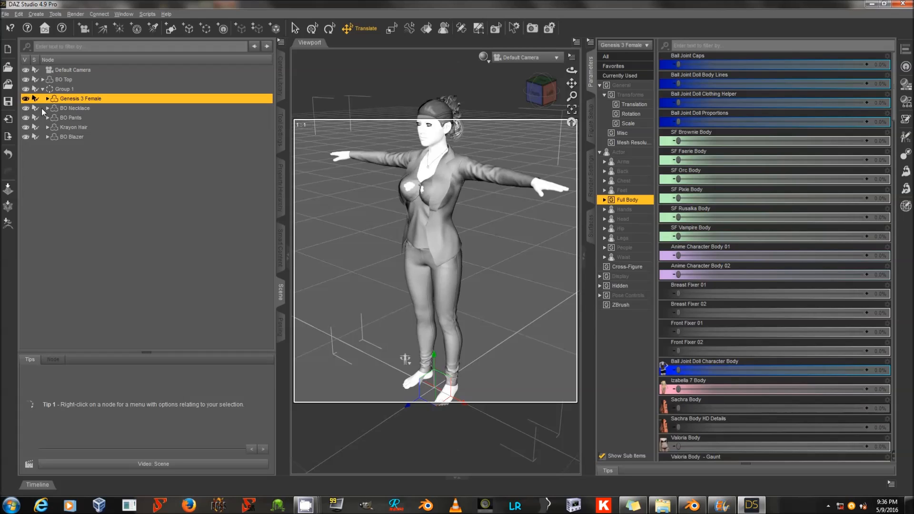
Step: Hide Group 1 so only the shirt shows, and display BO Top's Chest morphs
{"action": "left_click", "coordinate": [26, 89]}
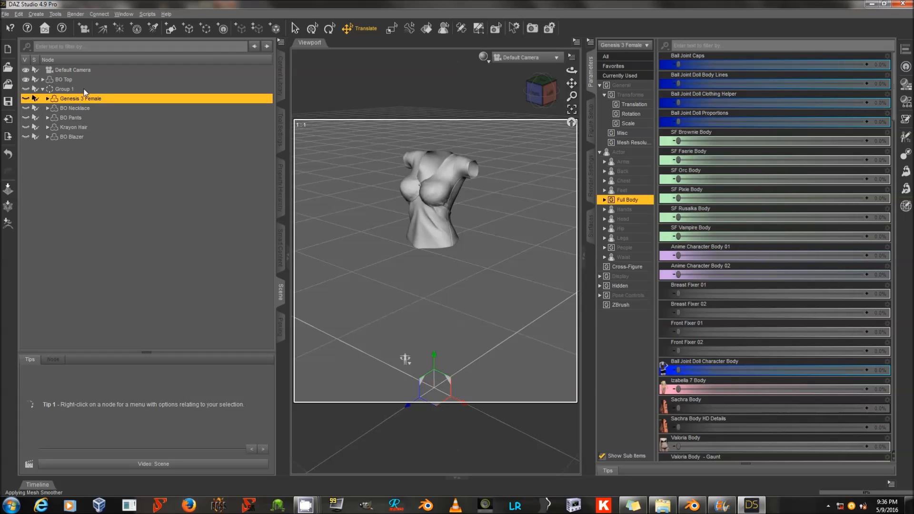
{"action": "left_click", "coordinate": [87, 77]}
{"action": "key", "text": "alt+f"}
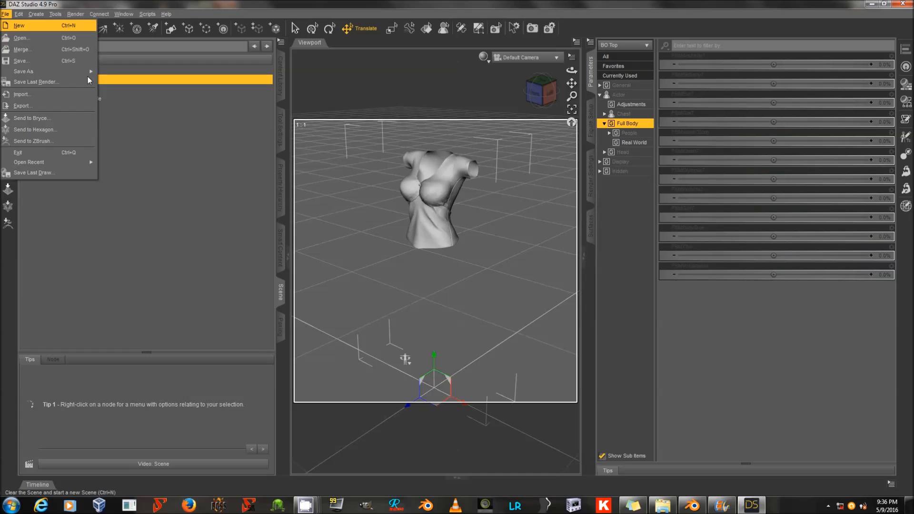
{"action": "key", "text": "r"}
{"action": "left_click", "coordinate": [571, 278]}
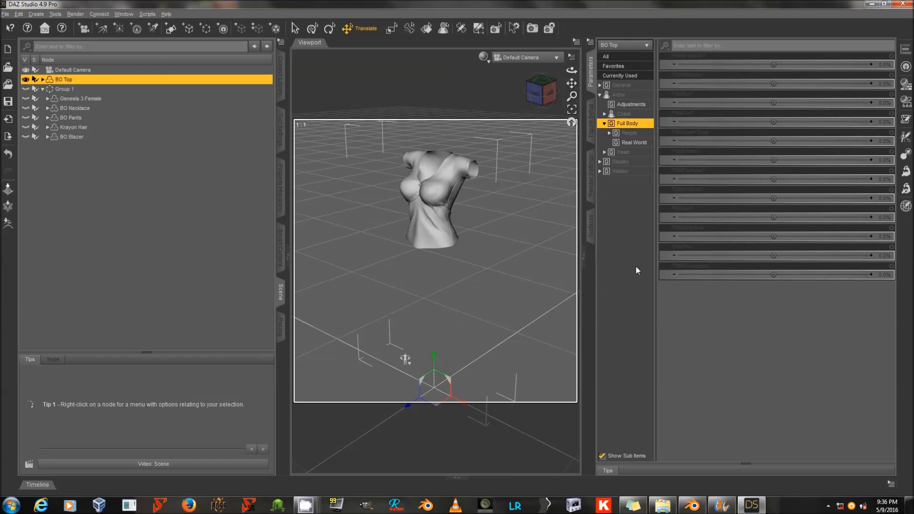
{"action": "left_click", "coordinate": [638, 114]}
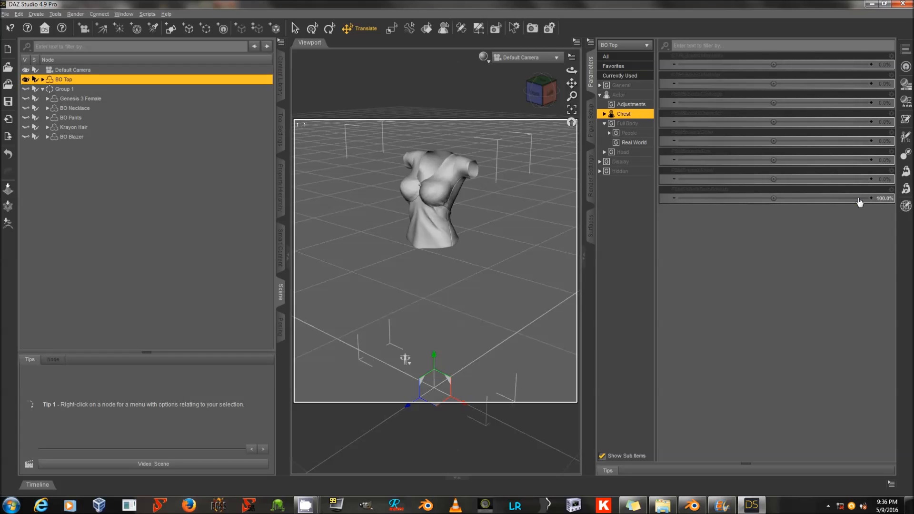
{"action": "left_click", "coordinate": [592, 44]}
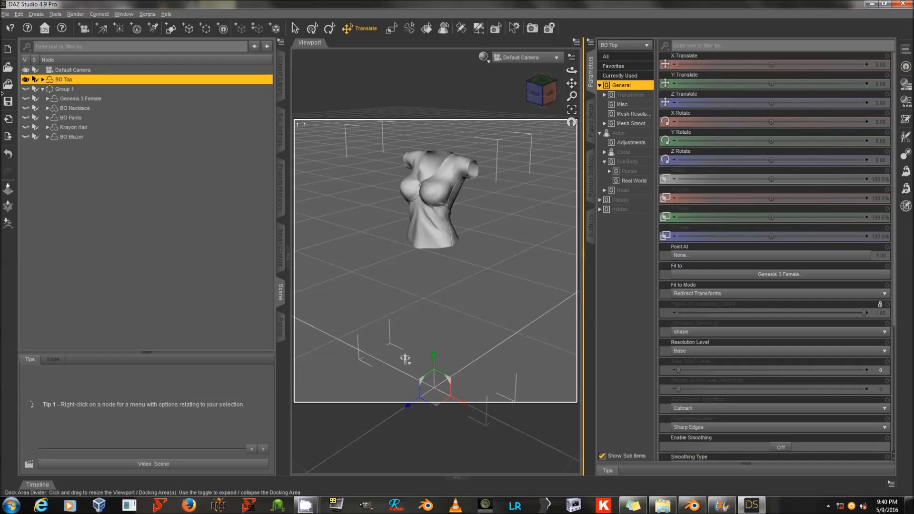
{"action": "left_click", "coordinate": [6, 15]}
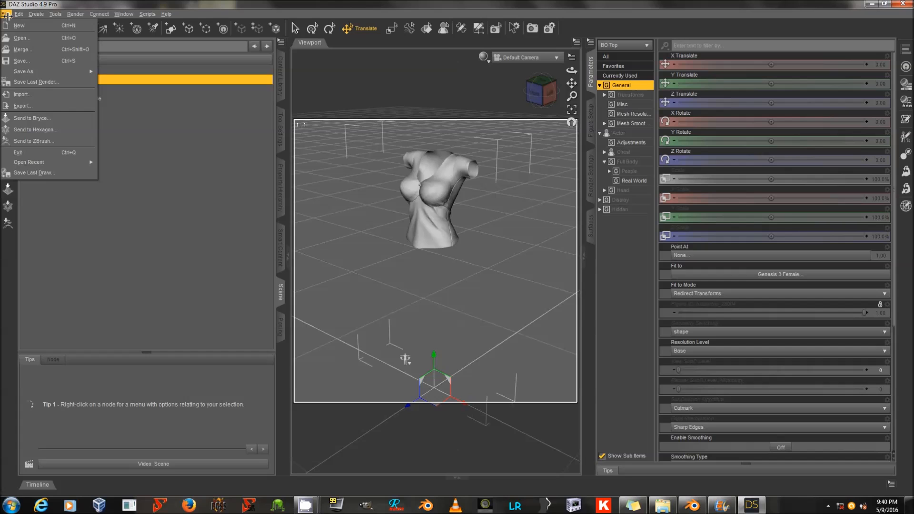
{"action": "left_click", "coordinate": [51, 103]}
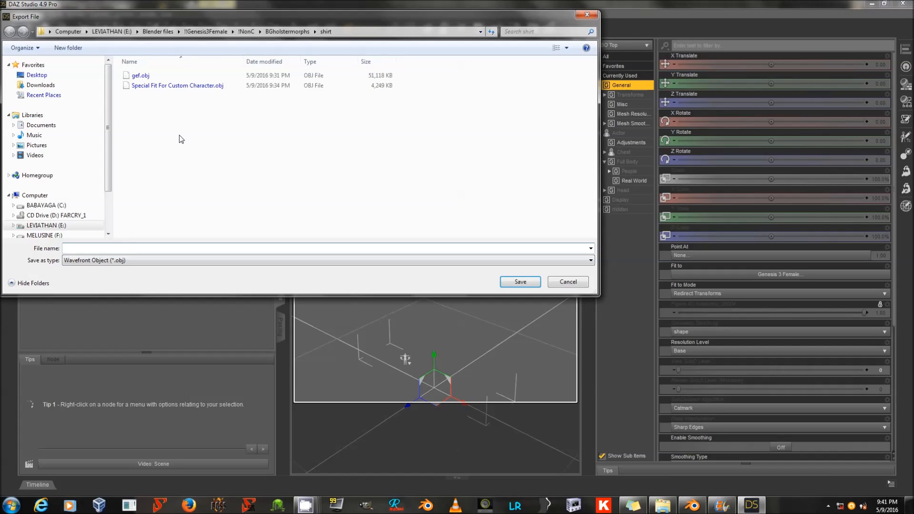
{"action": "left_click", "coordinate": [564, 284]}
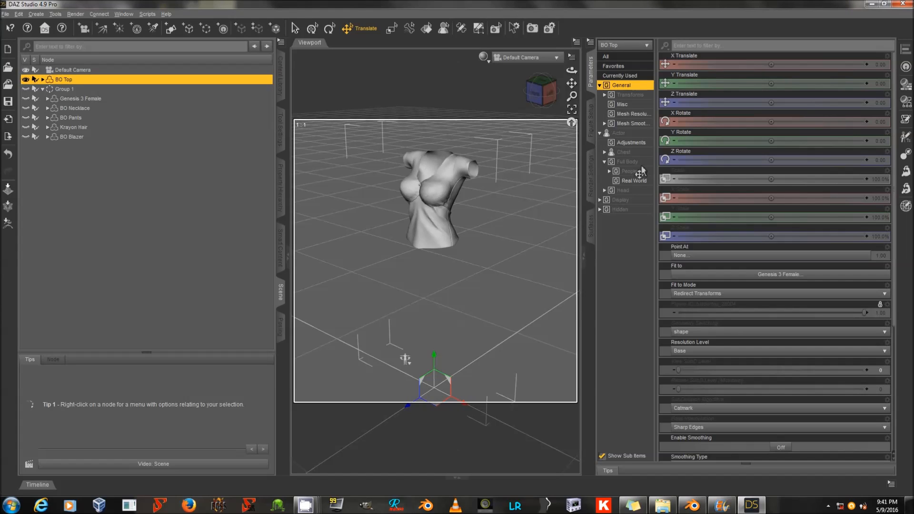
Step: Copy the name of BO Top's FBMSYBethBarbBreasts chest morph from its parameter settings without changing them
{"action": "left_click", "coordinate": [625, 152]}
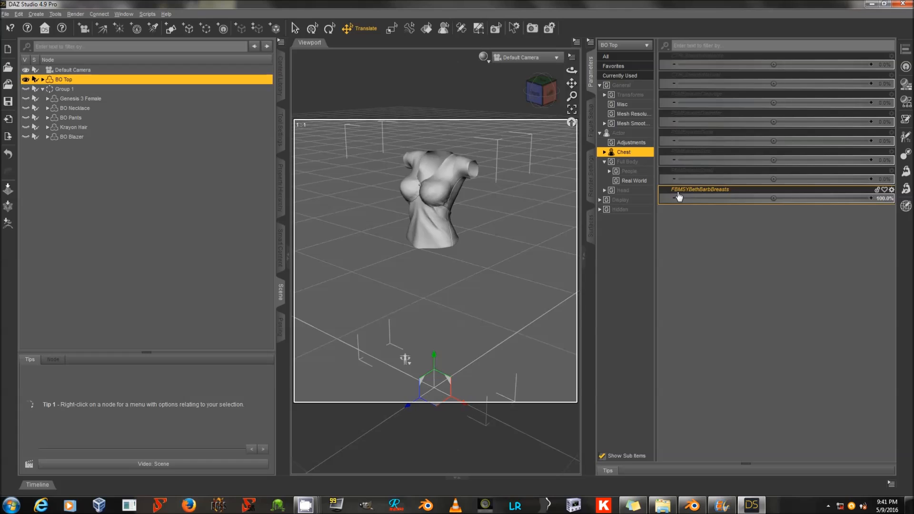
{"action": "left_click", "coordinate": [892, 190]}
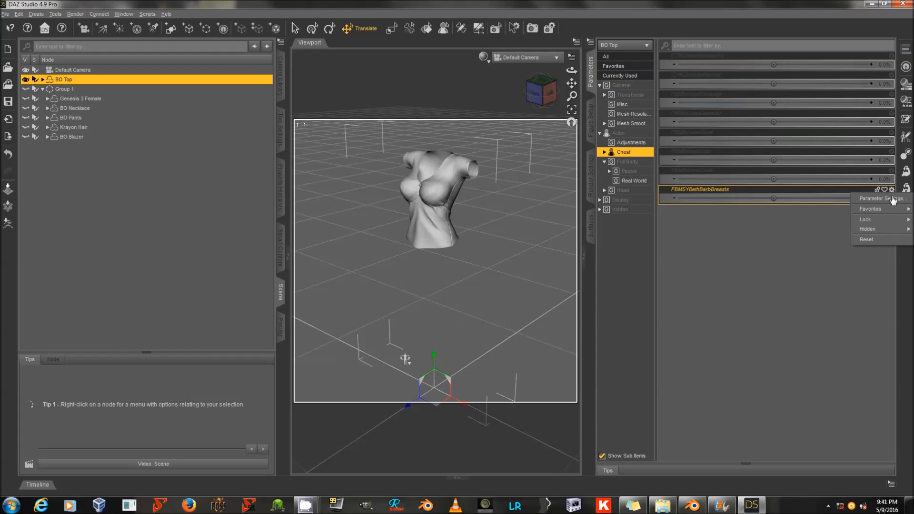
{"action": "left_click", "coordinate": [893, 199]}
{"action": "double_click", "coordinate": [520, 176]}
{"action": "key", "text": "ctrl+c"}
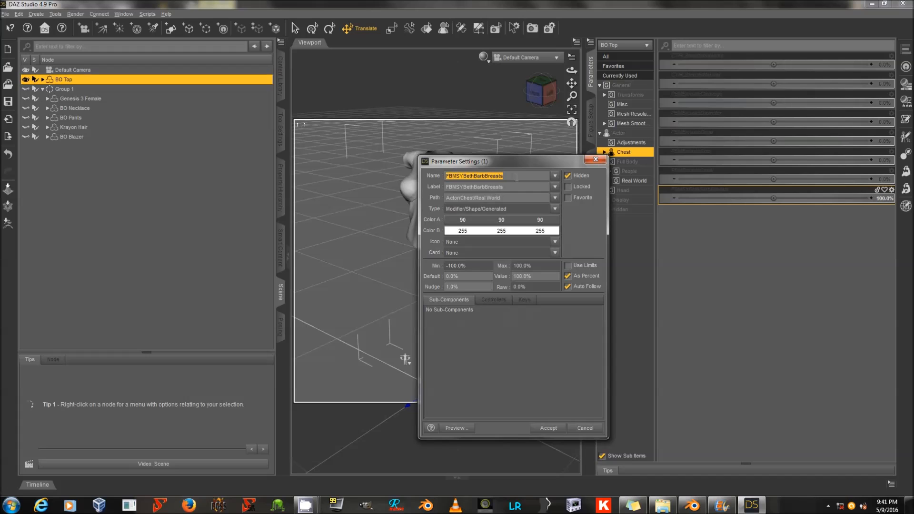
{"action": "left_click", "coordinate": [593, 430]}
Step: Export BO Top as a Wavefront OBJ in the shirt folder, named with the copied morph name FBMSYBethBarbBreasts
{"action": "key", "text": "alt+f"}
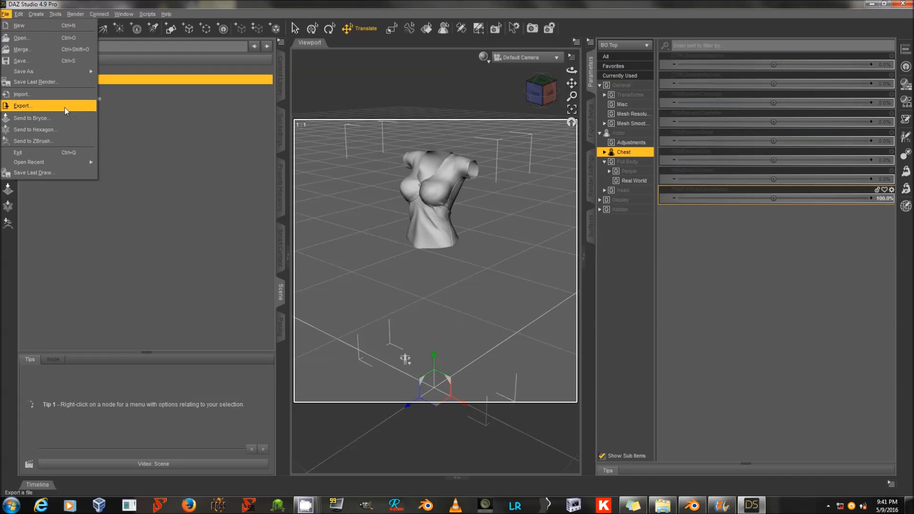
{"action": "left_click", "coordinate": [21, 106]}
{"action": "key", "text": "ctrl+v"}
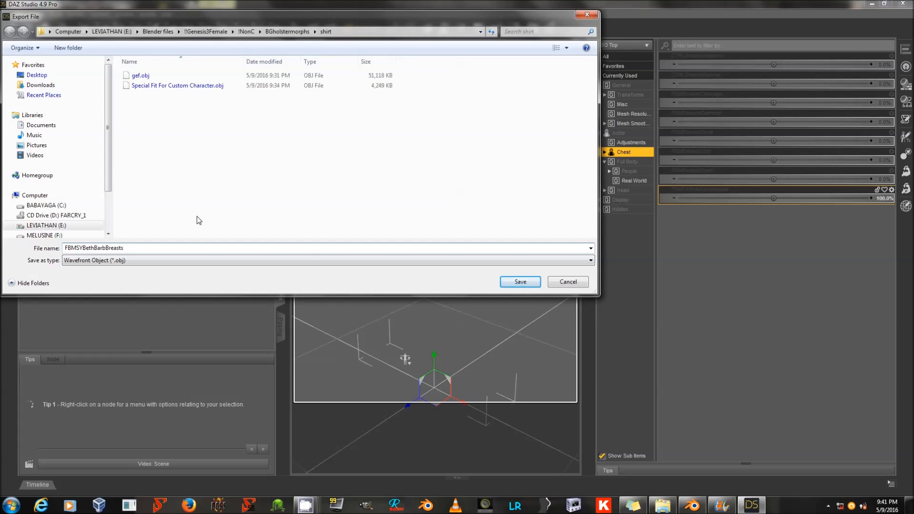
{"action": "left_click", "coordinate": [524, 284]}
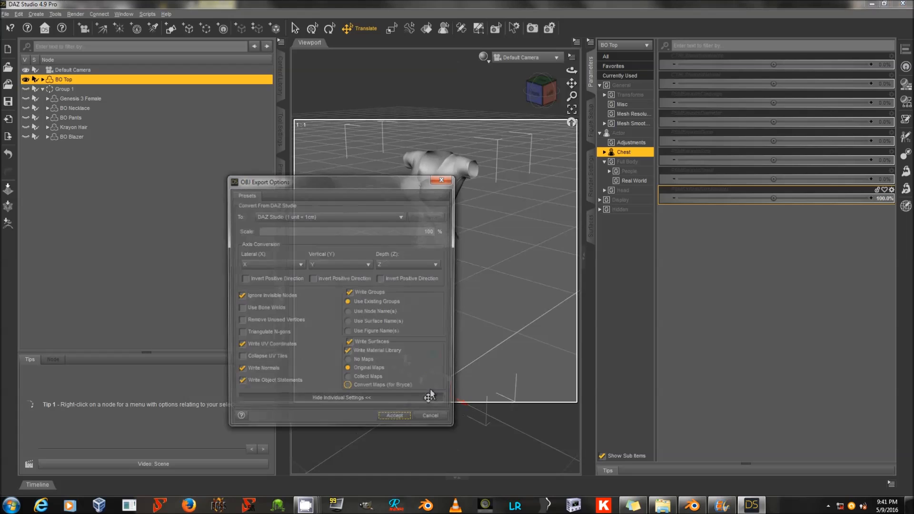
{"action": "left_click", "coordinate": [396, 419]}
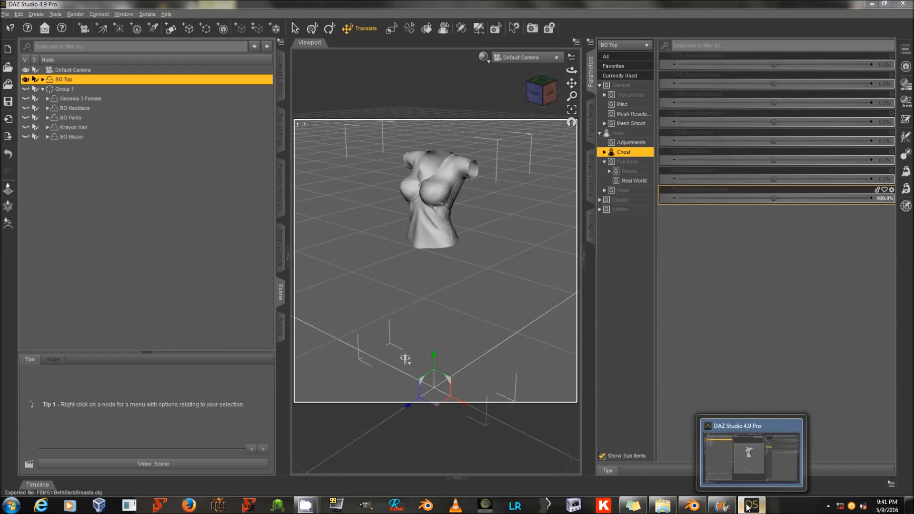
Step: Switch to Blender and show only an empty layer for the new shirt mesh
{"action": "left_click", "coordinate": [750, 506]}
{"action": "left_click", "coordinate": [693, 505]}
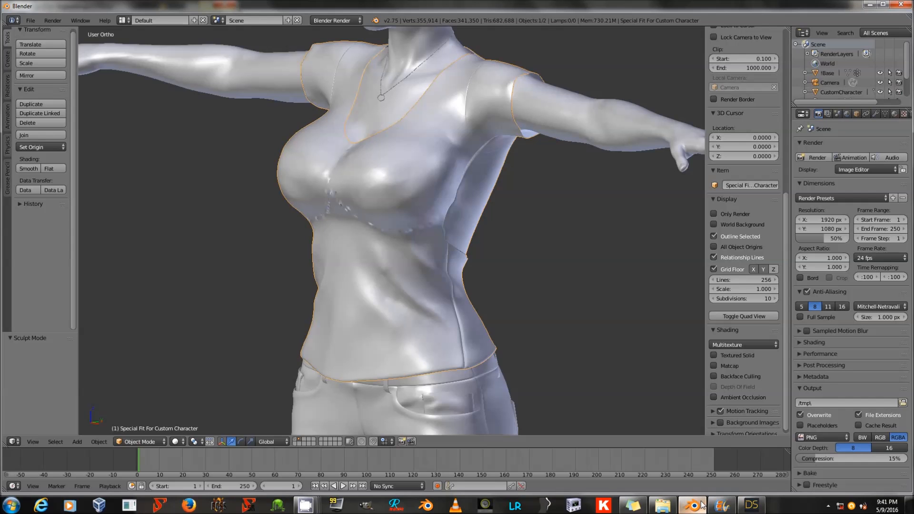
{"action": "scroll", "coordinate": [261, 125], "scroll_direction": "down", "scroll_amount": 5}
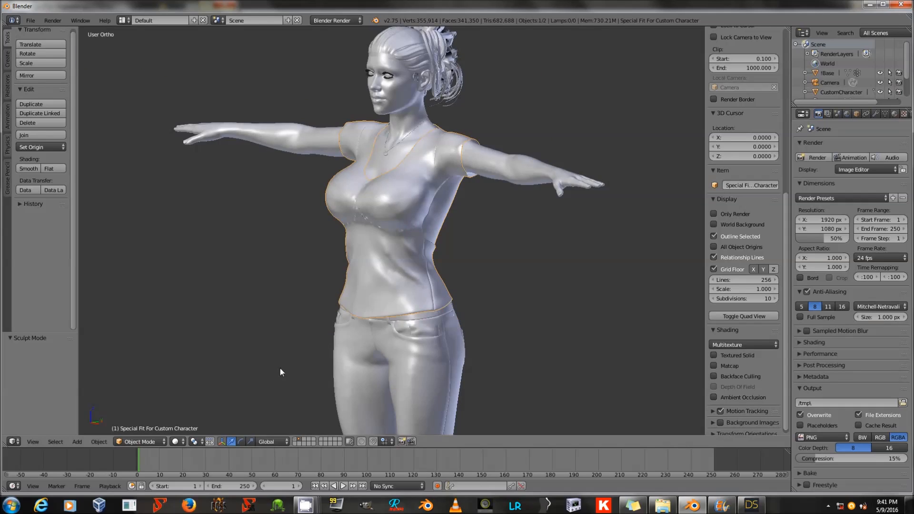
{"action": "scroll", "coordinate": [280, 368], "scroll_direction": "down", "scroll_amount": 2}
{"action": "left_click", "coordinate": [305, 442]}
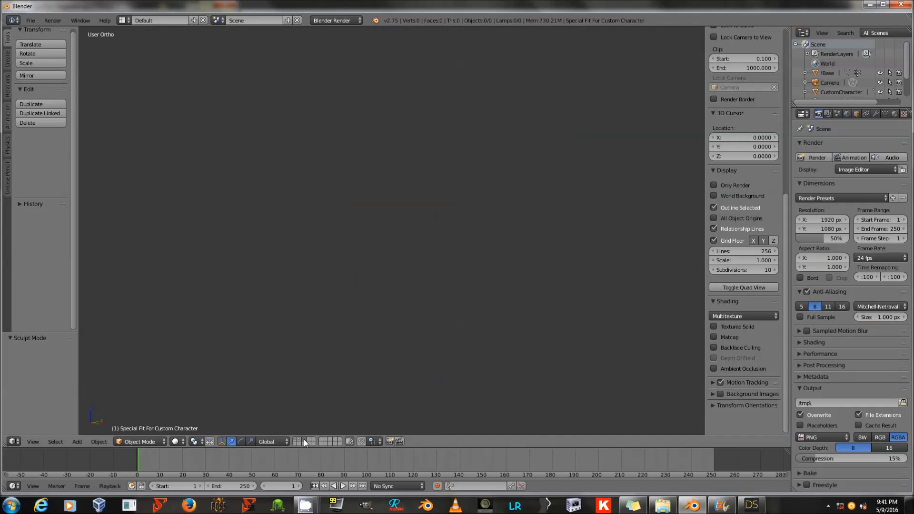
Step: Import FBMSYBethBarbBreasts.obj as a Wavefront object from the shirt folder
{"action": "left_click", "coordinate": [31, 20]}
{"action": "mouse_move", "coordinate": [88, 192]}
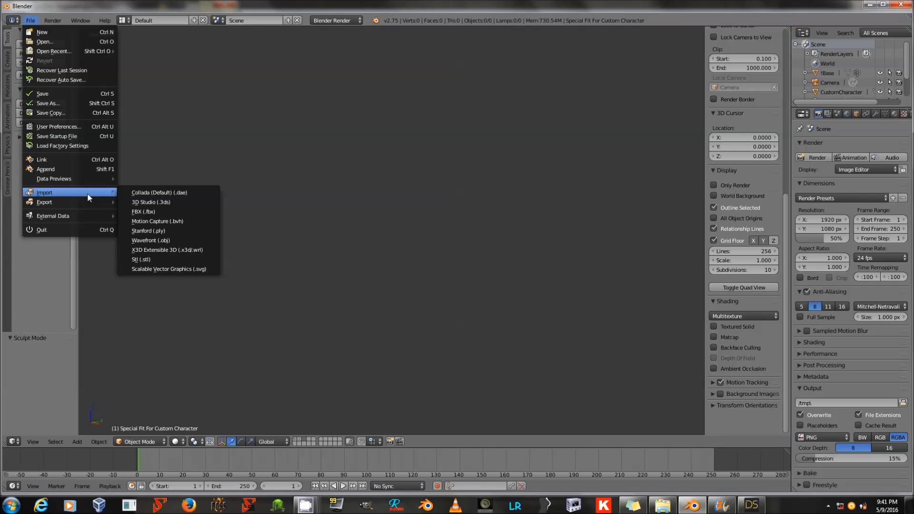
{"action": "left_click", "coordinate": [157, 239]}
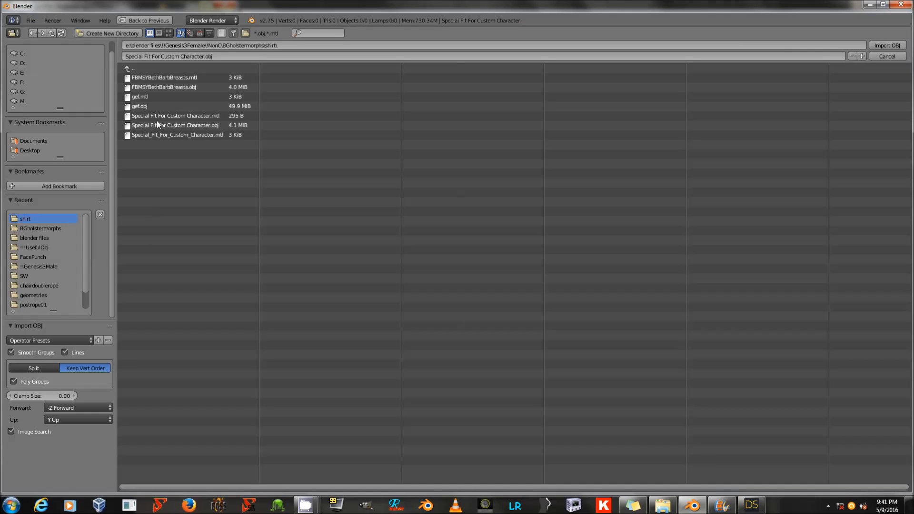
{"action": "left_click", "coordinate": [162, 88]}
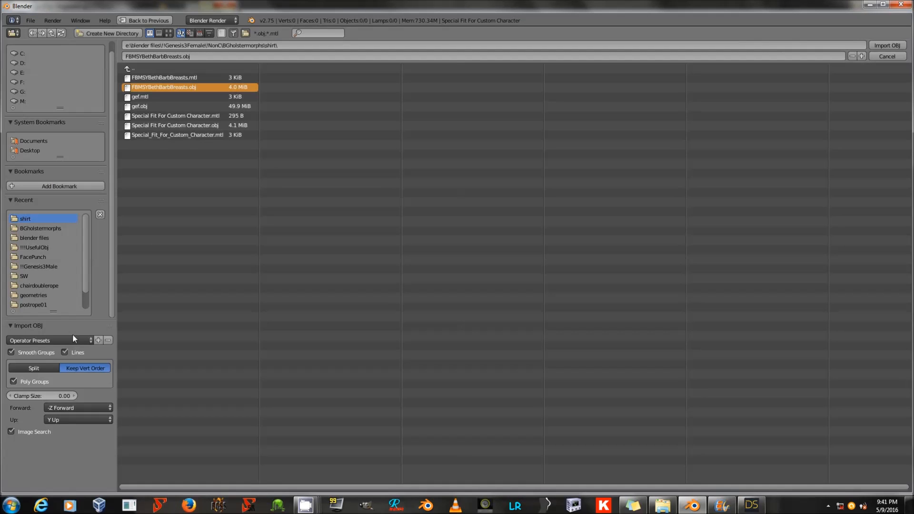
{"action": "left_click", "coordinate": [74, 340]}
Step: Switch to DAZ Studio, hide BO Top and BO Blazer, and show the rest of Group 1
{"action": "left_click", "coordinate": [751, 506]}
{"action": "left_click", "coordinate": [26, 79]}
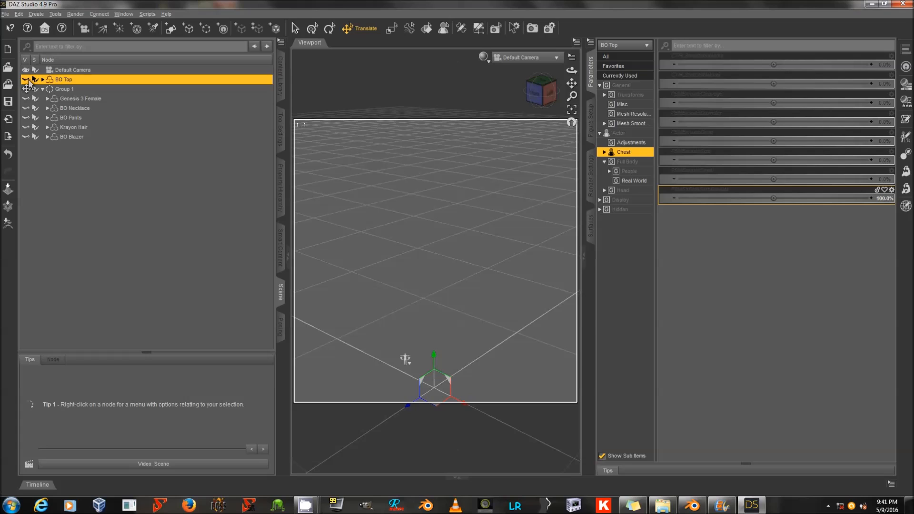
{"action": "left_click", "coordinate": [27, 89]}
{"action": "left_click", "coordinate": [73, 89]}
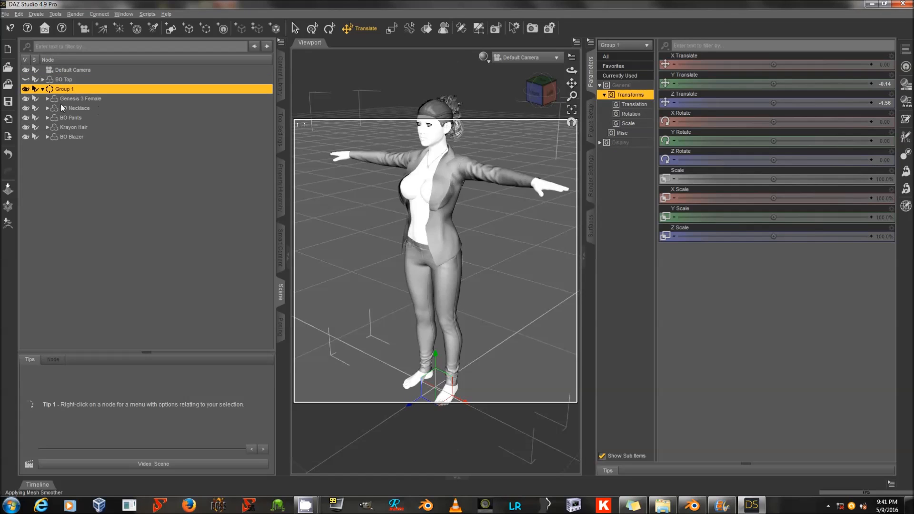
{"action": "left_click", "coordinate": [26, 137]}
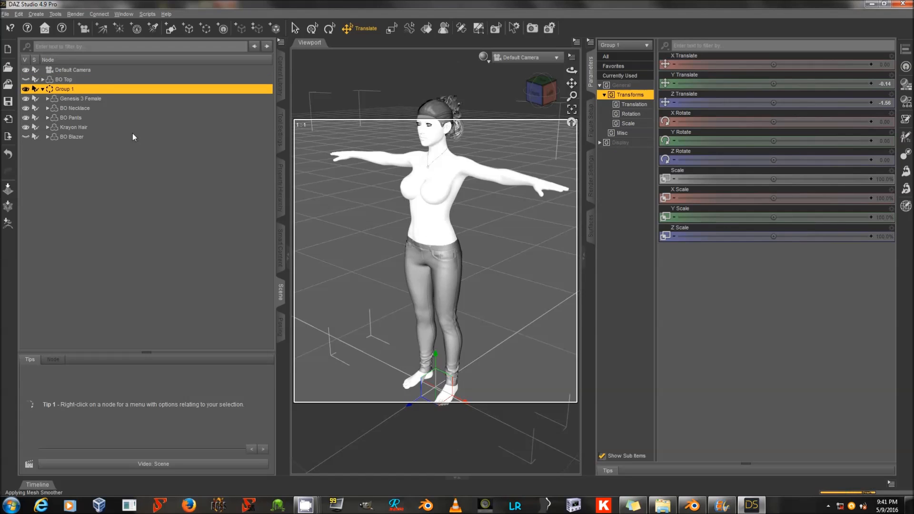
Step: Export the visible Group 1 figure as FBMSYBethBarbBreastsG3.obj, and show and select BO Top again
{"action": "key", "text": "alt+f"}
{"action": "left_click", "coordinate": [56, 103]}
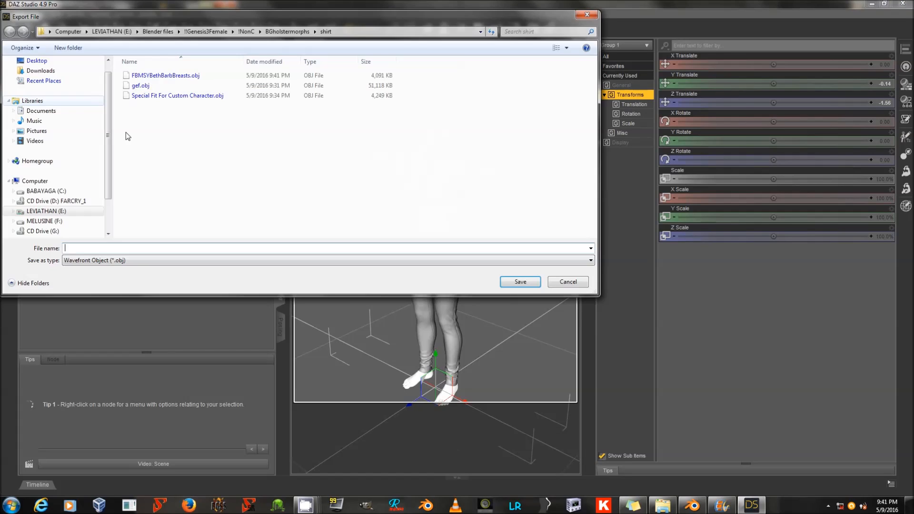
{"action": "left_click", "coordinate": [172, 76]}
{"action": "left_click", "coordinate": [118, 248]}
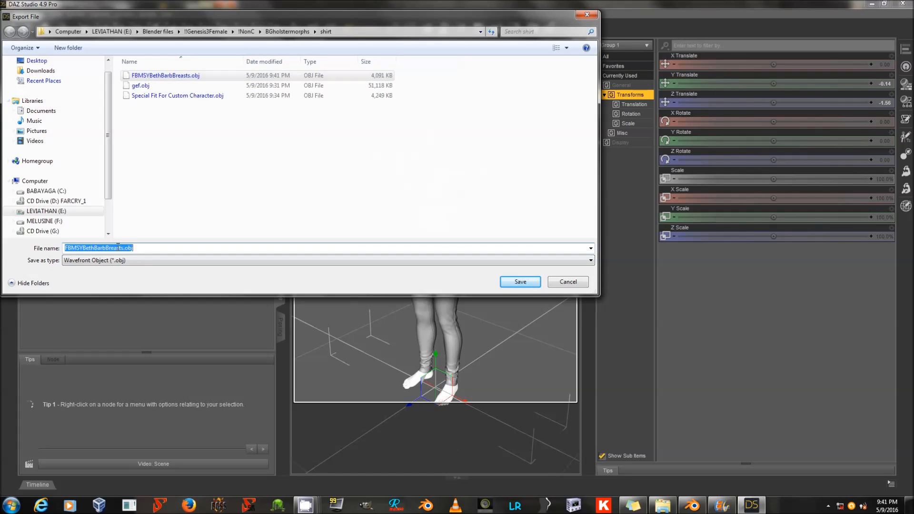
{"action": "left_click", "coordinate": [124, 247]}
{"action": "type", "text": "02"}
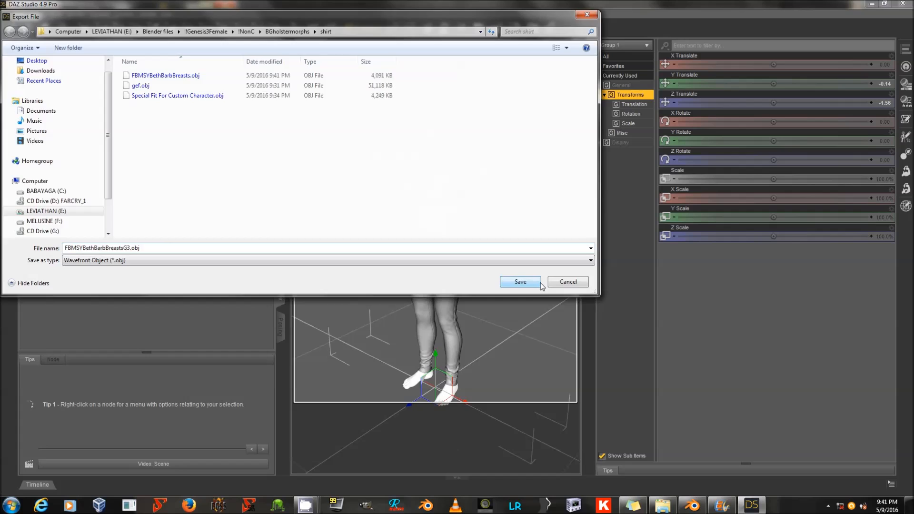
{"action": "left_click", "coordinate": [540, 285]}
{"action": "left_click", "coordinate": [395, 420]}
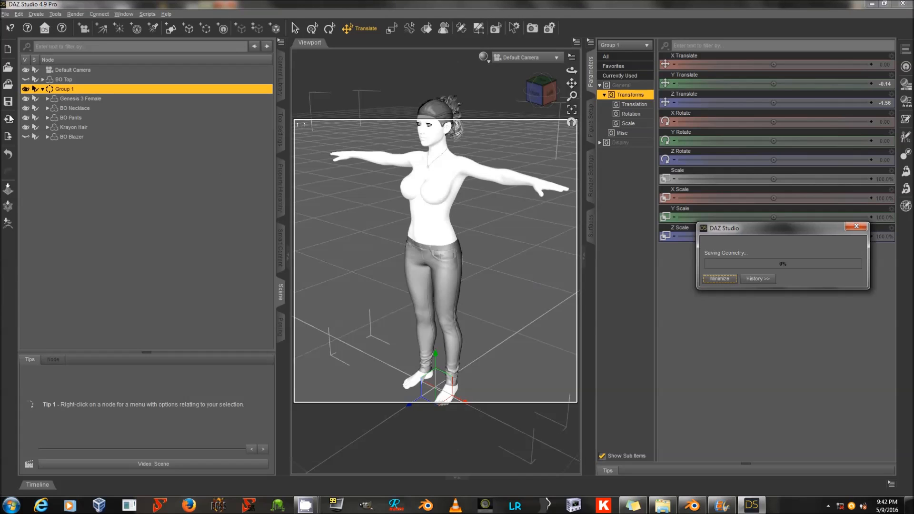
{"action": "left_click", "coordinate": [26, 80]}
{"action": "left_click", "coordinate": [96, 81]}
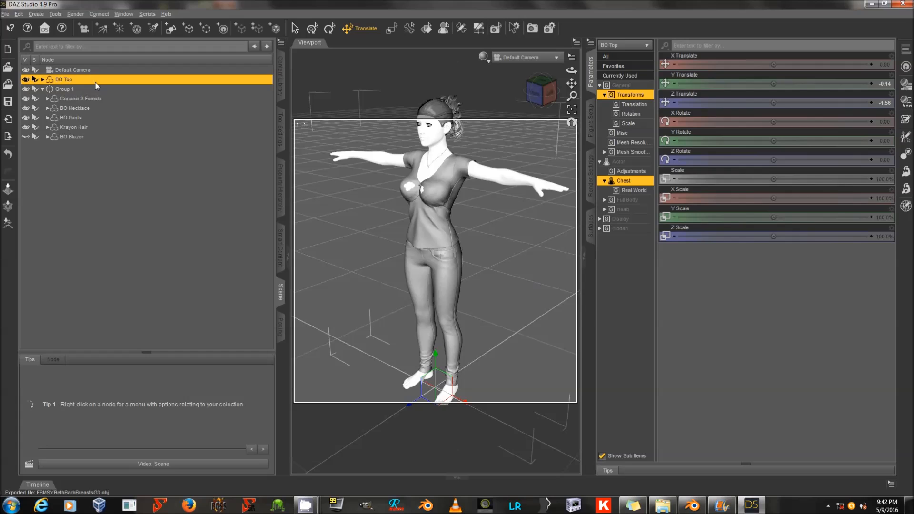
Step: Switch to Blender, deselect the shirt, and import FBMSYBethBarbBreastsG3.obj onto the same layer as a body reference
{"action": "left_click", "coordinate": [693, 506]}
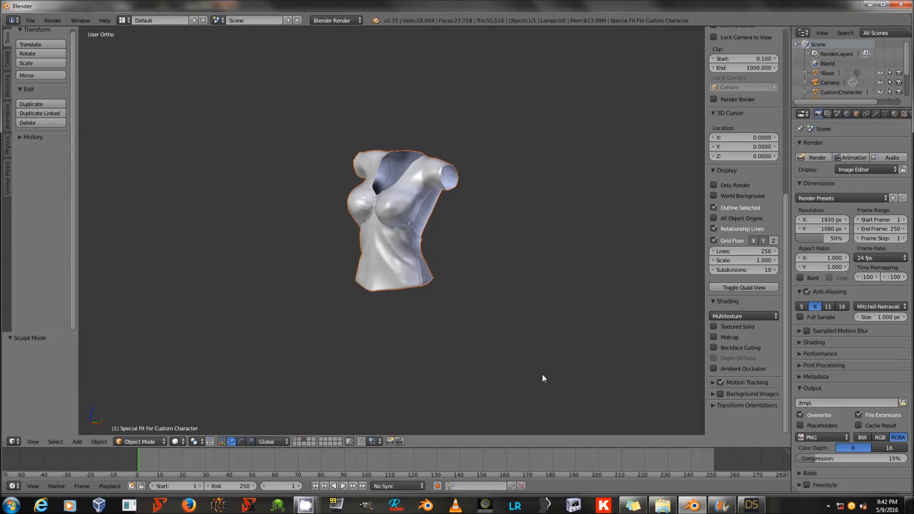
{"action": "key", "text": "a"}
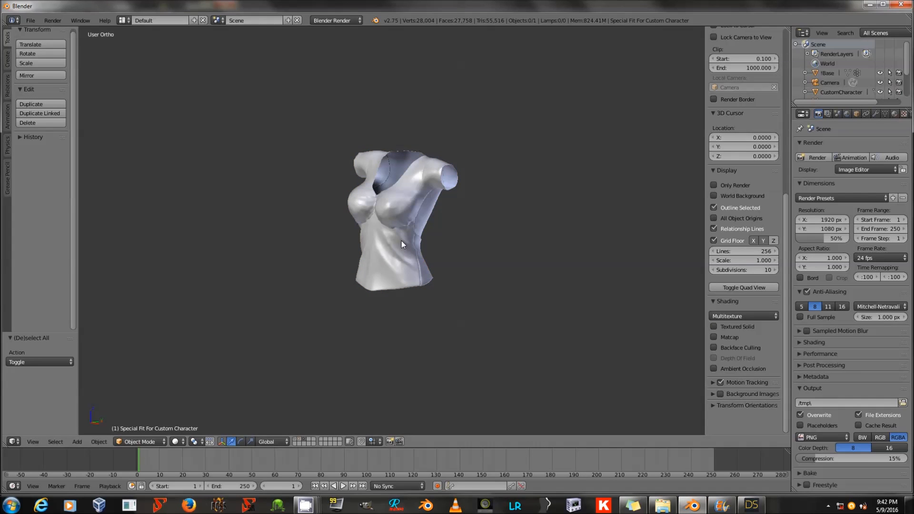
{"action": "left_click", "coordinate": [31, 21]}
{"action": "mouse_move", "coordinate": [86, 194]}
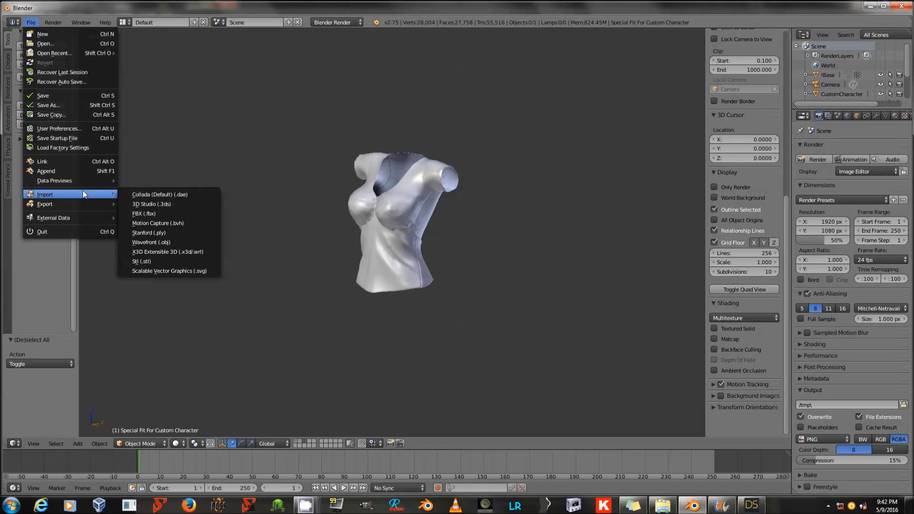
{"action": "left_click", "coordinate": [175, 244]}
{"action": "left_click", "coordinate": [186, 108]}
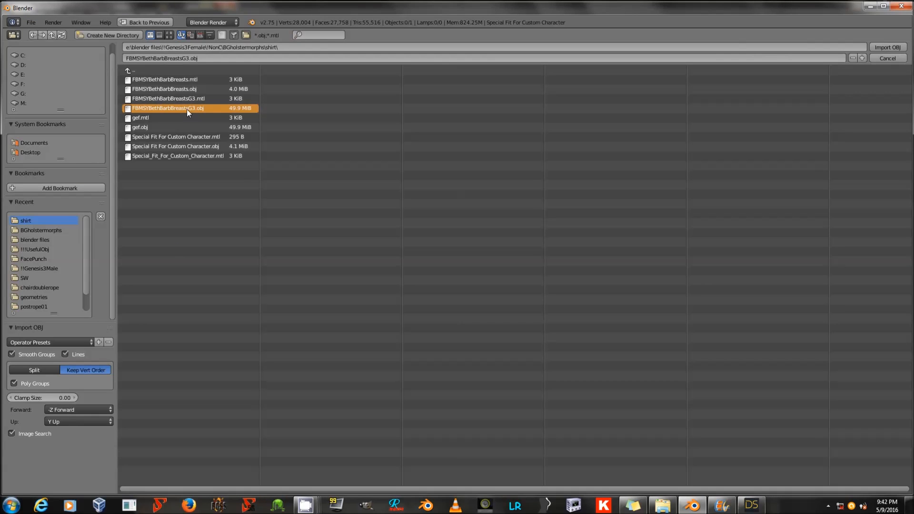
{"action": "left_click", "coordinate": [80, 342]}
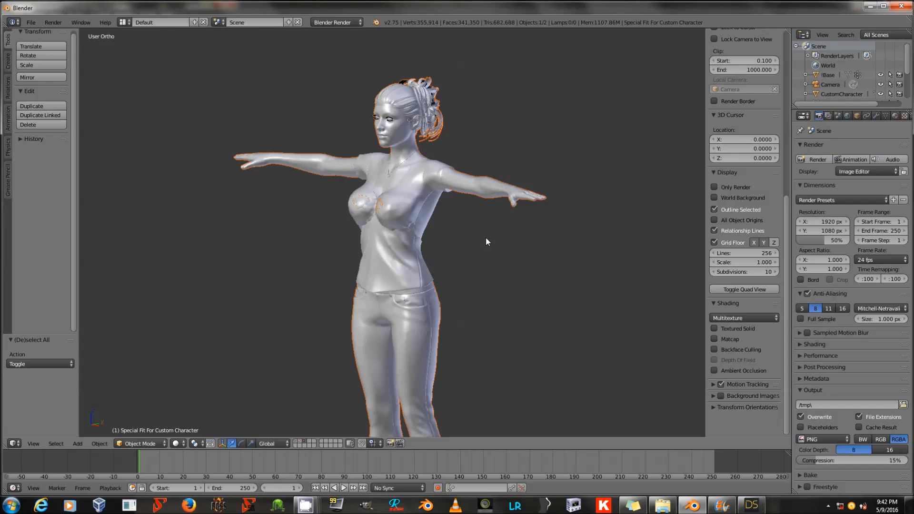
{"action": "scroll", "coordinate": [409, 230], "scroll_direction": "up", "scroll_amount": 6}
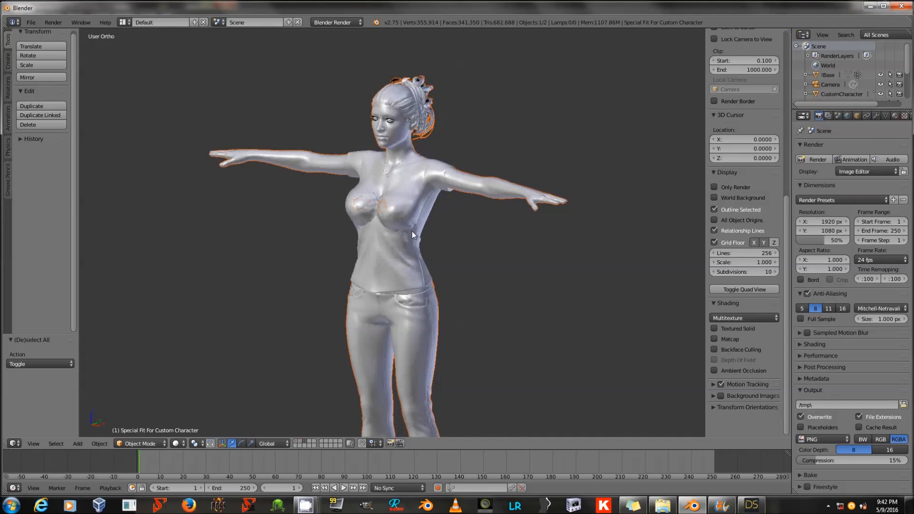
Step: Select the shirt, enter Sculpt Mode, and smooth the fabric over and beneath both breasts with the Smooth brush
{"action": "right_click_drag", "start_coordinate": [319, 248], "coordinate": [349, 215]}
{"action": "right_click", "coordinate": [385, 209]}
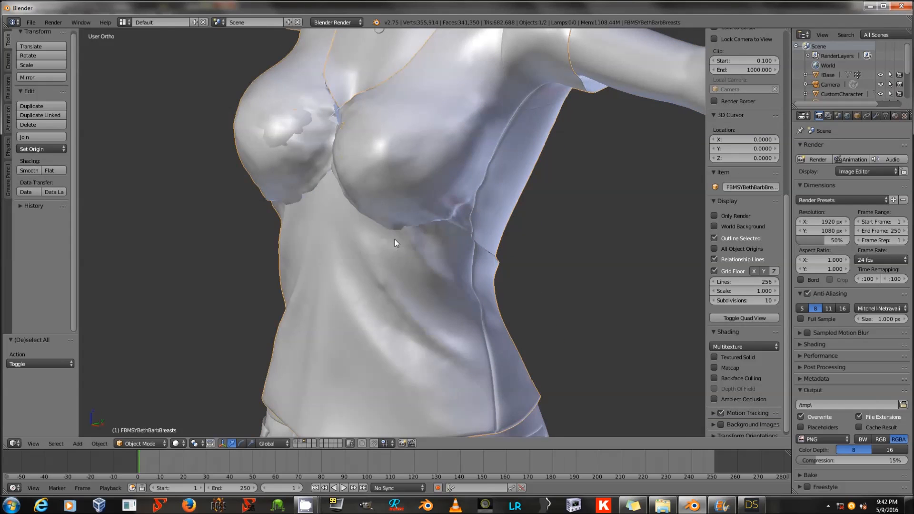
{"action": "middle_click_drag", "start_coordinate": [396, 239], "coordinate": [386, 216]}
{"action": "left_click", "coordinate": [141, 443]}
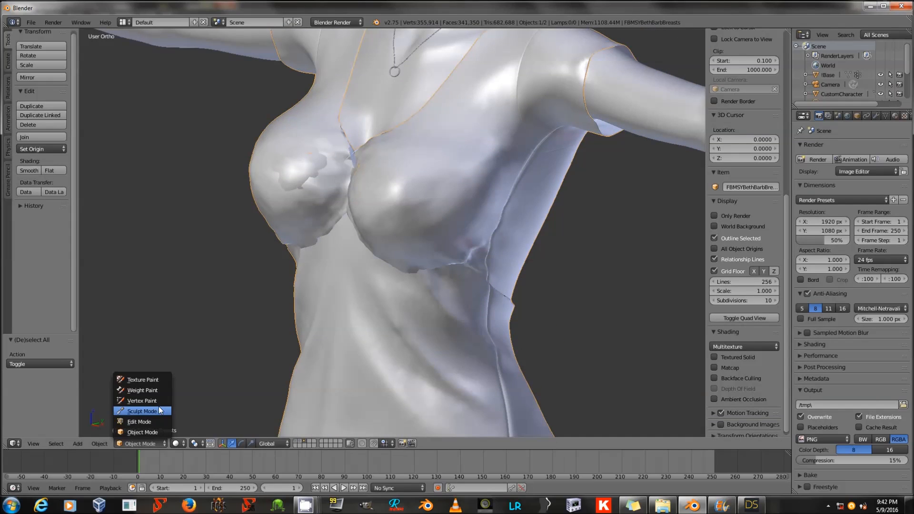
{"action": "left_click", "coordinate": [157, 409]}
{"action": "mouse_move", "coordinate": [280, 173]}
{"action": "left_mouse_down"}
{"action": "mouse_move", "coordinate": [345, 175]}
{"action": "mouse_move", "coordinate": [316, 241]}
{"action": "mouse_move", "coordinate": [284, 245]}
{"action": "mouse_move", "coordinate": [447, 247]}
{"action": "left_mouse_up"}
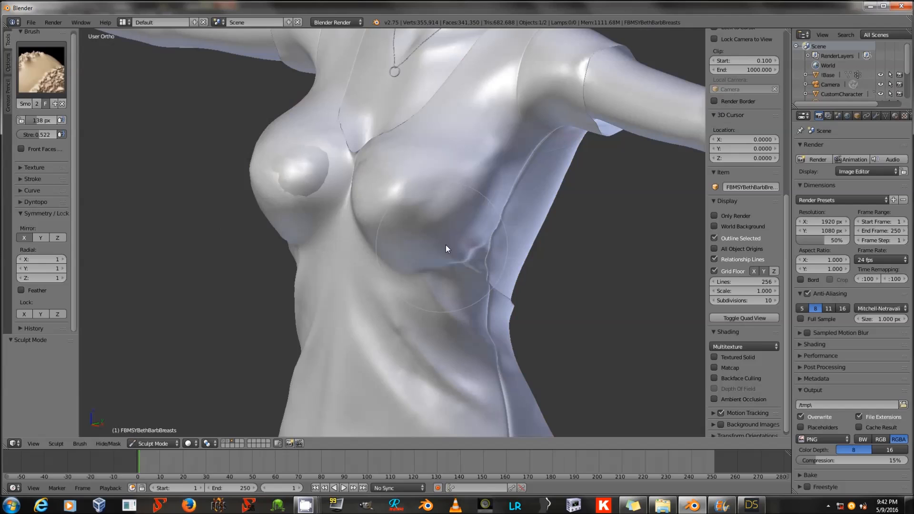
{"action": "middle_click_drag", "start_coordinate": [351, 247], "coordinate": [395, 247]}
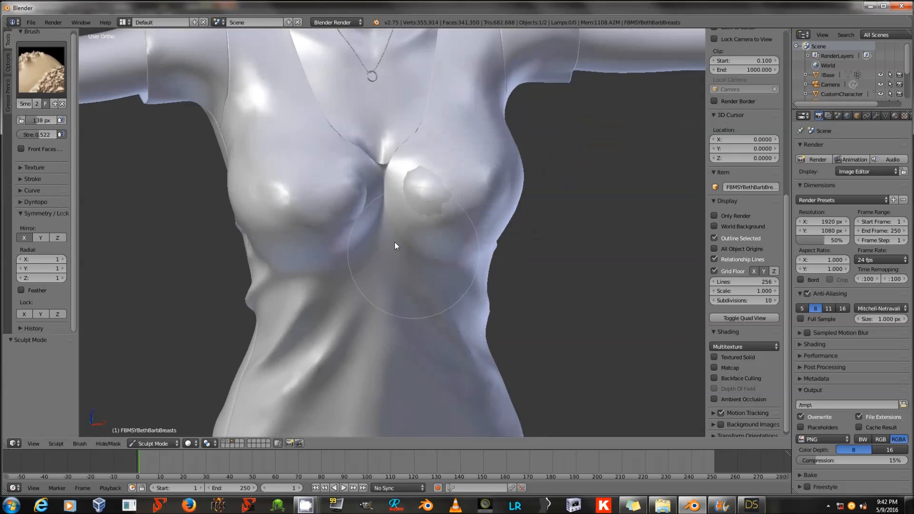
{"action": "mouse_move", "coordinate": [304, 246]}
{"action": "left_mouse_down"}
{"action": "mouse_move", "coordinate": [348, 207]}
{"action": "mouse_move", "coordinate": [322, 198]}
{"action": "left_mouse_up"}
{"action": "middle_click_drag", "start_coordinate": [401, 209], "coordinate": [344, 258]}
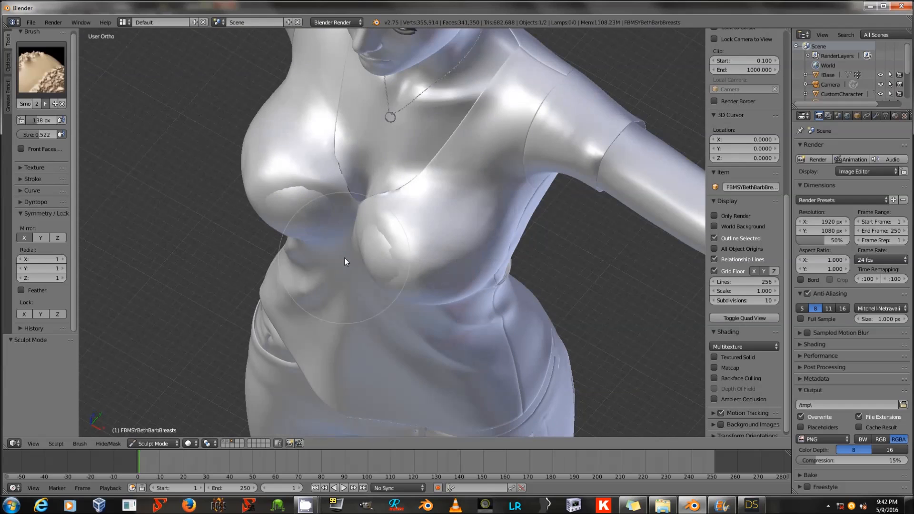
Step: Pull the shirt fabric outward between the breasts with the Grab brush
{"action": "left_click", "coordinate": [47, 71]}
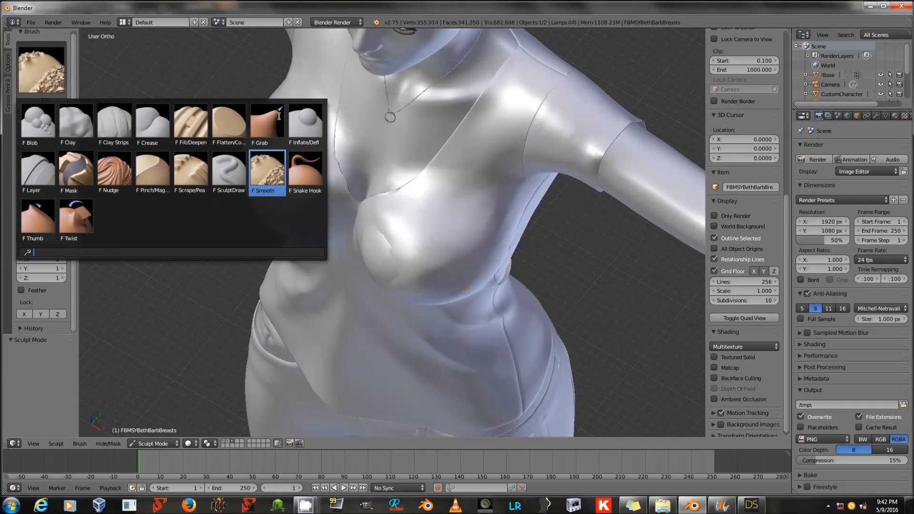
{"action": "left_click", "coordinate": [267, 125]}
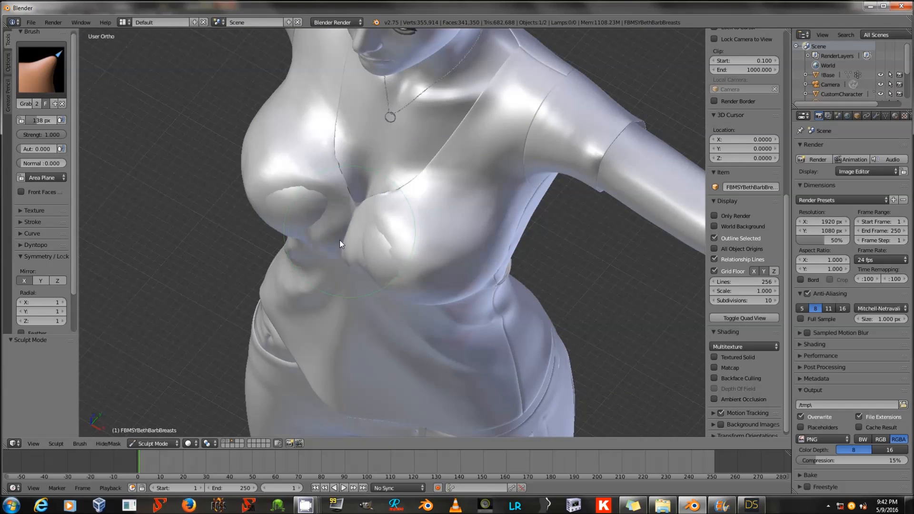
{"action": "left_click_drag", "start_coordinate": [341, 244], "coordinate": [338, 245]}
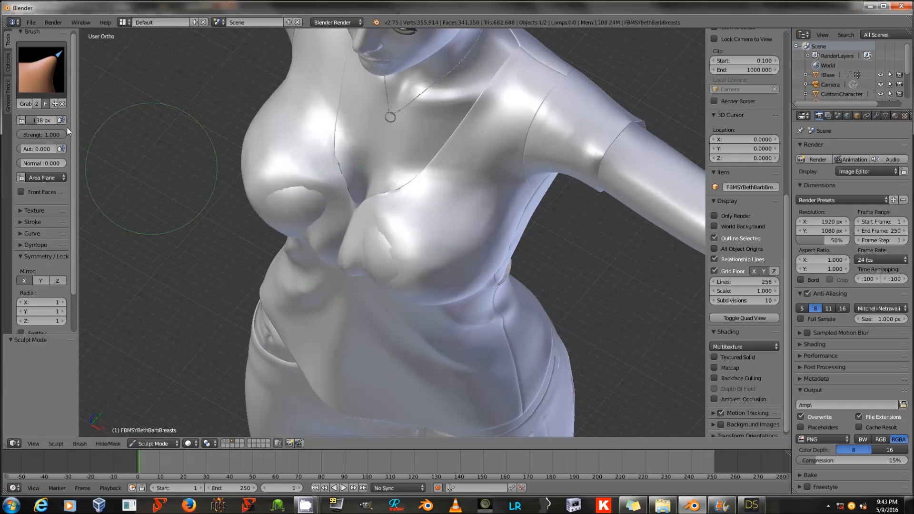
Step: Inflate the shirt over both breasts to cover the body poking through, smoothing the fabric between inflating passes
{"action": "left_click", "coordinate": [40, 76]}
{"action": "left_click", "coordinate": [305, 124]}
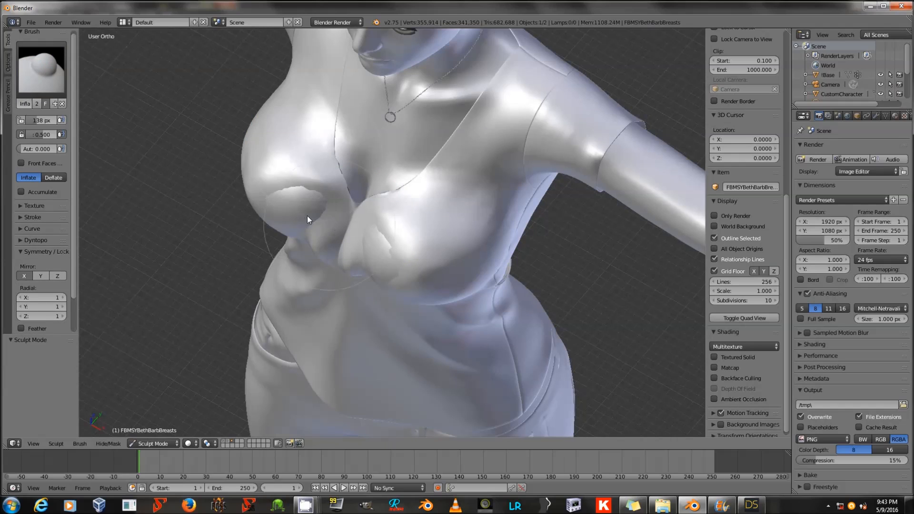
{"action": "left_click", "coordinate": [41, 74]}
{"action": "left_click", "coordinate": [266, 171]}
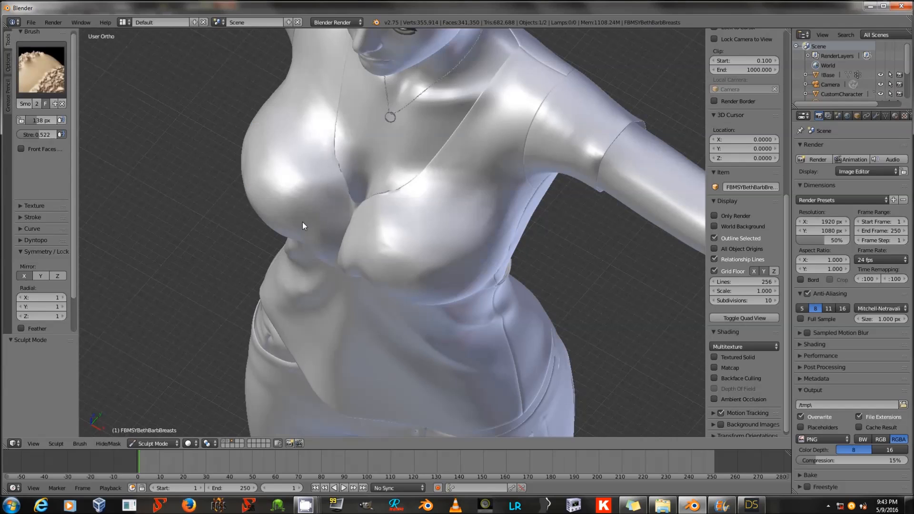
{"action": "mouse_move", "coordinate": [354, 244]}
{"action": "middle_mouse_down"}
{"action": "mouse_move", "coordinate": [358, 206]}
{"action": "mouse_move", "coordinate": [350, 228]}
{"action": "middle_mouse_up"}
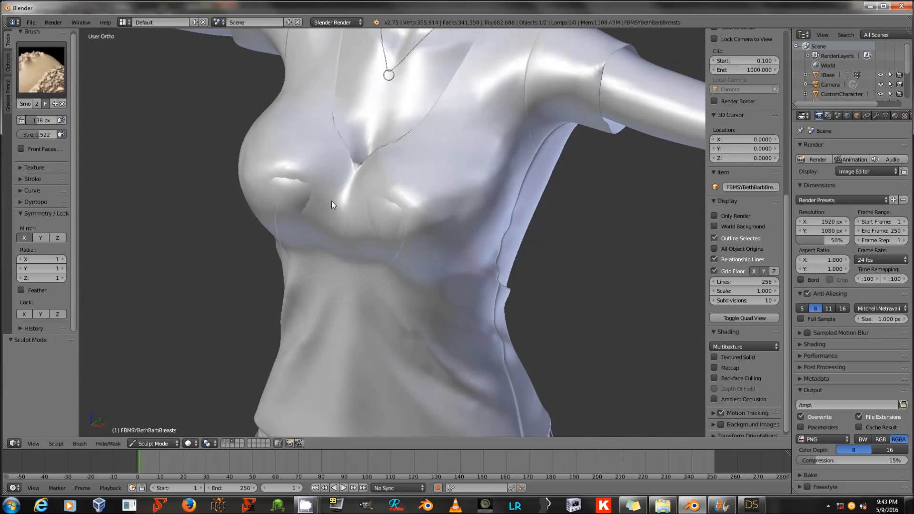
{"action": "left_click", "coordinate": [42, 69]}
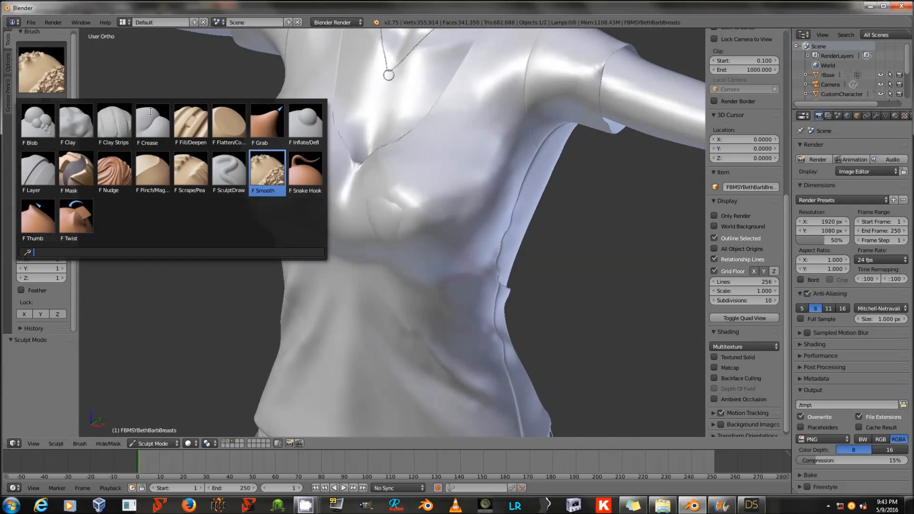
{"action": "left_click", "coordinate": [302, 126]}
{"action": "left_click", "coordinate": [376, 223]}
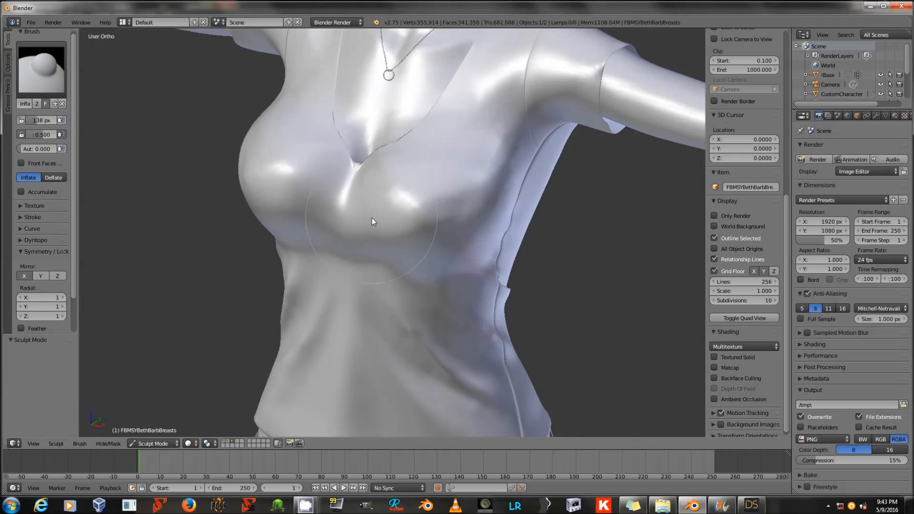
Step: Export the sculpted shirt as a Wavefront object, overwriting FBMSYBethBarbBreasts.obj in the shirt folder
{"action": "left_click", "coordinate": [31, 22]}
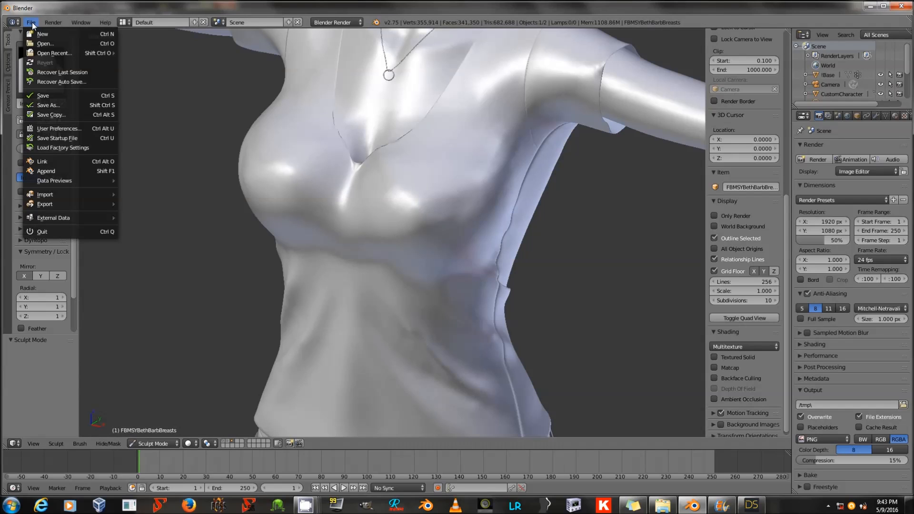
{"action": "mouse_move", "coordinate": [74, 207]}
{"action": "left_click", "coordinate": [154, 249]}
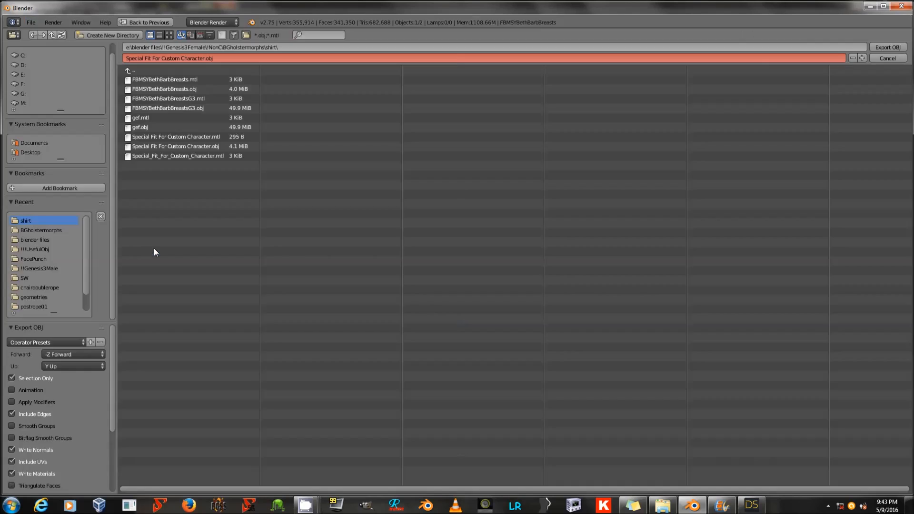
{"action": "left_click", "coordinate": [167, 88]}
{"action": "left_click", "coordinate": [45, 341]}
{"action": "left_click", "coordinate": [875, 47]}
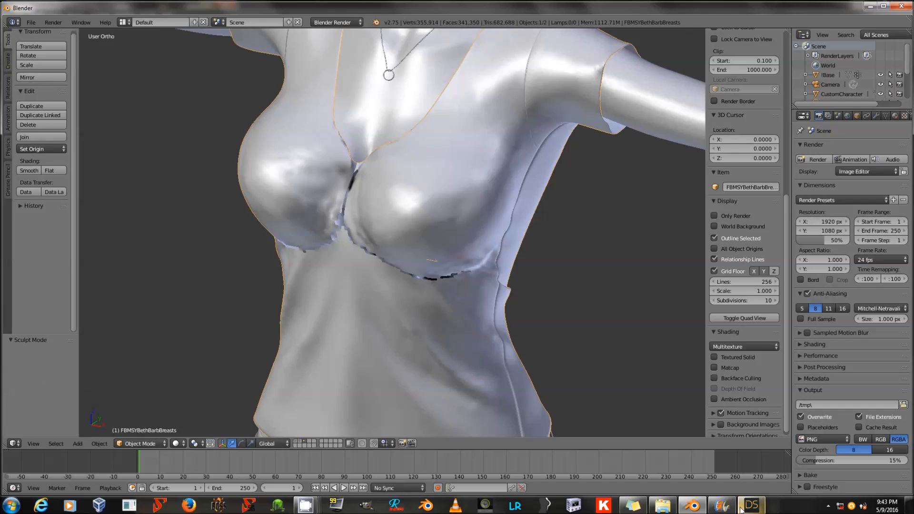
Step: Switch to DAZ Studio and choose FBMSYBethBarbBreasts.obj in Morph Loader Pro as the morph file for BO Top
{"action": "left_click", "coordinate": [751, 505]}
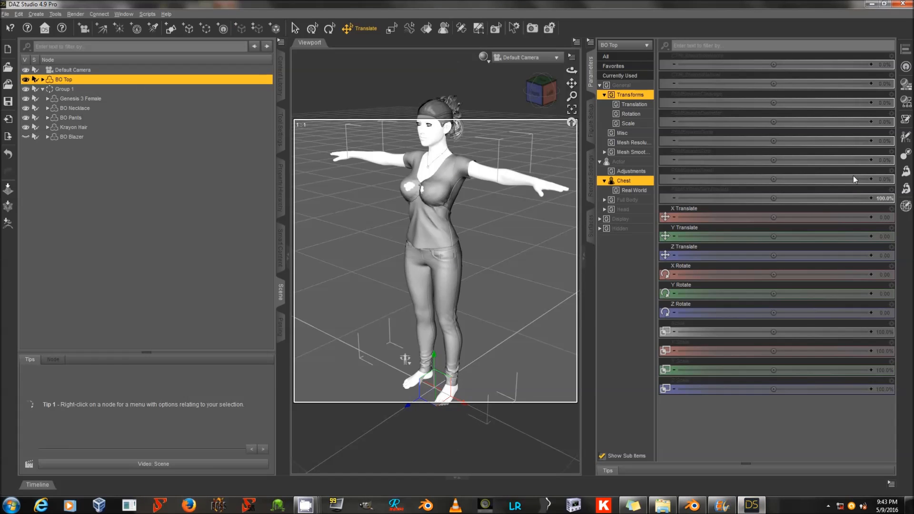
{"action": "left_click", "coordinate": [908, 189]}
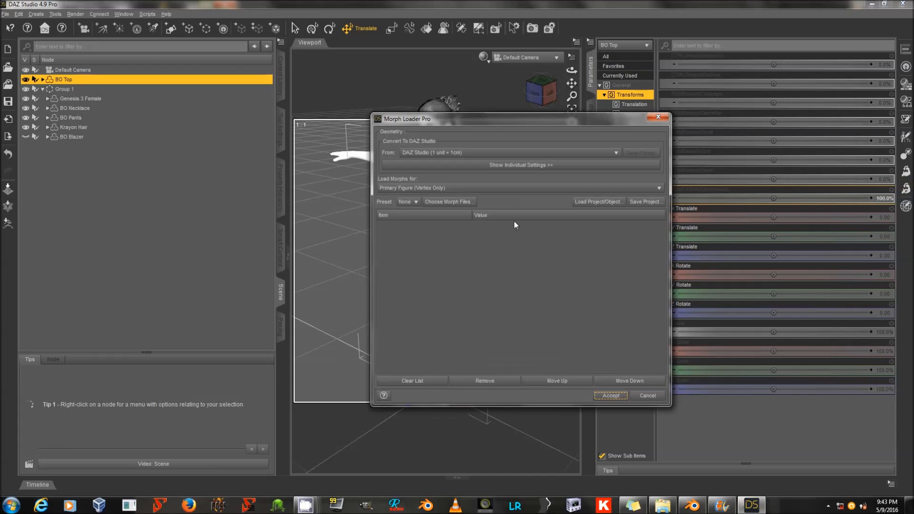
{"action": "left_click", "coordinate": [464, 202]}
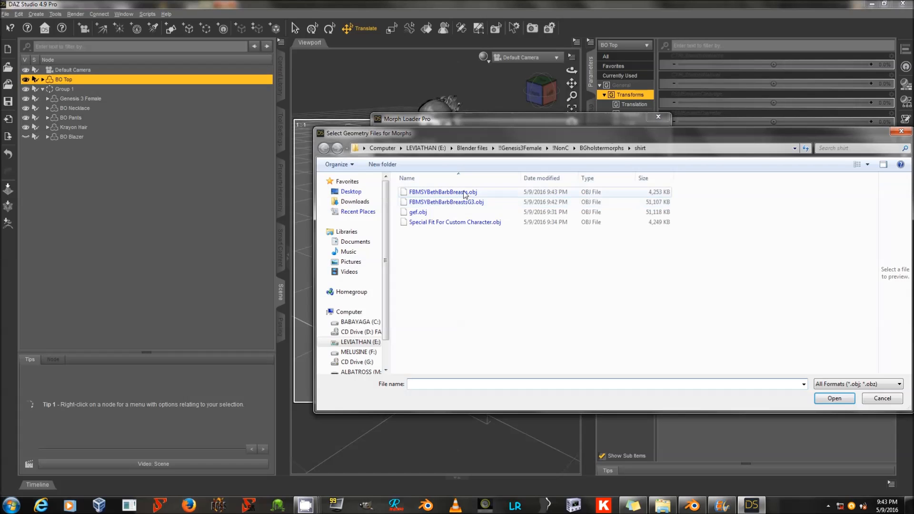
{"action": "double_click", "coordinate": [457, 192]}
Step: Set the morph's Overwrite Existing option to Deltas Only, load it onto BO Top, and check the chest fit
{"action": "left_click", "coordinate": [500, 225]}
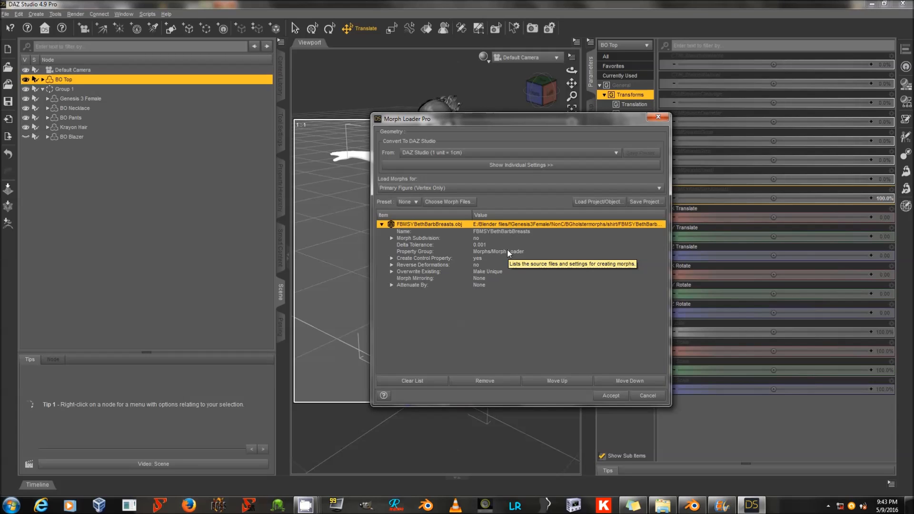
{"action": "left_click", "coordinate": [489, 271]}
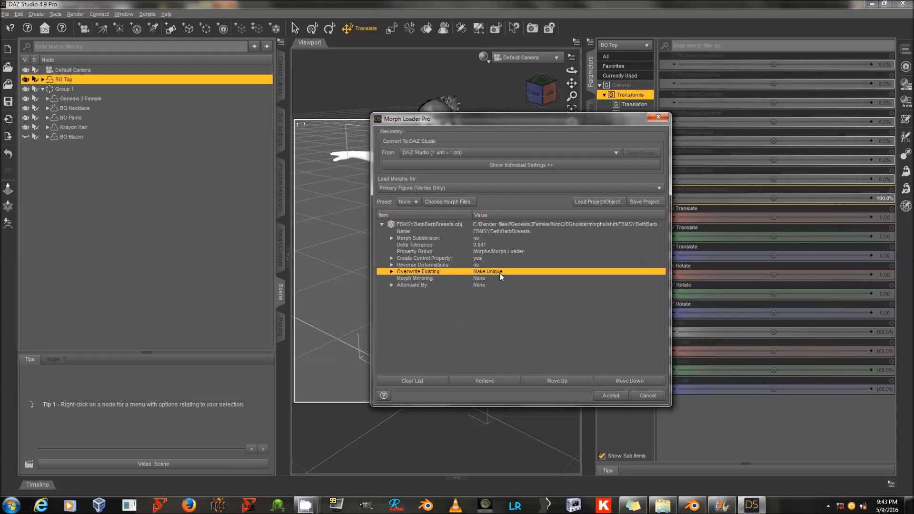
{"action": "left_click", "coordinate": [501, 273]}
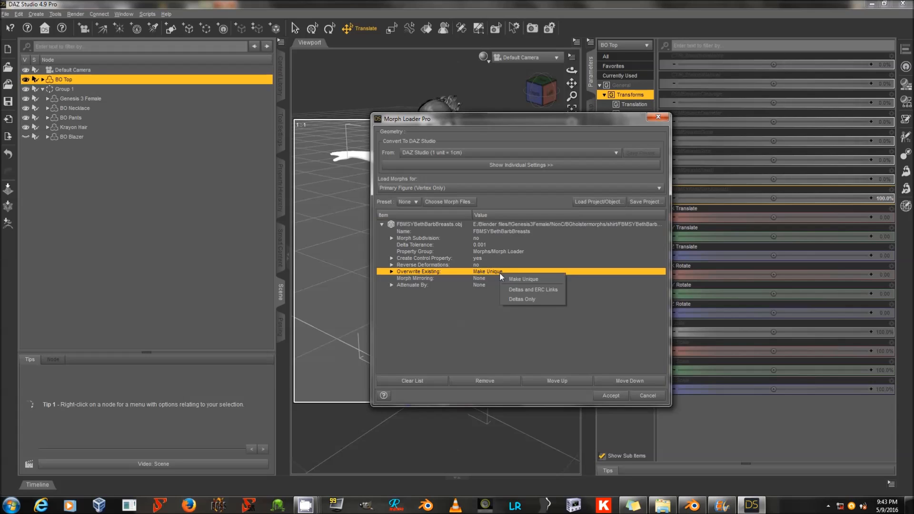
{"action": "left_click", "coordinate": [523, 299]}
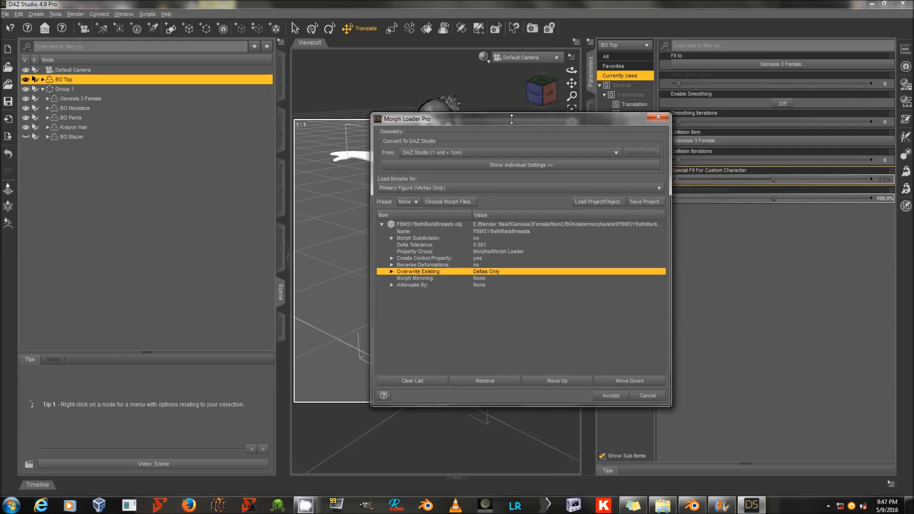
{"action": "left_click_drag", "start_coordinate": [512, 119], "coordinate": [616, 125]}
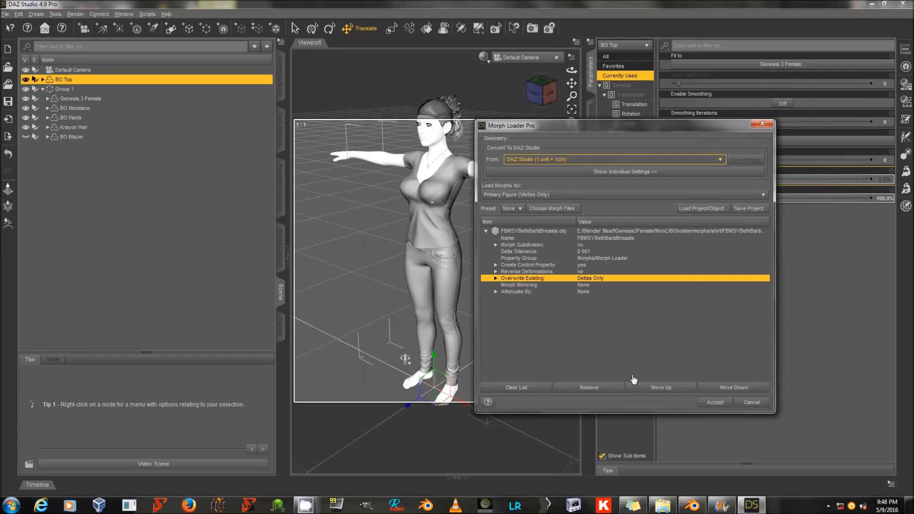
{"action": "left_click", "coordinate": [714, 402]}
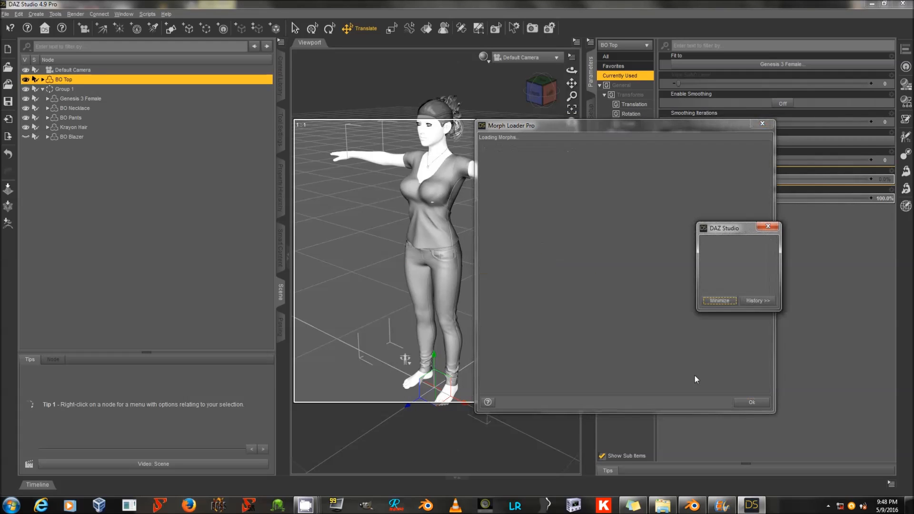
{"action": "left_click", "coordinate": [741, 403]}
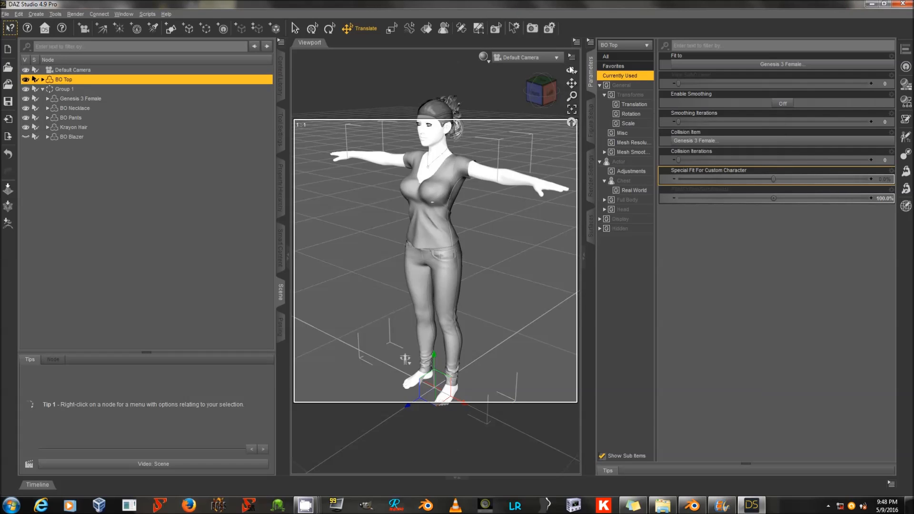
{"action": "left_click_drag", "start_coordinate": [572, 70], "coordinate": [524, 114]}
{"action": "left_click_drag", "start_coordinate": [572, 70], "coordinate": [604, 43]}
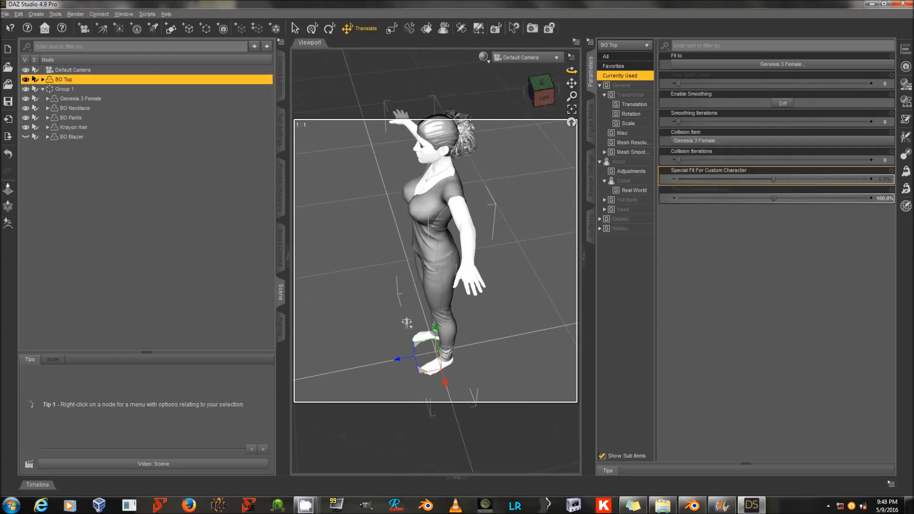
{"action": "left_click_drag", "start_coordinate": [572, 70], "coordinate": [586, 67]}
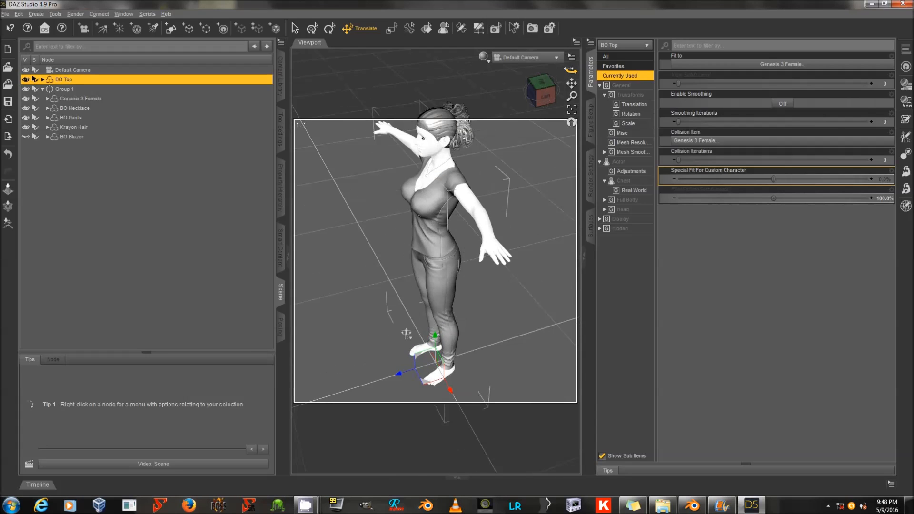
Step: Switch to Blender, return the shirt to Sculpt Mode, and inflate the fabric over the breast
{"action": "left_click", "coordinate": [695, 506]}
{"action": "middle_click_drag", "start_coordinate": [485, 270], "coordinate": [479, 212]}
{"action": "key", "text": "g"}
{"action": "right_click", "coordinate": [352, 255]}
{"action": "left_click", "coordinate": [136, 445]}
{"action": "left_click", "coordinate": [148, 409]}
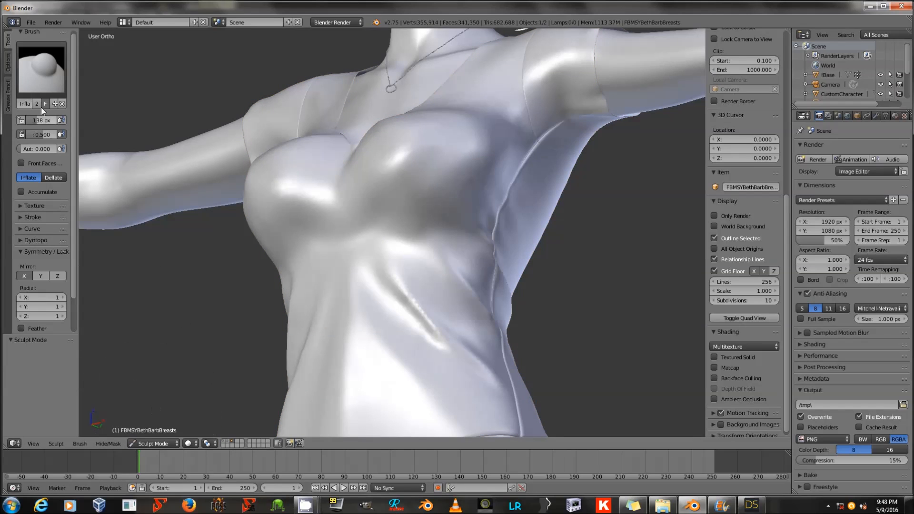
{"action": "left_click", "coordinate": [427, 198]}
{"action": "left_click", "coordinate": [427, 198]}
{"action": "left_click", "coordinate": [427, 198]}
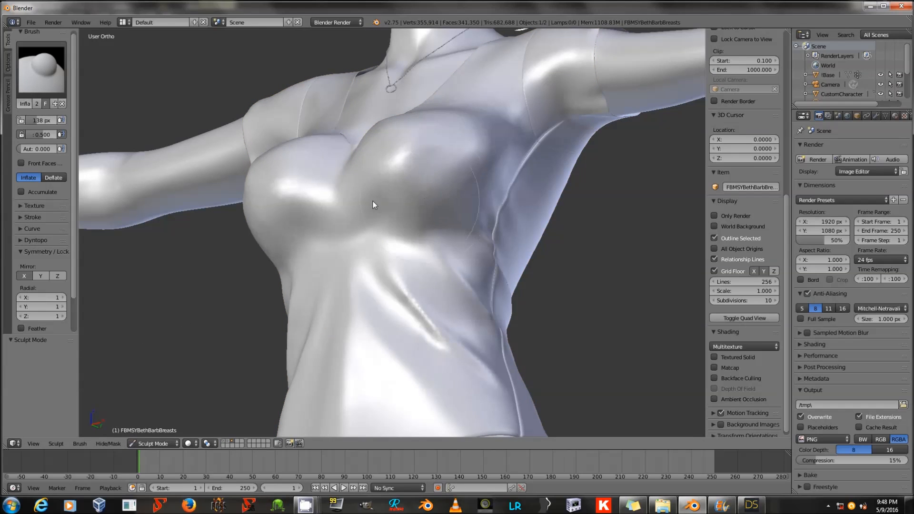
Step: Smooth the shirt over the front of the breast, and inflate it to cover the body poking through
{"action": "middle_click_drag", "start_coordinate": [350, 198], "coordinate": [283, 287]}
{"action": "middle_click_drag", "start_coordinate": [296, 288], "coordinate": [364, 263]}
{"action": "scroll", "coordinate": [364, 263], "scroll_direction": "up", "scroll_amount": 2}
{"action": "left_click", "coordinate": [52, 86]}
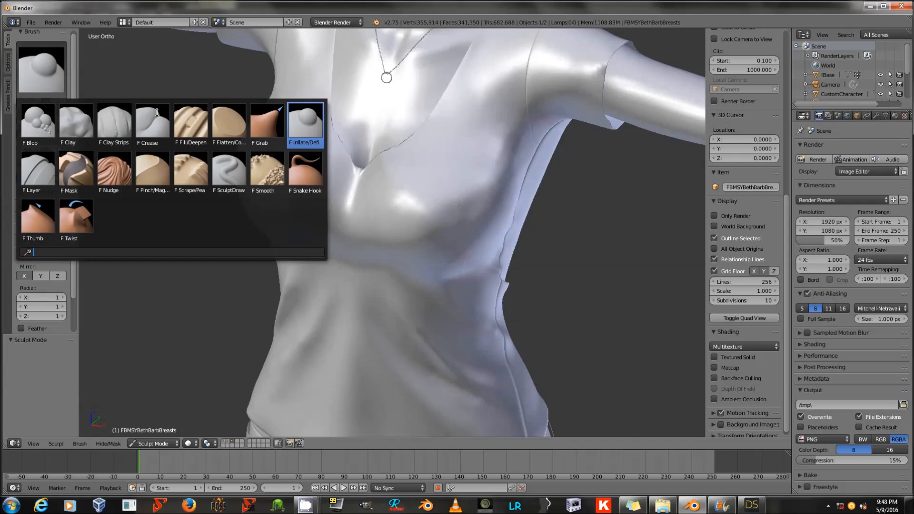
{"action": "left_click", "coordinate": [267, 172]}
{"action": "left_click_drag", "start_coordinate": [426, 220], "coordinate": [425, 239]}
{"action": "left_click", "coordinate": [53, 77]}
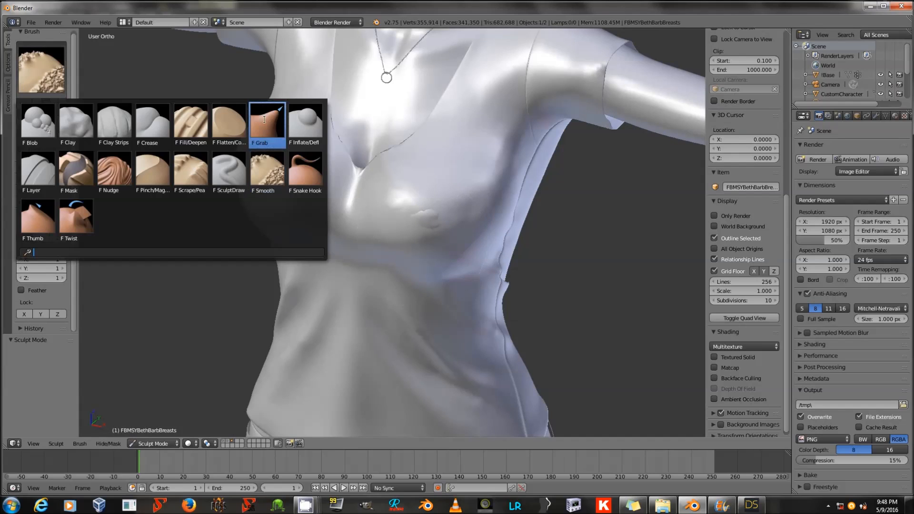
{"action": "left_click", "coordinate": [305, 123]}
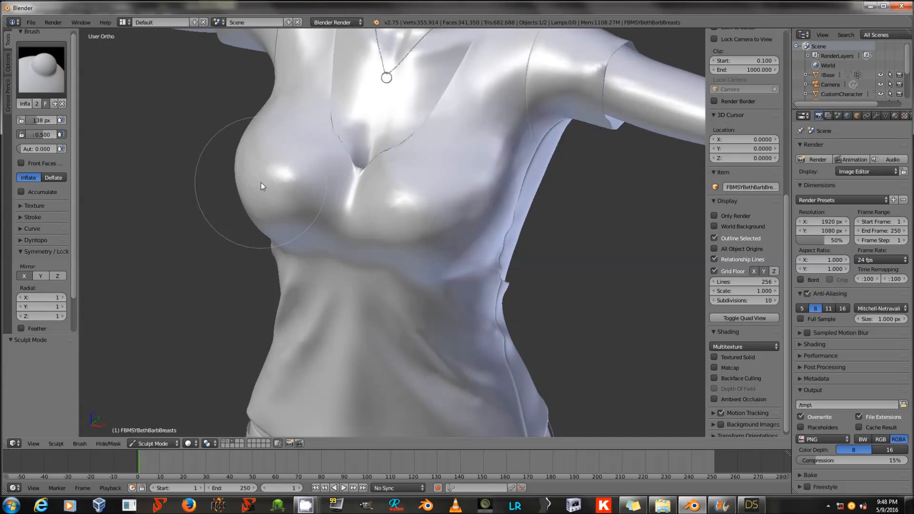
Step: Pull the shirt's neckline point between the breasts about 1.13 forward along Y with proportional editing in Edit Mode, and return to Sculpt Mode
{"action": "key", "text": "Tab"}
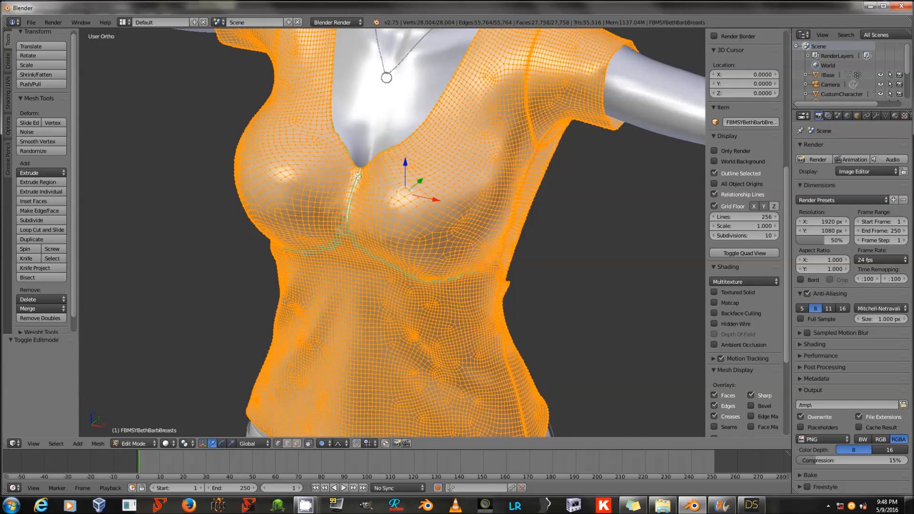
{"action": "right_click", "coordinate": [357, 177]}
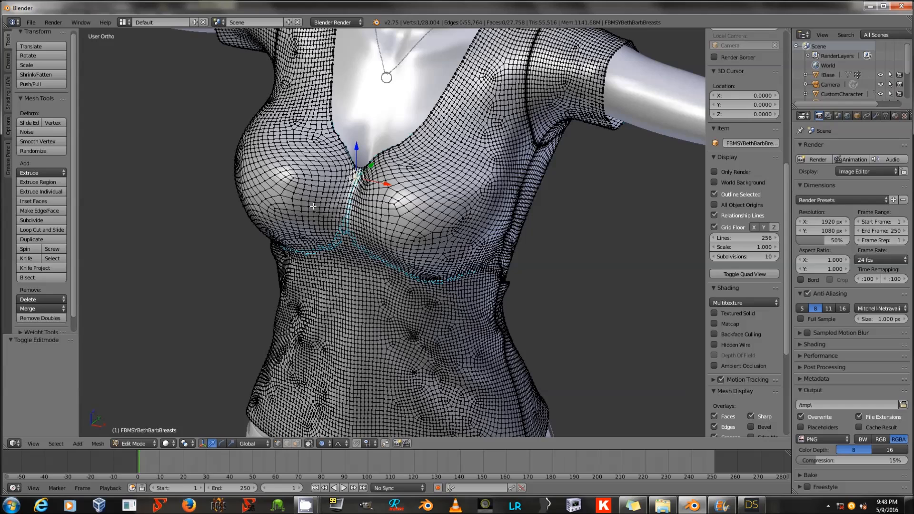
{"action": "middle_click_drag", "start_coordinate": [400, 272], "coordinate": [363, 221]}
{"action": "key", "text": "g"}
{"action": "key", "text": "y"}
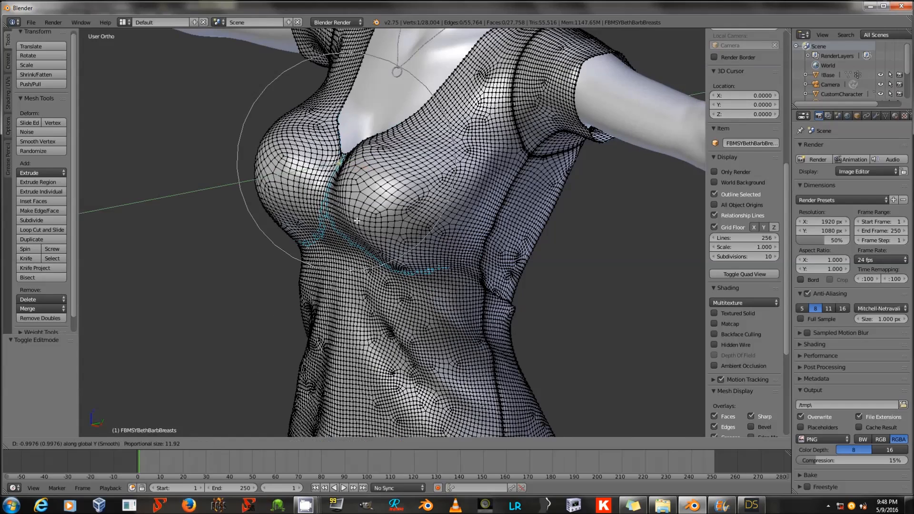
{"action": "left_click", "coordinate": [357, 221]}
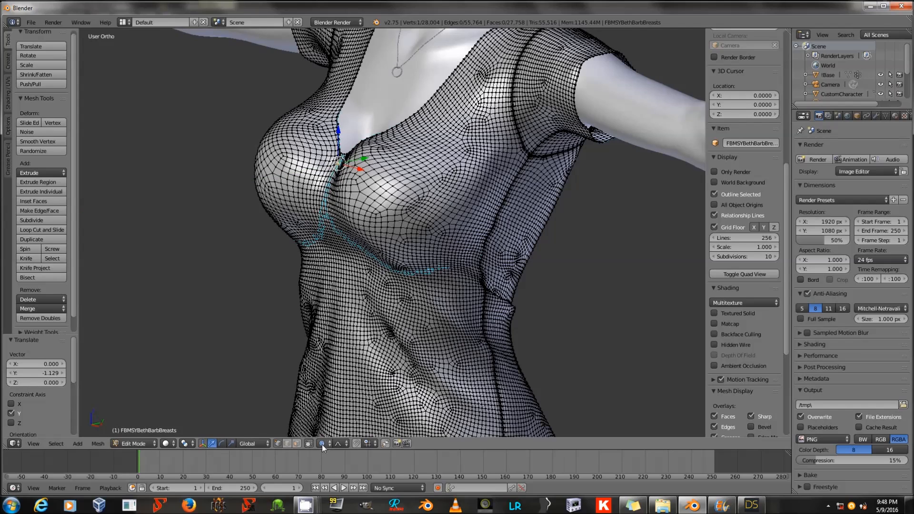
{"action": "key", "text": "Tab"}
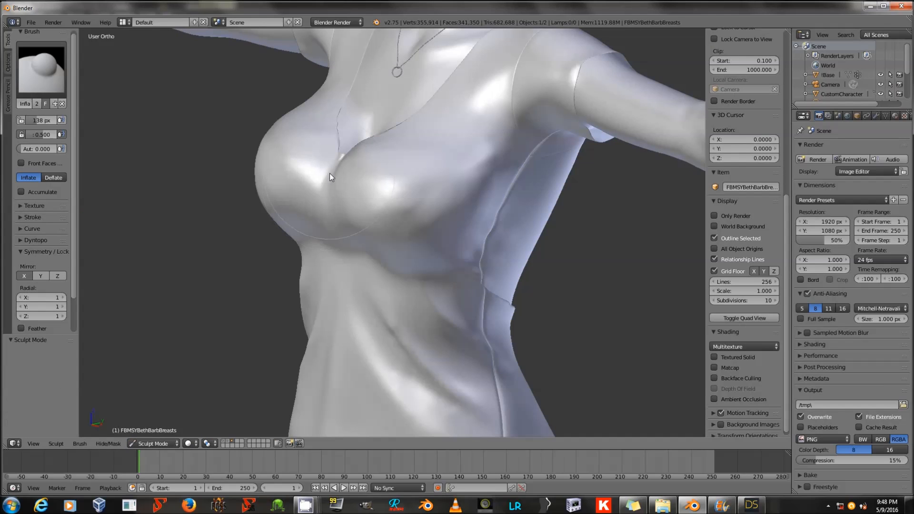
Step: Switch the sculpting brush to Smooth for the shirt's chest
{"action": "mouse_move", "coordinate": [325, 184]}
{"action": "middle_mouse_down"}
{"action": "mouse_move", "coordinate": [380, 203]}
{"action": "mouse_move", "coordinate": [329, 196]}
{"action": "middle_mouse_up"}
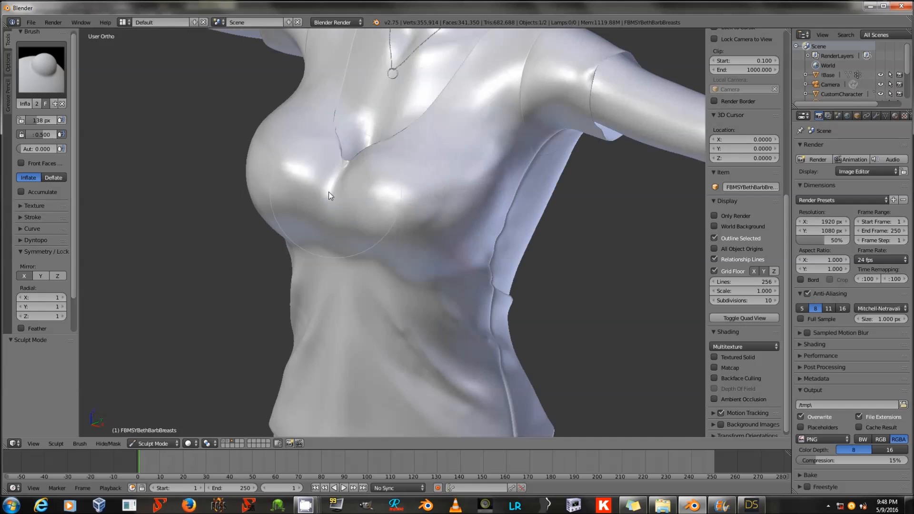
{"action": "left_click", "coordinate": [45, 64]}
{"action": "left_click", "coordinate": [267, 171]}
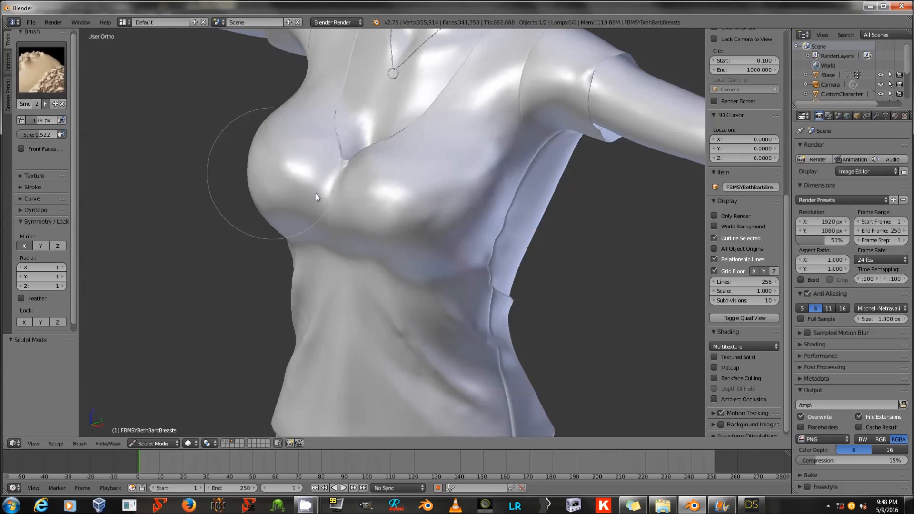
Step: Export the resculpted shirt as a Wavefront OBJ, overwriting FBMSYBethBarbBreasts.obj in the shirt folder
{"action": "scroll", "coordinate": [345, 194], "scroll_direction": "down", "scroll_amount": 8}
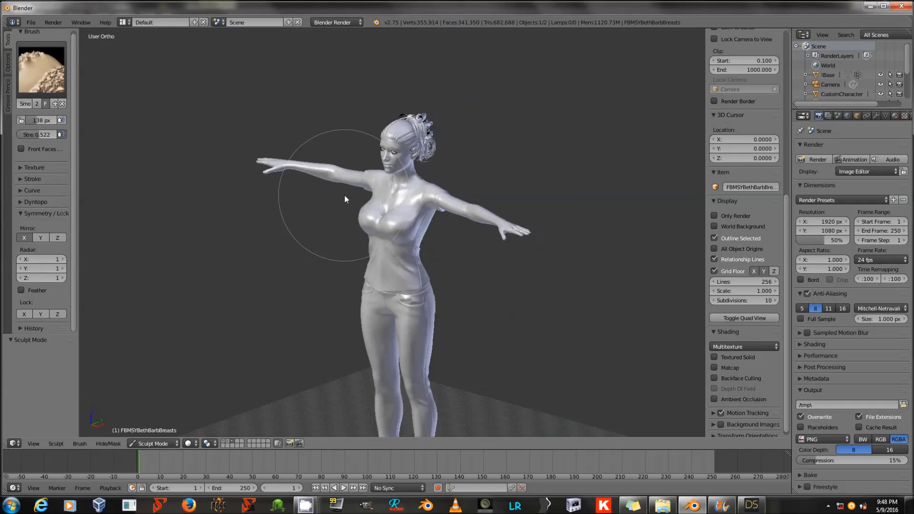
{"action": "left_click", "coordinate": [31, 22]}
{"action": "mouse_move", "coordinate": [58, 204]}
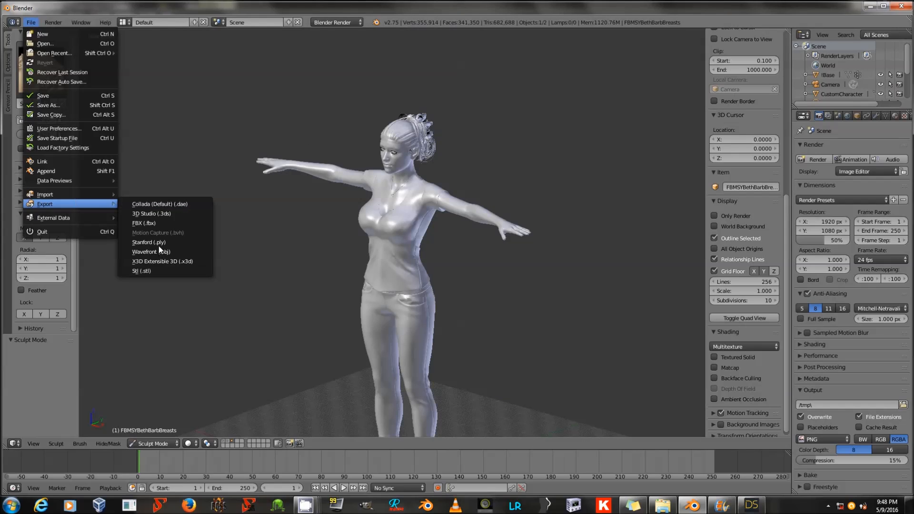
{"action": "left_click", "coordinate": [158, 250]}
{"action": "left_click", "coordinate": [170, 90]}
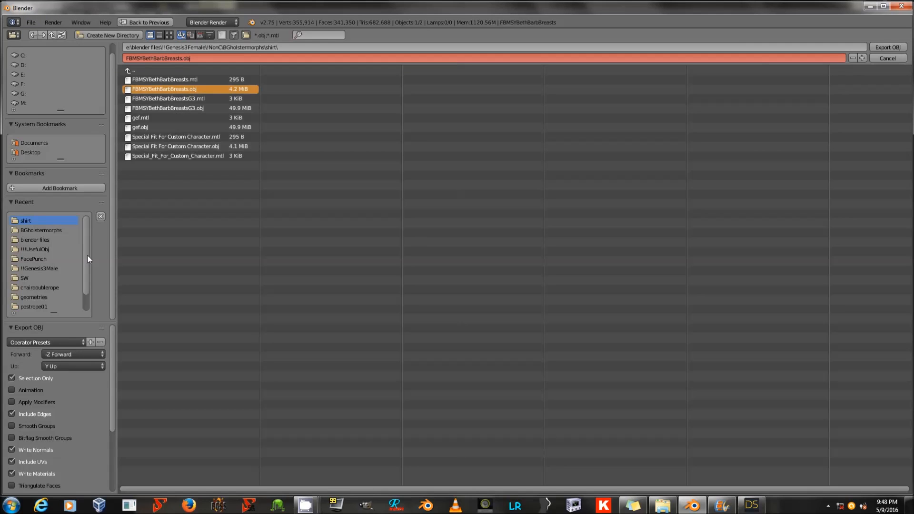
{"action": "left_click", "coordinate": [62, 342]}
Step: Switch to DAZ Studio and pick the re-exported FBMSYBethBarbBreasts.obj as BO Top's morph file in Morph Loader Pro
{"action": "left_click", "coordinate": [752, 505]}
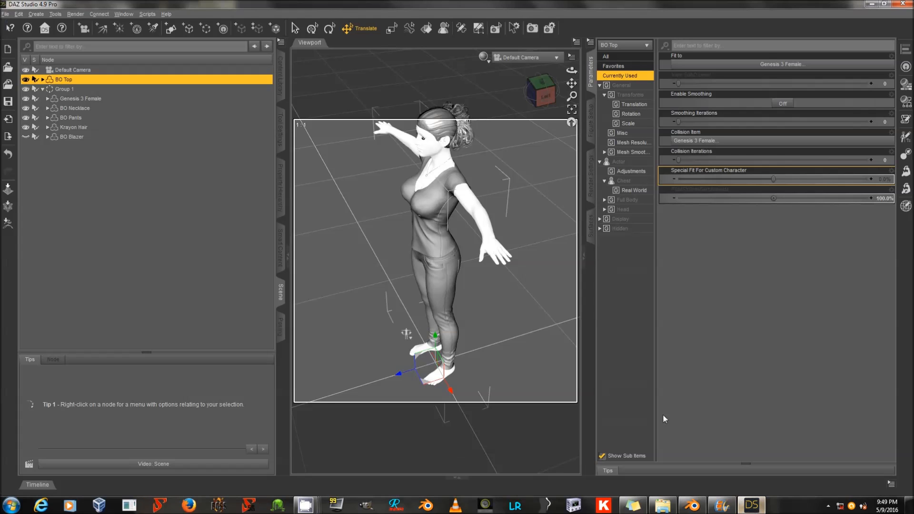
{"action": "left_click_drag", "start_coordinate": [572, 70], "coordinate": [539, 71]}
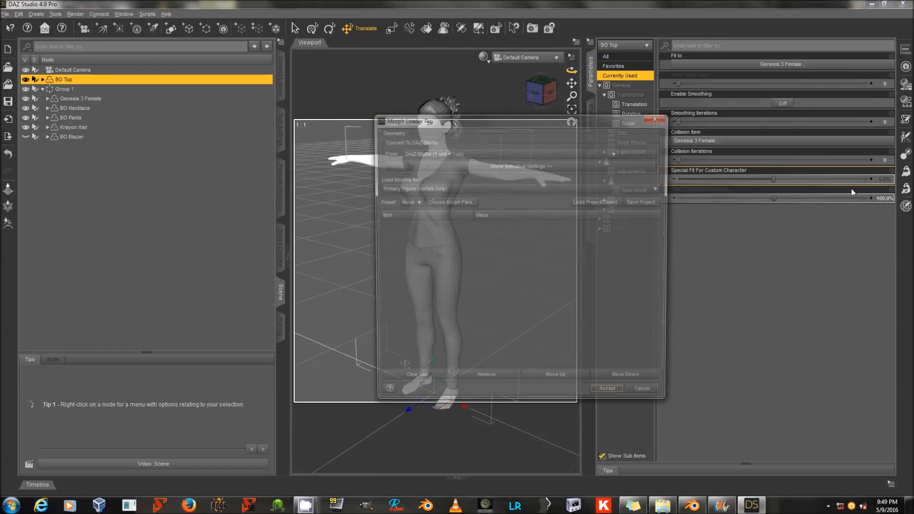
{"action": "left_click", "coordinate": [447, 202]}
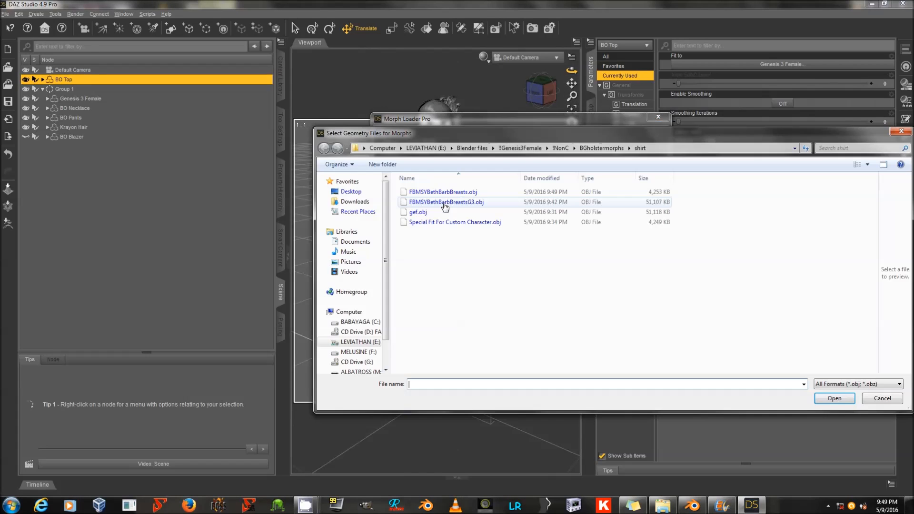
{"action": "double_click", "coordinate": [448, 205]}
Step: Set Overwrite Existing to Deltas Only for FBMSYBethBarbBreasts and load the morph onto BO Top
{"action": "left_click", "coordinate": [512, 225]}
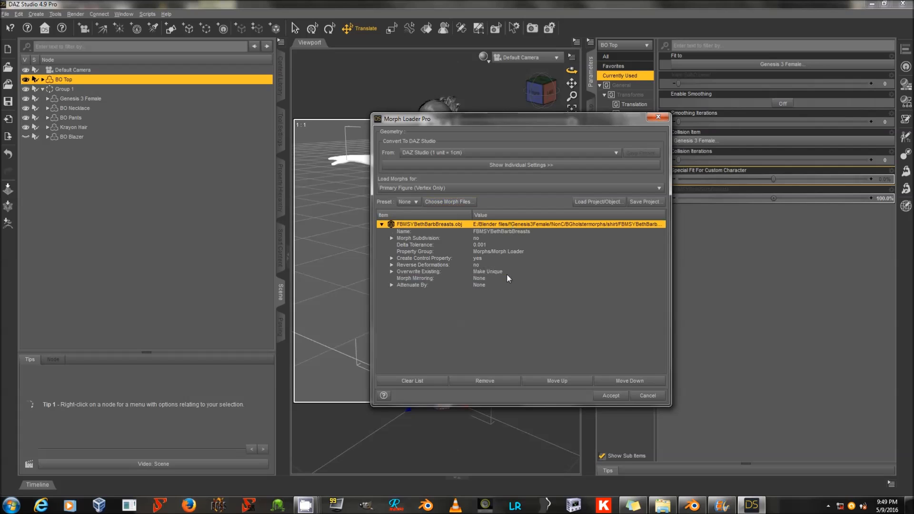
{"action": "left_click", "coordinate": [506, 273]}
{"action": "left_click", "coordinate": [522, 298]}
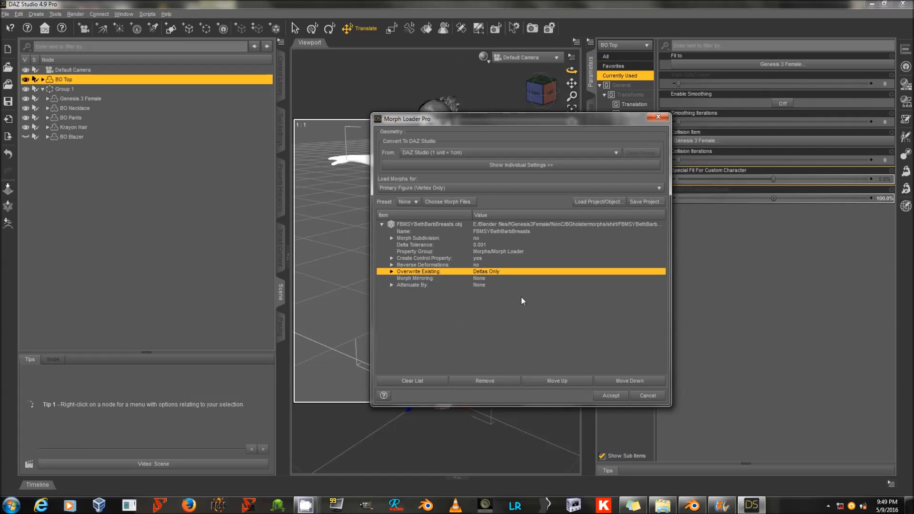
{"action": "left_click", "coordinate": [613, 396]}
{"action": "left_click", "coordinate": [648, 396]}
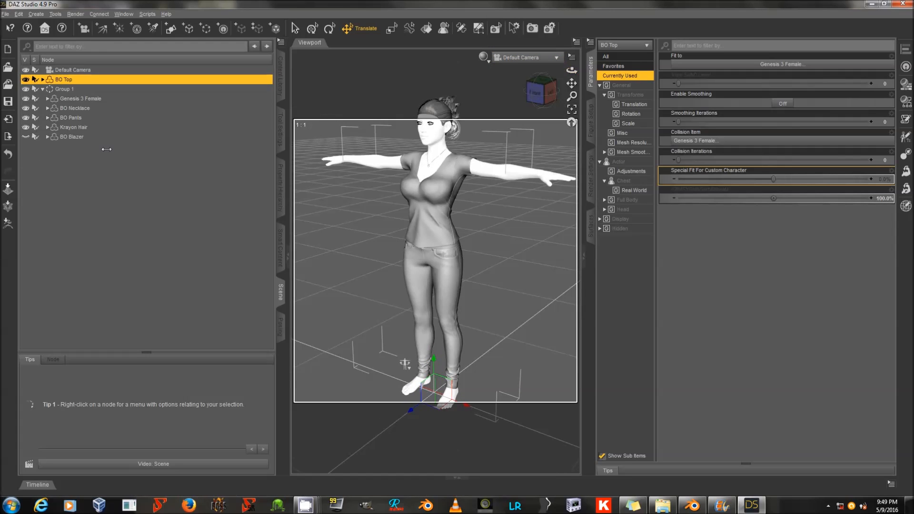
Step: Start saving BO Top's morphs as a morph support asset with the product name Base
{"action": "left_click", "coordinate": [6, 14]}
{"action": "mouse_move", "coordinate": [47, 71]}
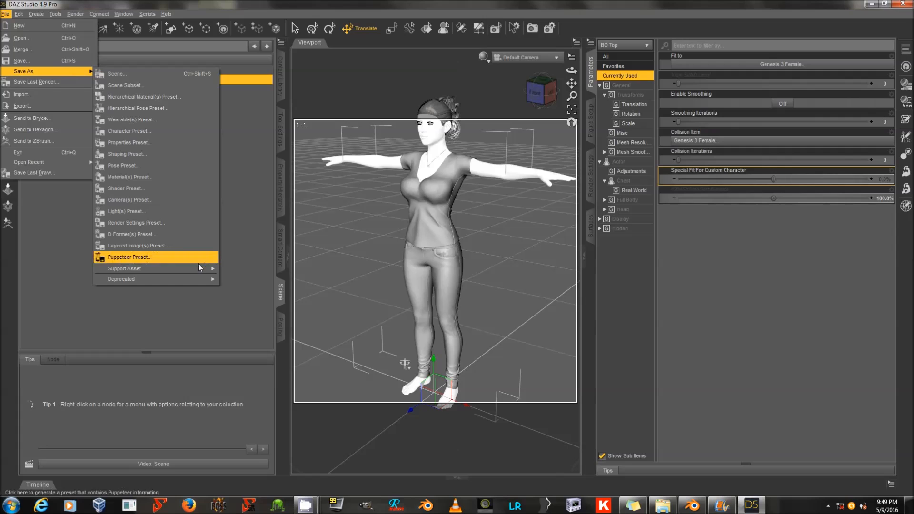
{"action": "mouse_move", "coordinate": [198, 270]}
{"action": "left_click", "coordinate": [242, 289]}
{"action": "left_click", "coordinate": [239, 139]}
{"action": "type", "text": "Be"}
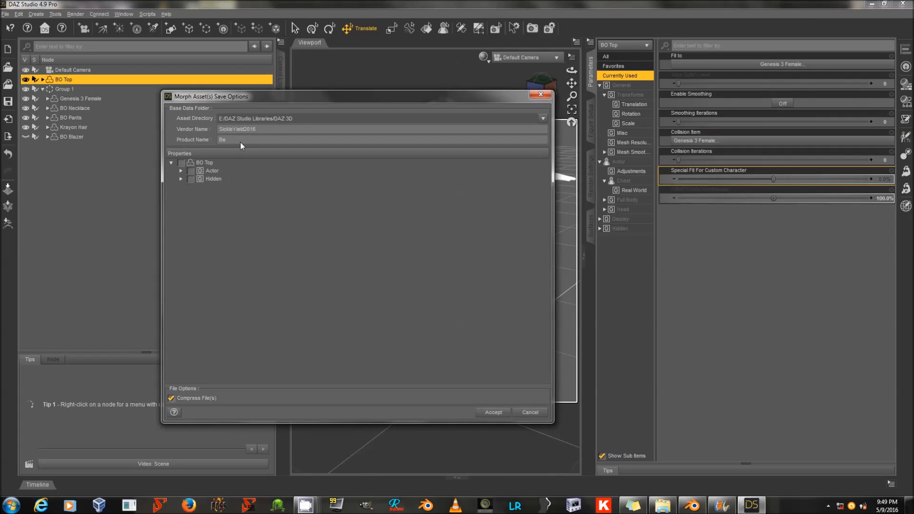
{"action": "key", "text": "BackSpace"}
{"action": "type", "text": "ase"}
Step: Include only FBMSYBethBarbBreasts from the Actor's Chest, Real World group, and save the morph asset
{"action": "double_click", "coordinate": [231, 171]}
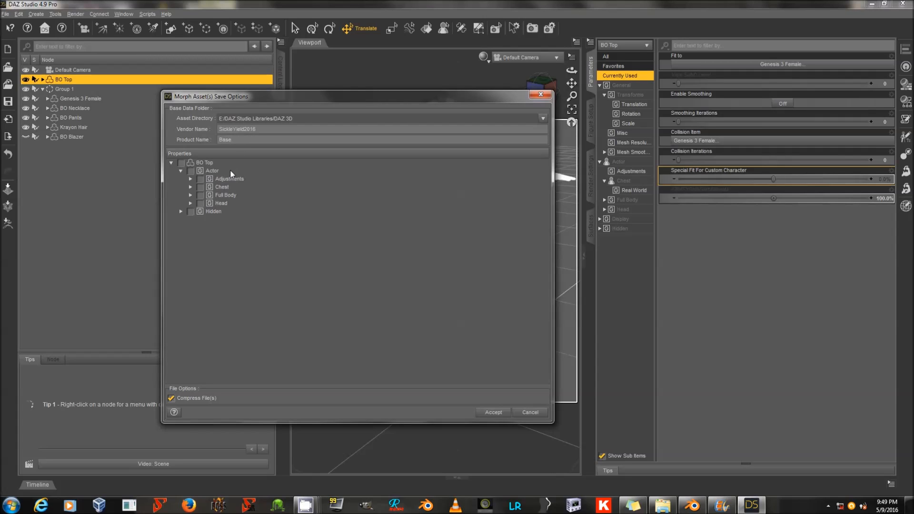
{"action": "double_click", "coordinate": [242, 196]}
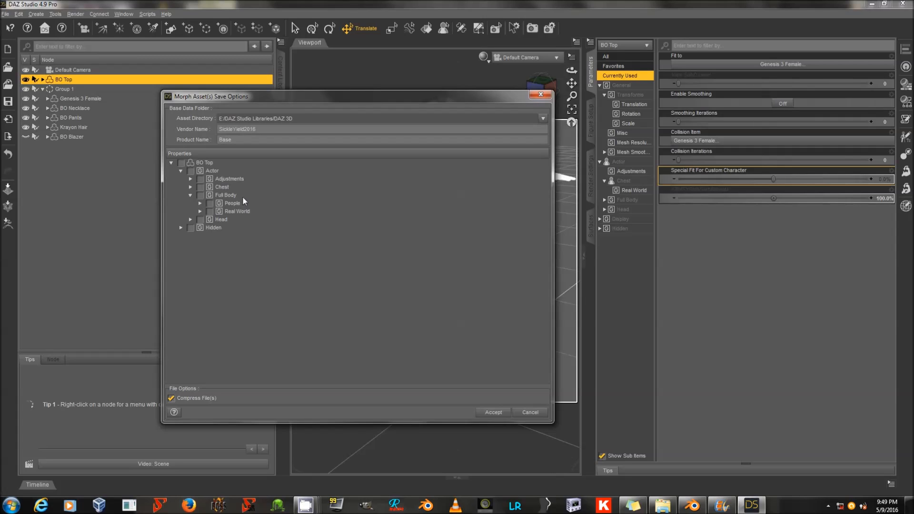
{"action": "double_click", "coordinate": [239, 201]}
{"action": "double_click", "coordinate": [265, 213]}
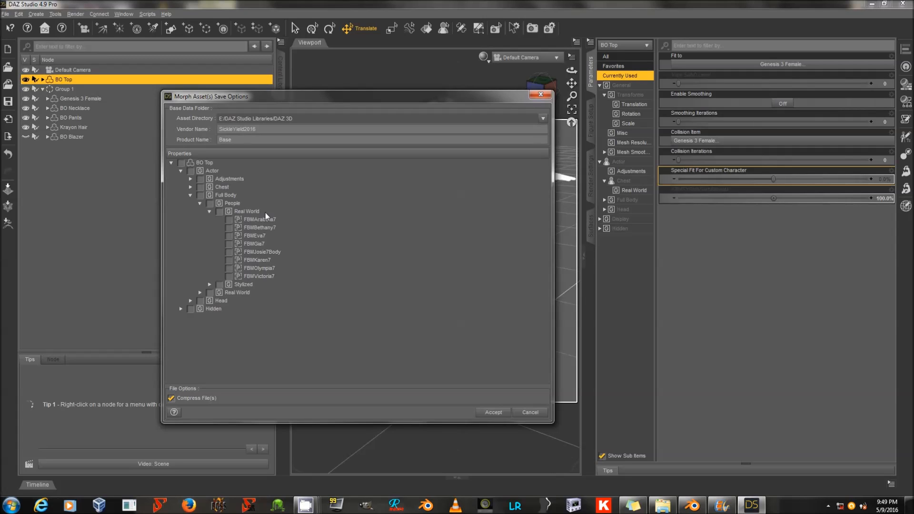
{"action": "double_click", "coordinate": [252, 285]}
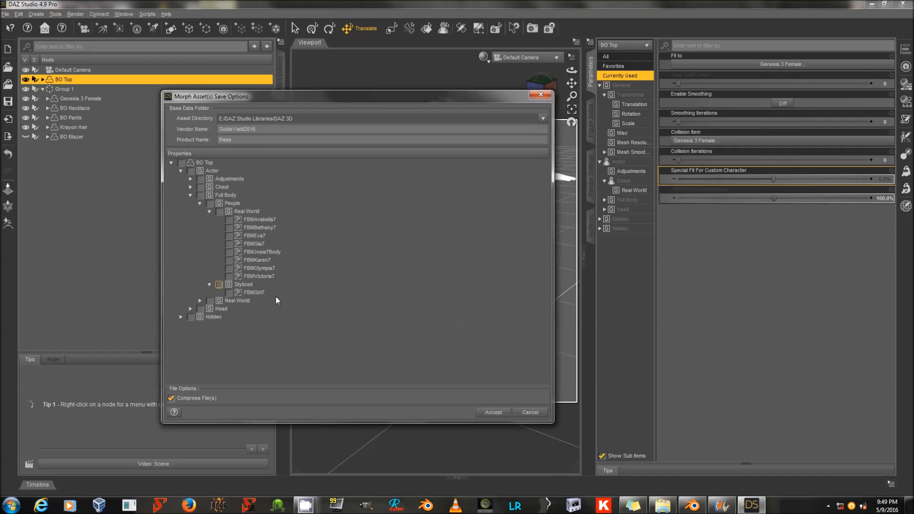
{"action": "double_click", "coordinate": [274, 301]}
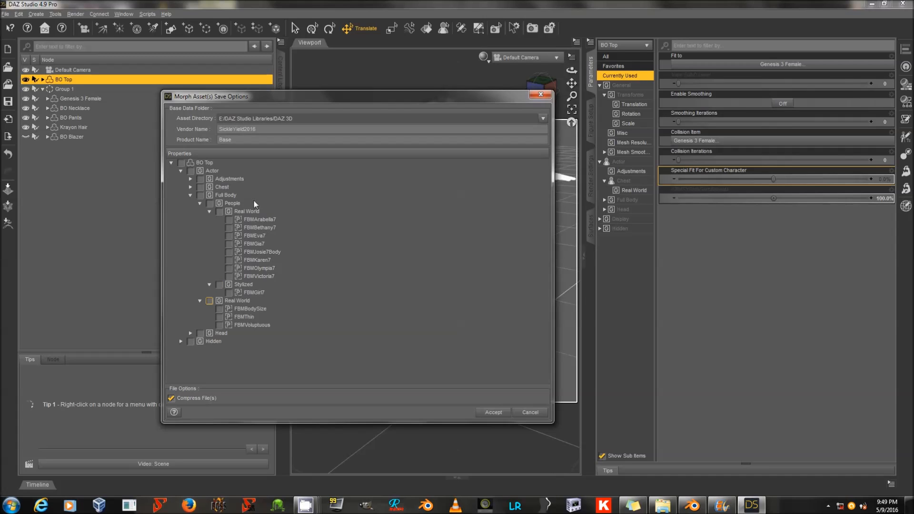
{"action": "double_click", "coordinate": [211, 187]}
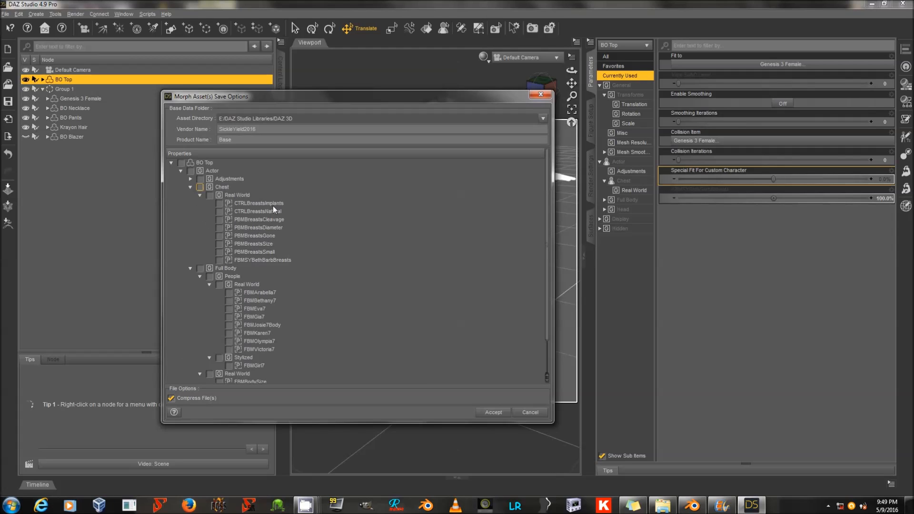
{"action": "left_click", "coordinate": [219, 260]}
{"action": "left_click", "coordinate": [493, 412]}
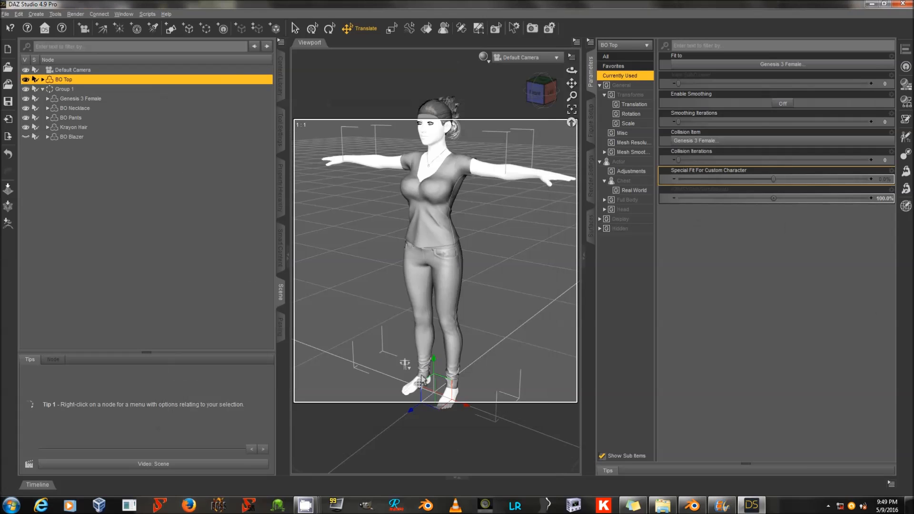
Step: Test the saved fit by lowering Bethany Barbarian Big Breasts on Genesis 3 Female to 0%, inspecting the top, and raising the morph again
{"action": "left_click", "coordinate": [147, 100]}
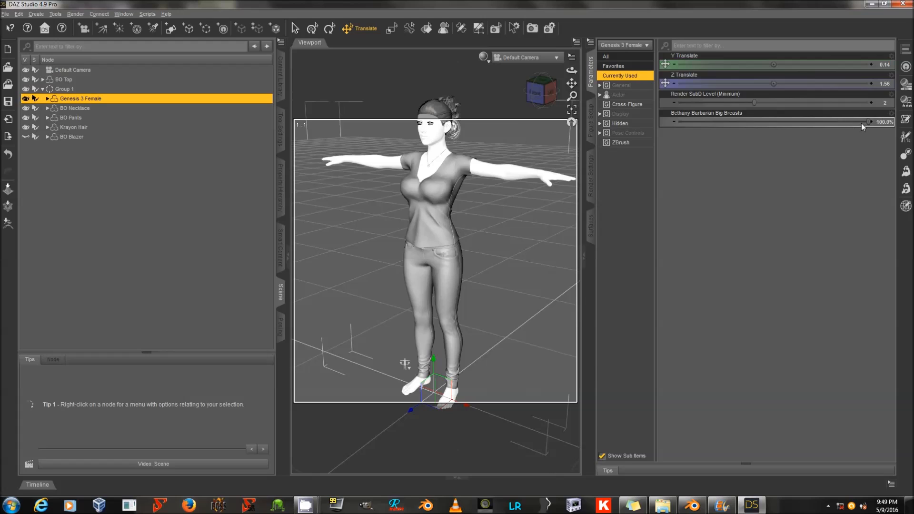
{"action": "left_click_drag", "start_coordinate": [870, 121], "coordinate": [614, 142]}
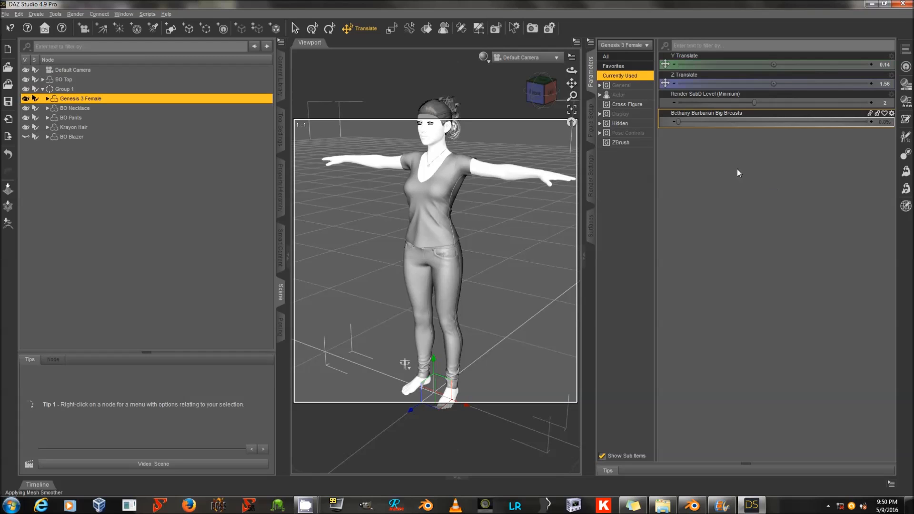
{"action": "left_click_drag", "start_coordinate": [573, 70], "coordinate": [607, 70]}
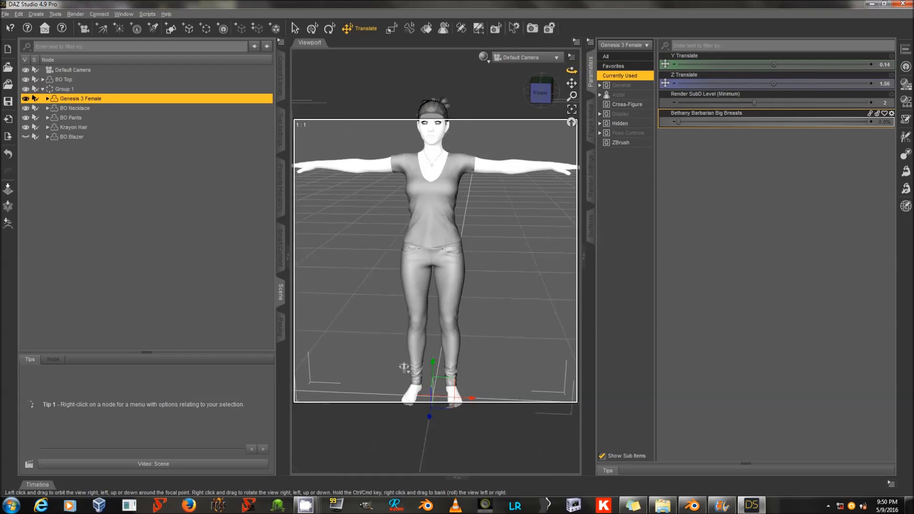
{"action": "left_click_drag", "start_coordinate": [405, 368], "coordinate": [405, 358]}
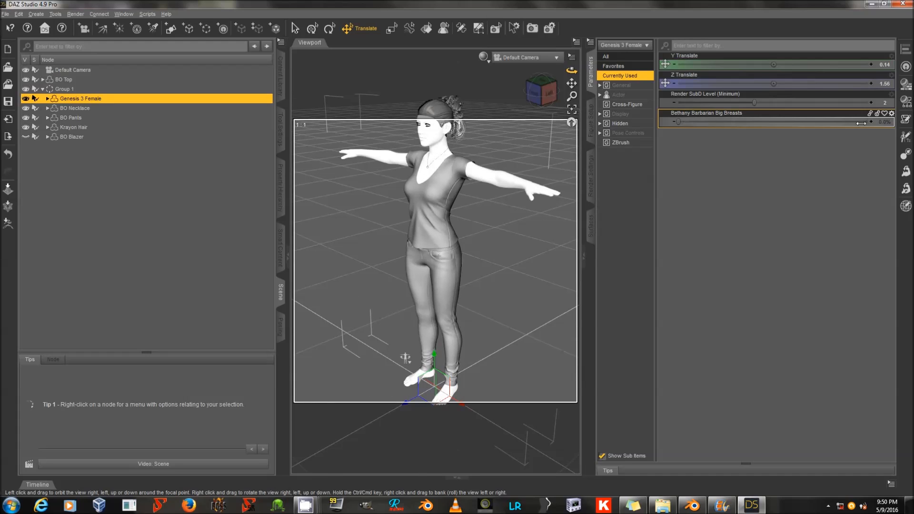
{"action": "left_click_drag", "start_coordinate": [866, 122], "coordinate": [871, 121]}
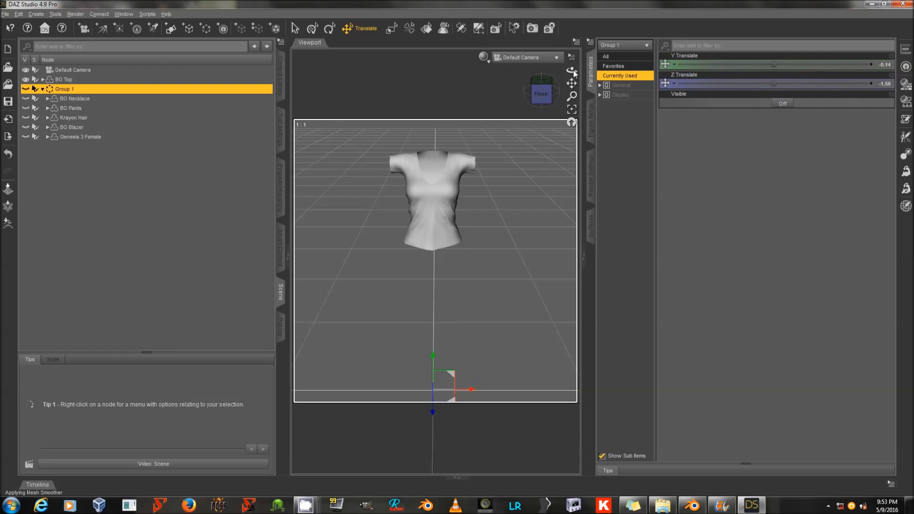
Step: Inspect the shirt on its own and review BO Top's Mesh Resolution and Mesh Smoothing parameters
{"action": "left_click_drag", "start_coordinate": [574, 73], "coordinate": [557, 79]}
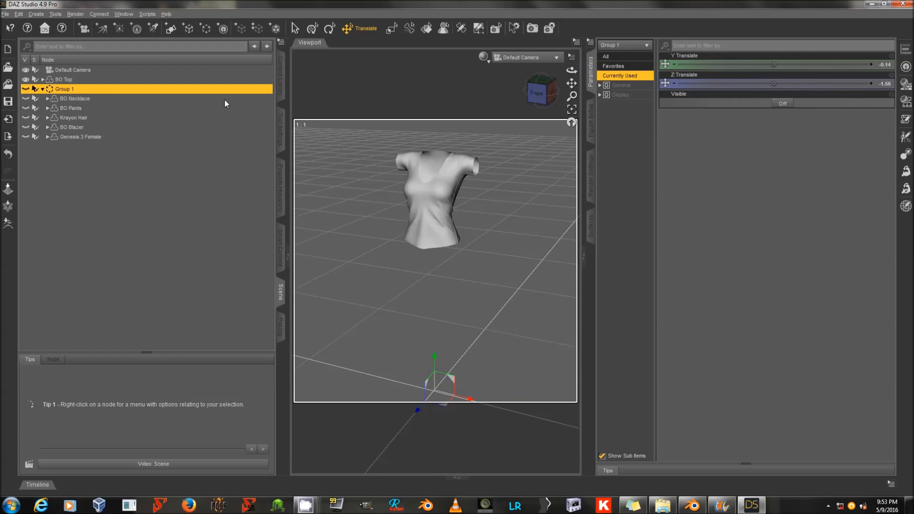
{"action": "left_click", "coordinate": [107, 137]}
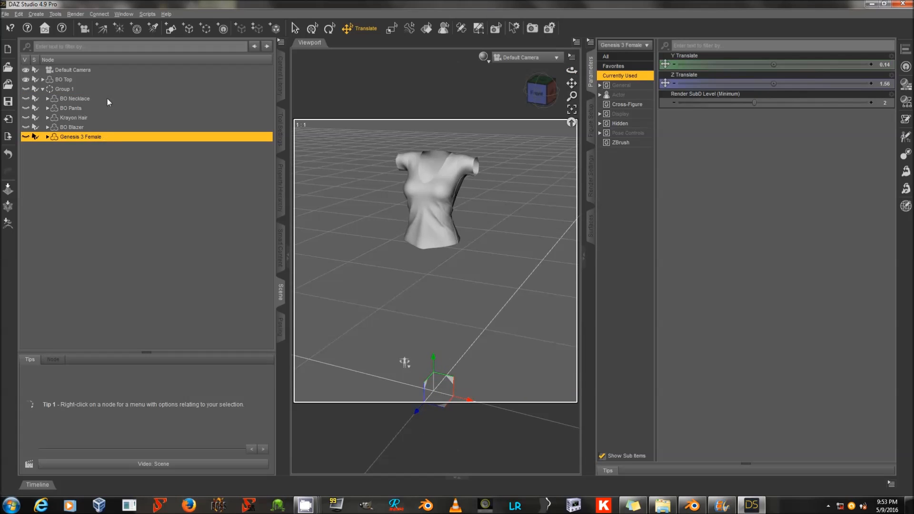
{"action": "left_click", "coordinate": [105, 80]}
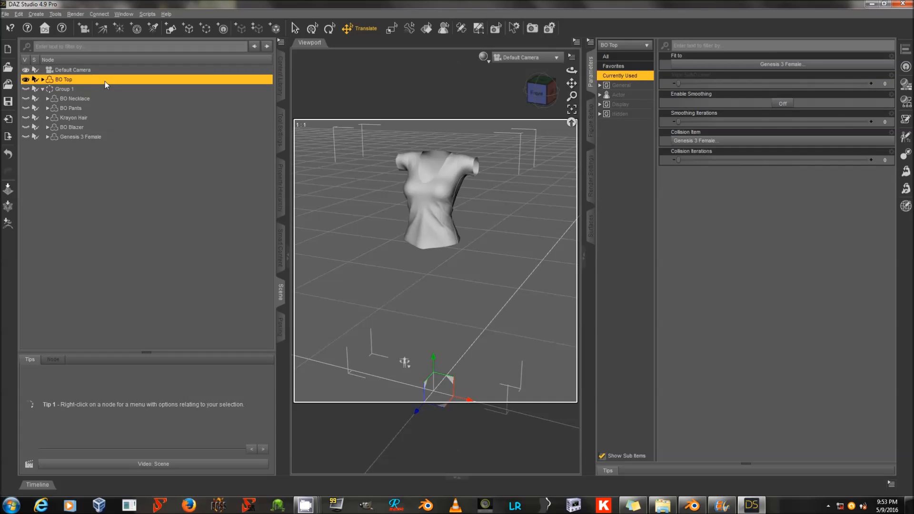
{"action": "left_click", "coordinate": [645, 85]}
{"action": "left_click", "coordinate": [637, 115]}
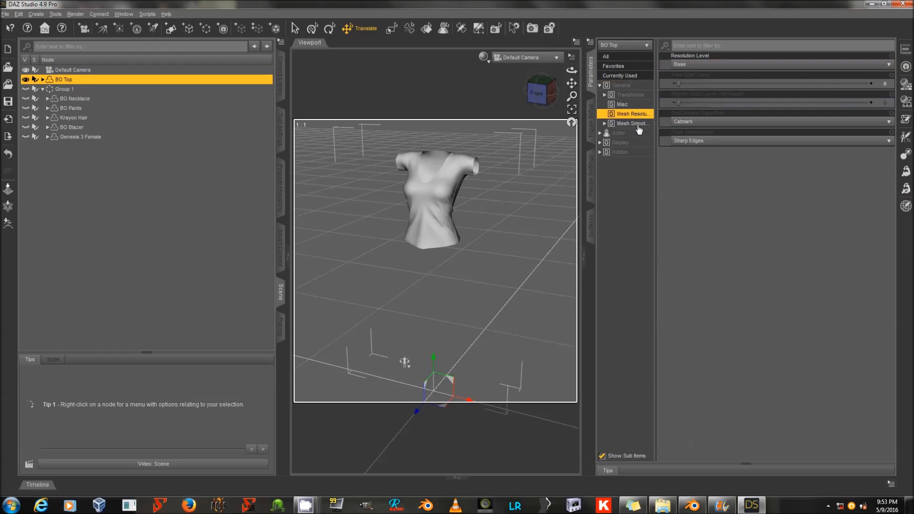
{"action": "left_click", "coordinate": [633, 124]}
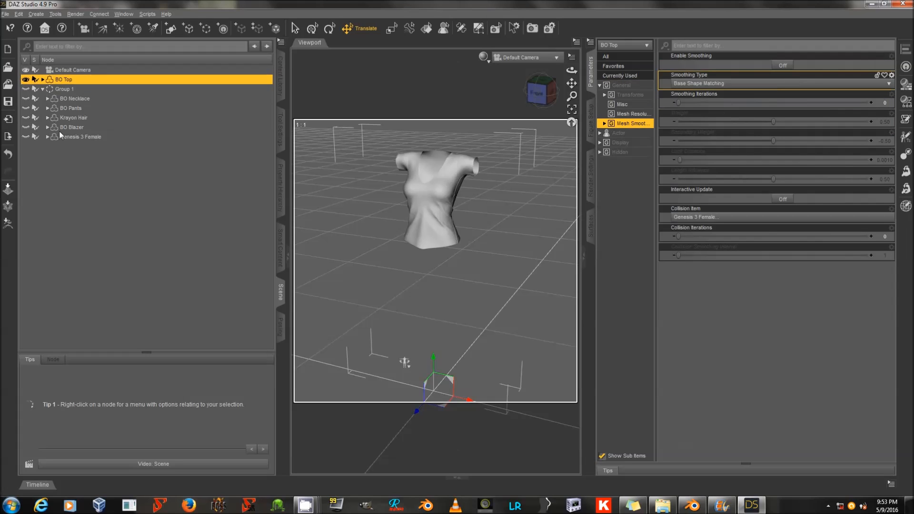
Step: Export BO Top to the shirt folder as the Wavefront file !Base.obj
{"action": "key", "text": "alt+f"}
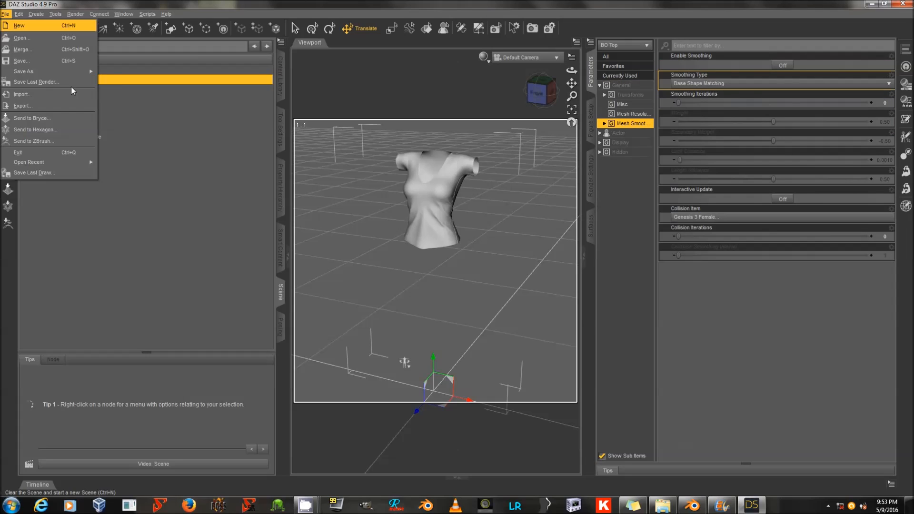
{"action": "left_click", "coordinate": [51, 105]}
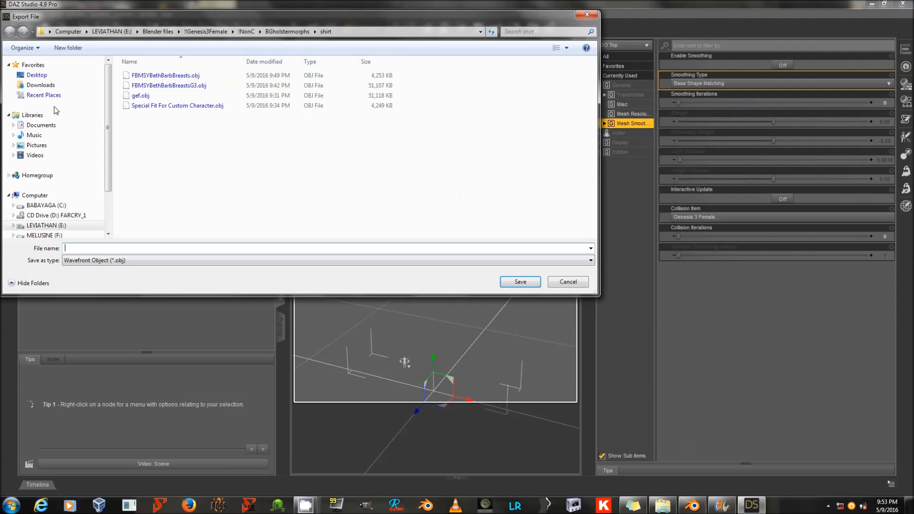
{"action": "type", "text": "shirt"}
{"action": "key", "text": "Return"}
{"action": "left_click", "coordinate": [396, 420]}
Step: Switch to Blender and import !Base.obj from the shirt folder, with Keep Vert Order and an operator preset applied
{"action": "left_click", "coordinate": [699, 507]}
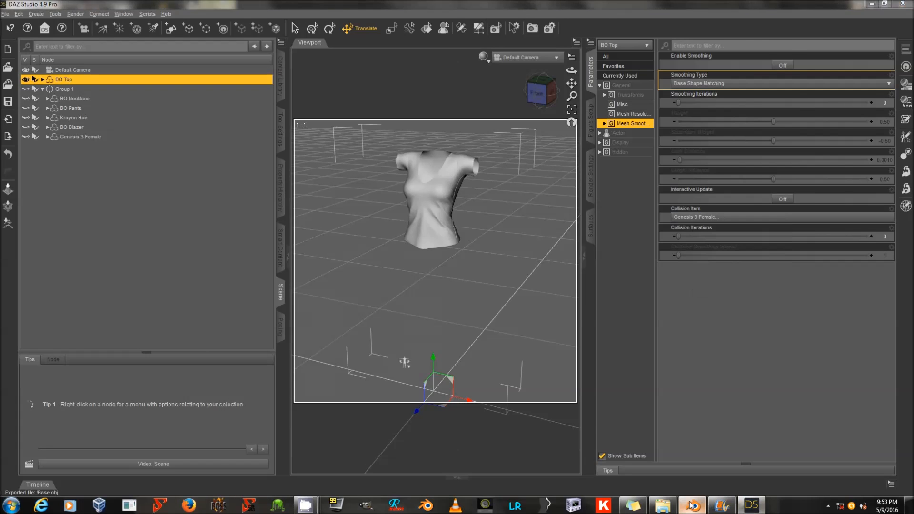
{"action": "left_click", "coordinate": [31, 22]}
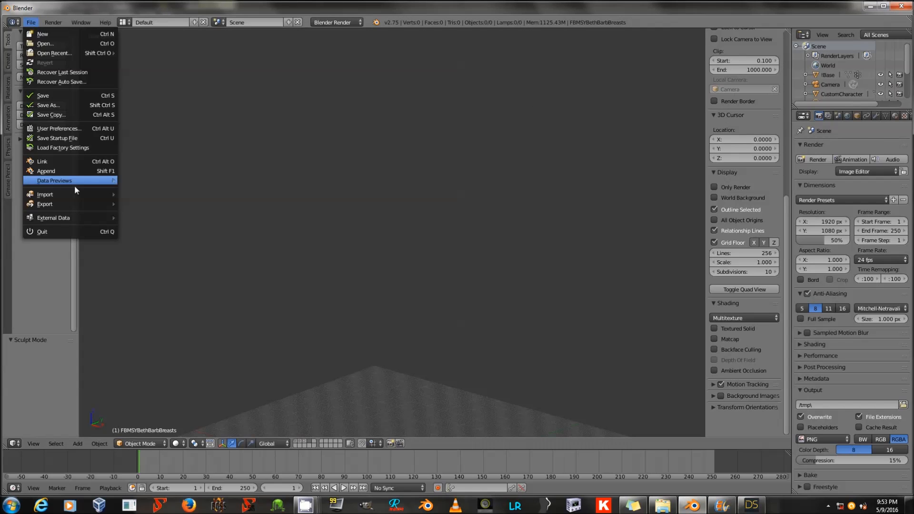
{"action": "mouse_move", "coordinate": [75, 193]}
{"action": "left_click", "coordinate": [166, 243]}
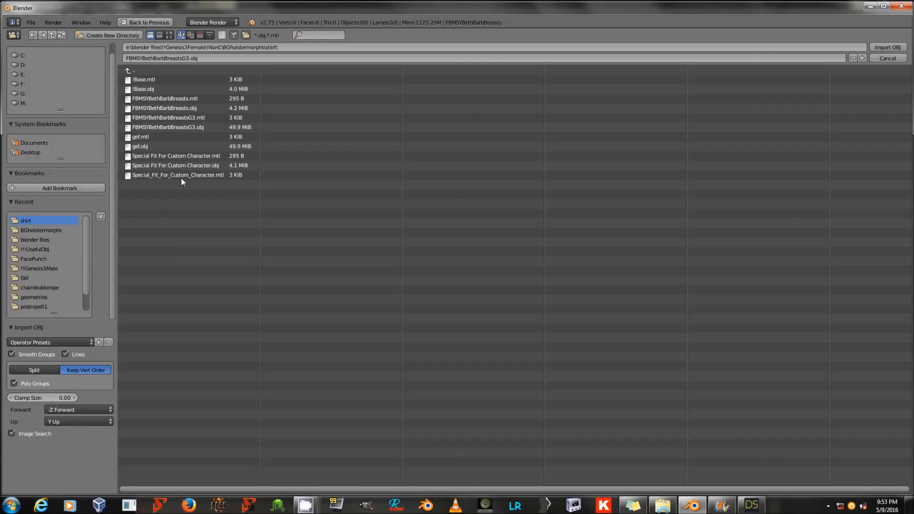
{"action": "left_click", "coordinate": [164, 90]}
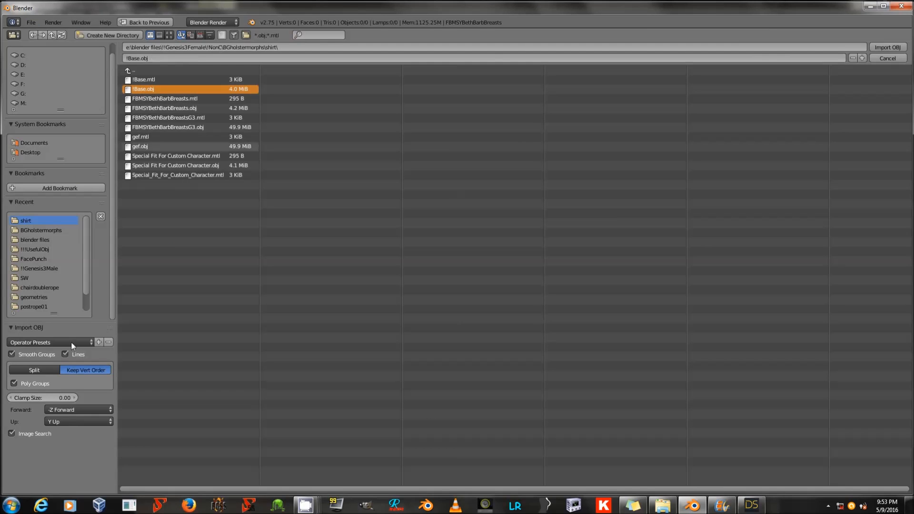
{"action": "left_click", "coordinate": [61, 342]}
{"action": "left_click", "coordinate": [58, 365]}
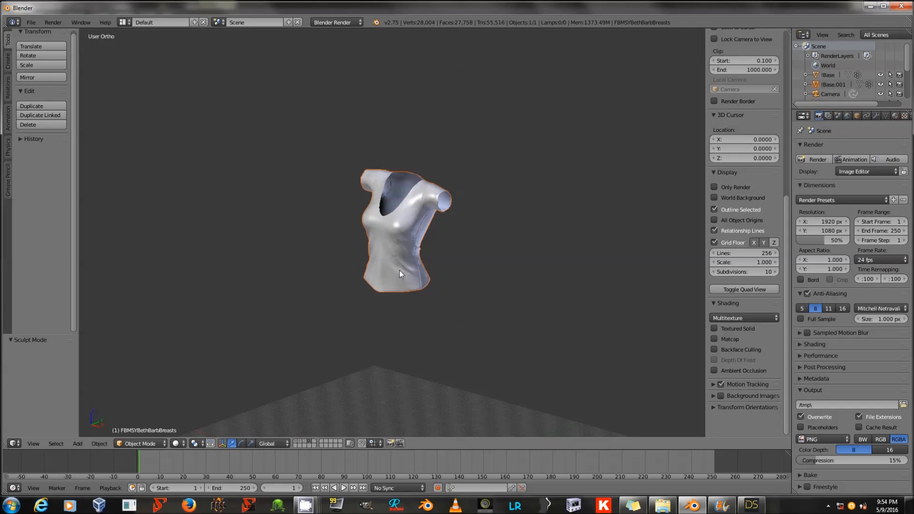
Step: Move a hem corner vertex of !Base.001 with proportional editing by about 4 in X and 8.1 in Z in front view
{"action": "key", "text": "KP_5"}
{"action": "key", "text": "KP_1"}
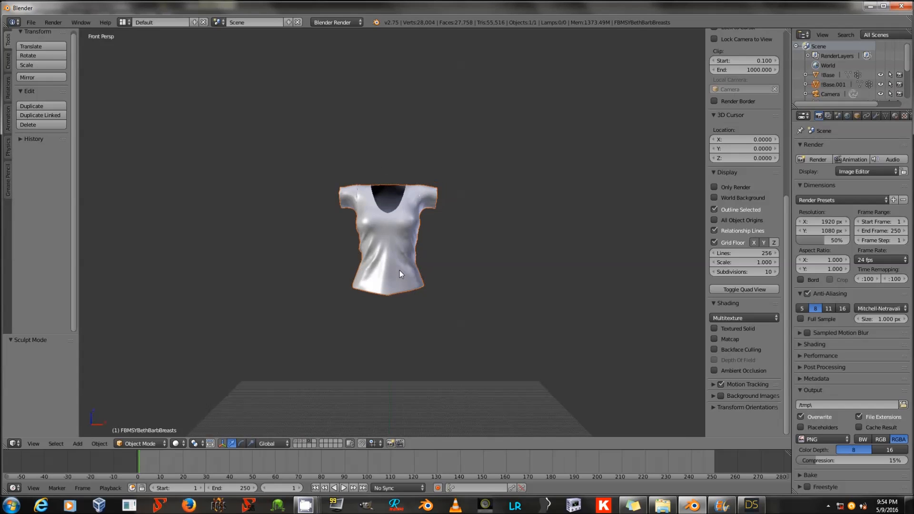
{"action": "key", "text": "KP_5"}
{"action": "scroll", "coordinate": [436, 292], "scroll_direction": "up", "scroll_amount": 3}
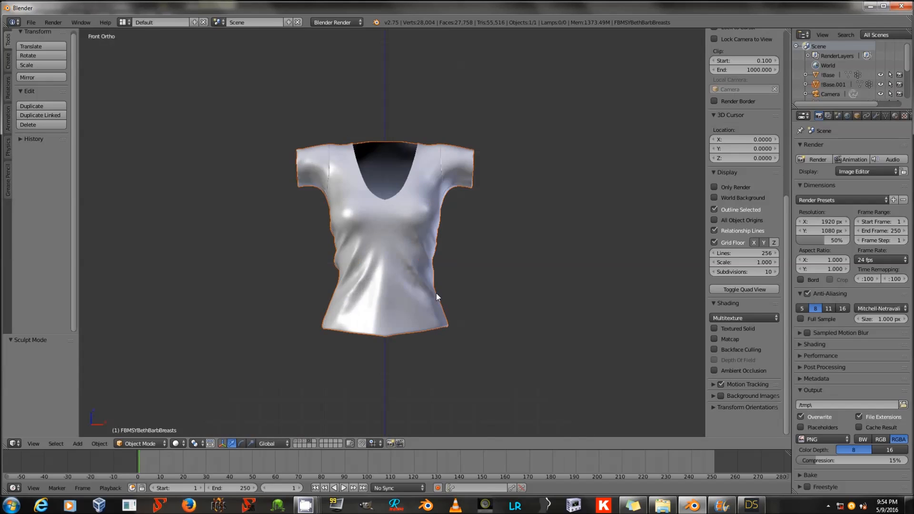
{"action": "right_click", "coordinate": [437, 293]}
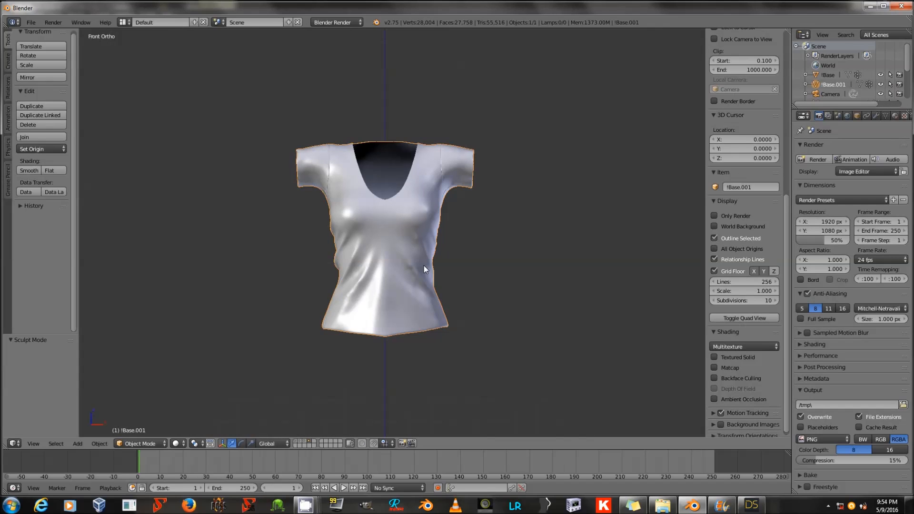
{"action": "key", "text": "Tab"}
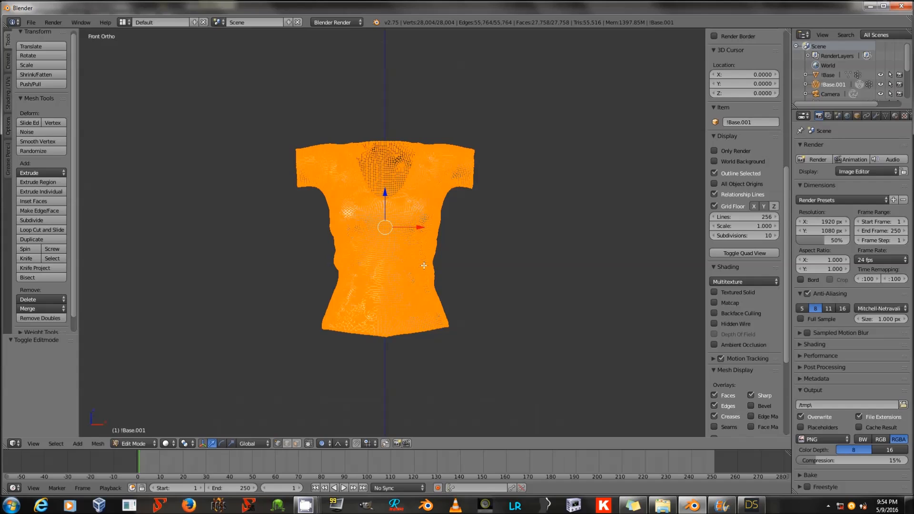
{"action": "right_click", "coordinate": [459, 325]}
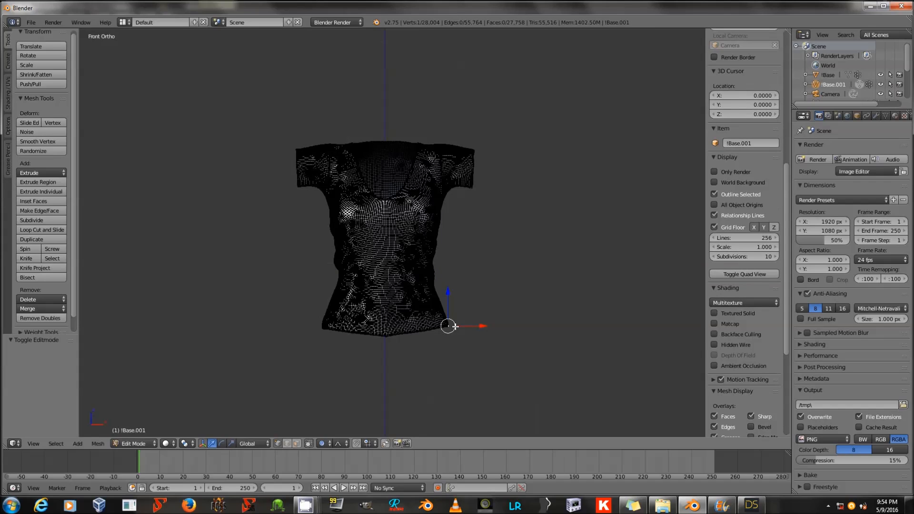
{"action": "left_click", "coordinate": [324, 444]}
{"action": "left_click", "coordinate": [505, 314]}
{"action": "key", "text": "g"}
{"action": "scroll", "coordinate": [500, 322], "scroll_direction": "down", "scroll_amount": 10}
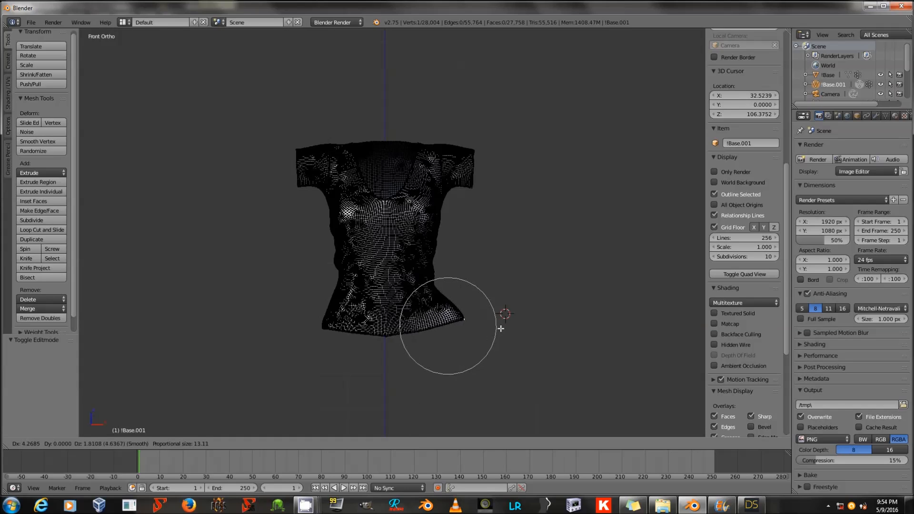
{"action": "left_click", "coordinate": [498, 305]}
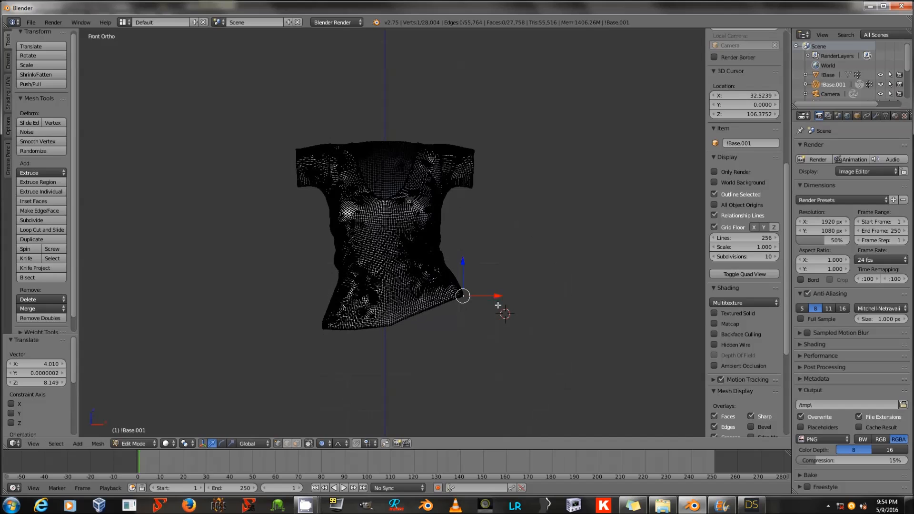
Step: Nudge a vertex near the shirt's side hem by about -0.39 in X and -0.67 in Y, and return to Object Mode
{"action": "middle_click_drag", "start_coordinate": [498, 306], "coordinate": [367, 317]}
{"action": "right_click", "coordinate": [389, 306]}
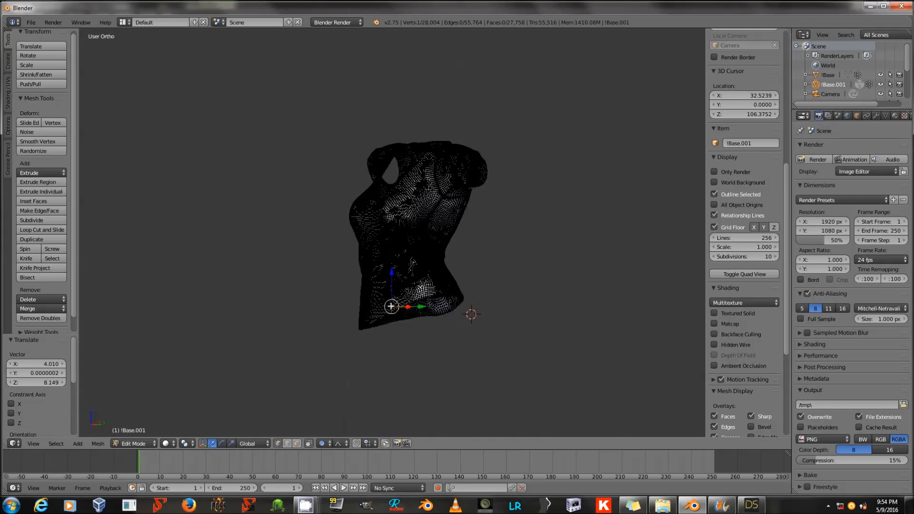
{"action": "key", "text": "g"}
{"action": "scroll", "coordinate": [388, 306], "scroll_direction": "up", "scroll_amount": 8}
{"action": "left_click", "coordinate": [388, 307]}
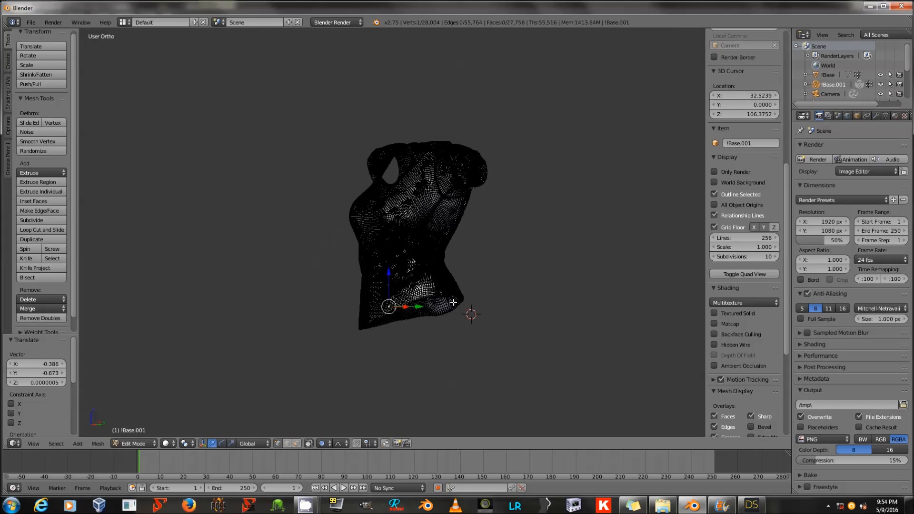
{"action": "key", "text": "KP_1"}
{"action": "key", "text": "Tab"}
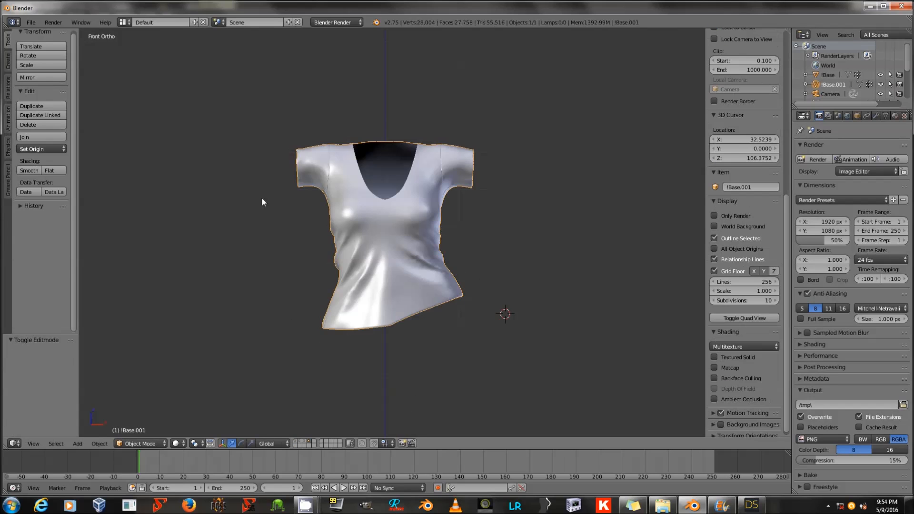
Step: Export the selected shirt to the shirt folder as PartialUndress01.obj, applying an operator preset
{"action": "left_click", "coordinate": [31, 22]}
{"action": "mouse_move", "coordinate": [61, 205]}
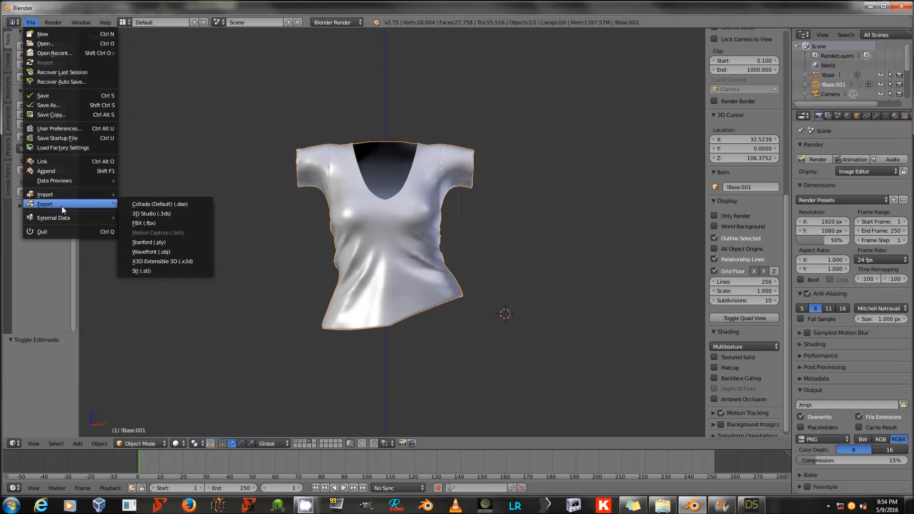
{"action": "left_click", "coordinate": [162, 251]}
{"action": "left_click", "coordinate": [164, 58]}
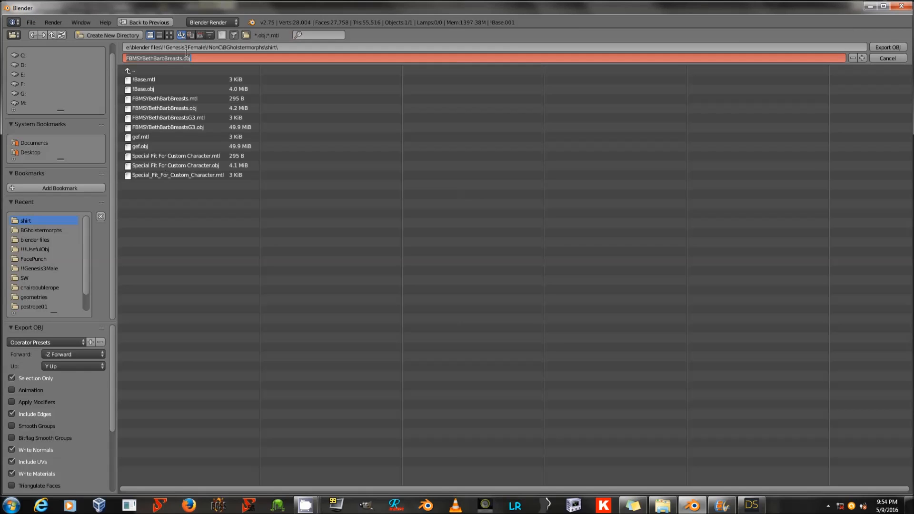
{"action": "type", "text": "PartialUndress01"}
{"action": "left_click", "coordinate": [51, 343]}
{"action": "left_click", "coordinate": [50, 368]}
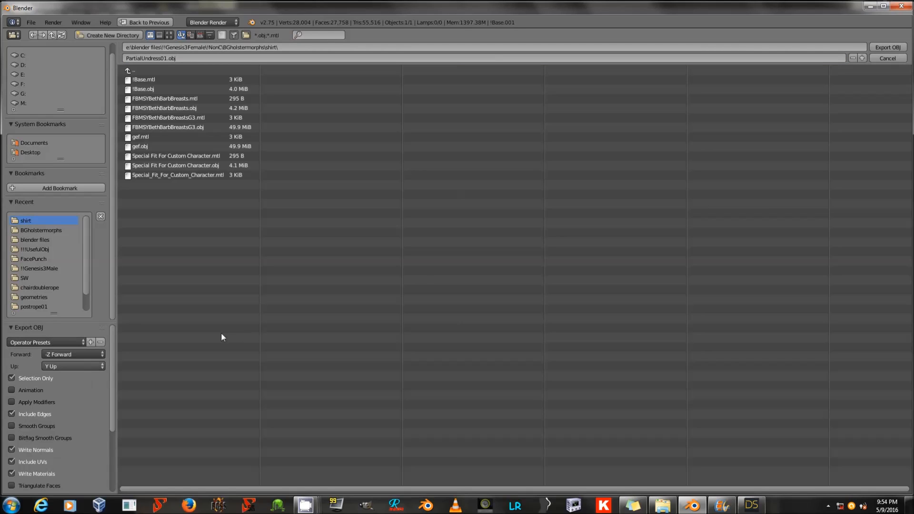
Step: Switch to DAZ Studio and choose PartialUndress01.obj as the morph file in Morph Loader Pro
{"action": "left_click", "coordinate": [752, 505]}
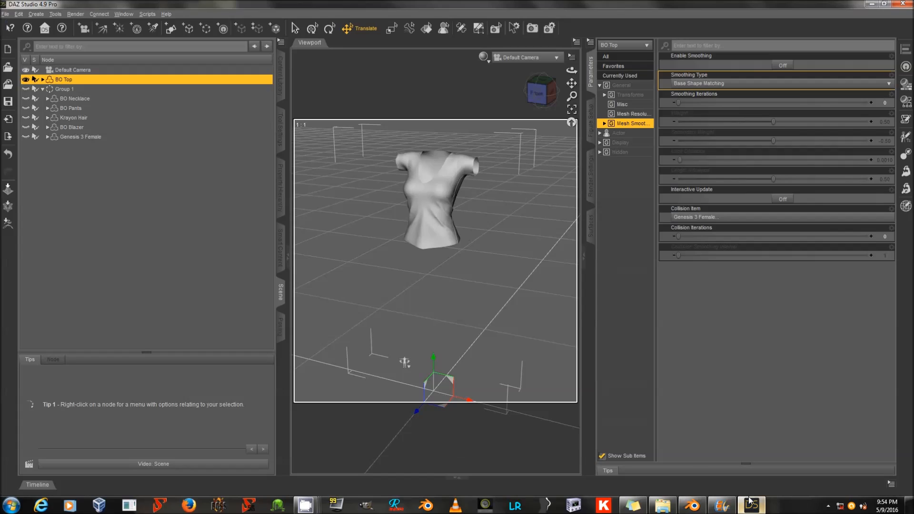
{"action": "left_click", "coordinate": [907, 193]}
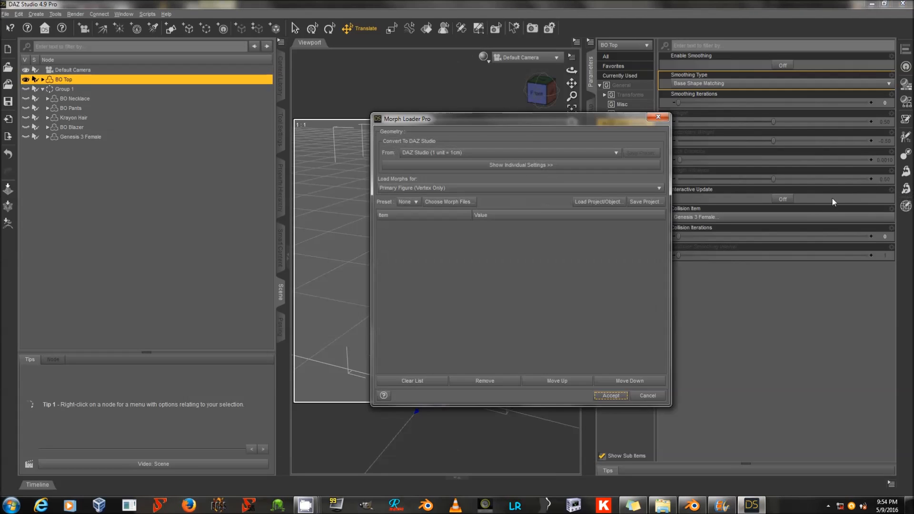
{"action": "left_click", "coordinate": [452, 203]}
{"action": "double_click", "coordinate": [435, 232]}
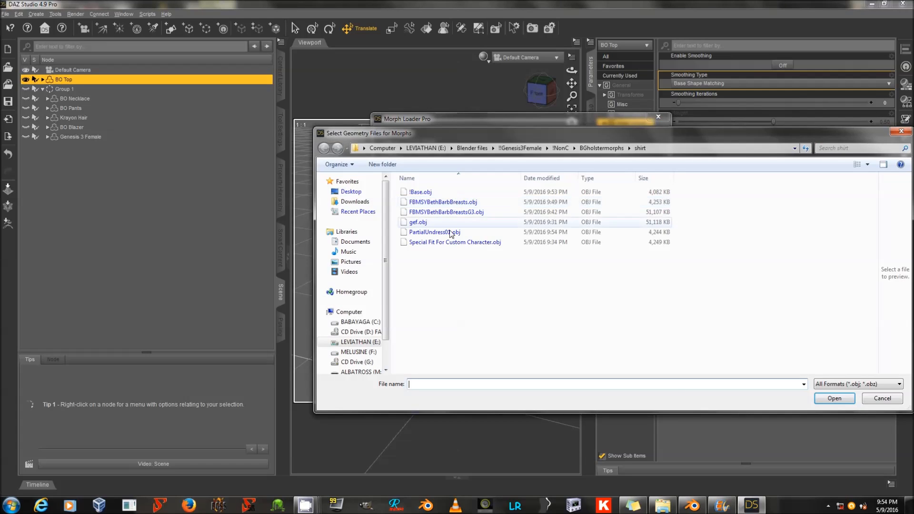
{"action": "double_click", "coordinate": [504, 227]}
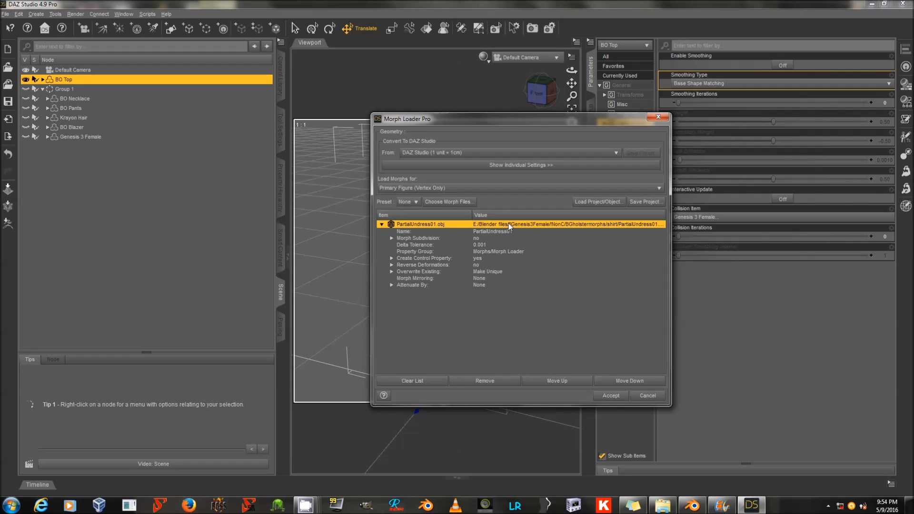
Step: Set the morph's property group to Actor/Adjustments and load it onto BO Top
{"action": "left_click", "coordinate": [516, 253]}
{"action": "left_click", "coordinate": [516, 252]}
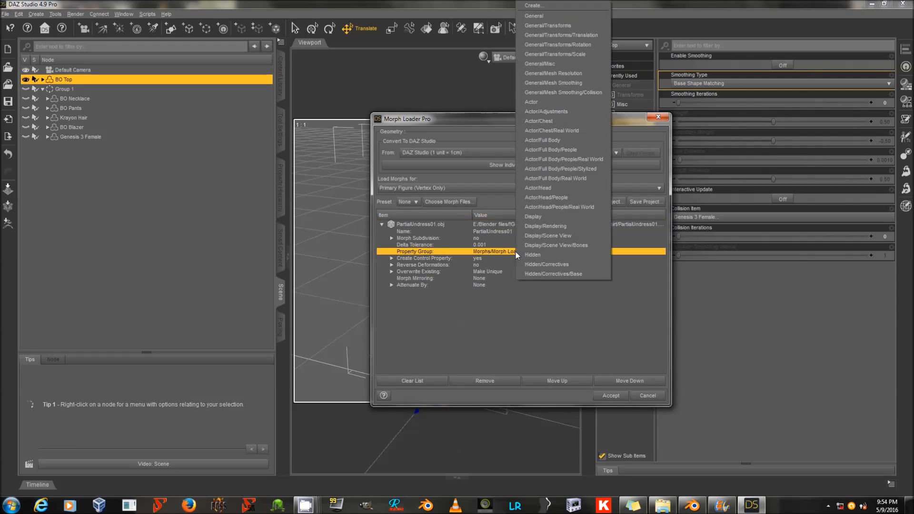
{"action": "left_click", "coordinate": [552, 110]}
{"action": "left_click", "coordinate": [609, 396]}
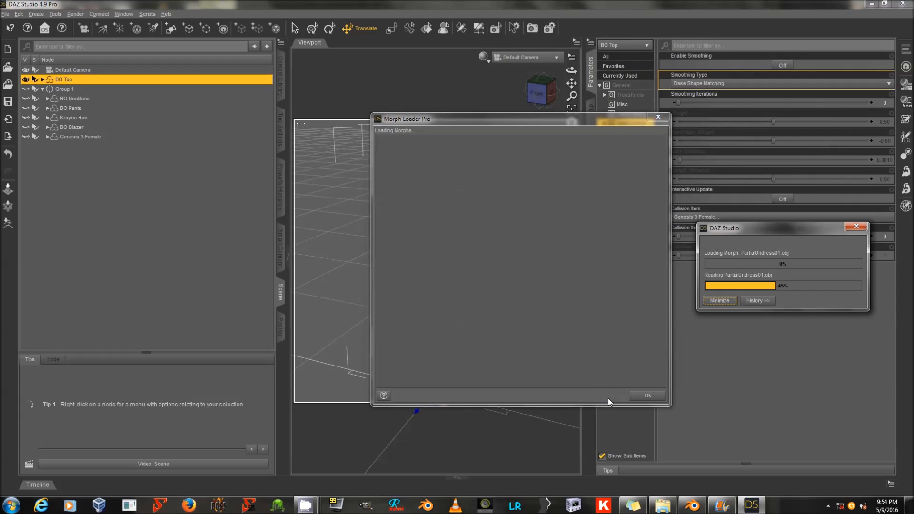
{"action": "left_click", "coordinate": [652, 394]}
Step: Relabel the PartialUndress01 parameter in Actor's Adjustments as Partial Undress 01 and raise it to 100%
{"action": "left_click", "coordinate": [624, 151]}
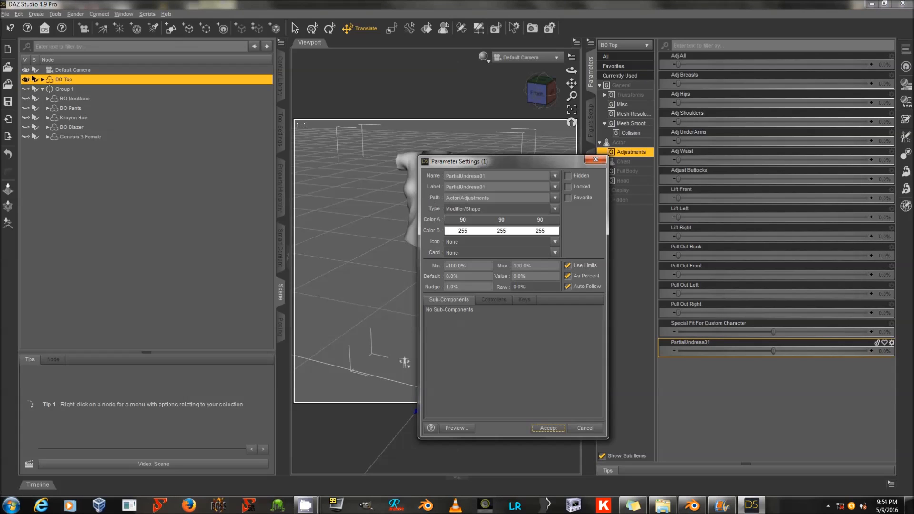
{"action": "left_click", "coordinate": [481, 187]}
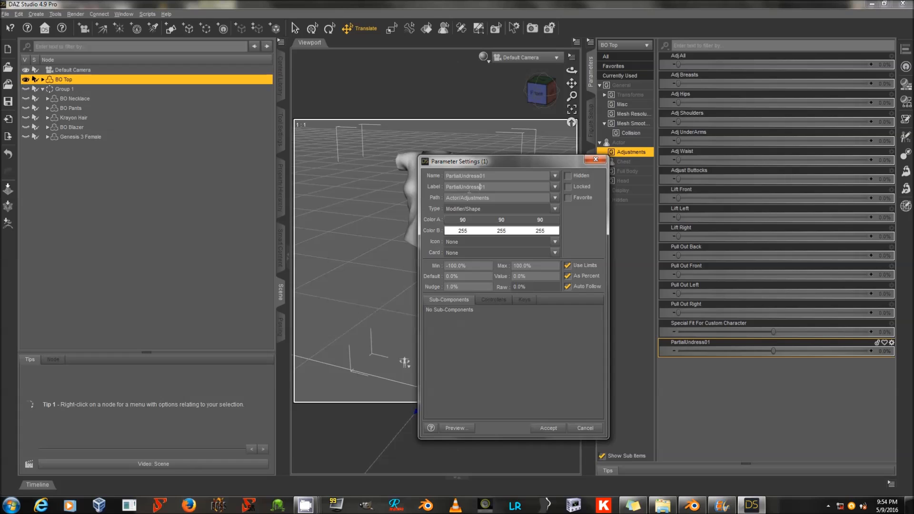
{"action": "left_click", "coordinate": [460, 187]}
{"action": "left_click", "coordinate": [549, 428]}
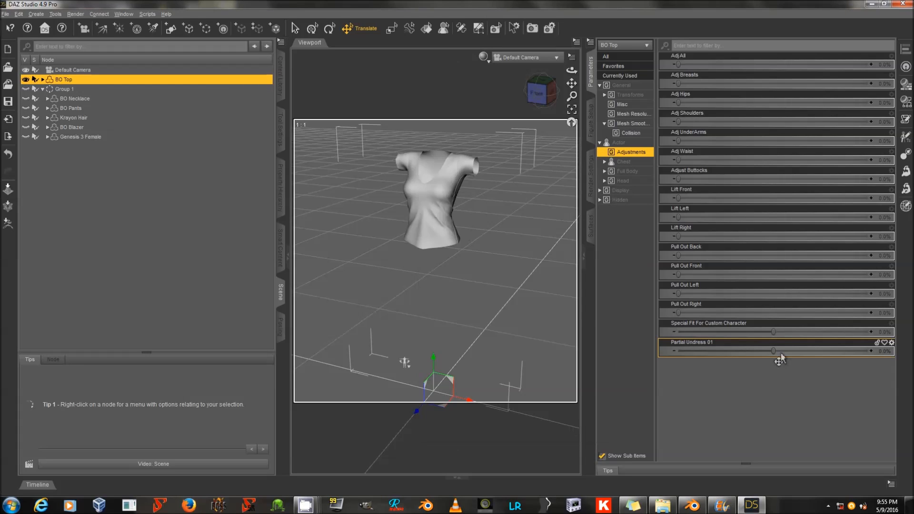
{"action": "left_click_drag", "start_coordinate": [776, 353], "coordinate": [911, 357]}
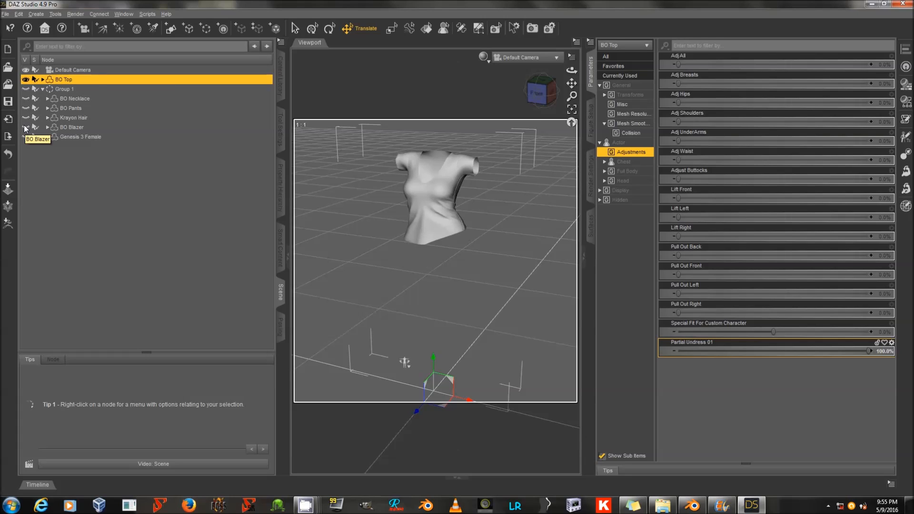
Step: Start saving BO Top's morphs as a morph support asset with the product name Bas
{"action": "key", "text": "alt+f"}
{"action": "mouse_move", "coordinate": [36, 73]}
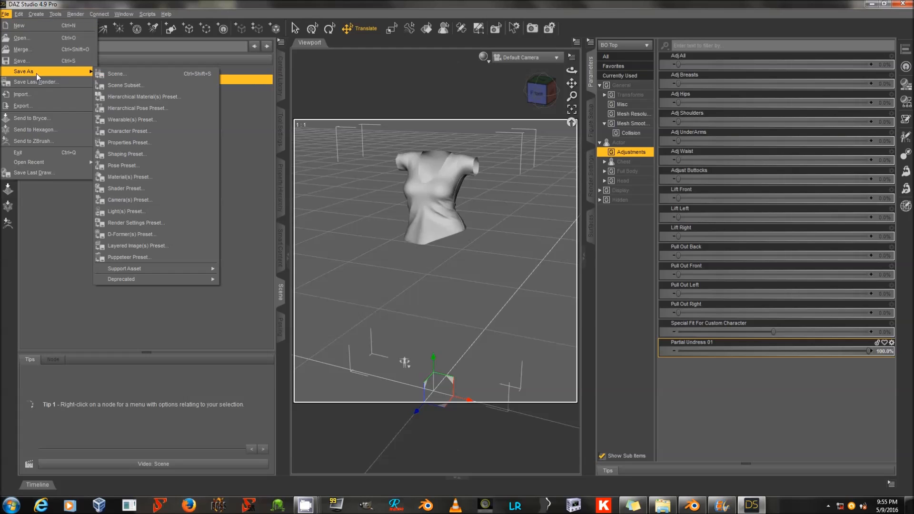
{"action": "mouse_move", "coordinate": [164, 267]}
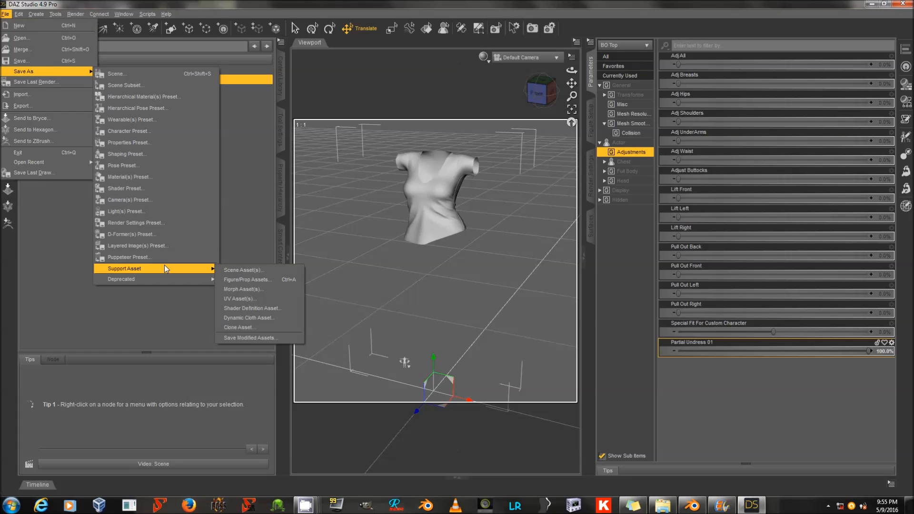
{"action": "left_click", "coordinate": [253, 289]}
{"action": "type", "text": "Bas"}
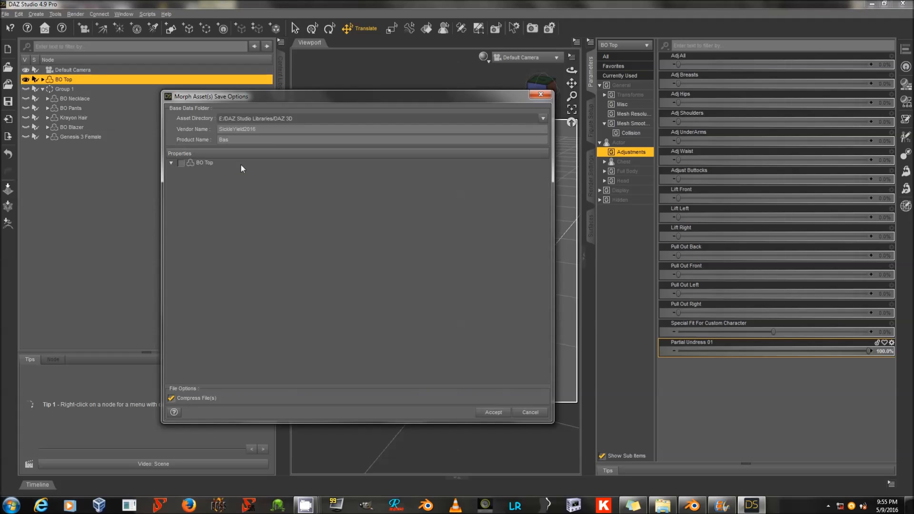
Step: Include the partial undress morph from the Actor's Adjustments group and save the morph asset
{"action": "double_click", "coordinate": [241, 163]}
{"action": "double_click", "coordinate": [238, 174]}
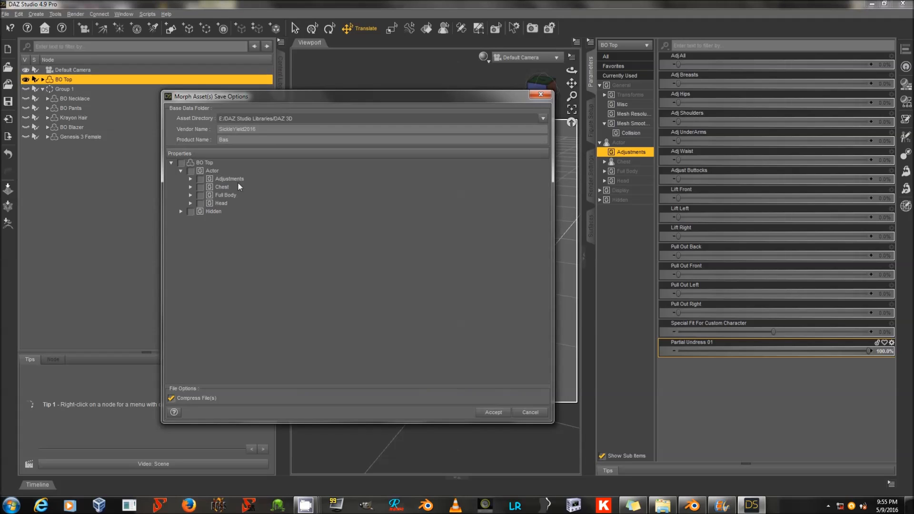
{"action": "double_click", "coordinate": [238, 181]}
{"action": "left_click", "coordinate": [210, 300]}
{"action": "left_click", "coordinate": [494, 412]}
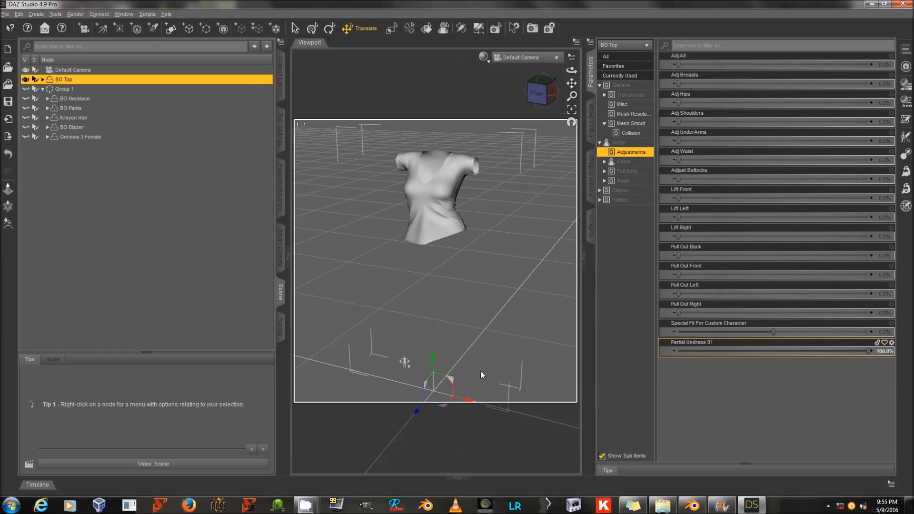
Step: Reset BO Top's Partial Undress 01 morph to 0%
{"action": "left_click", "coordinate": [890, 353]}
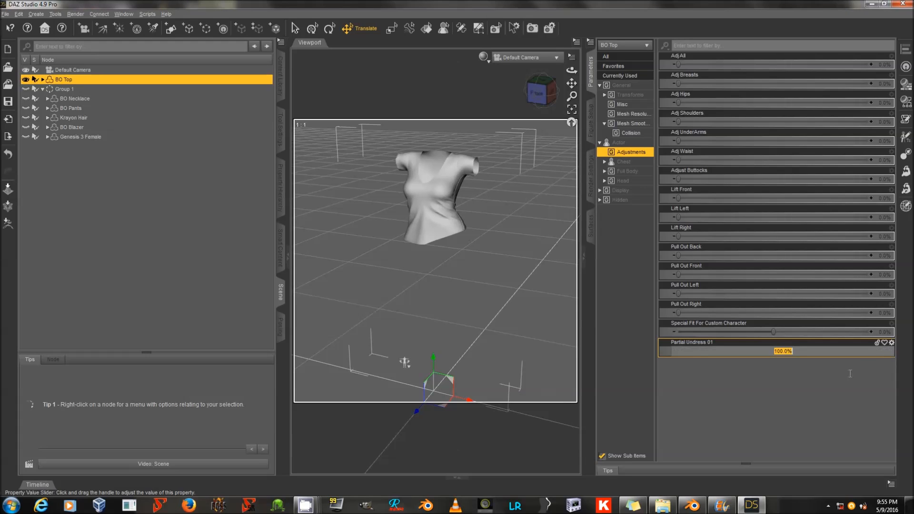
{"action": "type", "text": "0"}
{"action": "key", "text": "Return"}
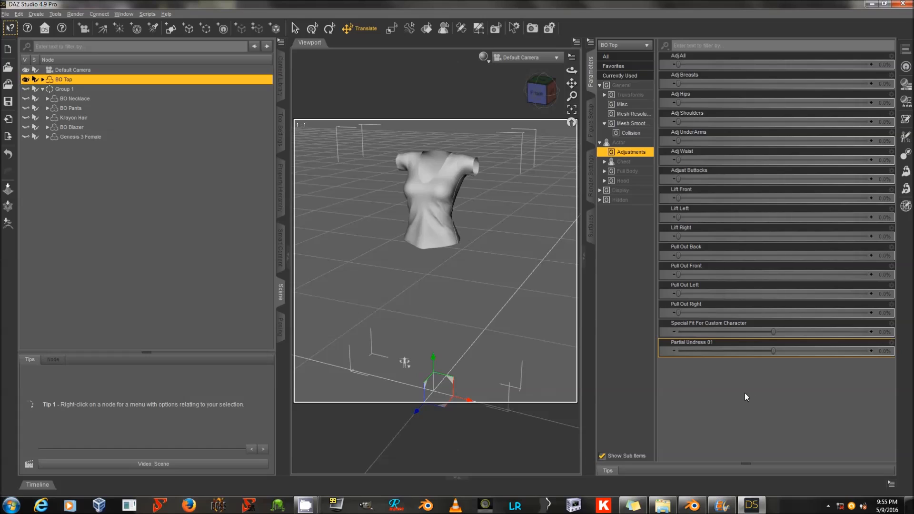